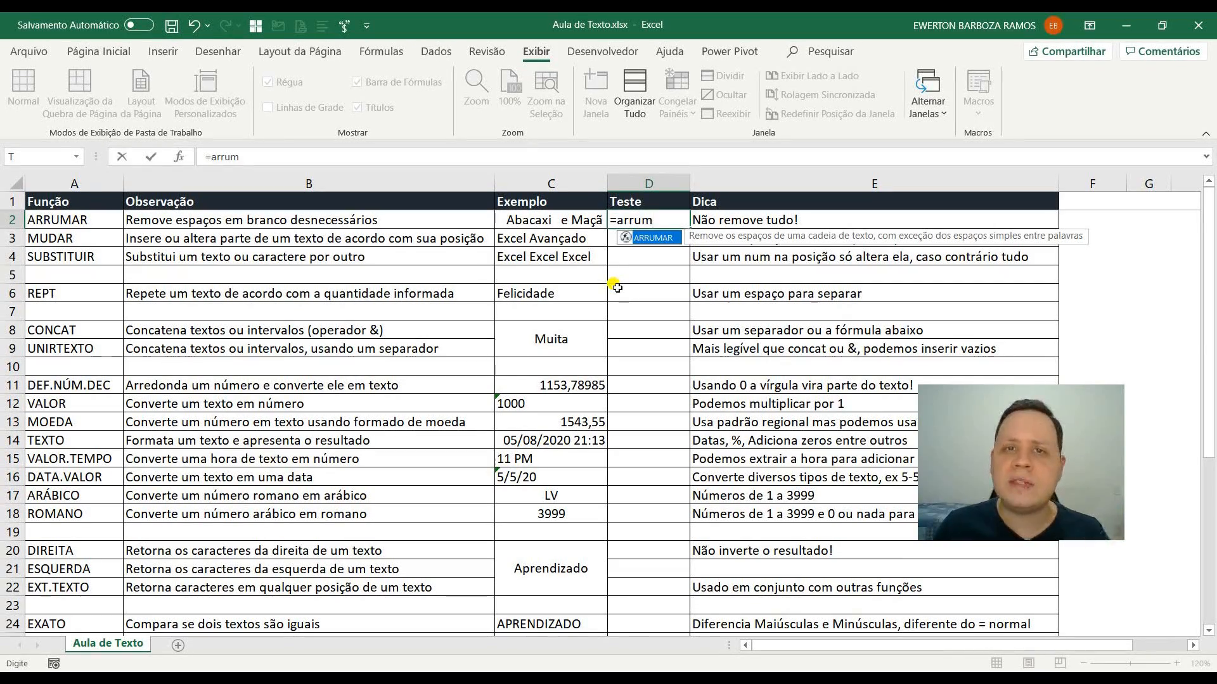
Examine the ARRUMAR row's function name and description, and the extra leading spaces in the example text in C2
key(Escape)
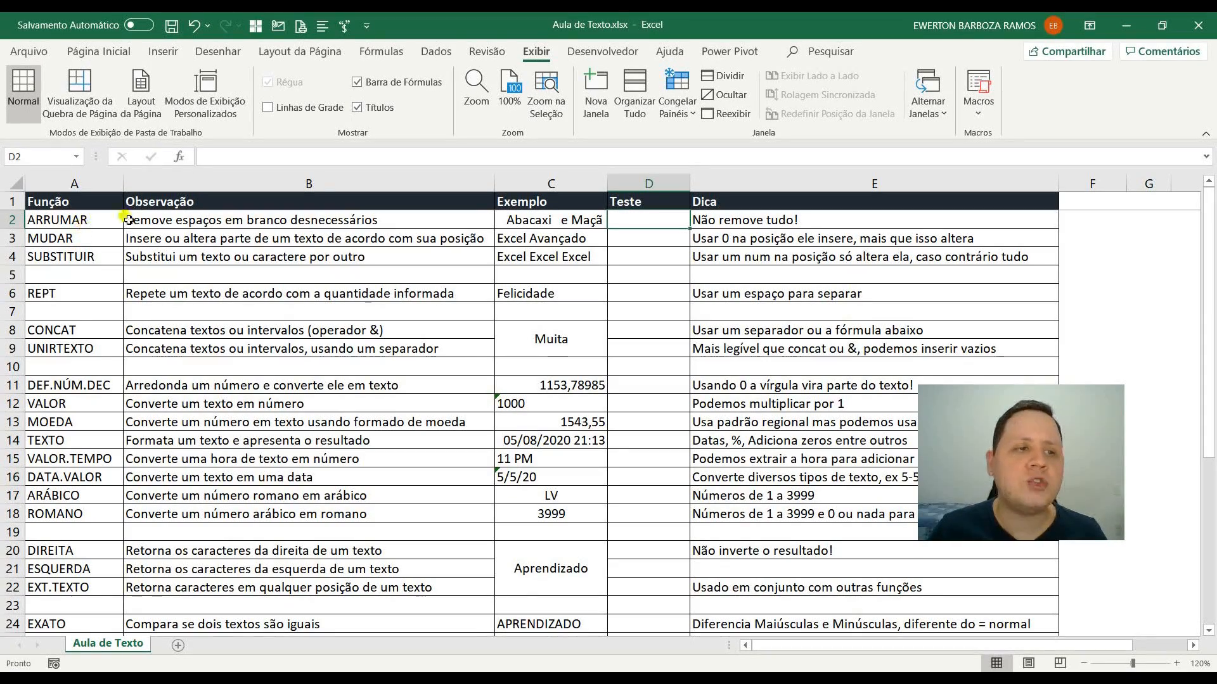
click(100, 220)
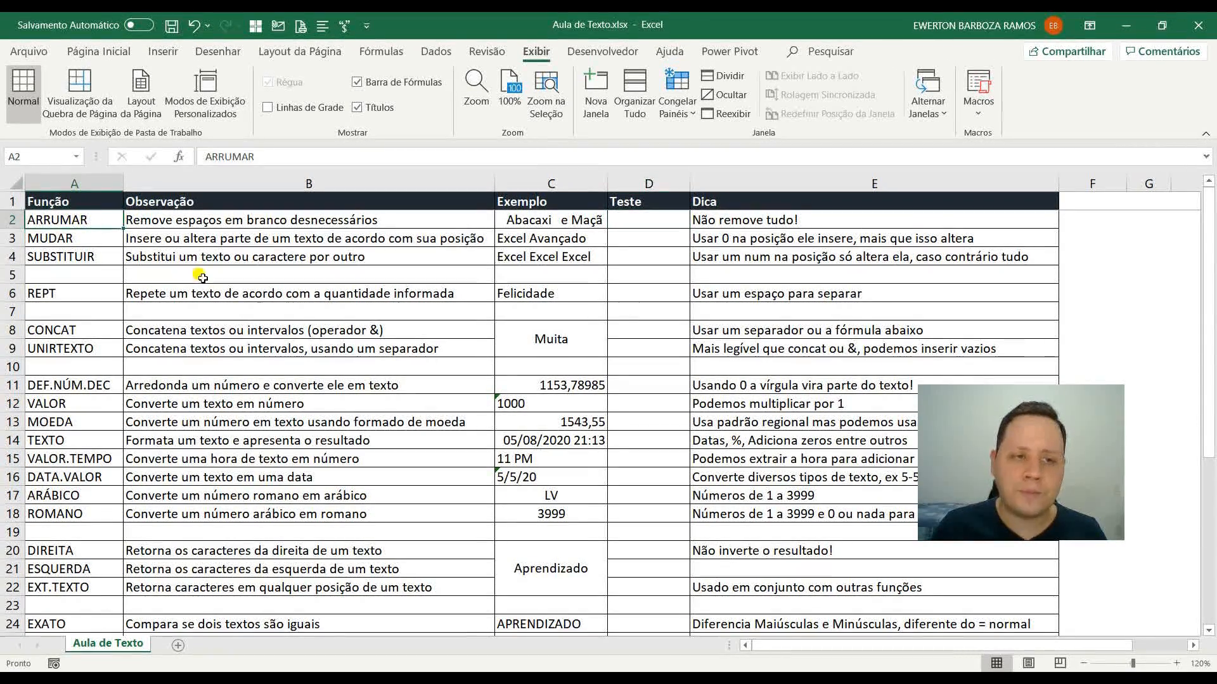
click(159, 221)
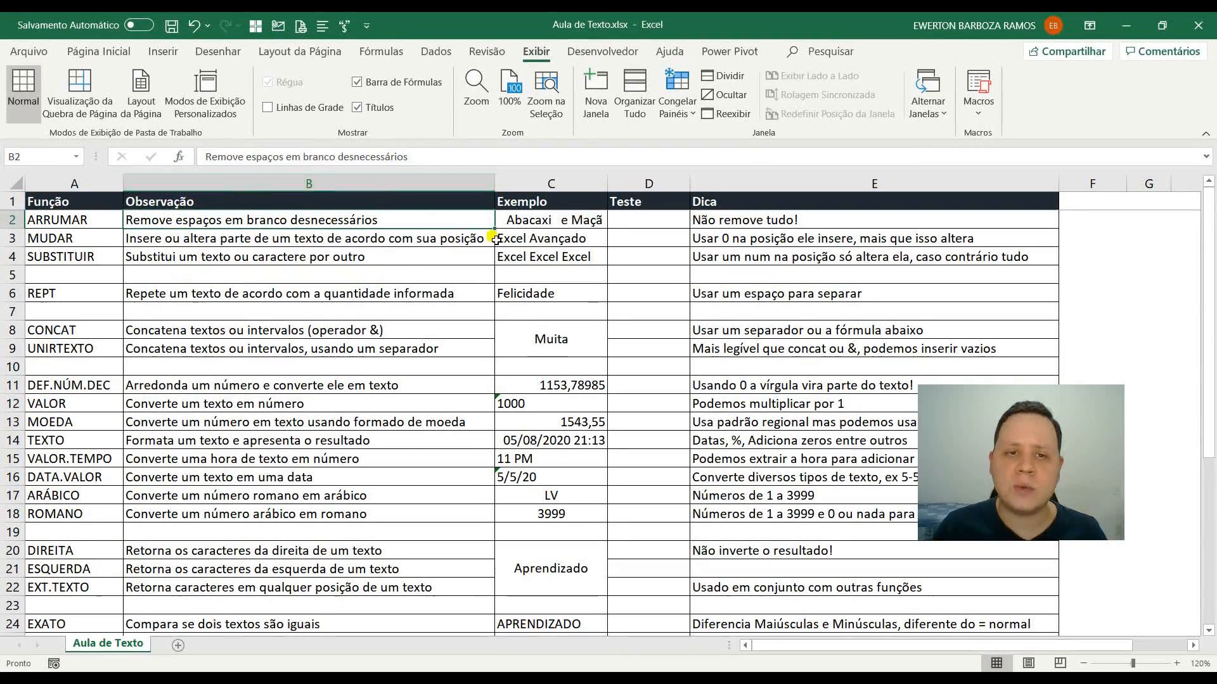
click(537, 223)
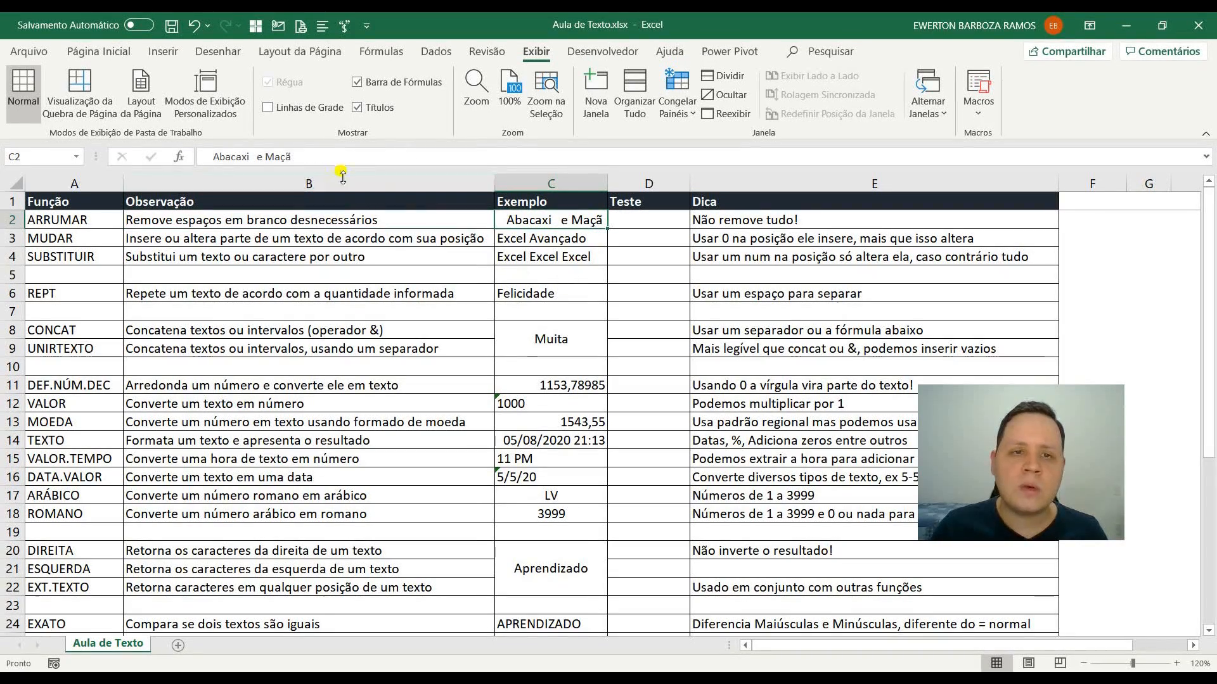
key(F2)
key(Escape)
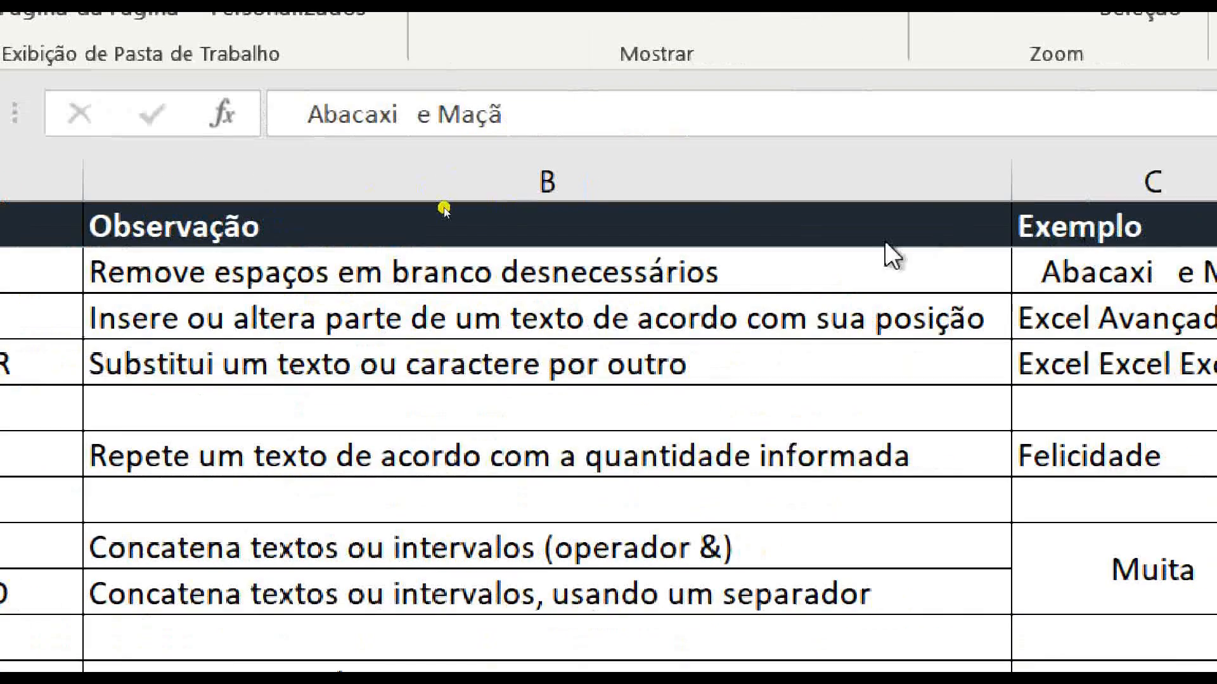
click(308, 122)
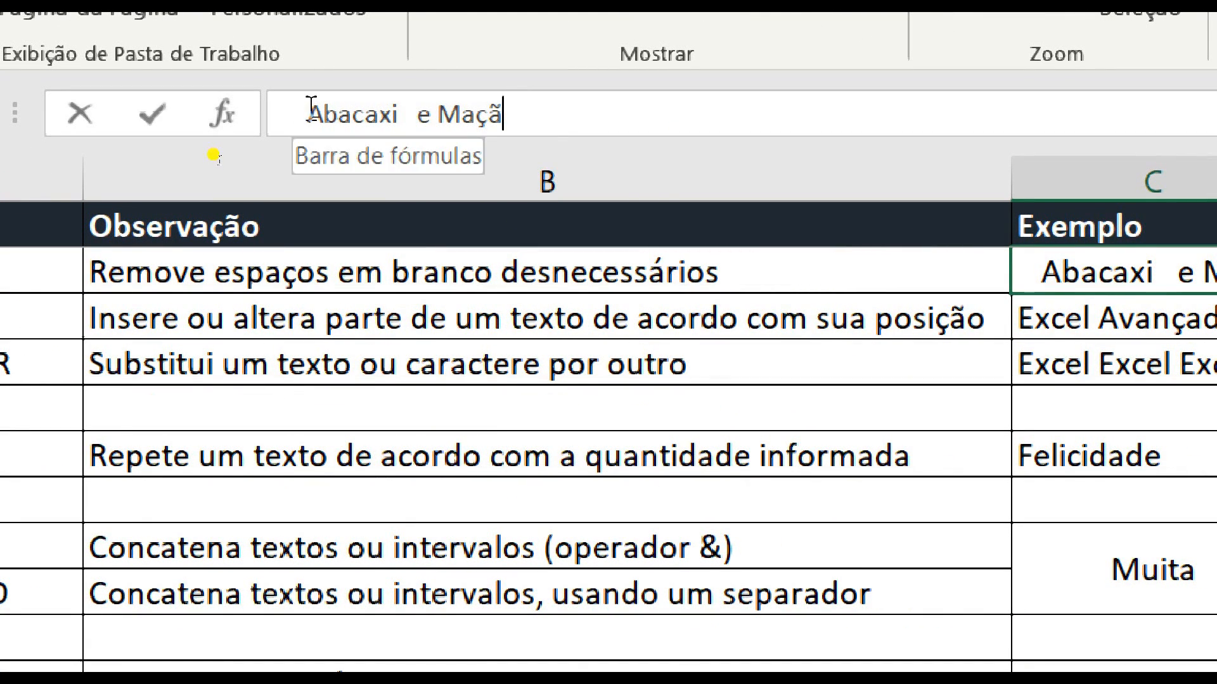
key(shift+Home)
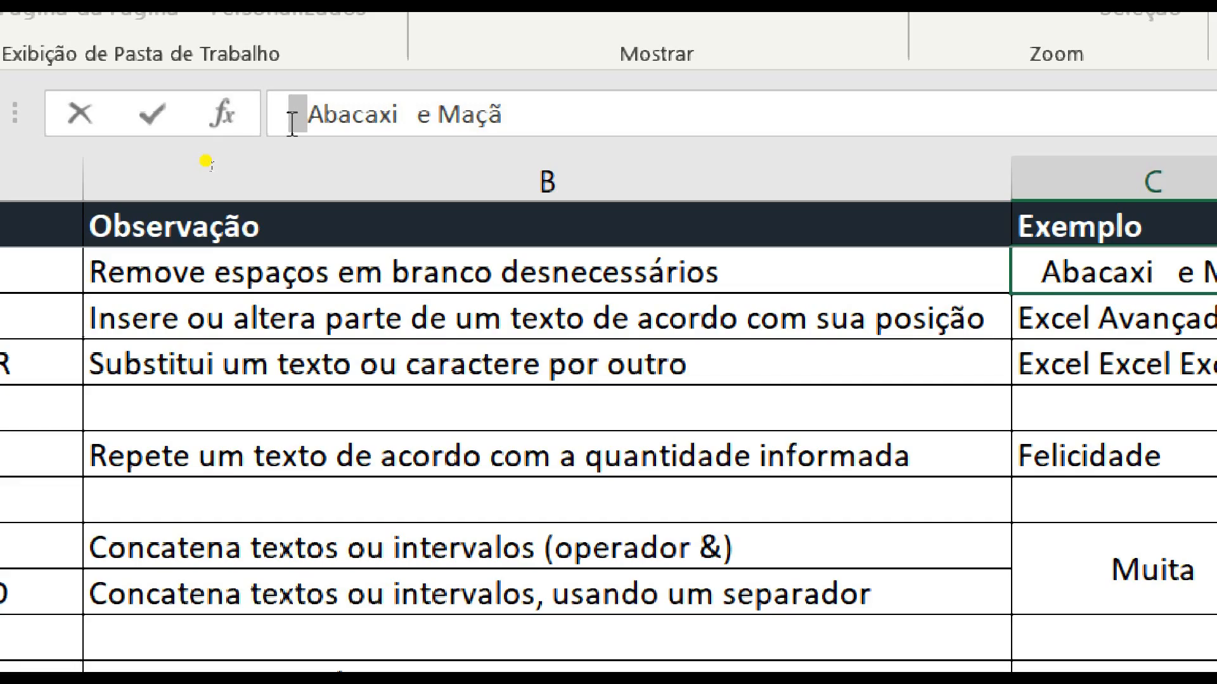
key(Escape)
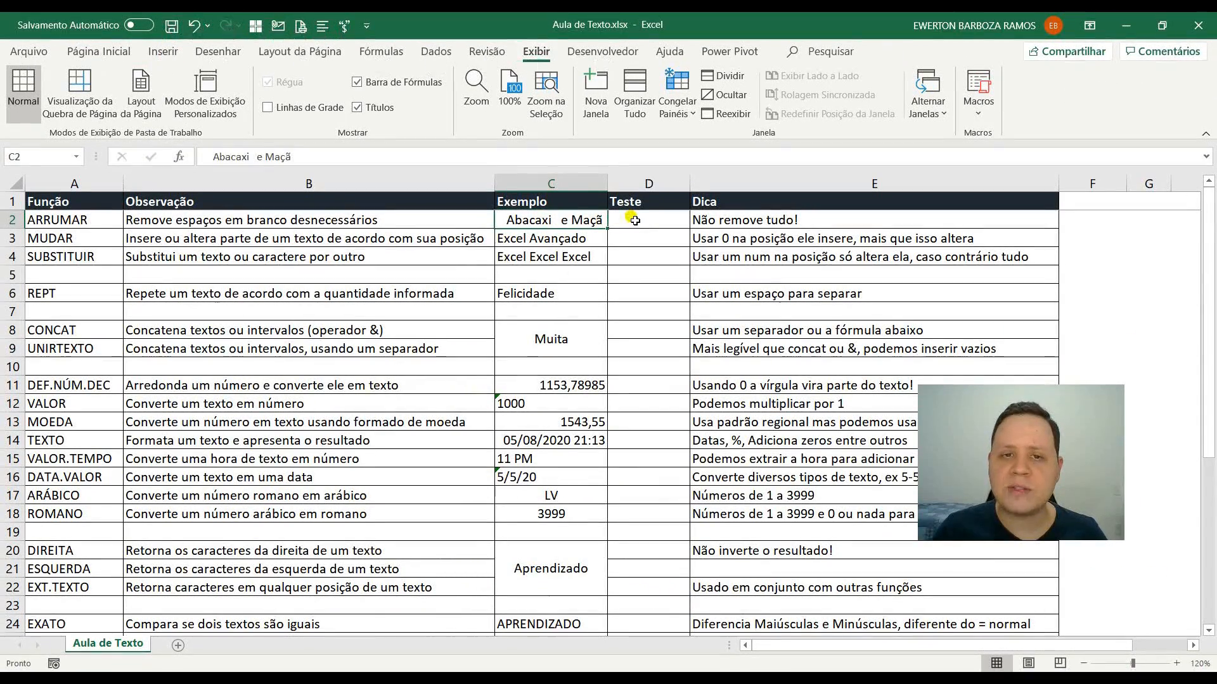
Enter =ARRUMAR(C2) in cell D2 and autofit the width of column D
click(631, 219)
text(=arru)
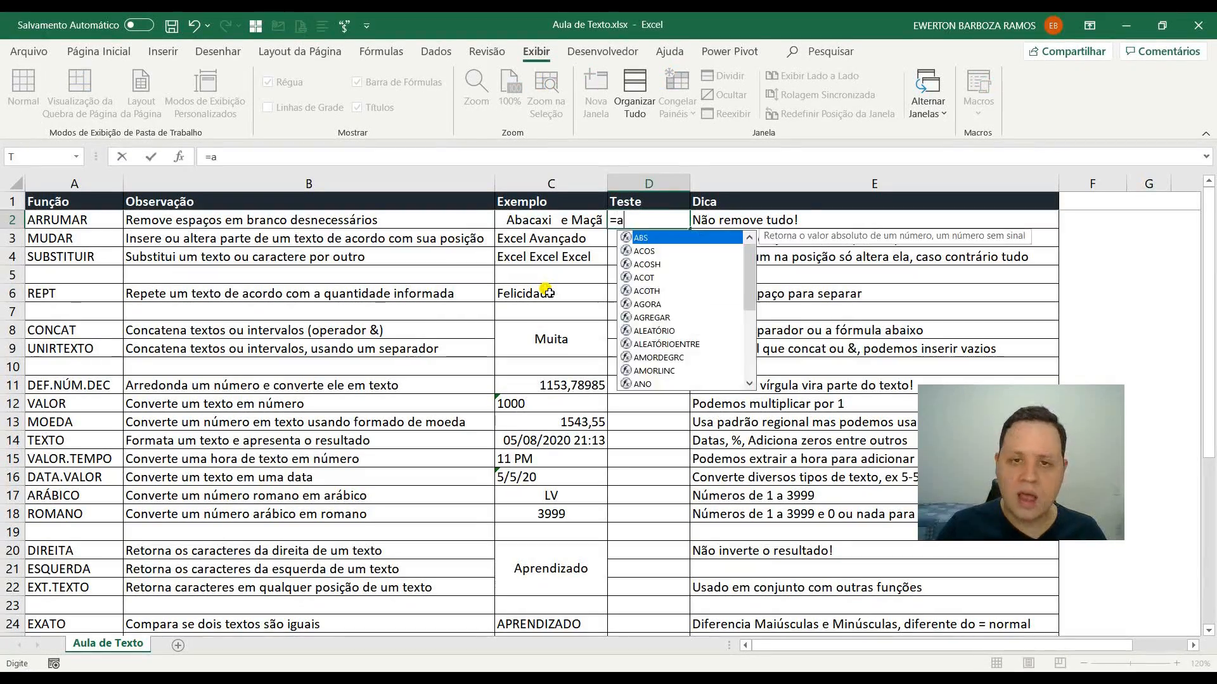
key(Tab)
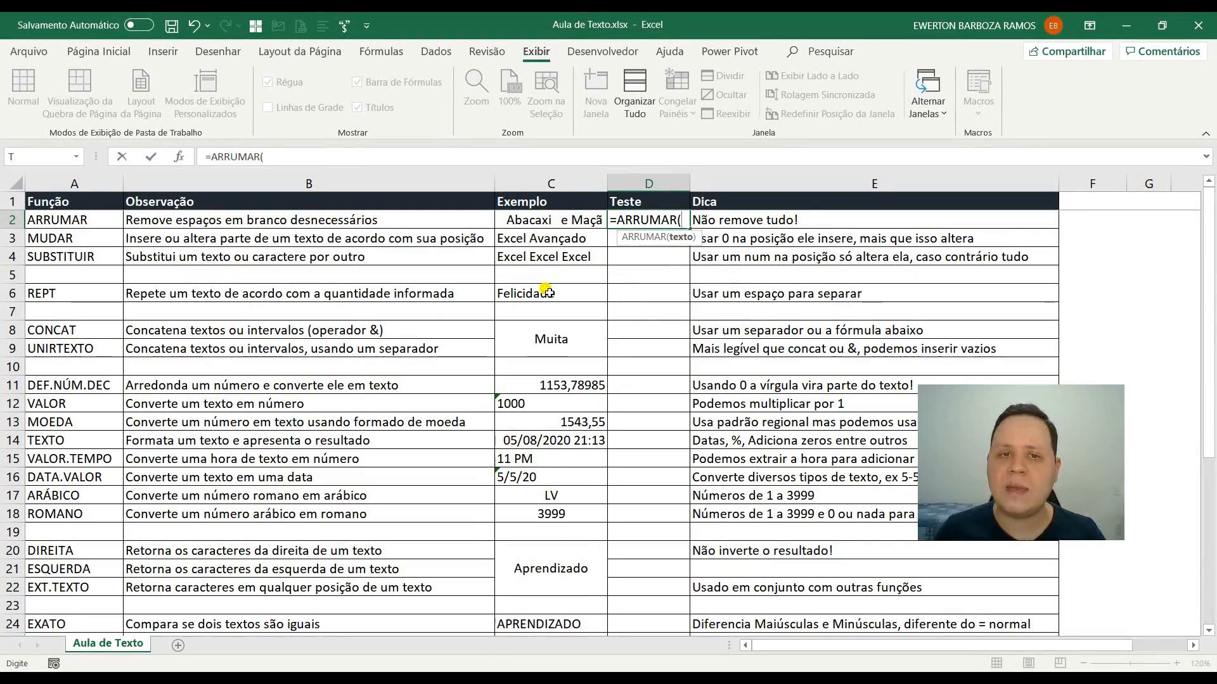
click(580, 222)
text())
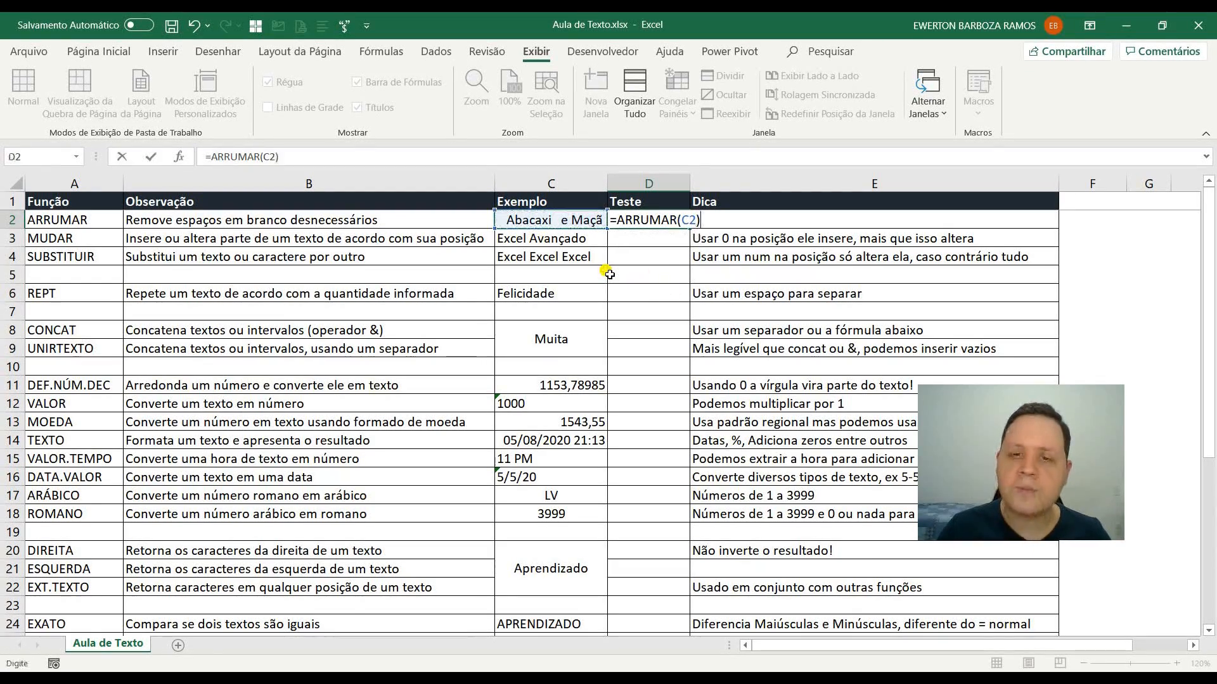
key(ctrl+Return)
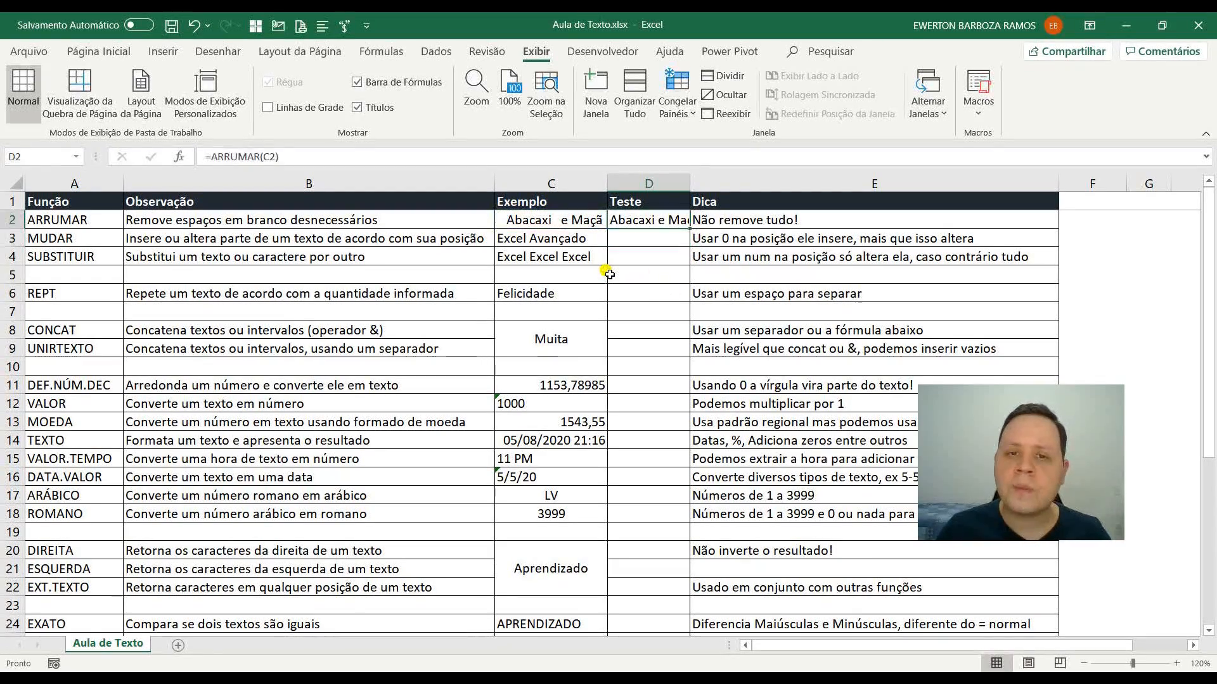
double_click(691, 184)
Compare the evaluated result of the ARRUMAR formula in D2 with the spacing between words in C2, keeping the formula
key(F2)
key(F9)
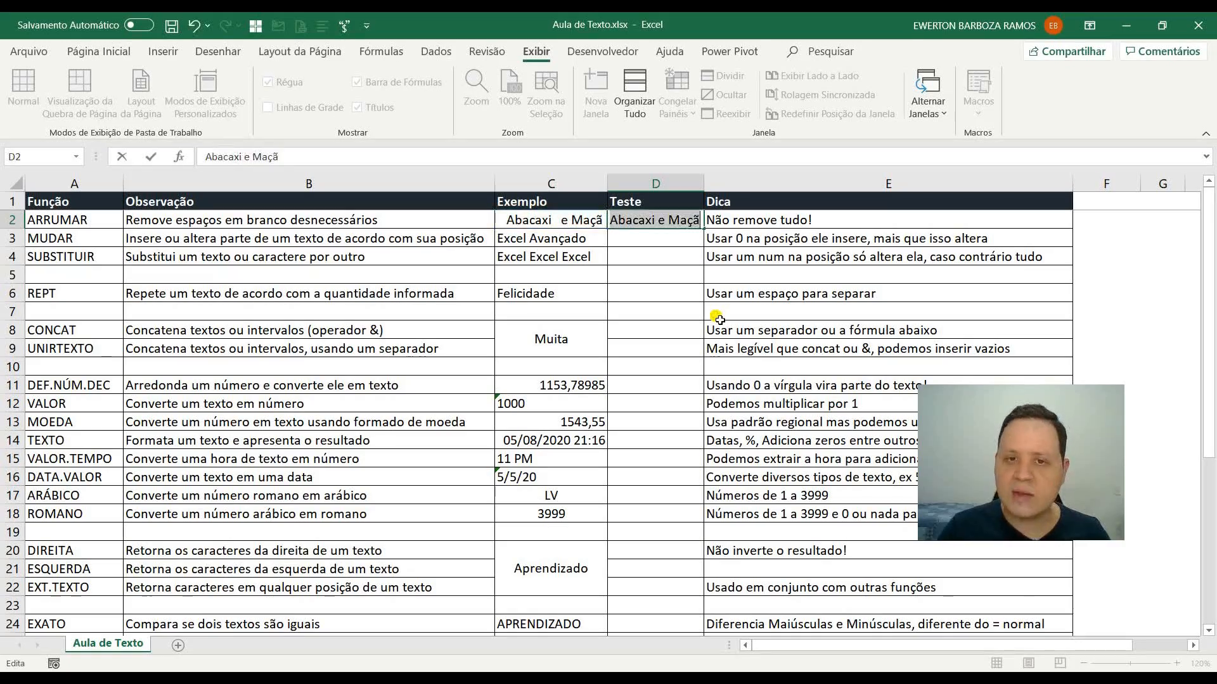
key(Escape)
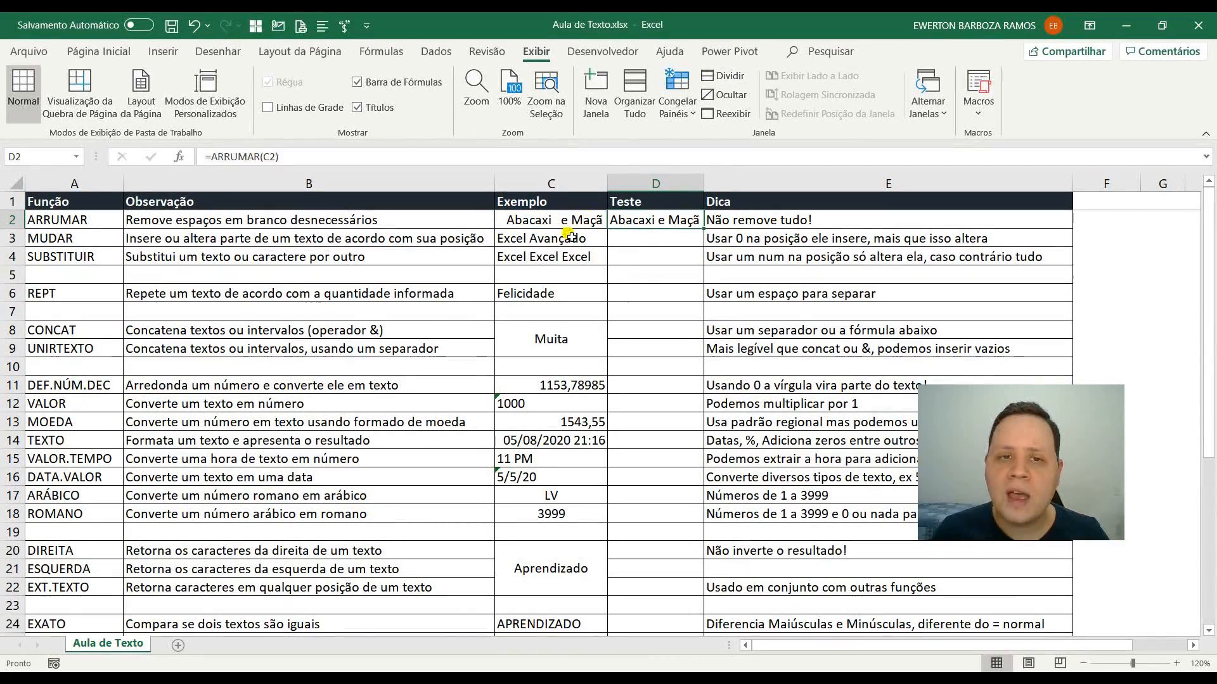
click(569, 221)
click(256, 157)
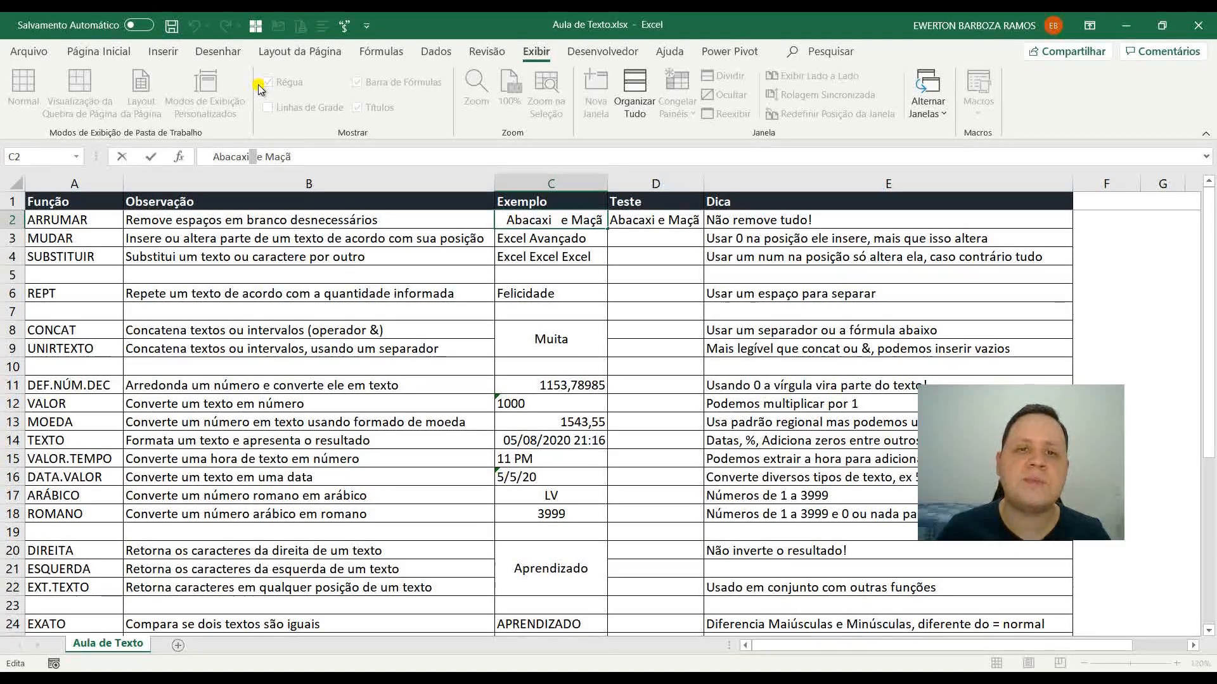
key(Escape)
click(662, 222)
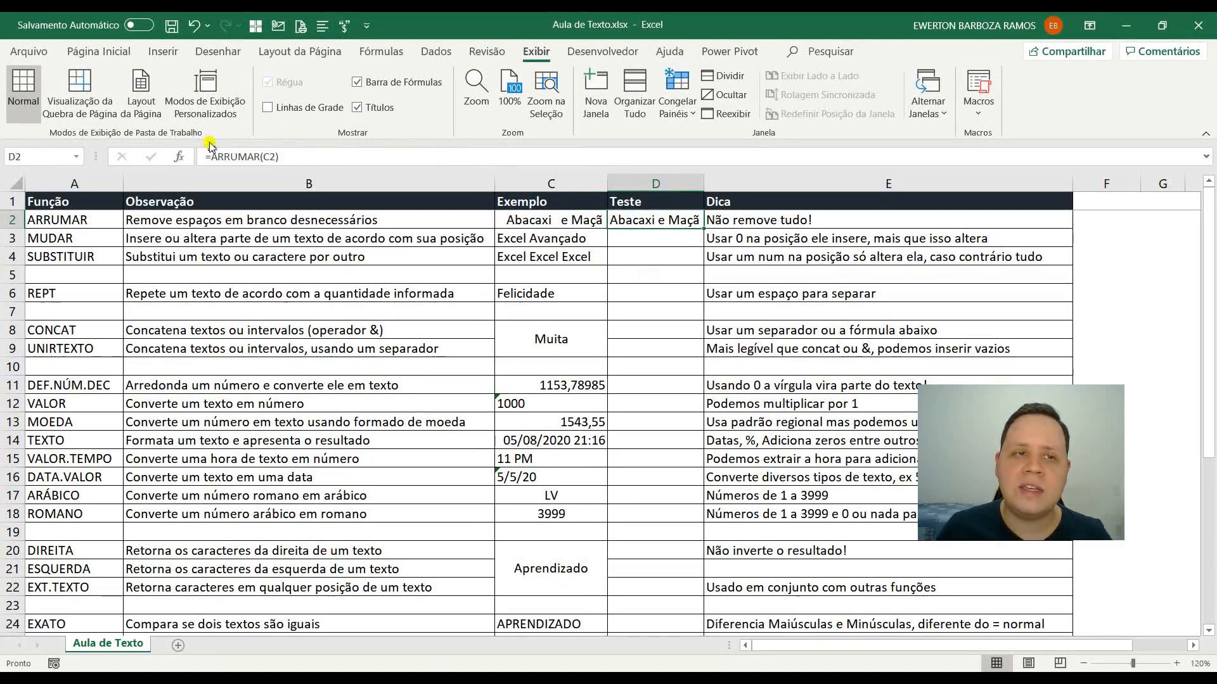
click(311, 163)
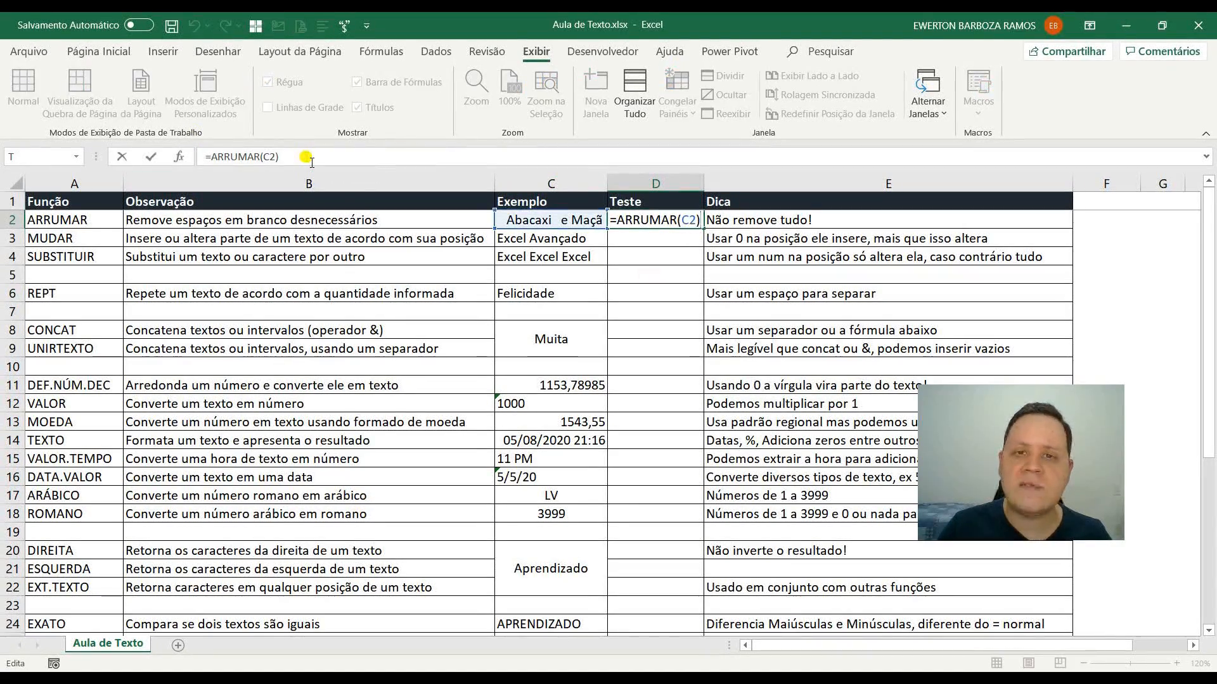
key(F9)
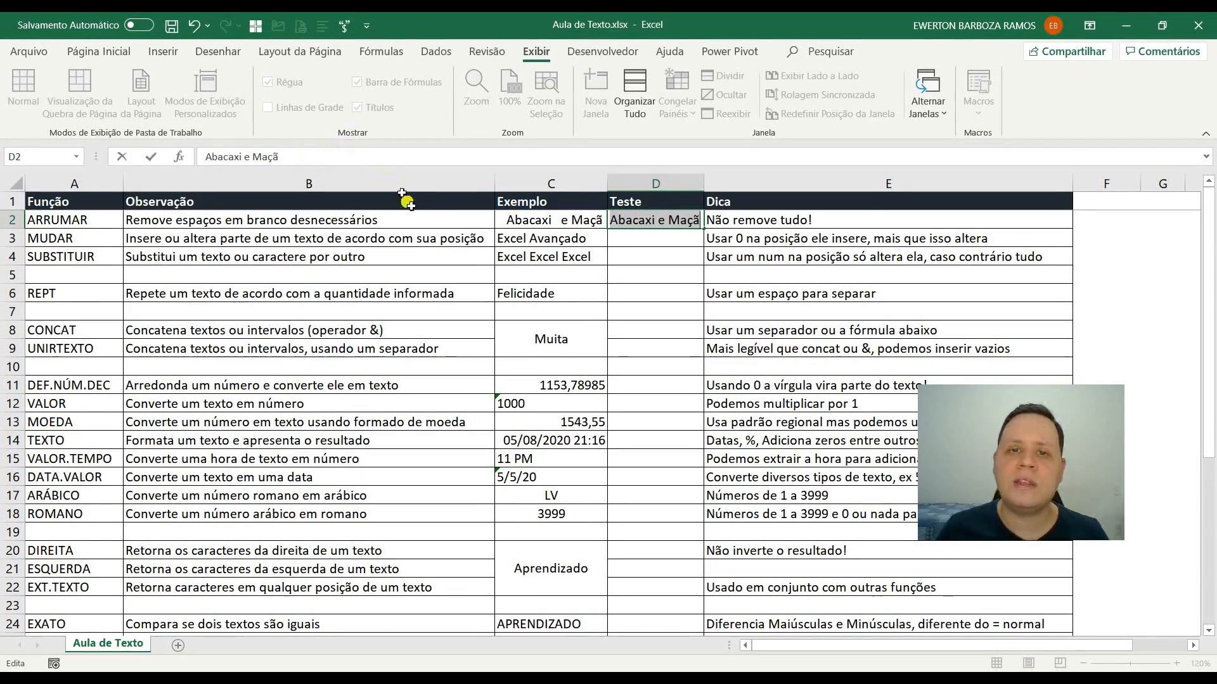
click(247, 159)
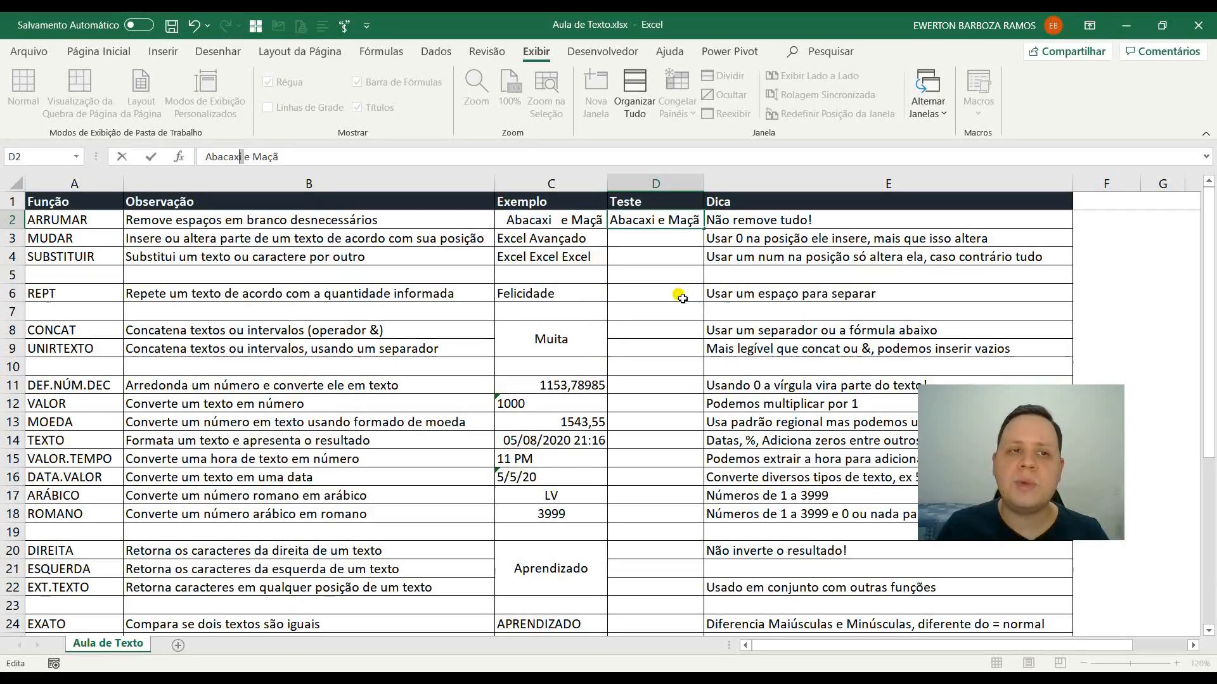
key(Escape)
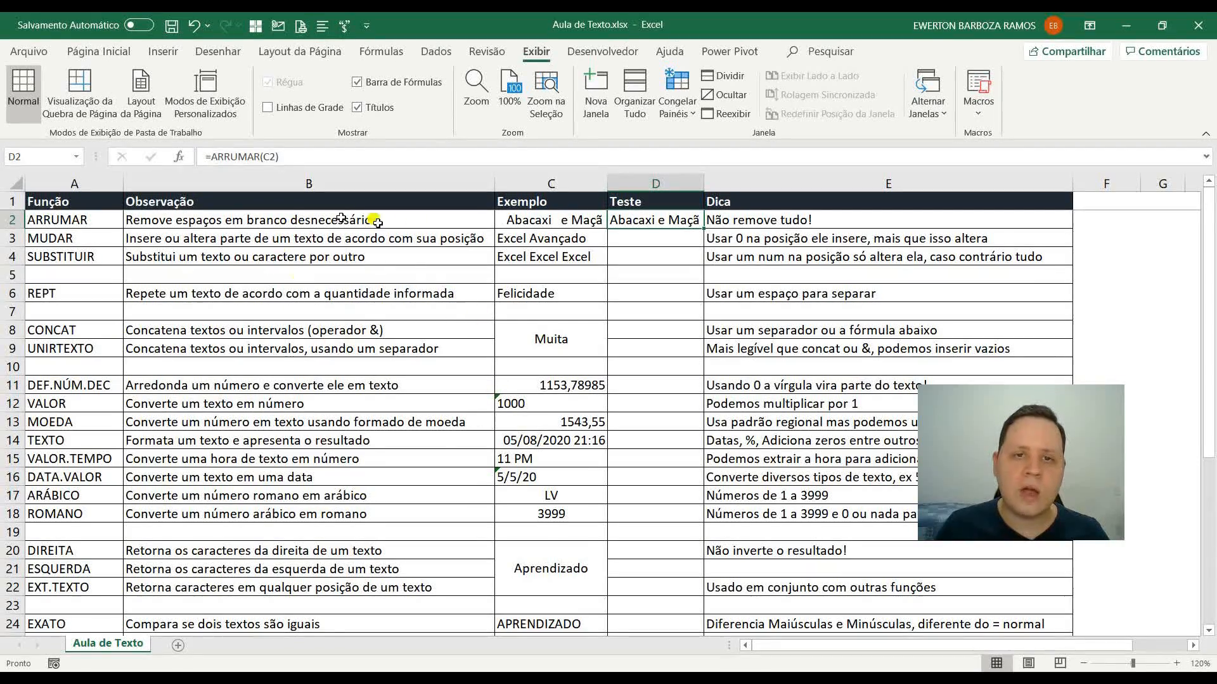
Enter =MUDAR(C3;5;0;" Especialista") in cell D3 and autofit the width of column D
click(655, 238)
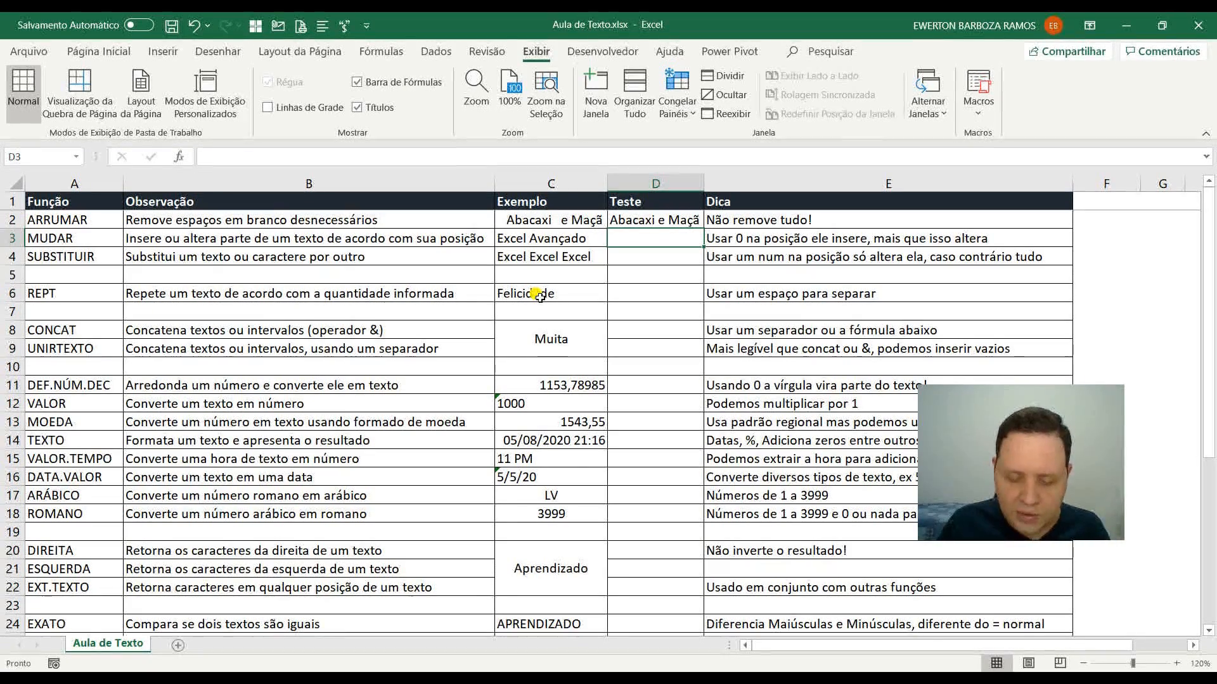
text(=muda)
key(Tab)
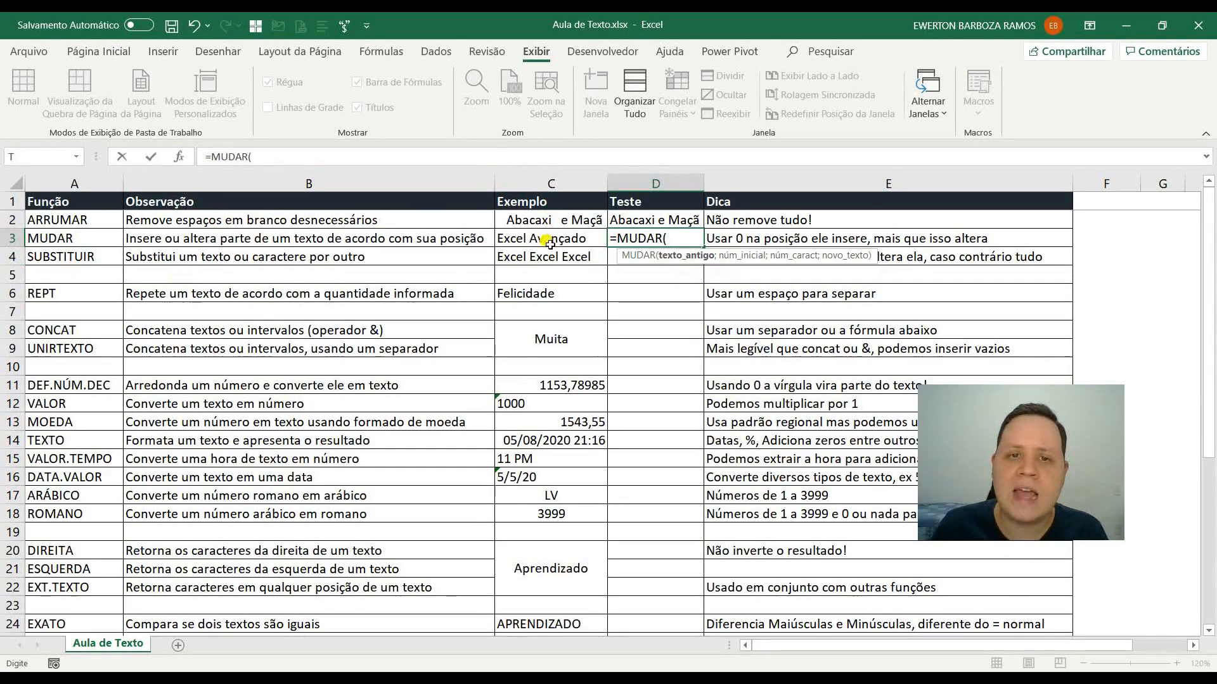
click(546, 239)
text(;5)
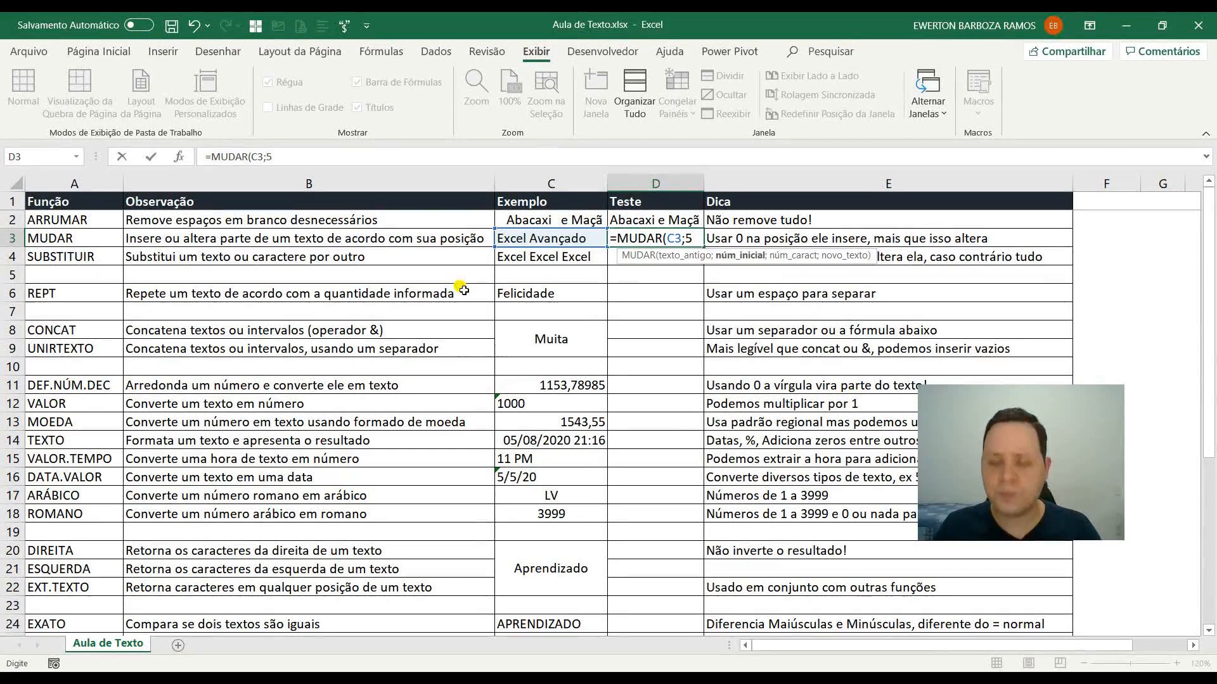
text(;)
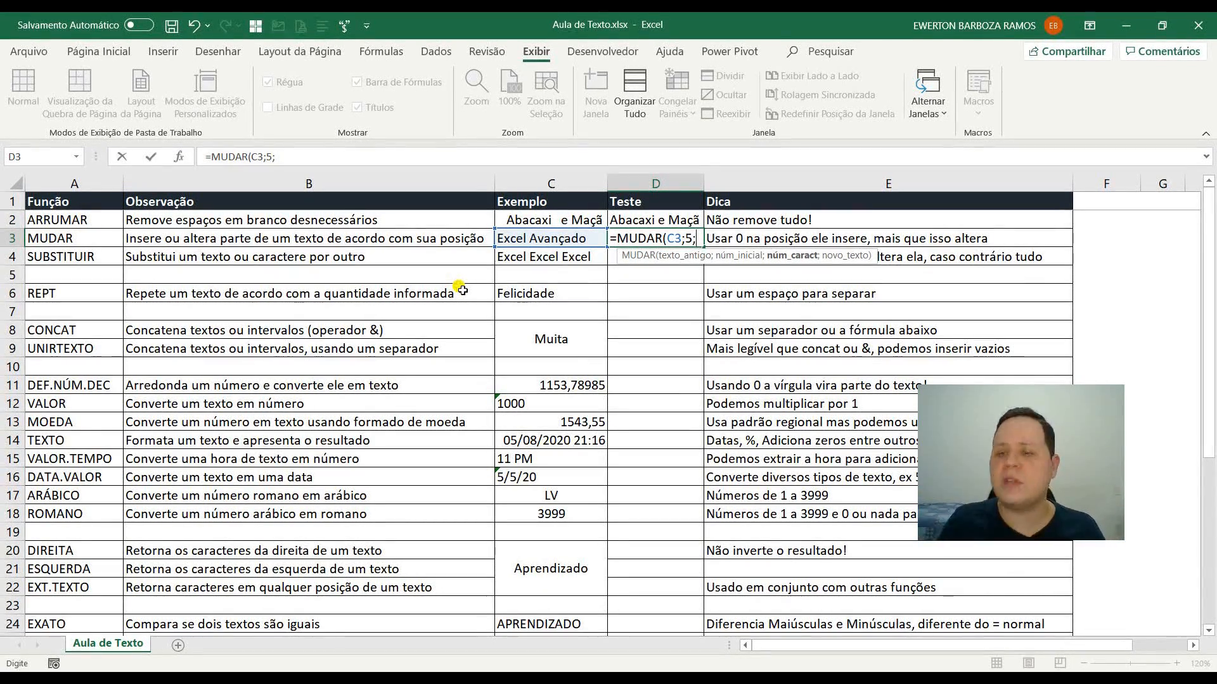
text(10)
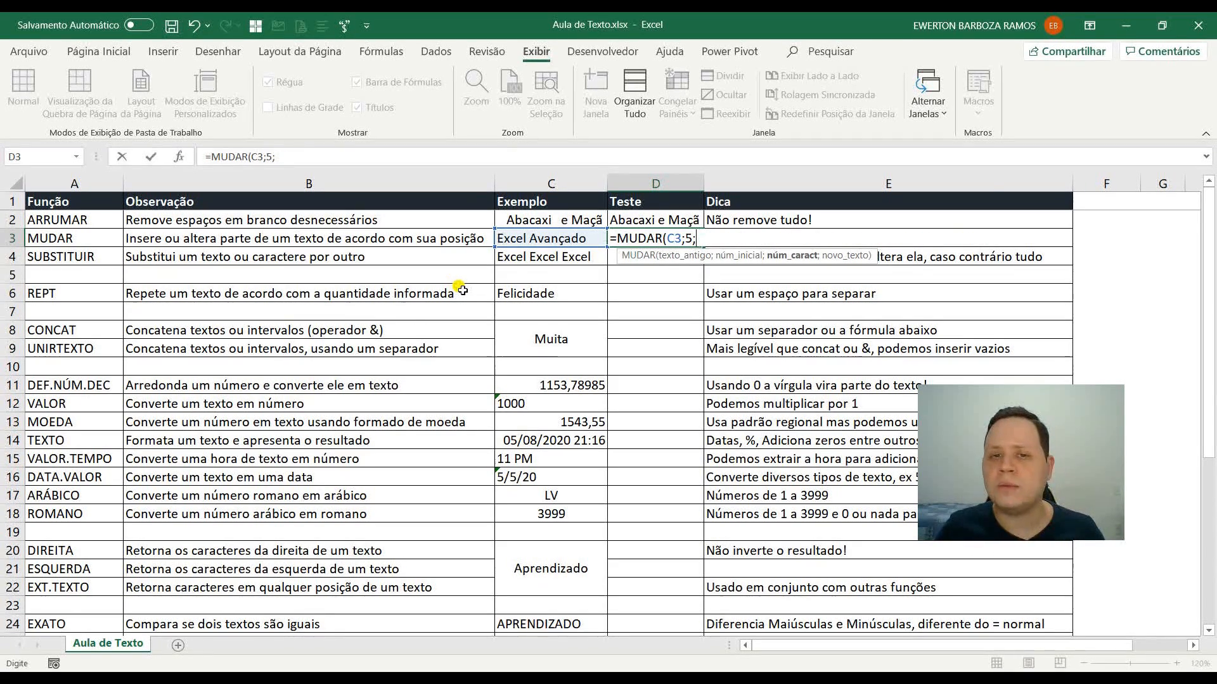
text(0)
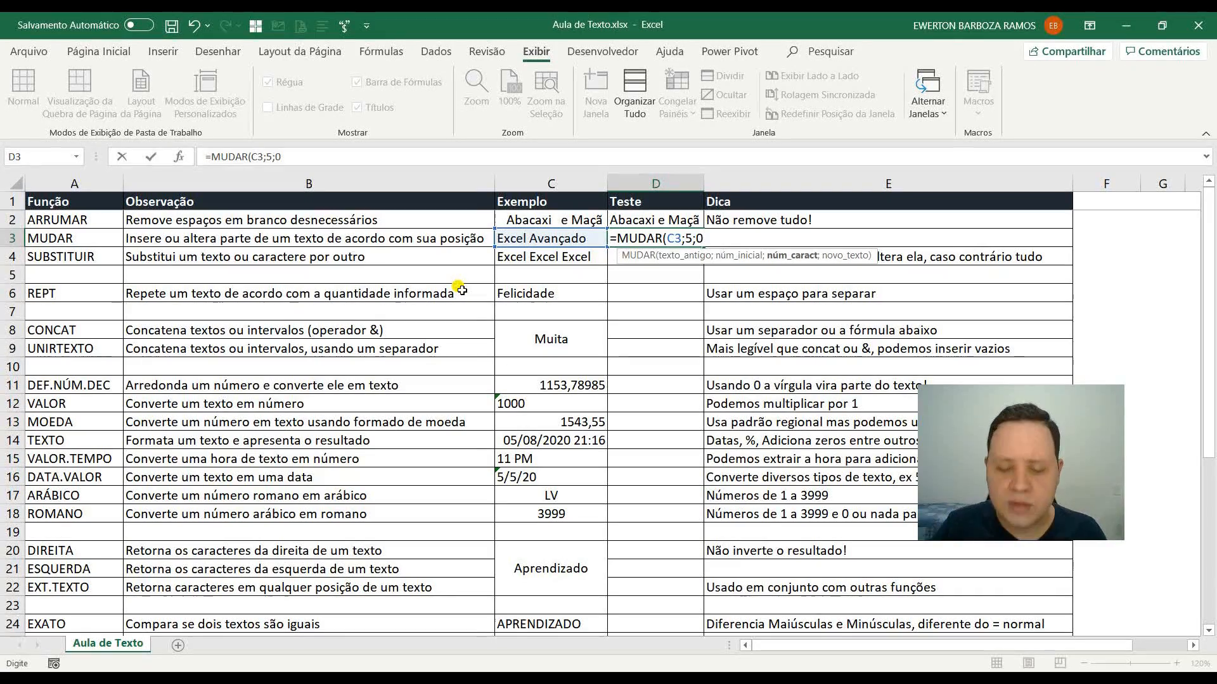
text(;" Especialista)
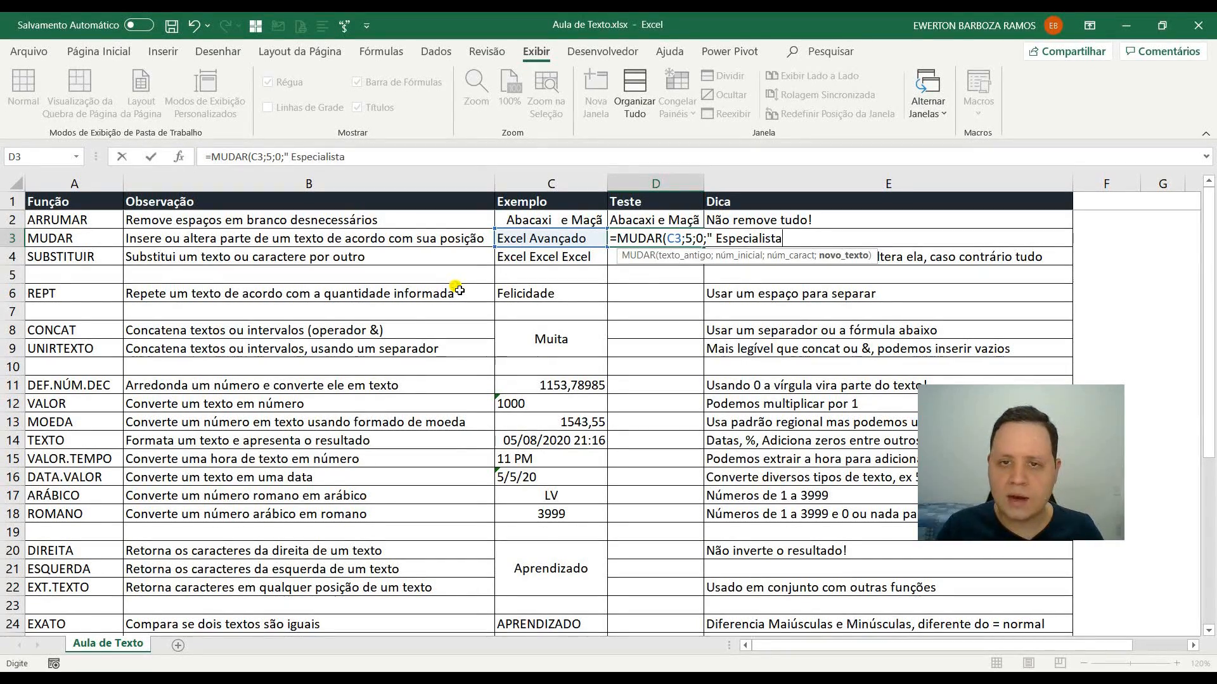
text(")
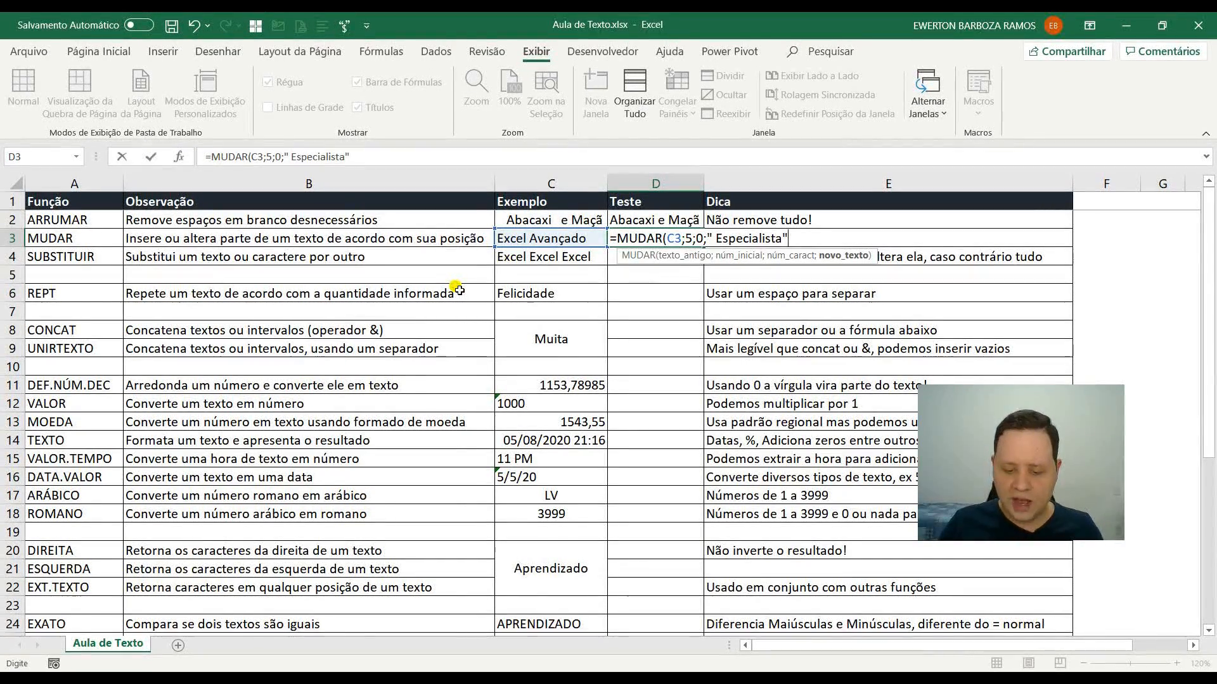
text())
key(Return)
key(Up)
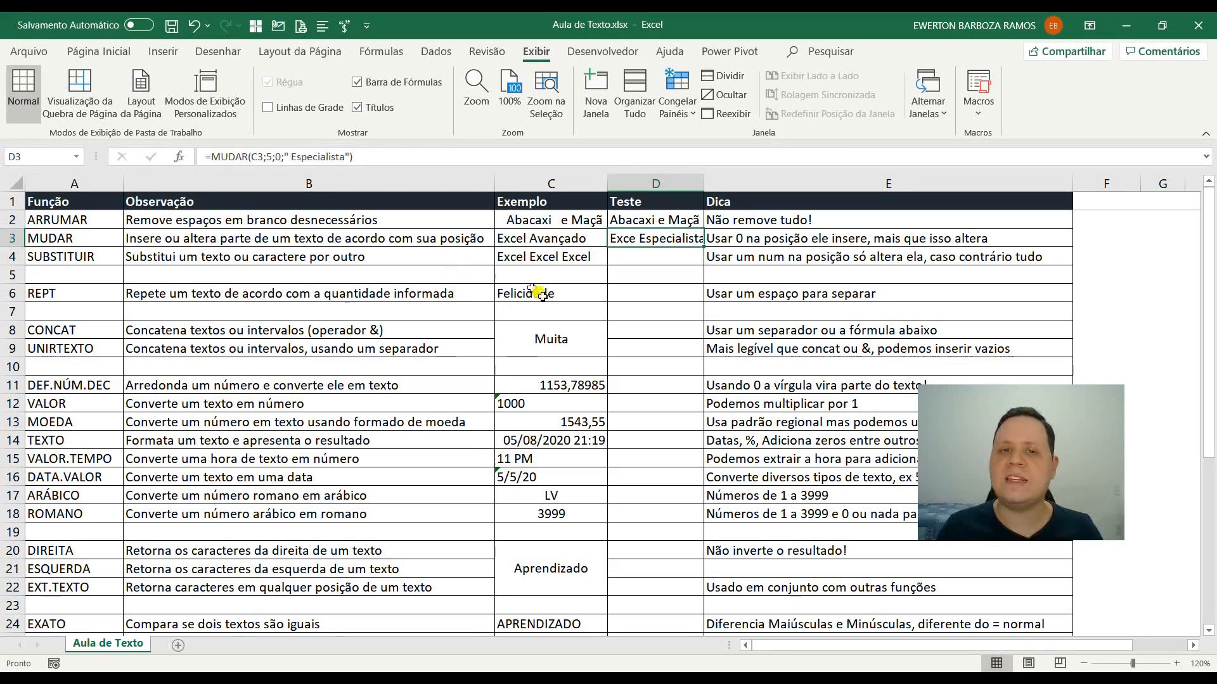
double_click(704, 189)
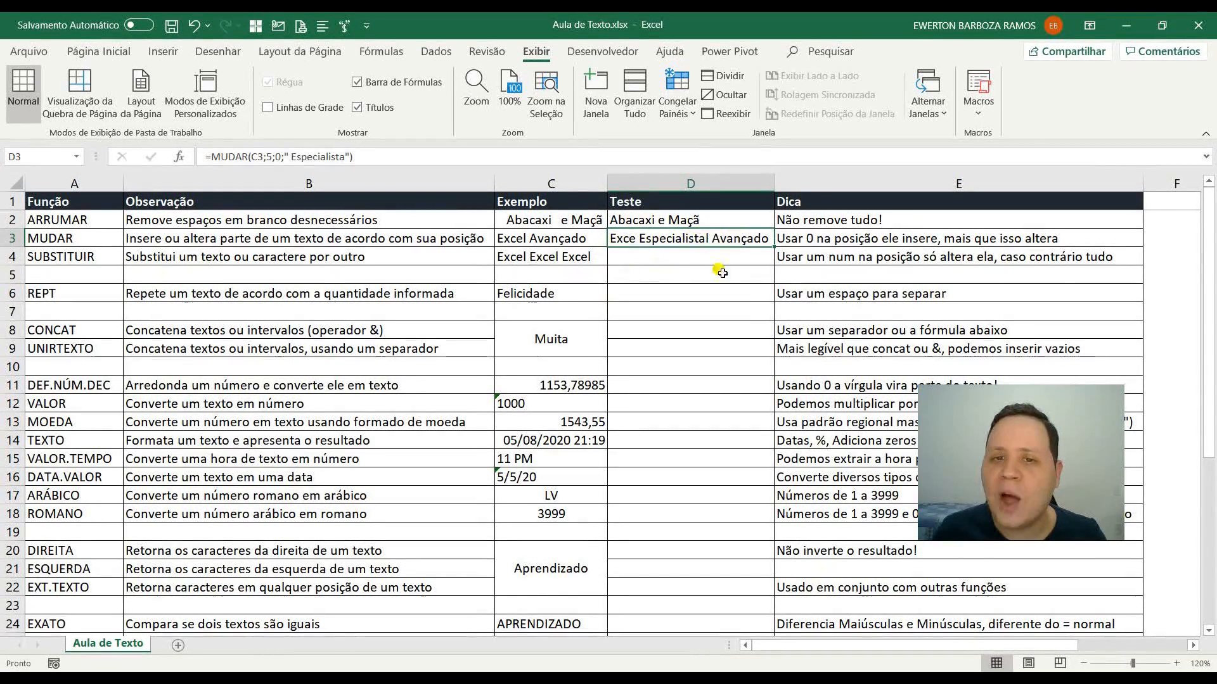
Count the characters of the word "Excel" in C3 to check the insertion position
click(519, 244)
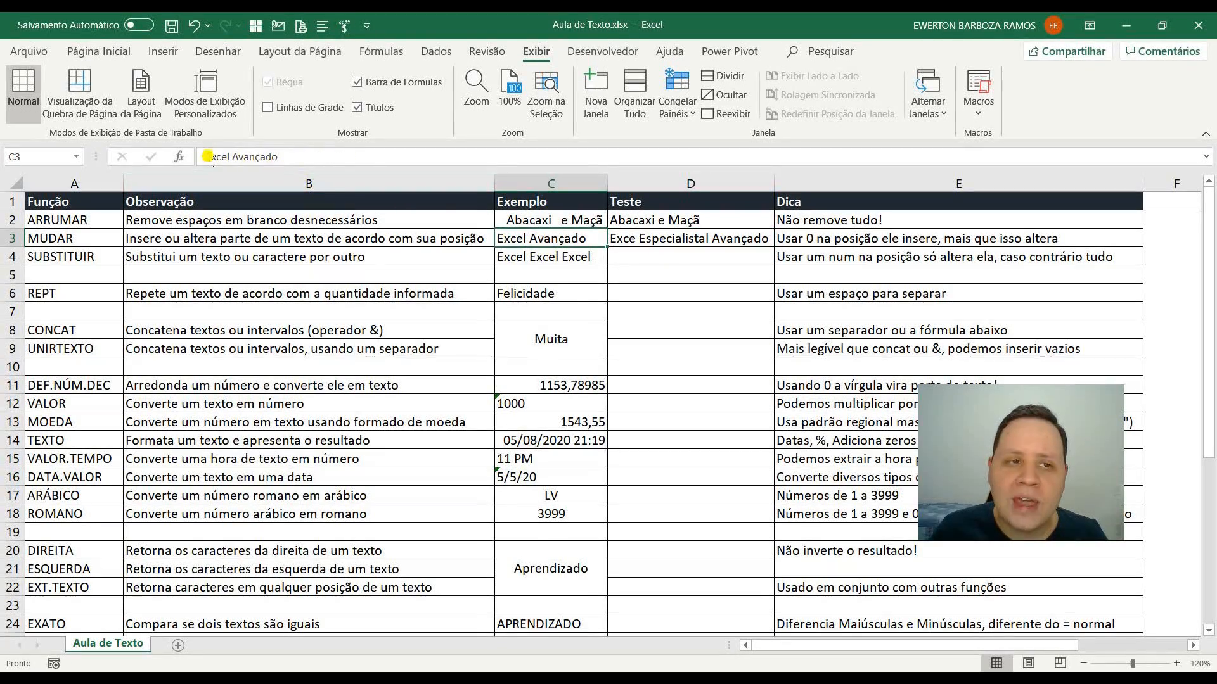
key(shift+Right)
key(shift+Right)
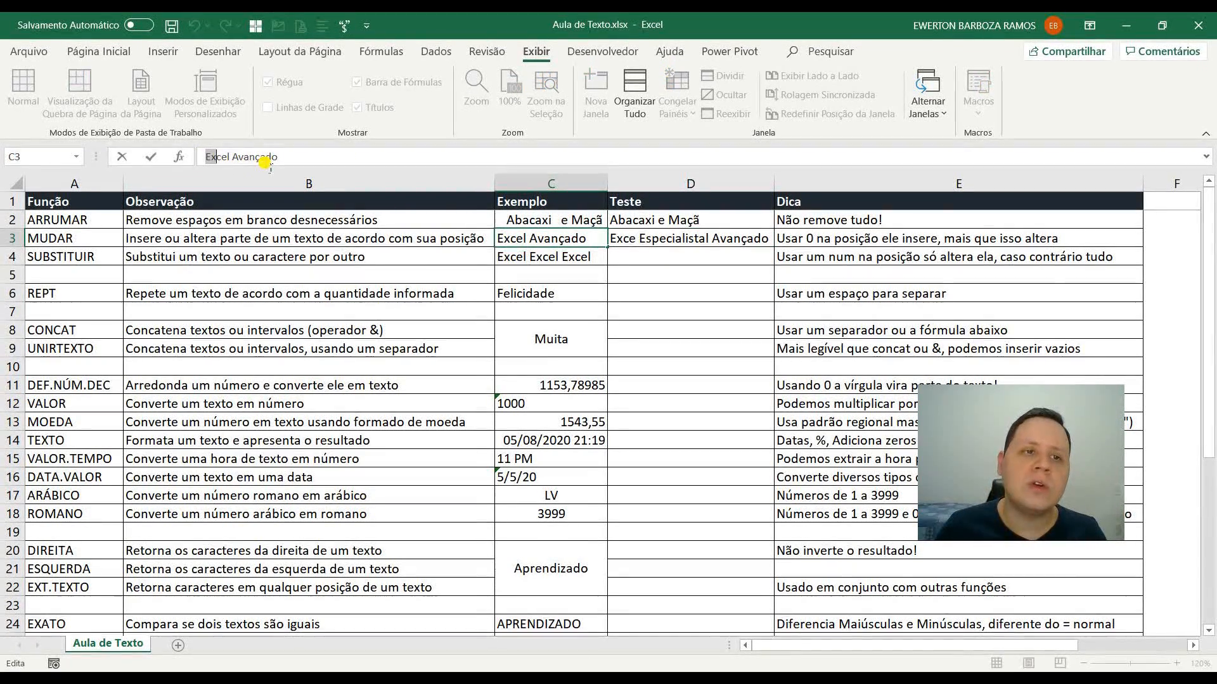
key(shift+Right)
key(shift+Right)
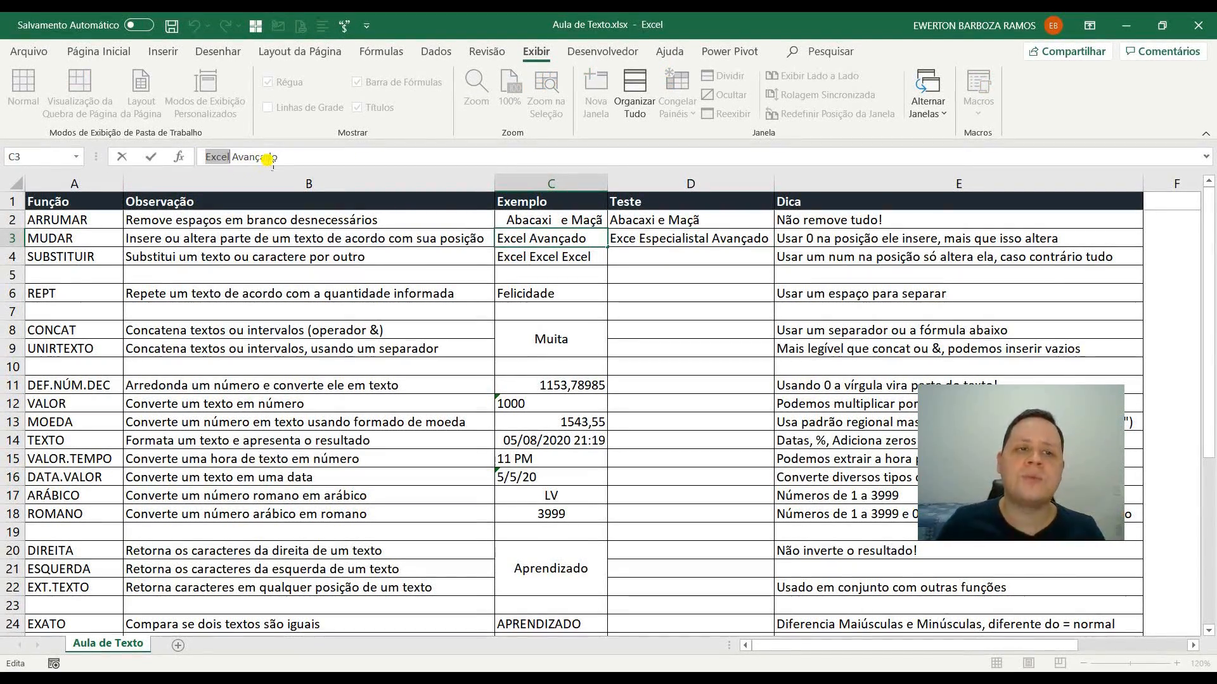
key(Escape)
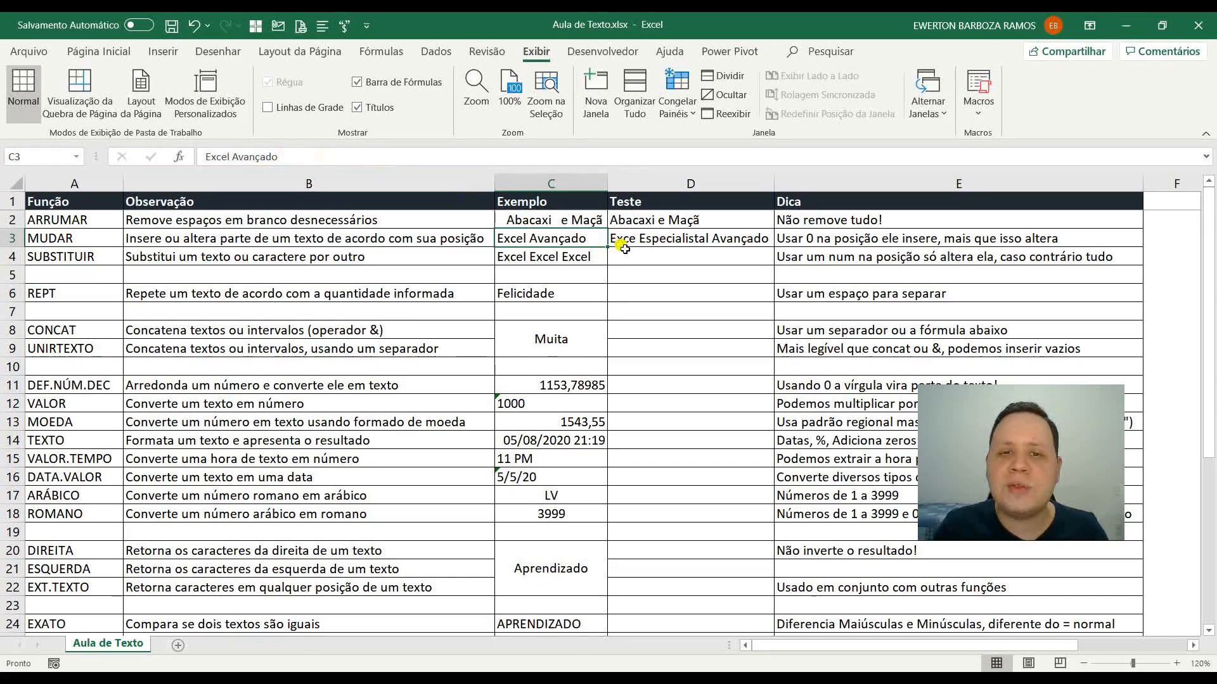
Change the start position in the MUDAR formula in cell D3 to 6
click(653, 242)
click(277, 157)
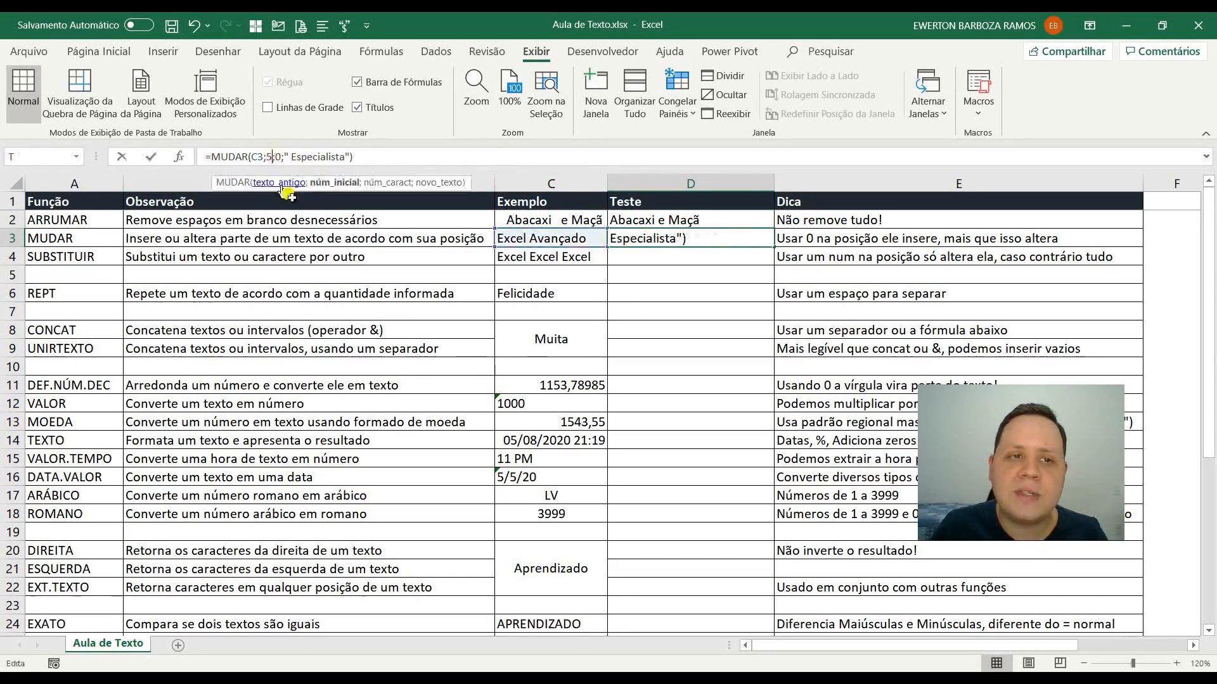
key(BackSpace)
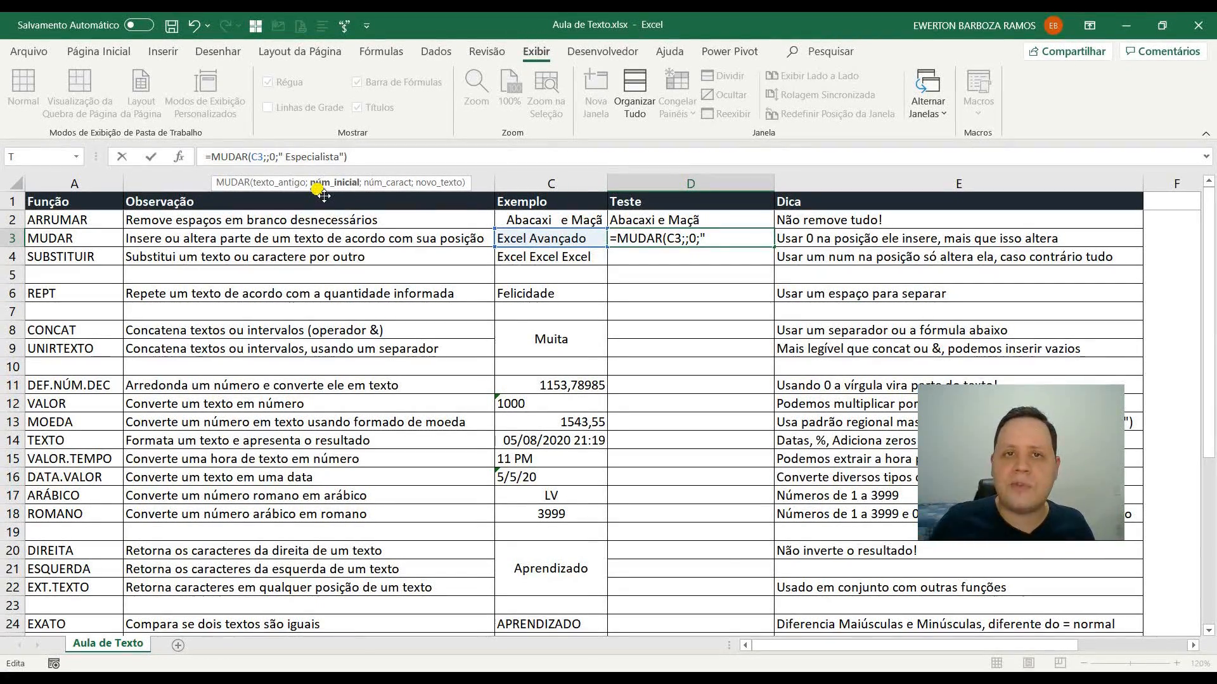
text(6)
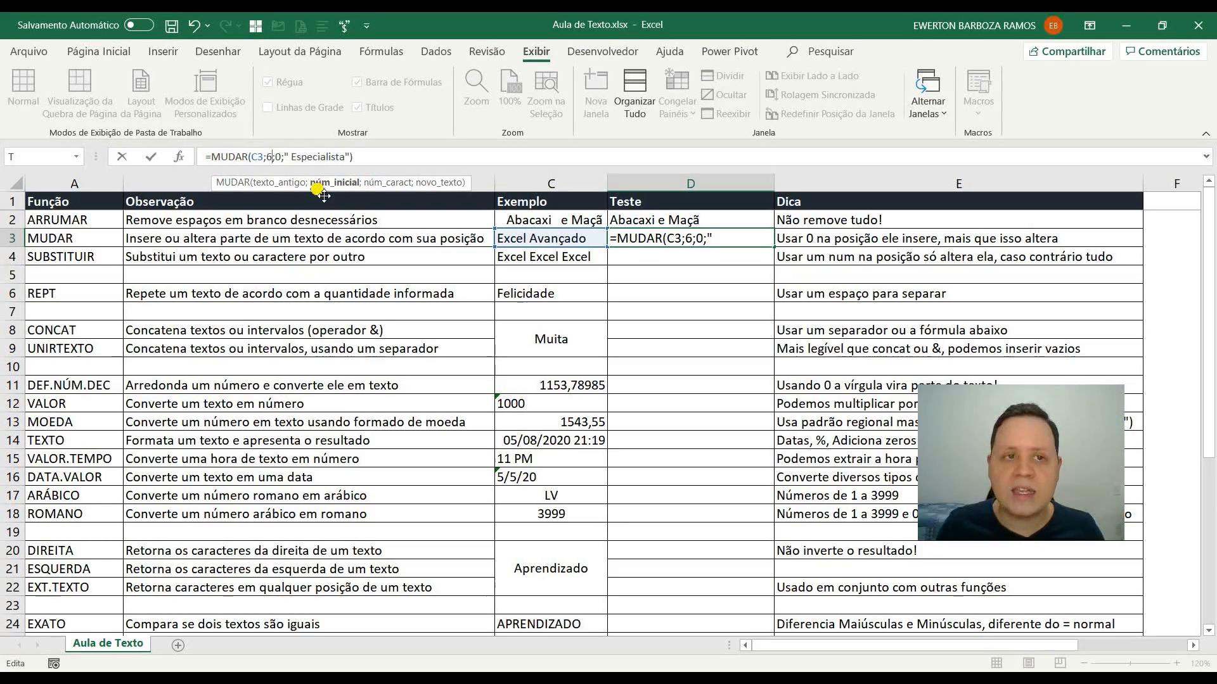
key(Return)
key(Up)
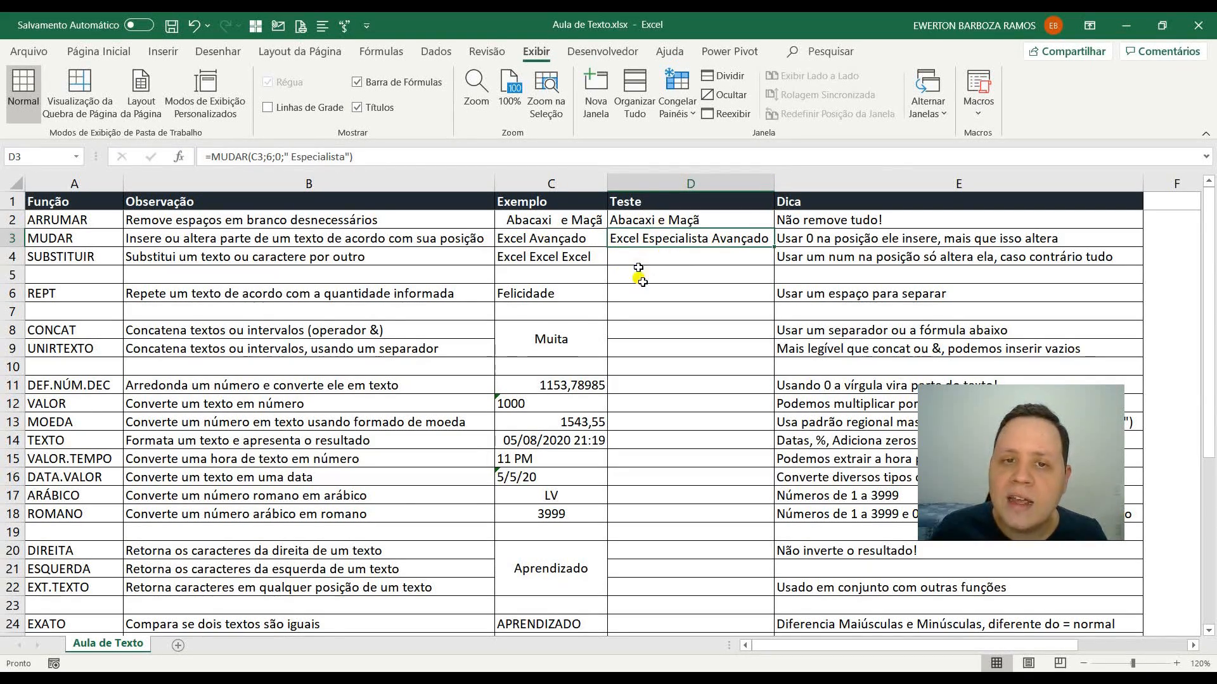
Try the MUDAR formula in D3 without the space before "Especialista", and undo the change
click(294, 157)
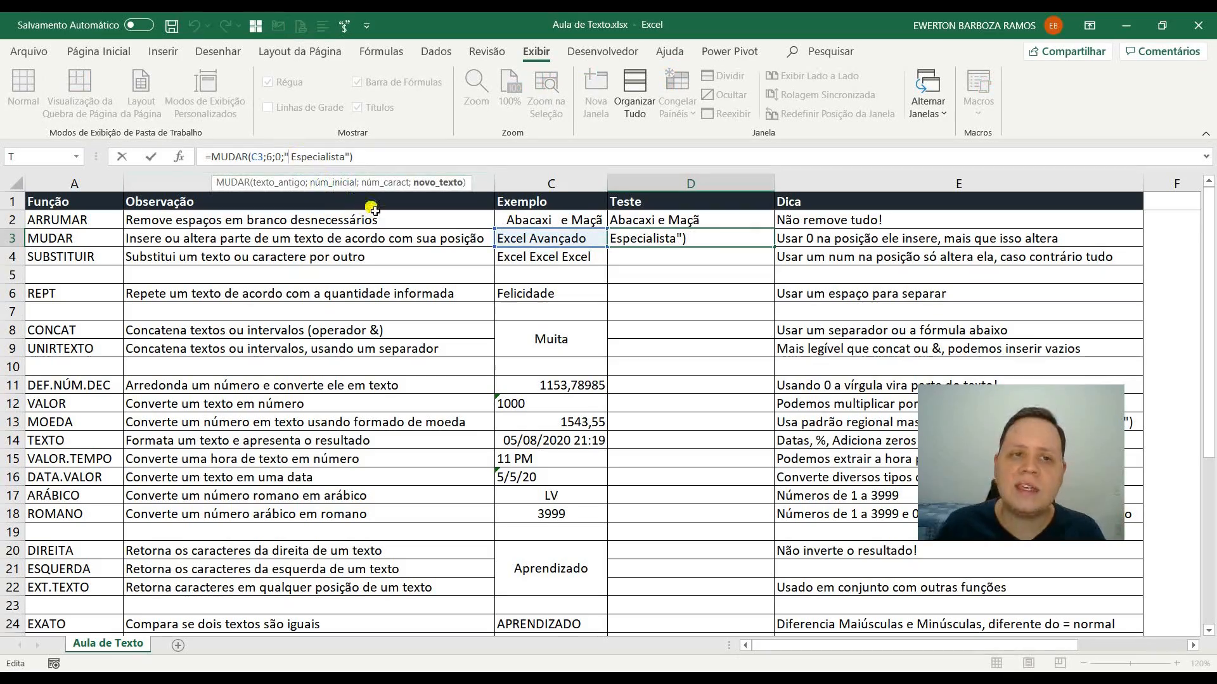
key(Delete)
key(Return)
key(Up)
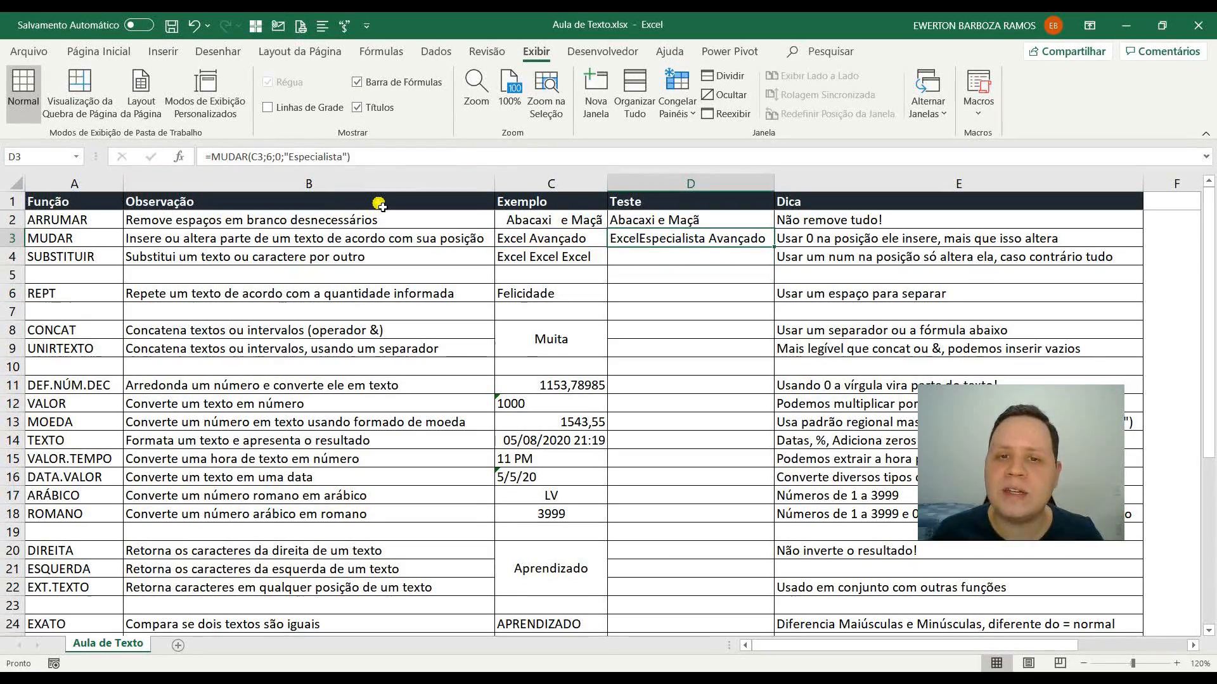
key(ctrl+z)
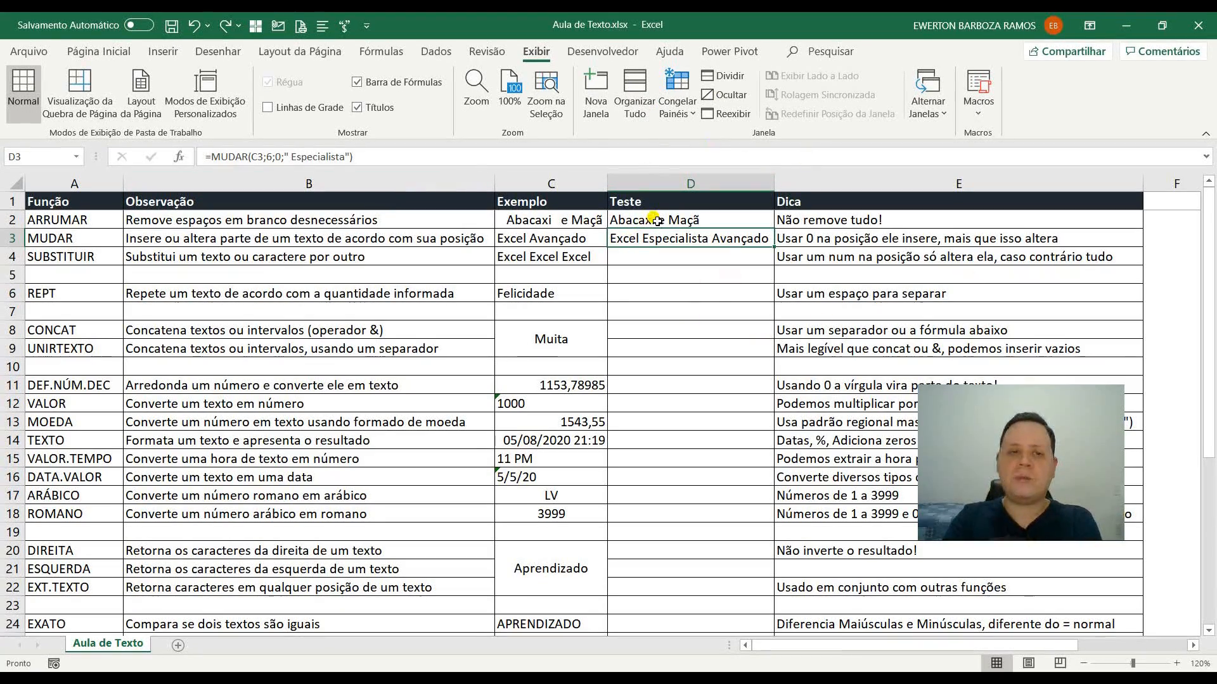
Enter =SUBSTITUIR(C4;"Excel";"Power BI") in cell D4
key(Down)
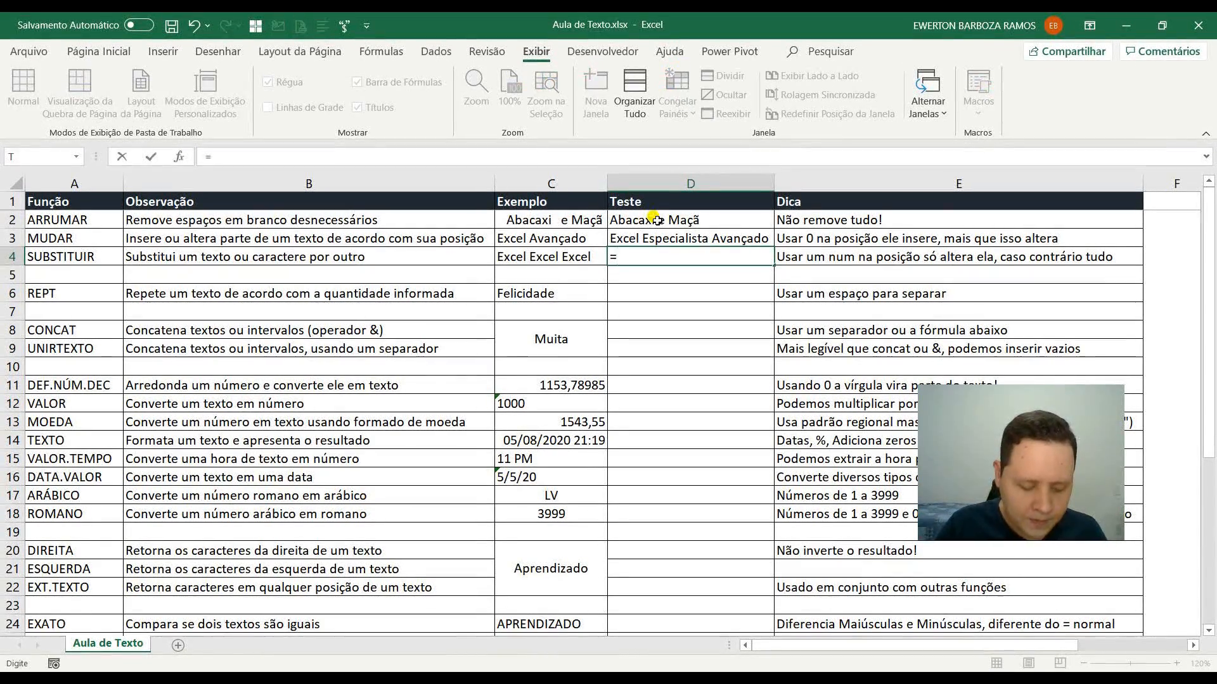
text(SUBSTITUIR()
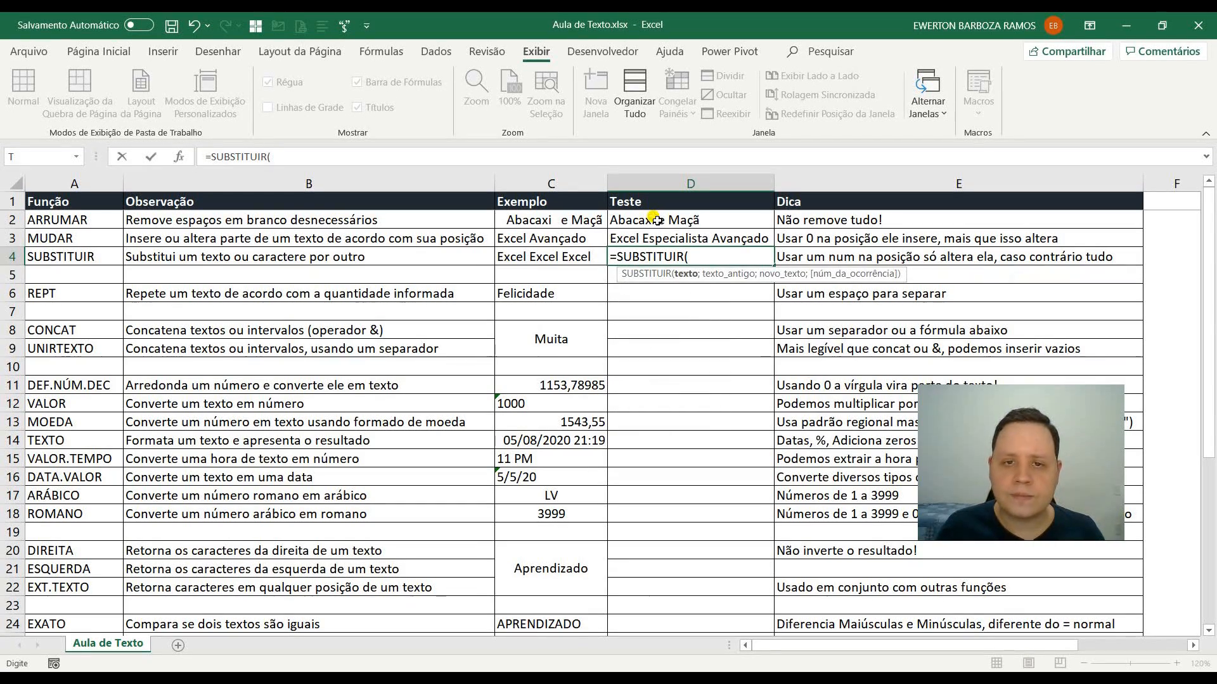
click(564, 260)
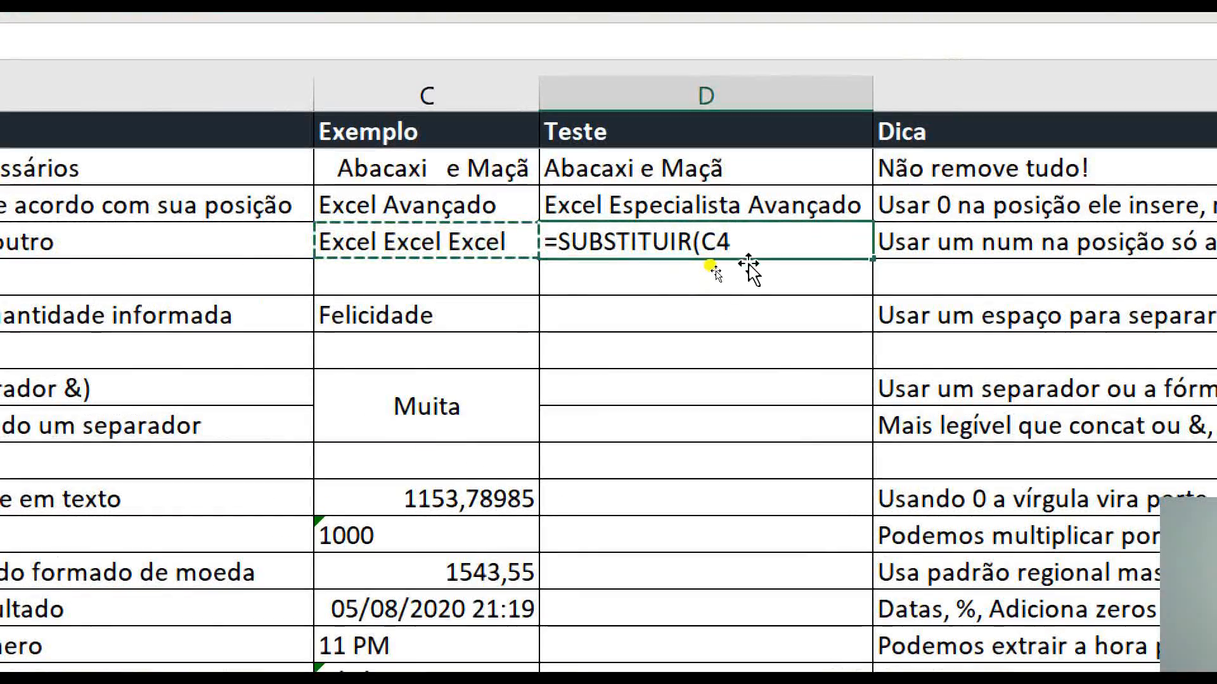
click(747, 241)
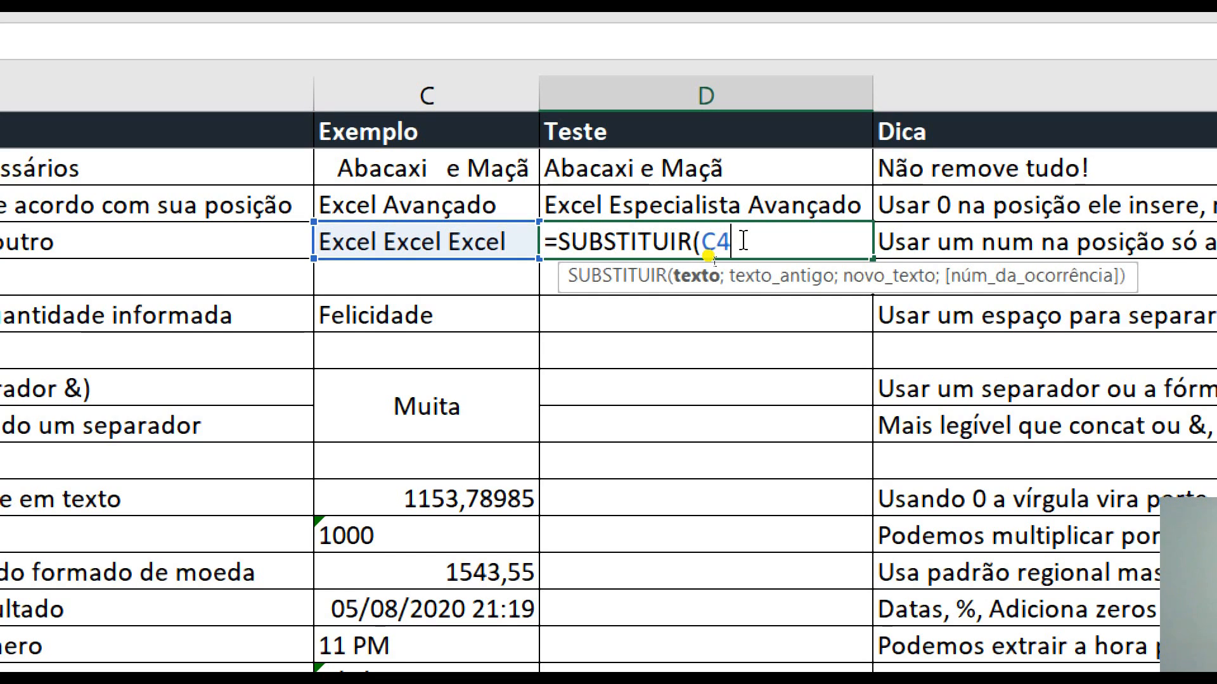
text(;)
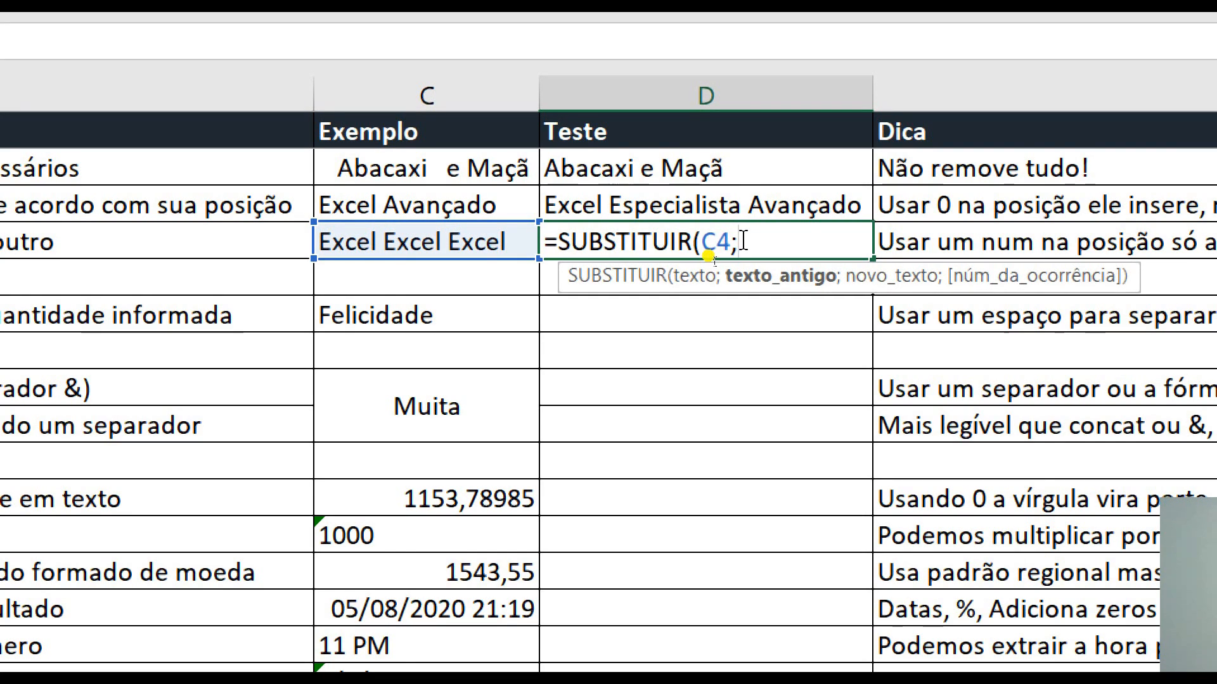
text("Excel")
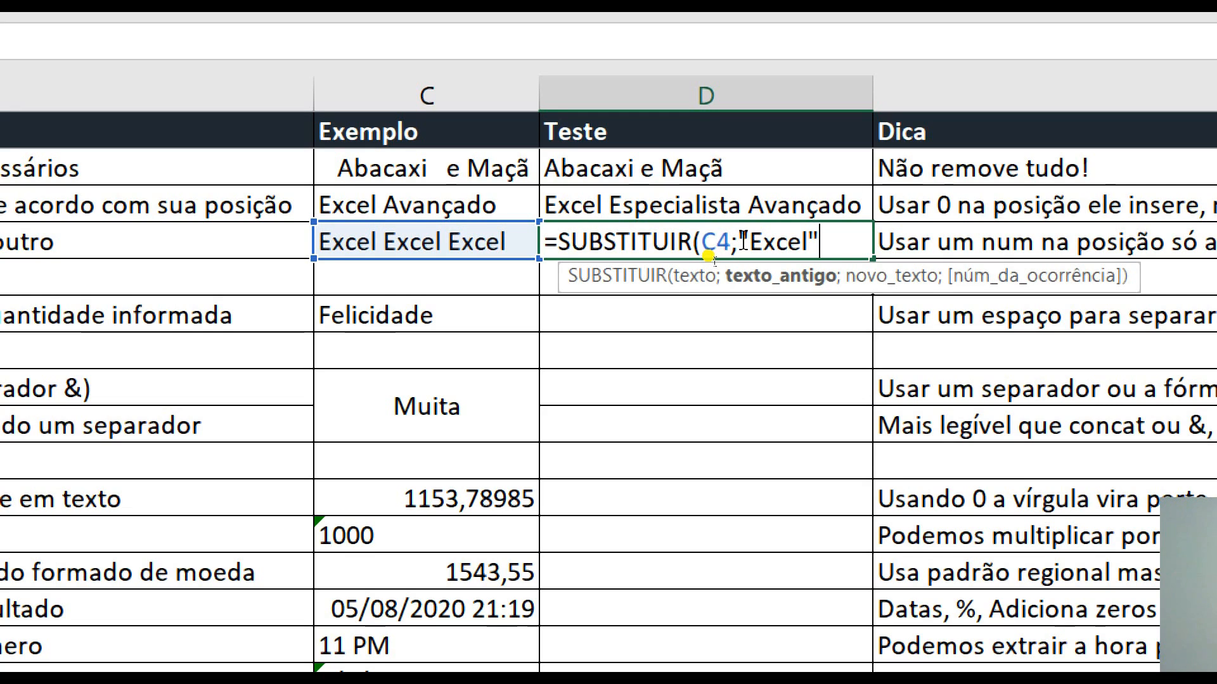
text(;")
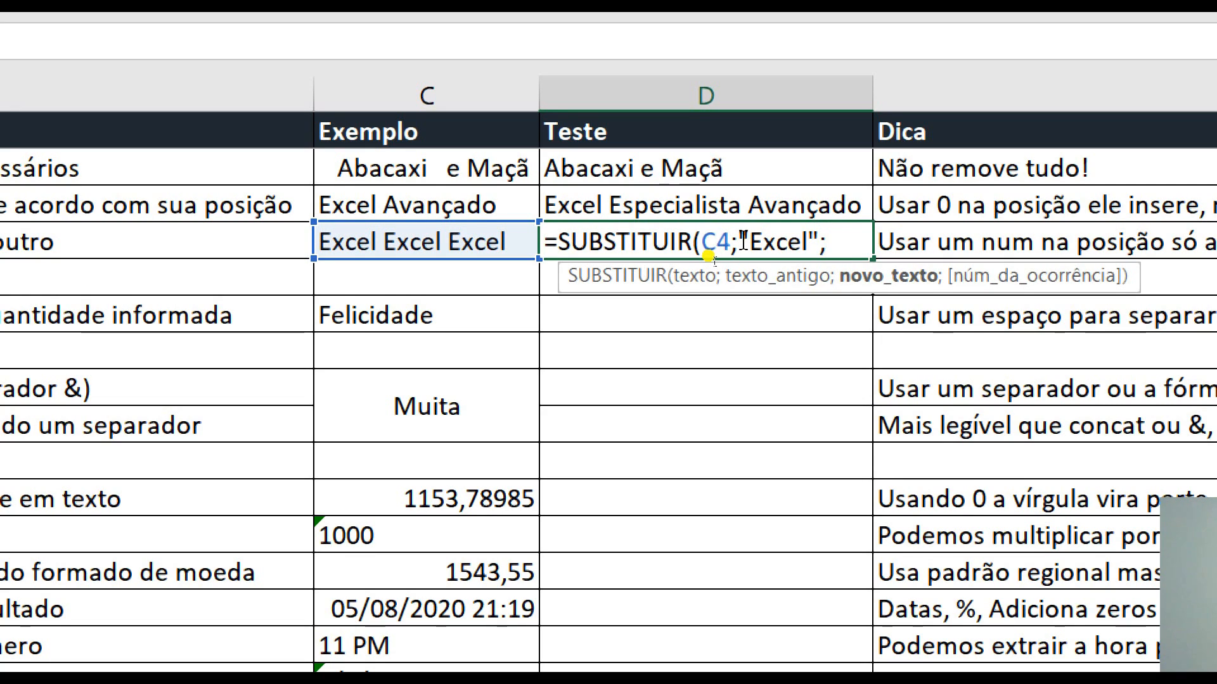
text(Power VI)
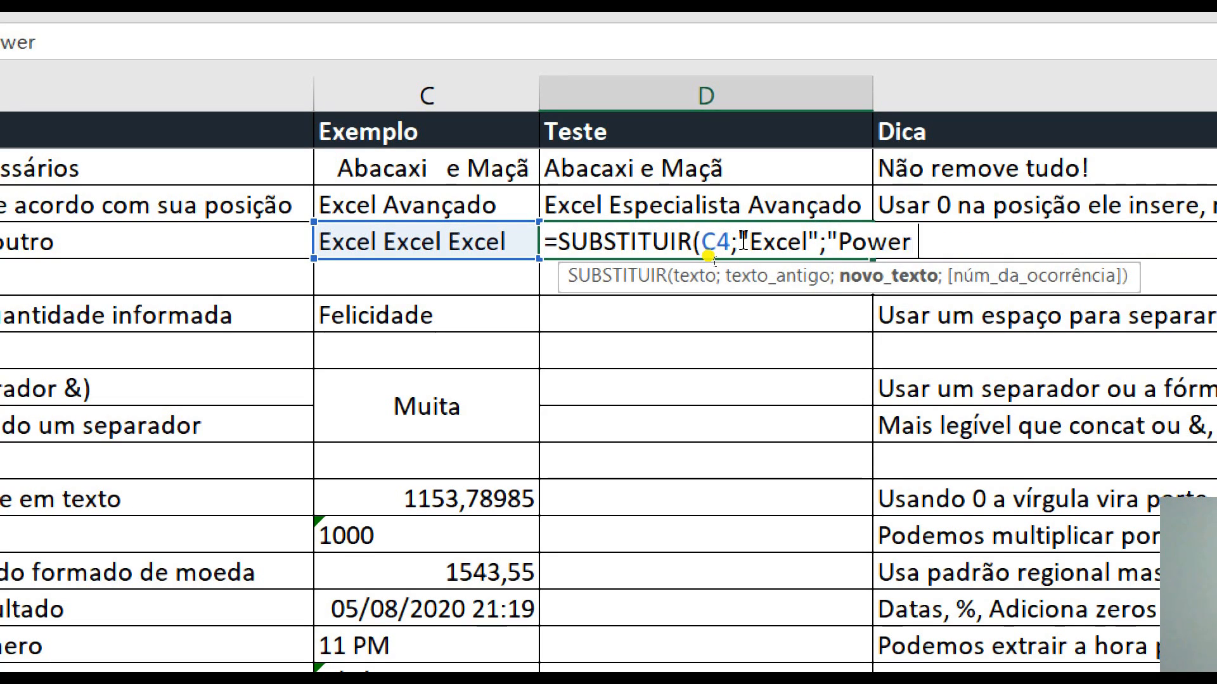
key(BackSpace)
key(BackSpace)
text(BI")
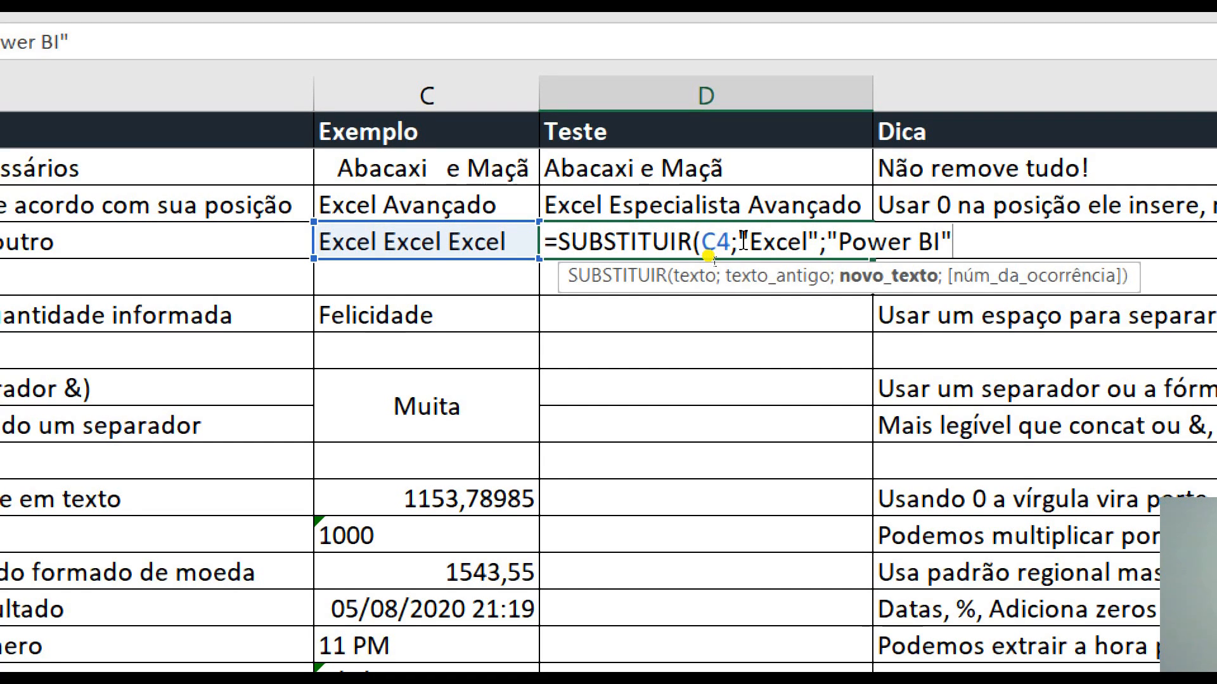
text())
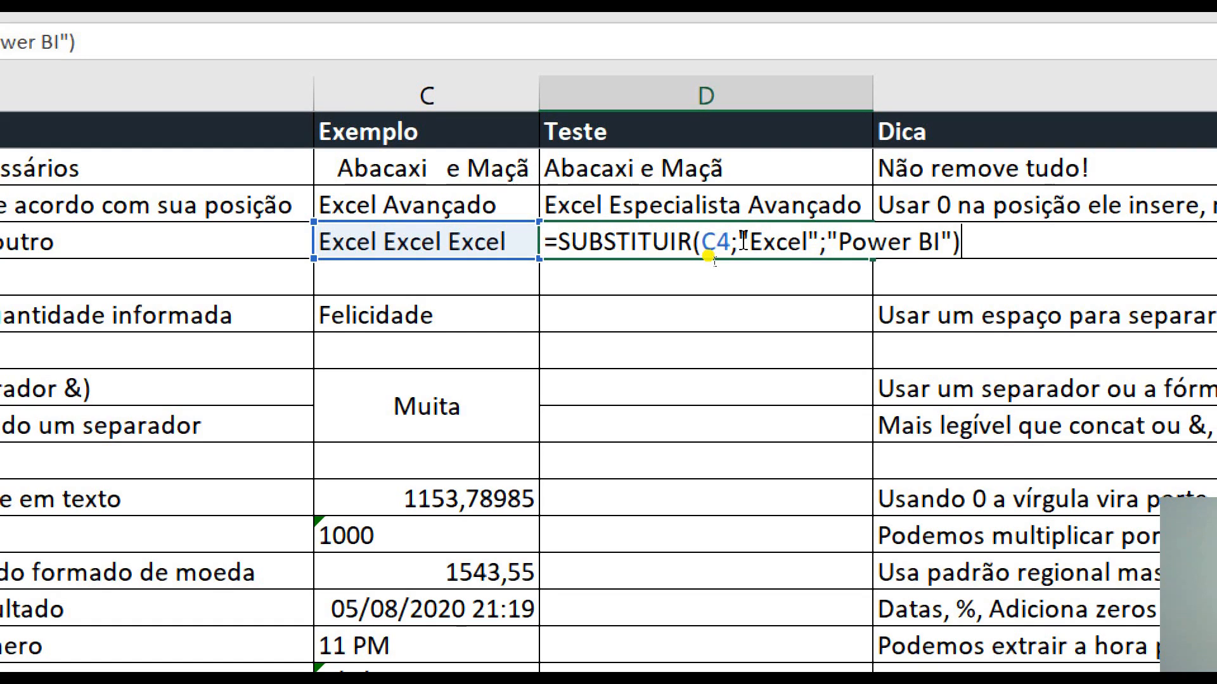
key(BackSpace)
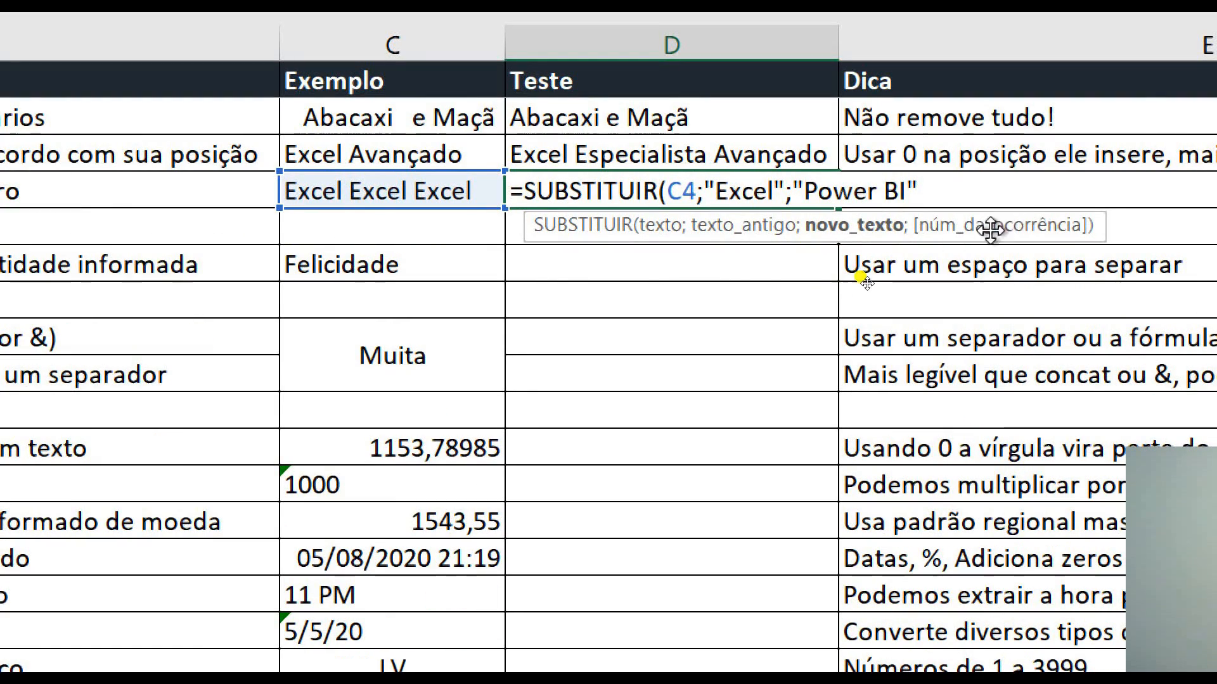
text())
key(Return)
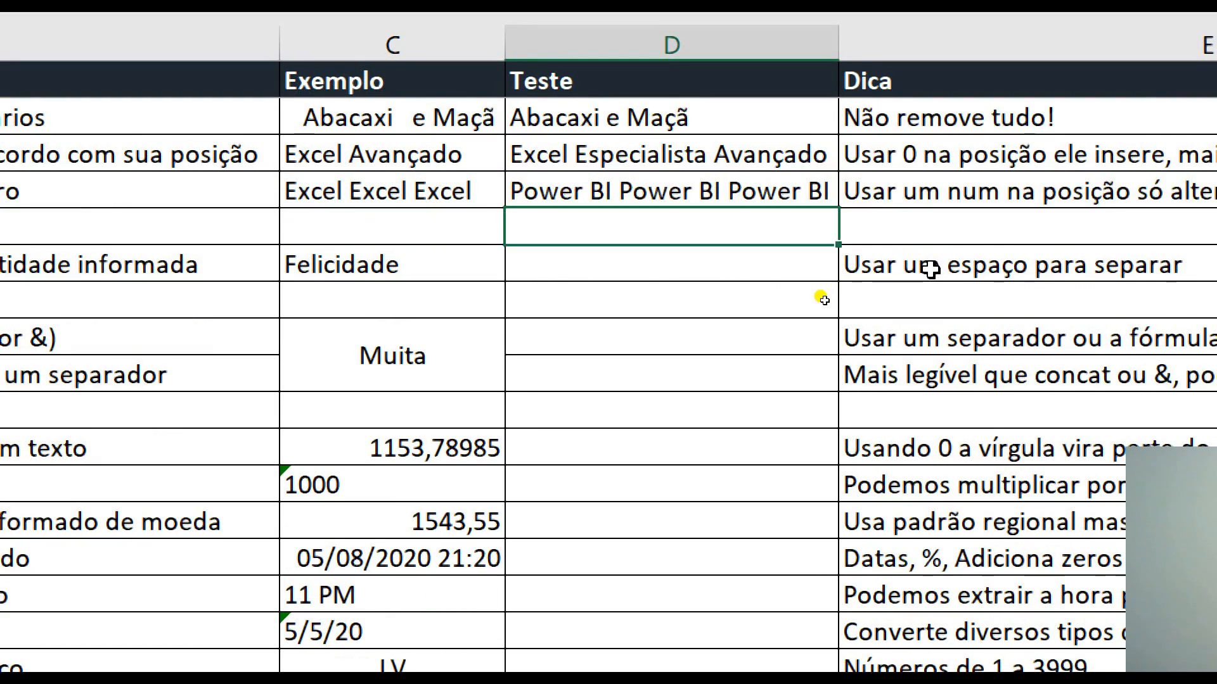
Change the SUBSTITUIR formula in D4 so that it replaces "E" with "A"
key(Up)
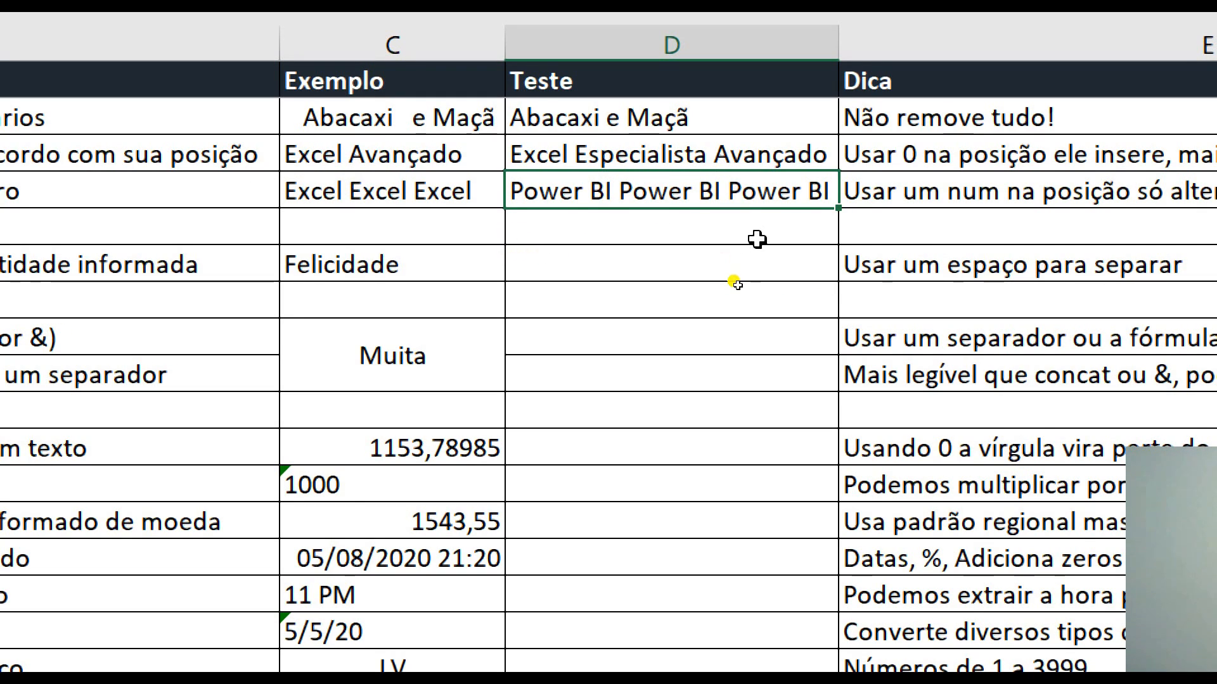
key(F2)
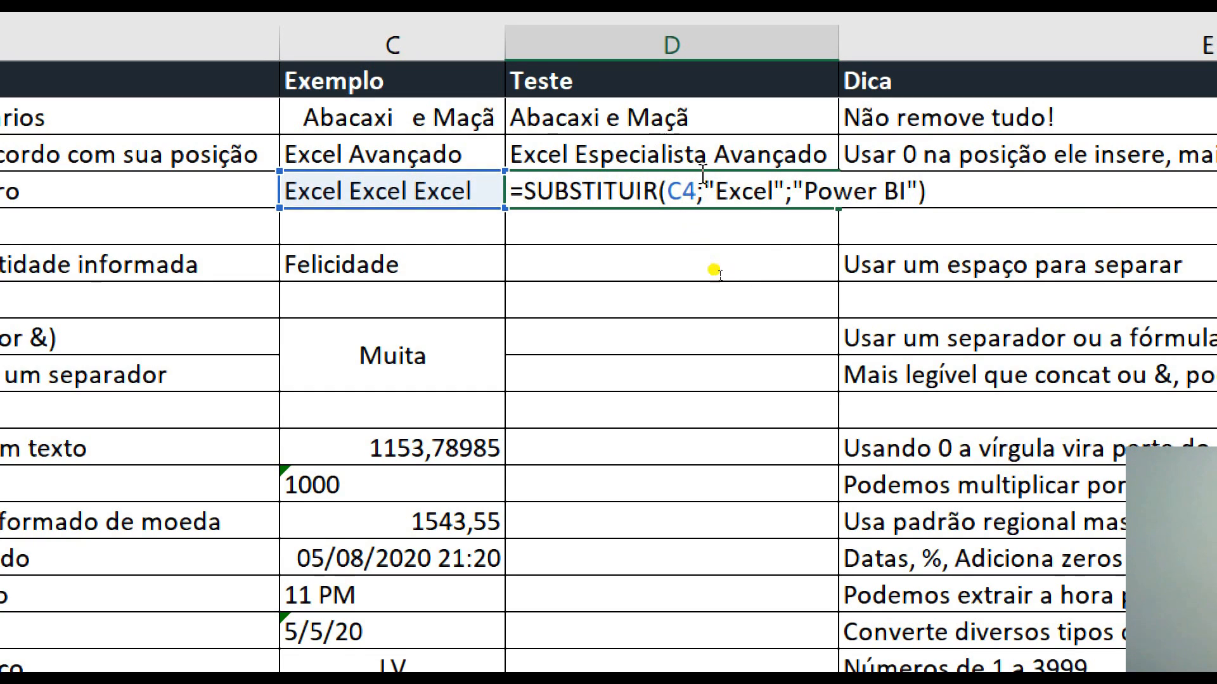
click(775, 186)
key(BackSpace)
key(BackSpace)
key(BackSpace)
key(BackSpace)
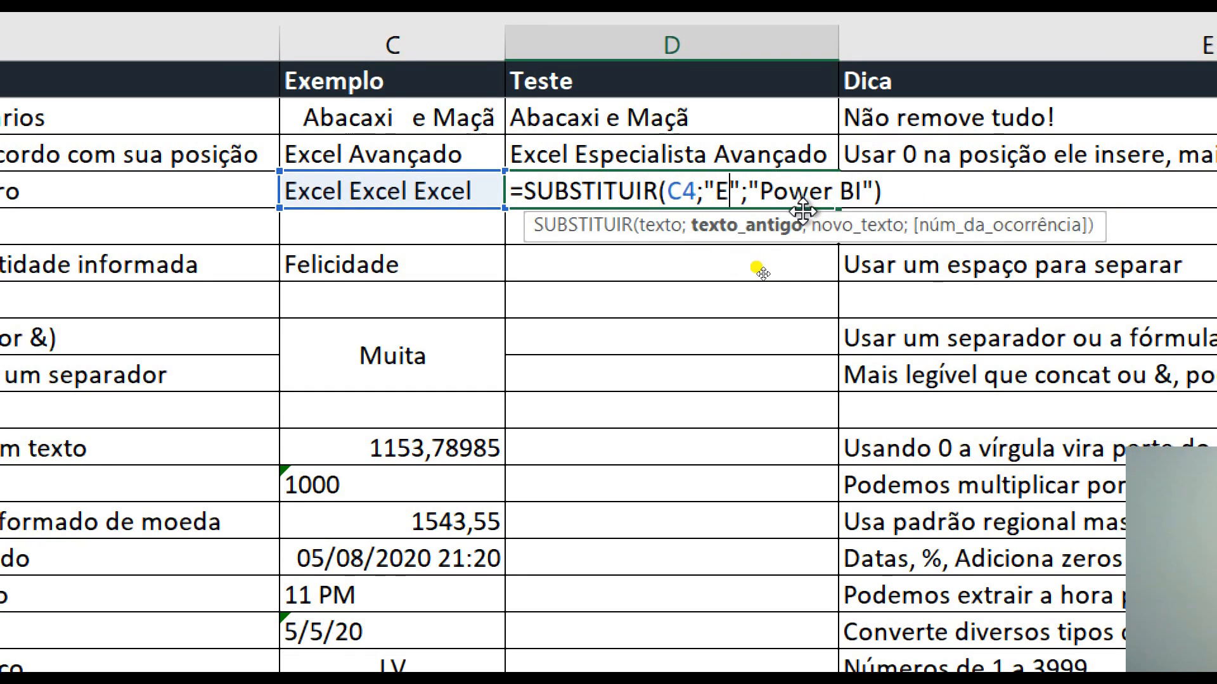
click(865, 192)
drag(865, 192, 760, 192)
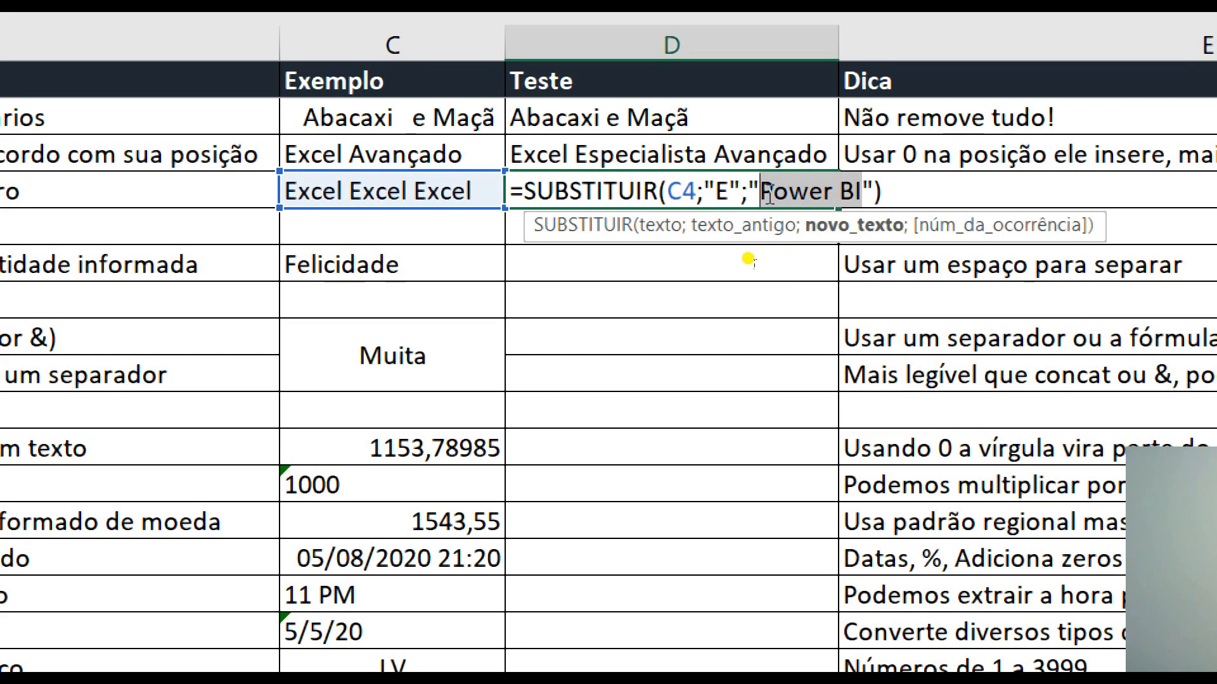
text(A)
key(Return)
click(786, 193)
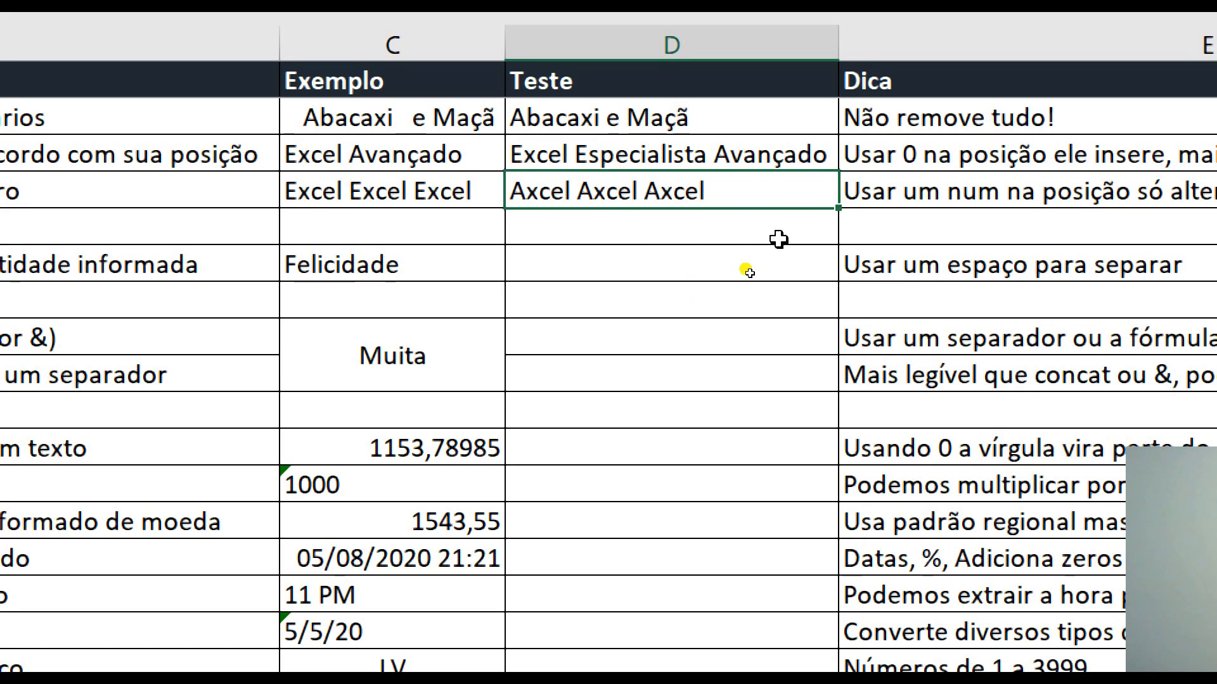
Review the edited SUBSTITUIR formula in D4 and undo the change of its old and new texts
key(F2)
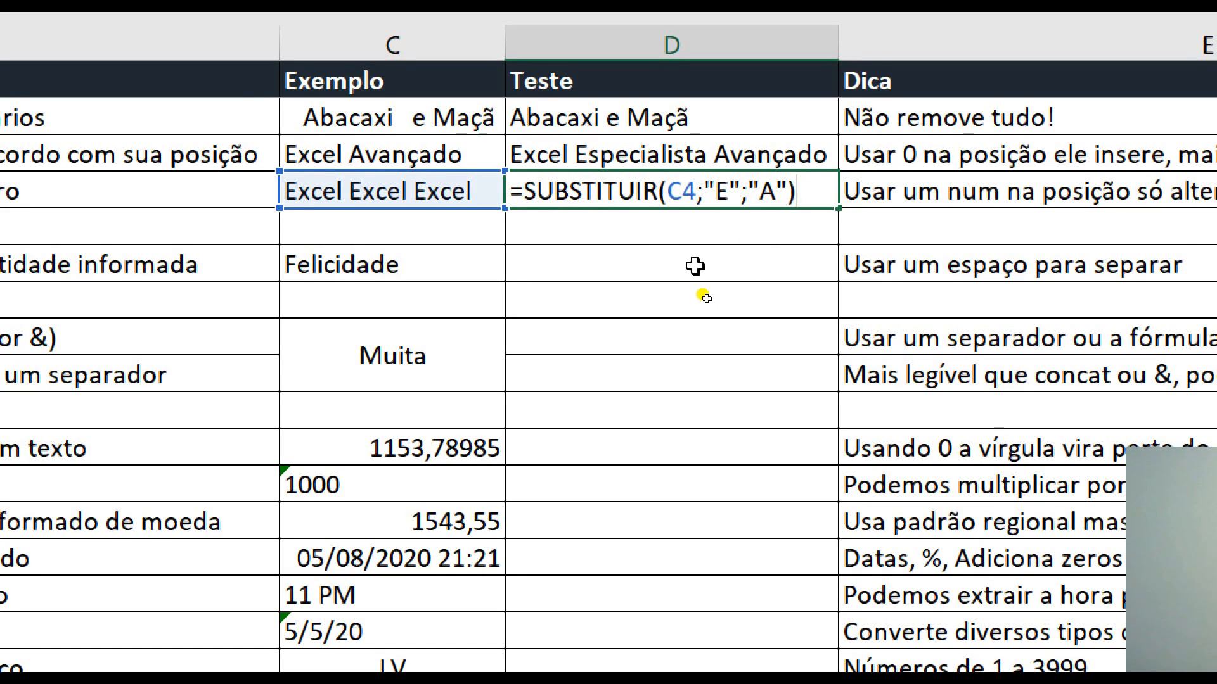
key(Escape)
key(ctrl+z)
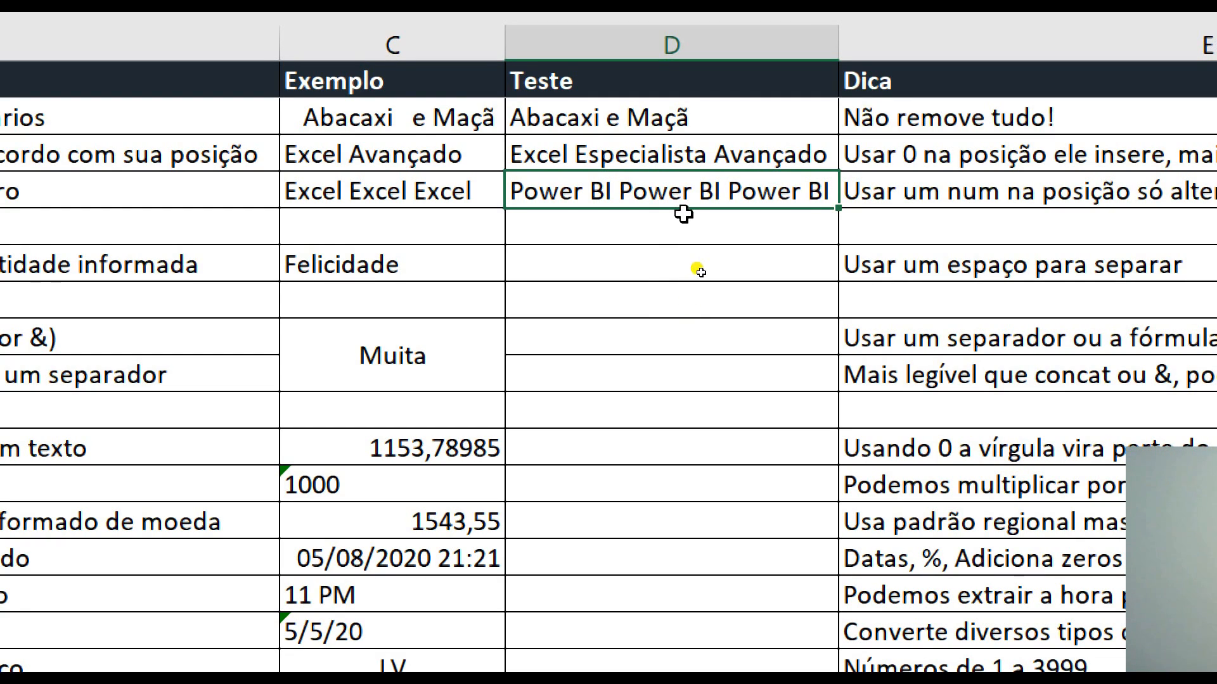
Add occurrence number 1 as the last argument of the SUBSTITUIR formula in D4 and review the formula
double_click(704, 196)
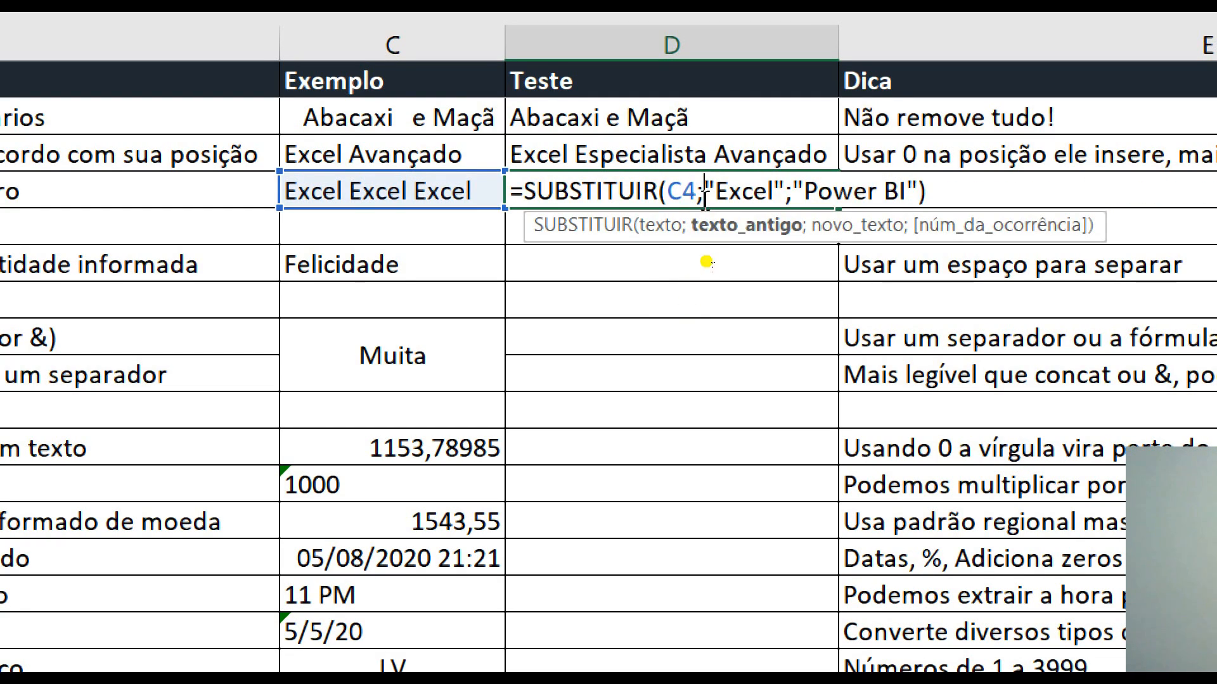
click(917, 193)
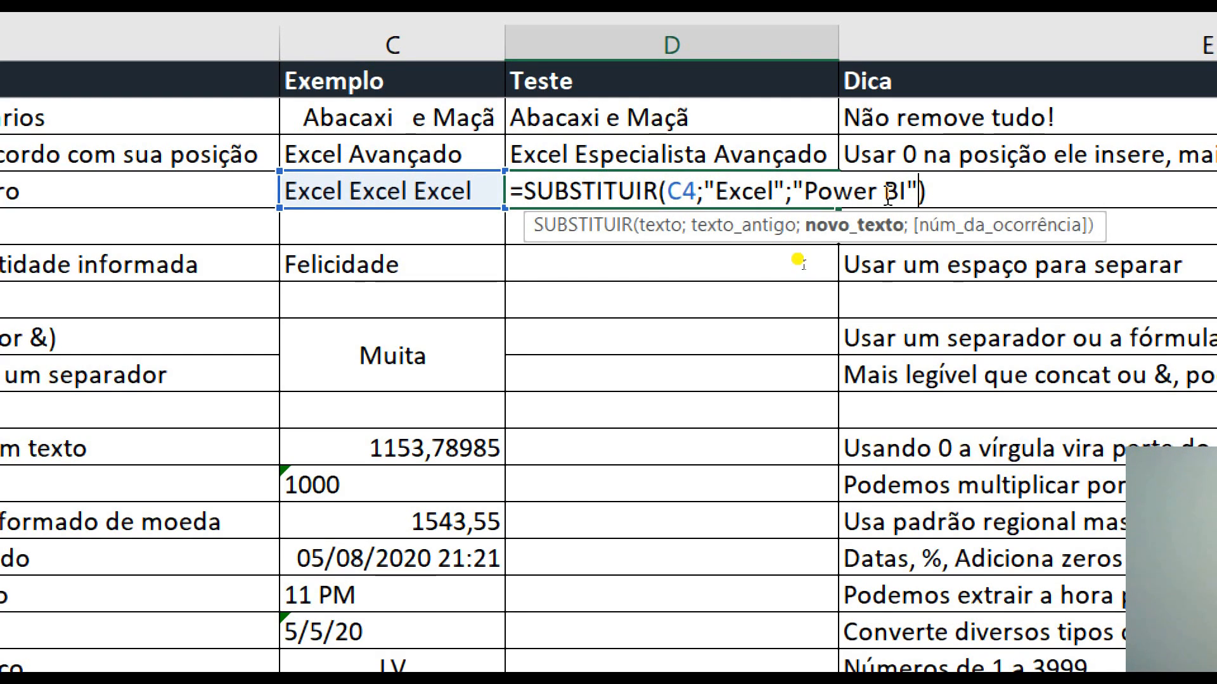
text(;)
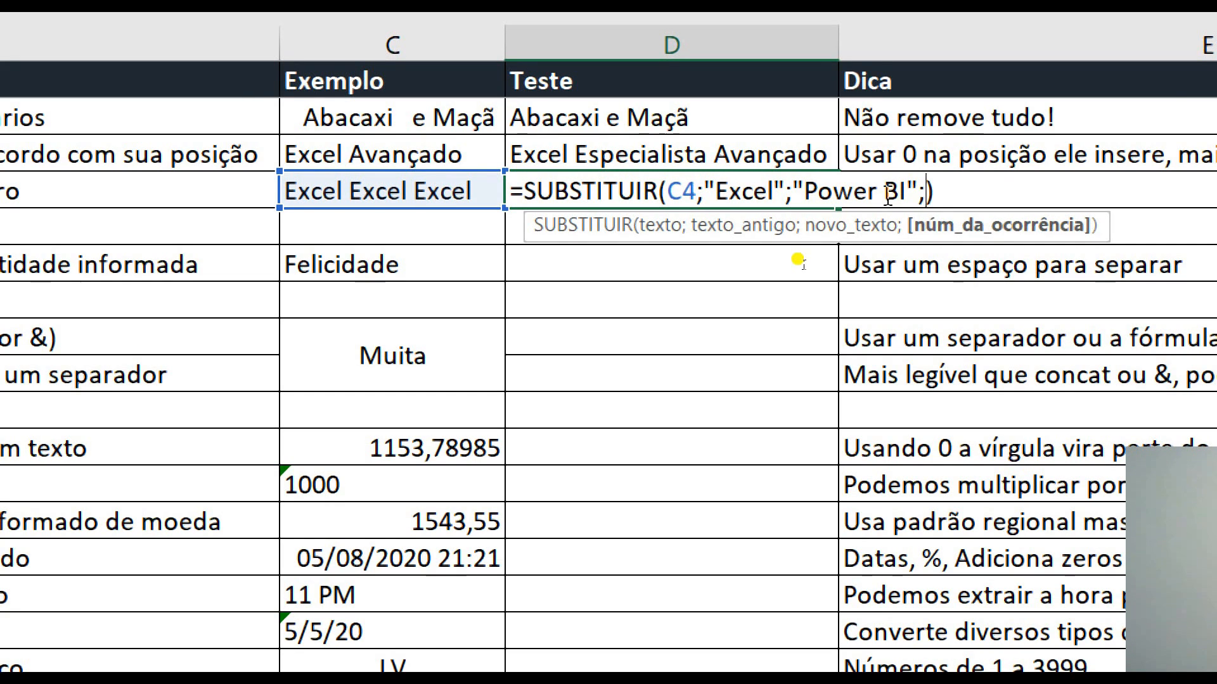
text(1)
key(Return)
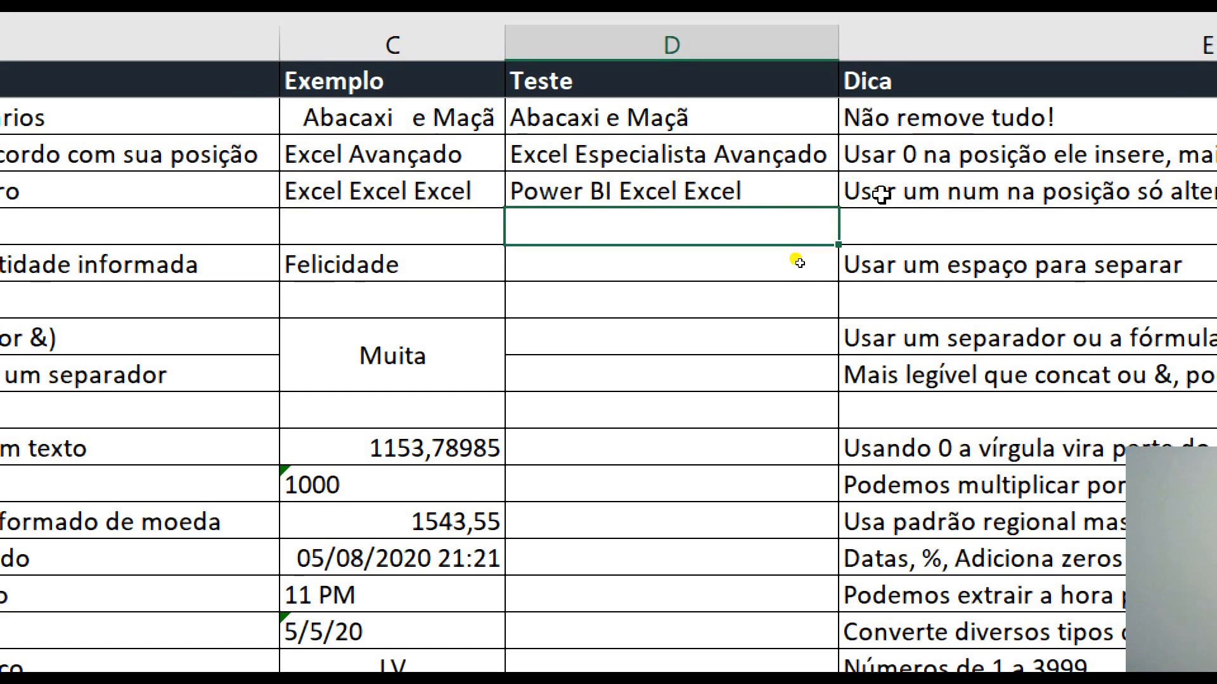
key(Up)
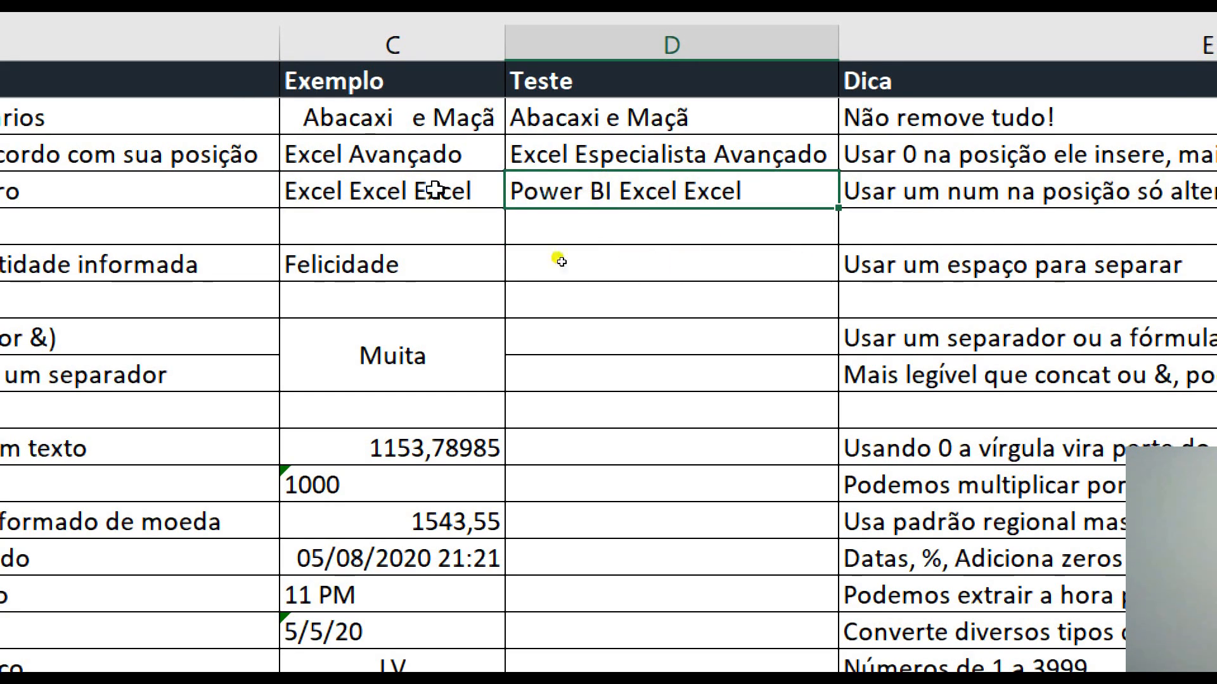
key(F2)
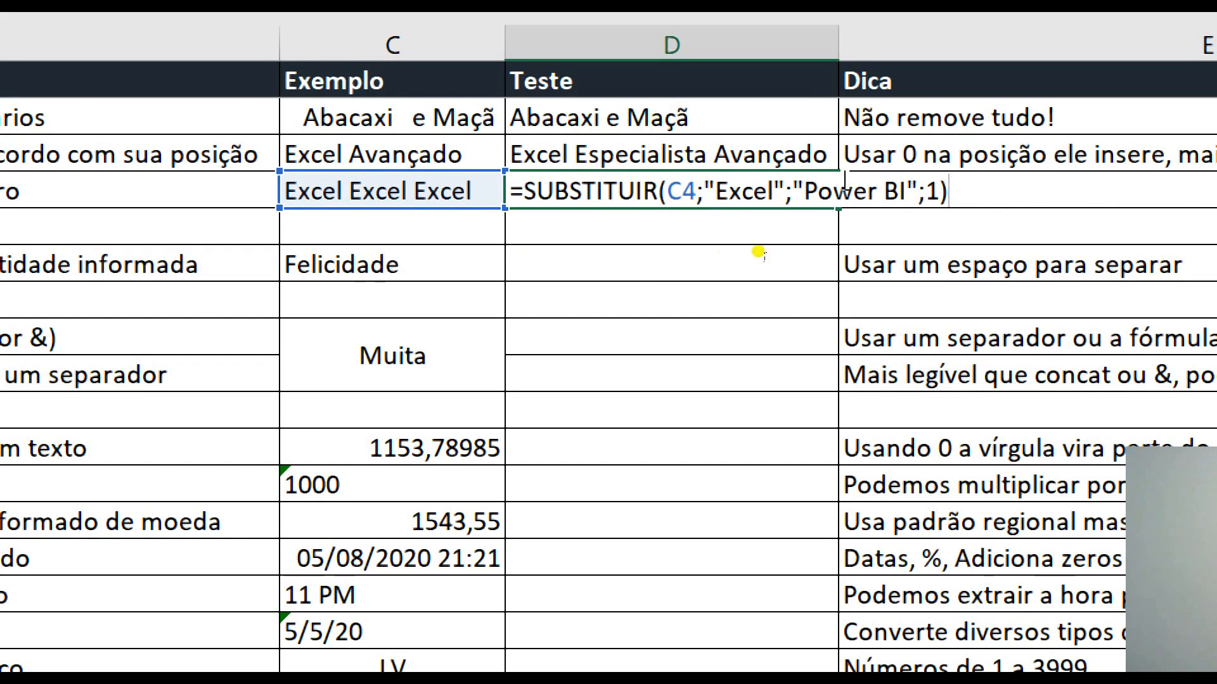
key(Escape)
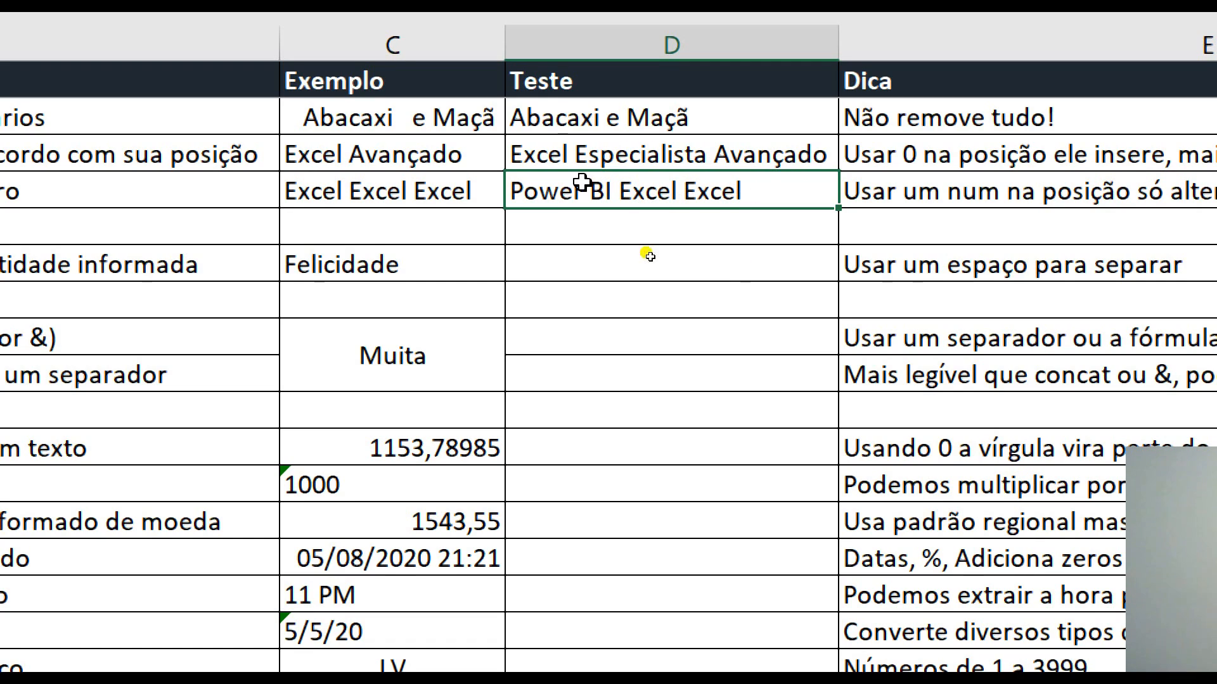
Change the occurrence number in the SUBSTITUIR formula in D4 to 2
key(F2)
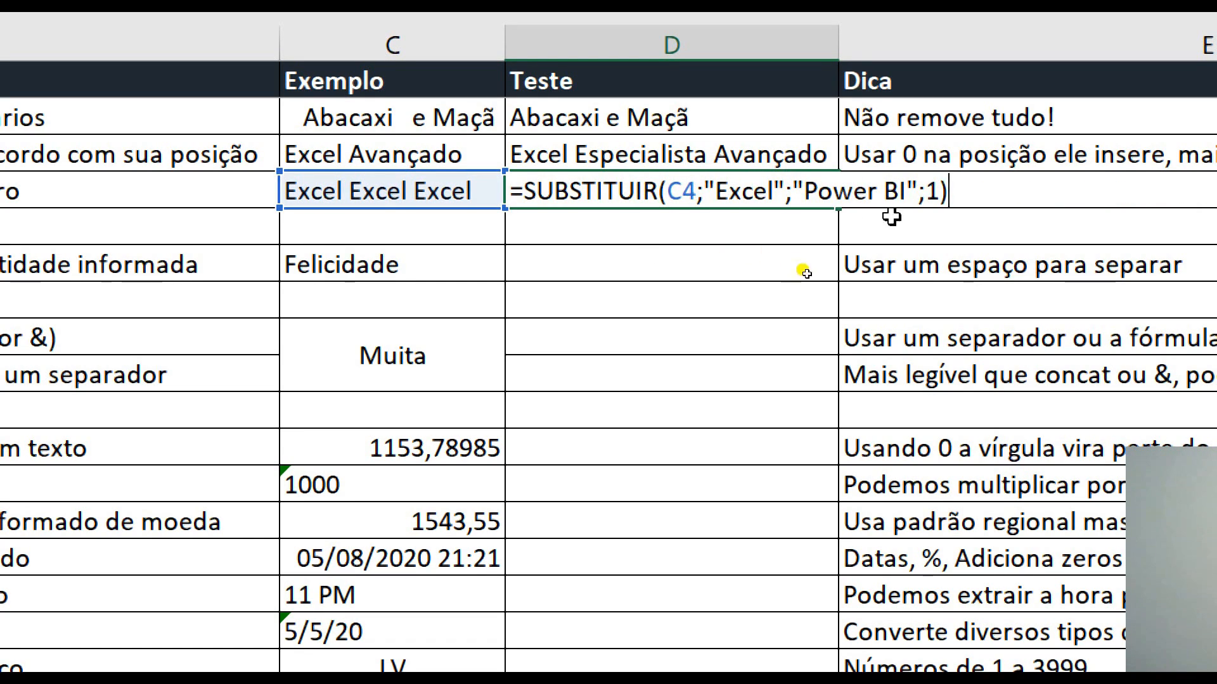
key(Left)
key(BackSpace)
text(2)
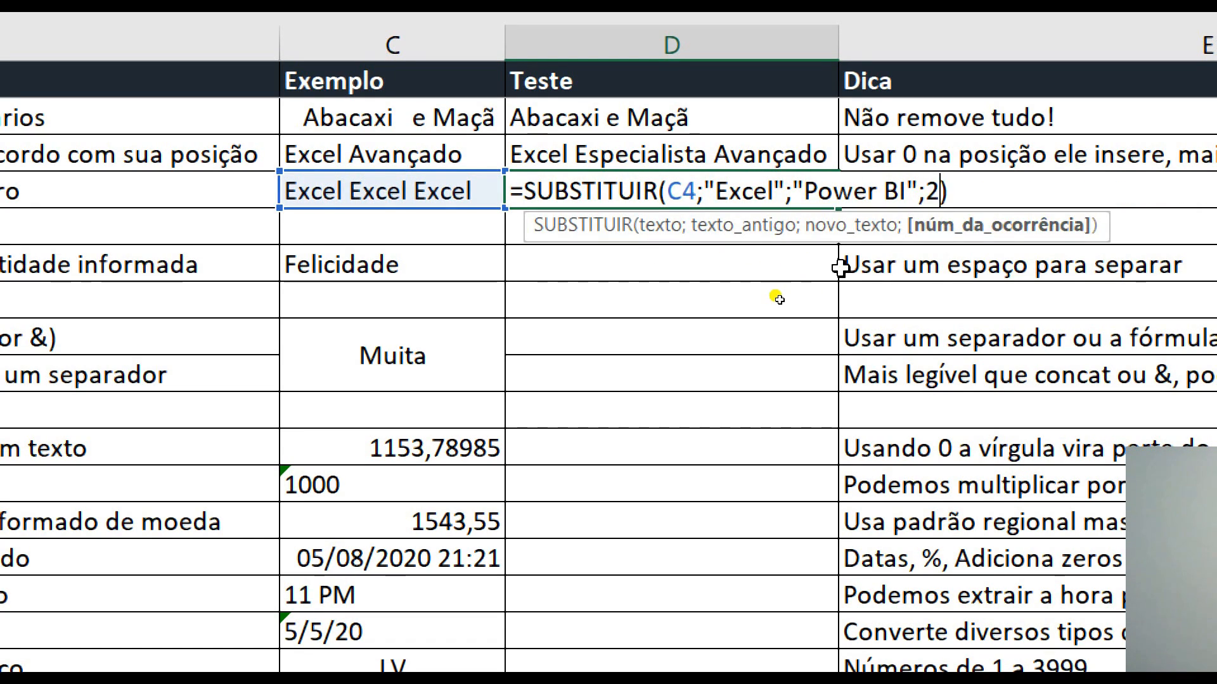
key(Return)
key(Up)
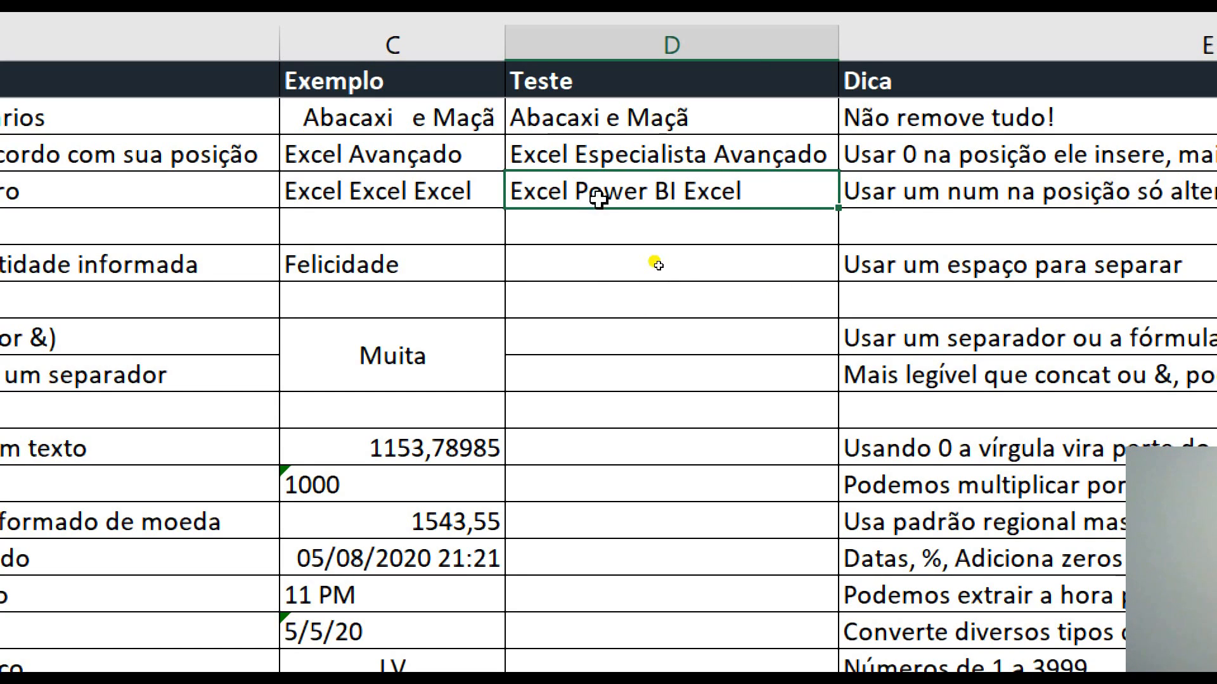
Change the occurrence number in the SUBSTITUIR formula in D4 to 3
key(F2)
key(Left)
key(BackSpace)
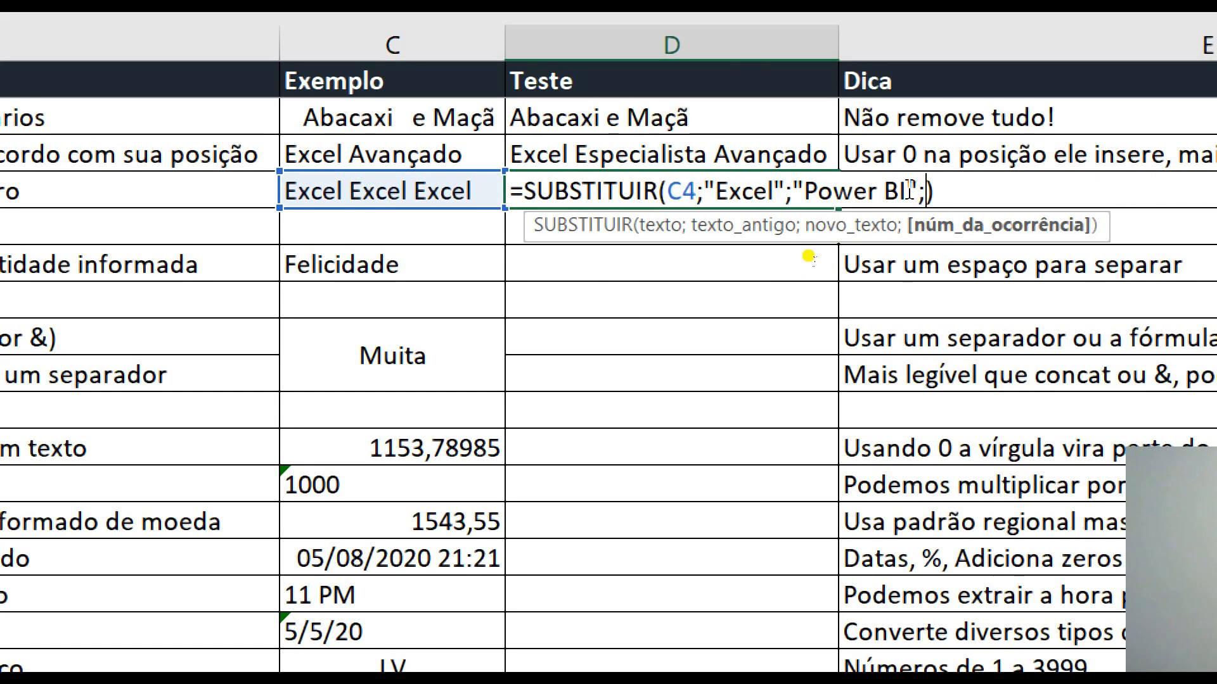
text(3)
key(Return)
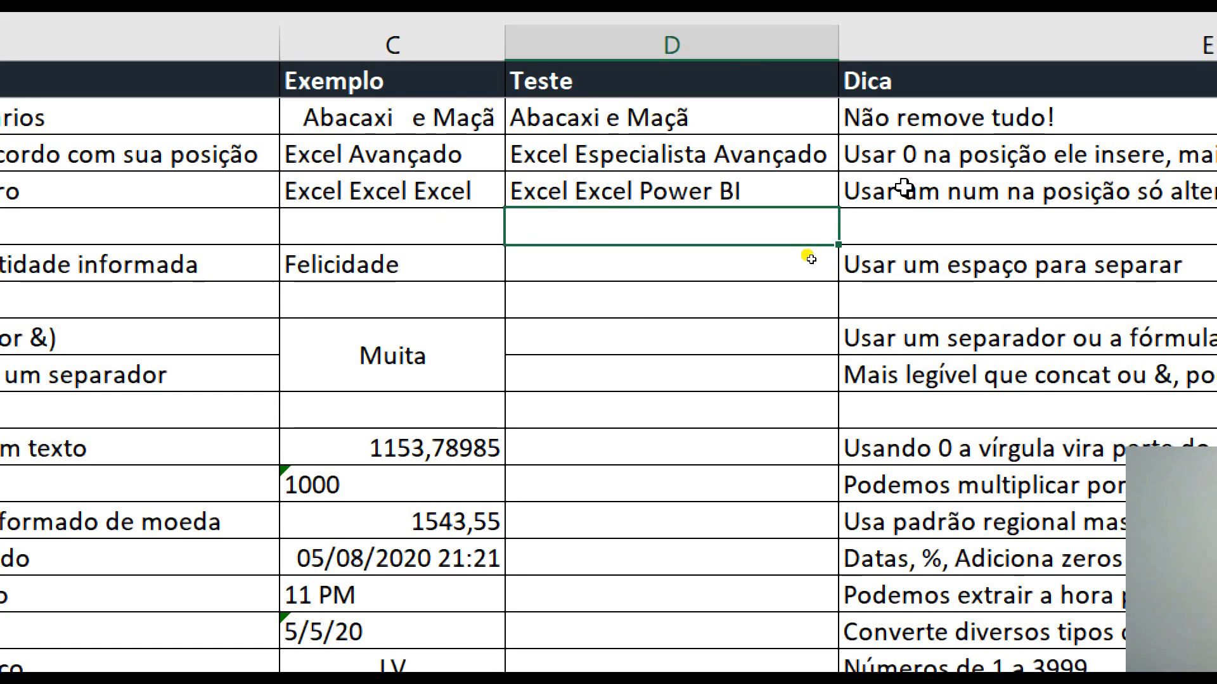
key(Up)
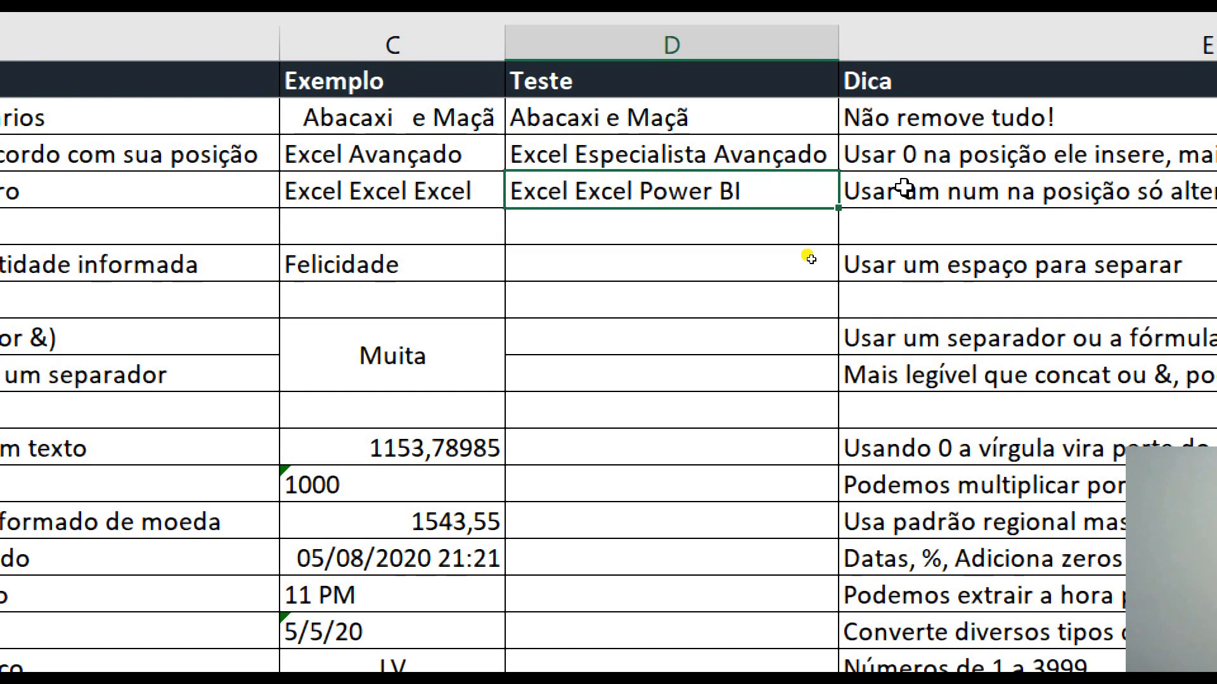
Remove the occurrence argument from the SUBSTITUIR formula in D4, leaving =SUBSTITUIR(C4;"Excel";"Power BI")
key(F2)
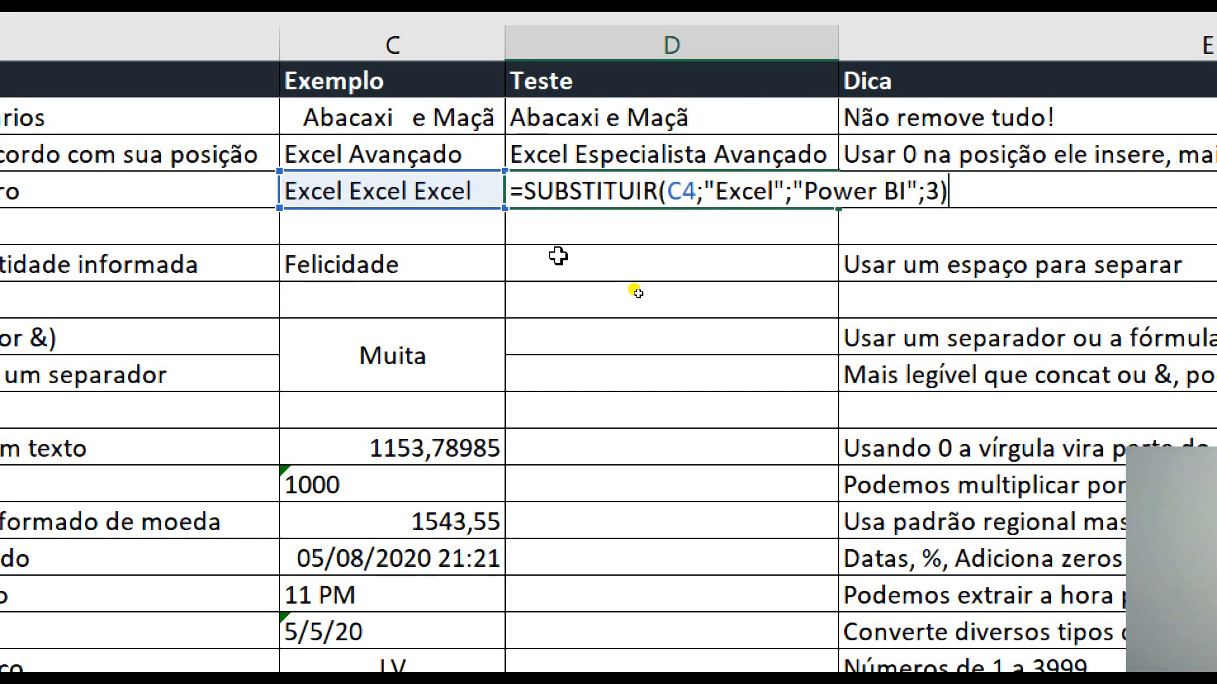
key(BackSpace)
key(BackSpace)
key(BackSpace)
text())
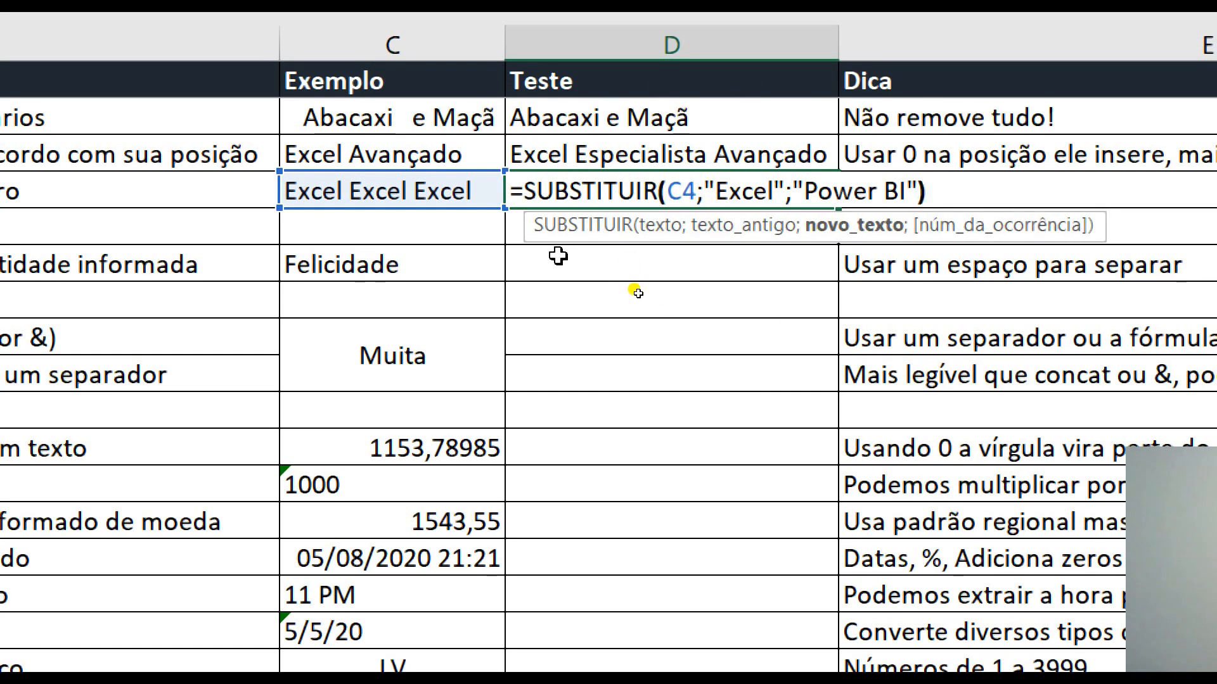
key(Return)
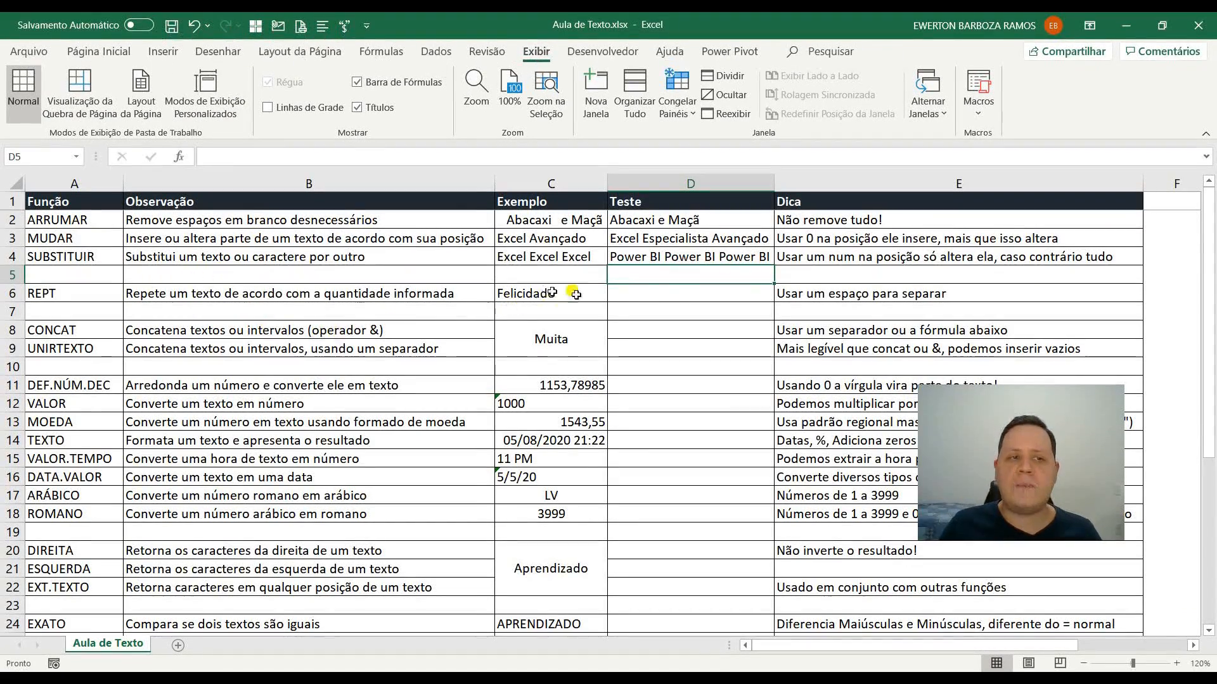
Enter =REPT(C6;10) in cell D6 and temporarily widen column D to view the full text, undoing the widening
click(685, 293)
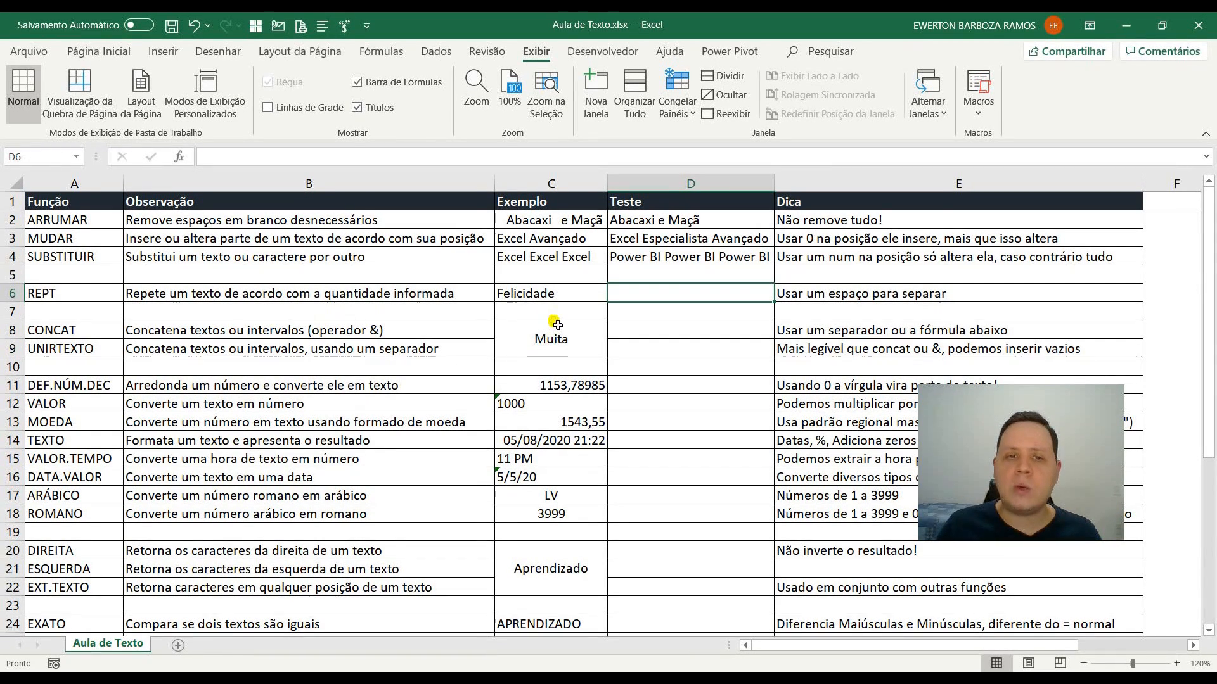
click(550, 292)
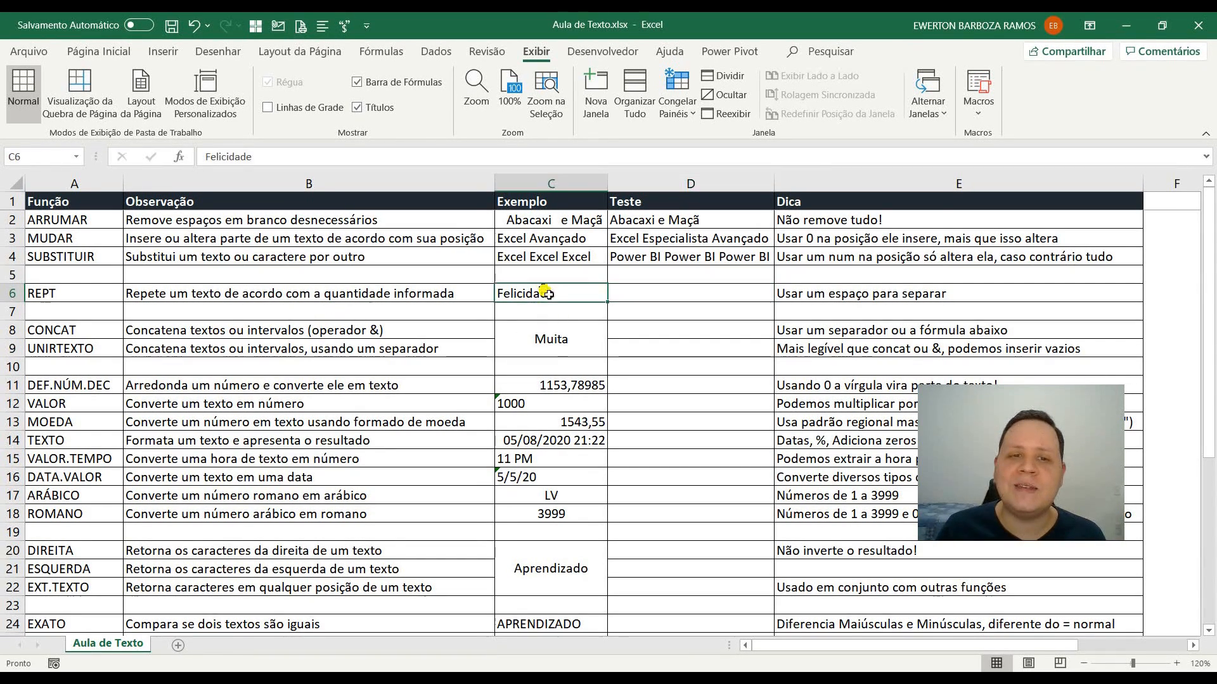
click(645, 296)
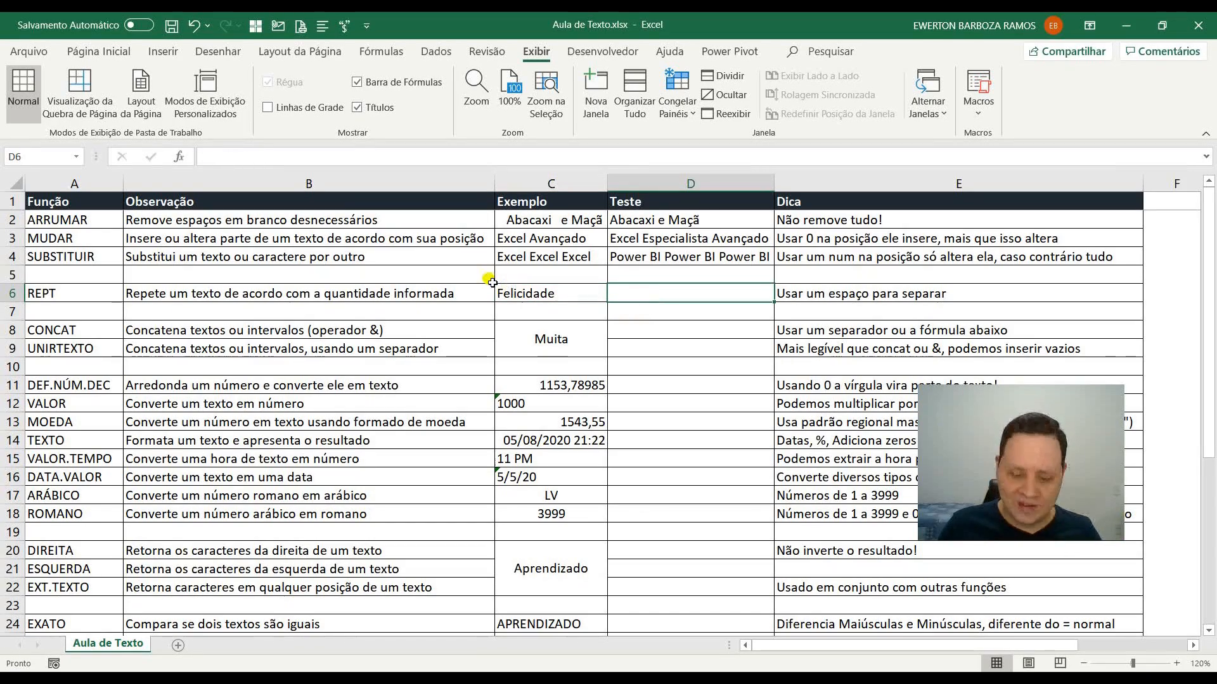
text(=rept)
key(Tab)
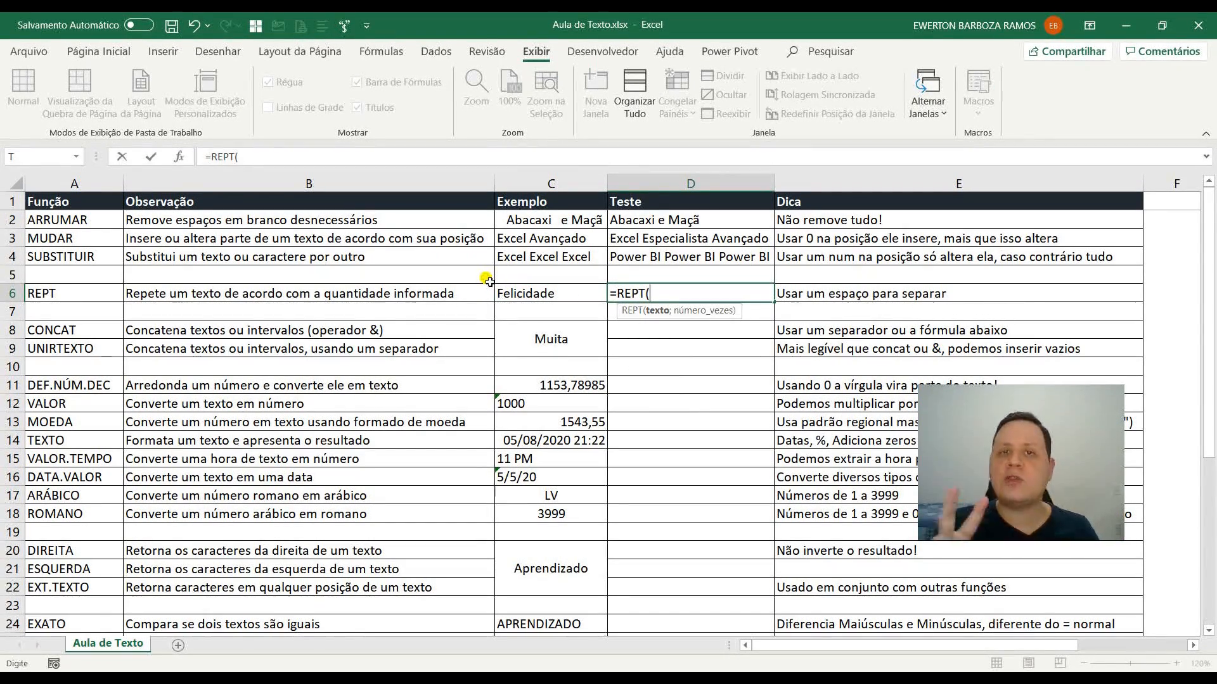
key(Left)
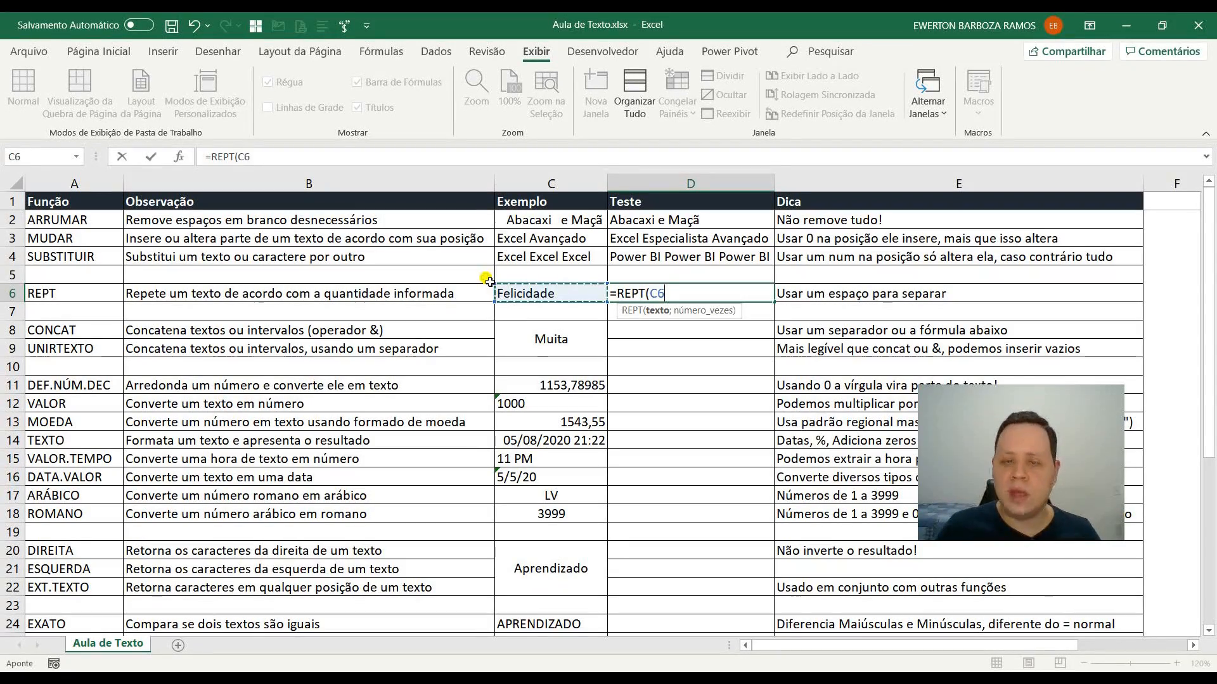
text(;10)
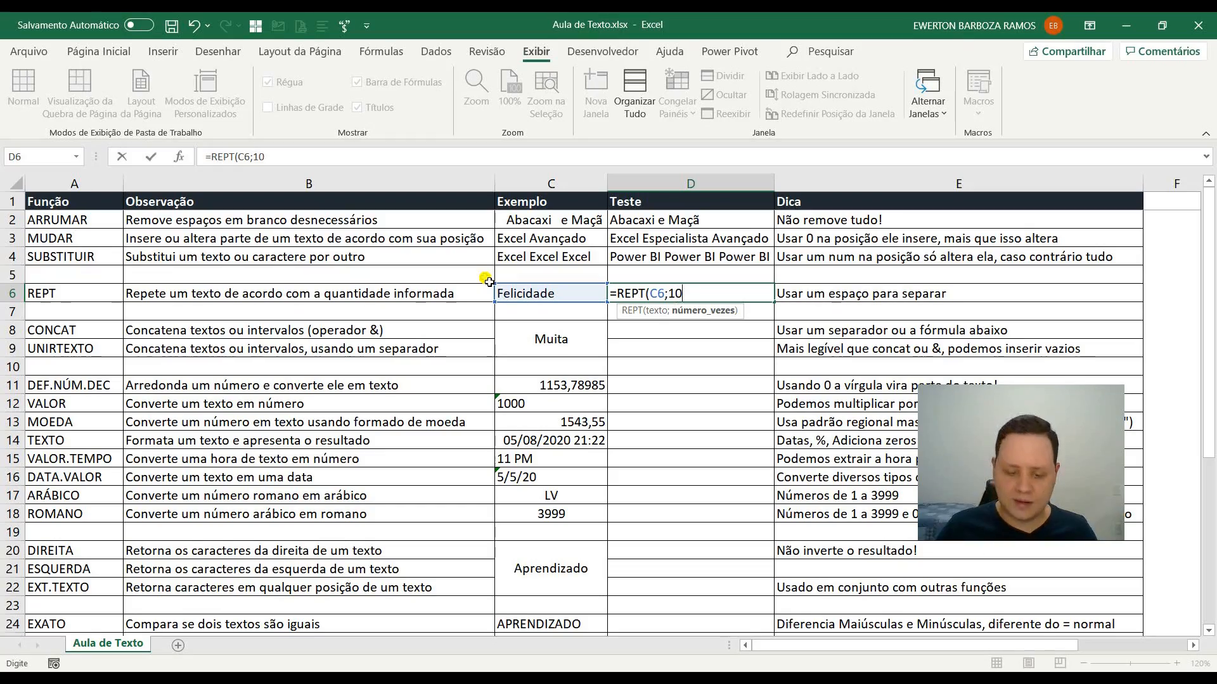
text())
key(ctrl+Return)
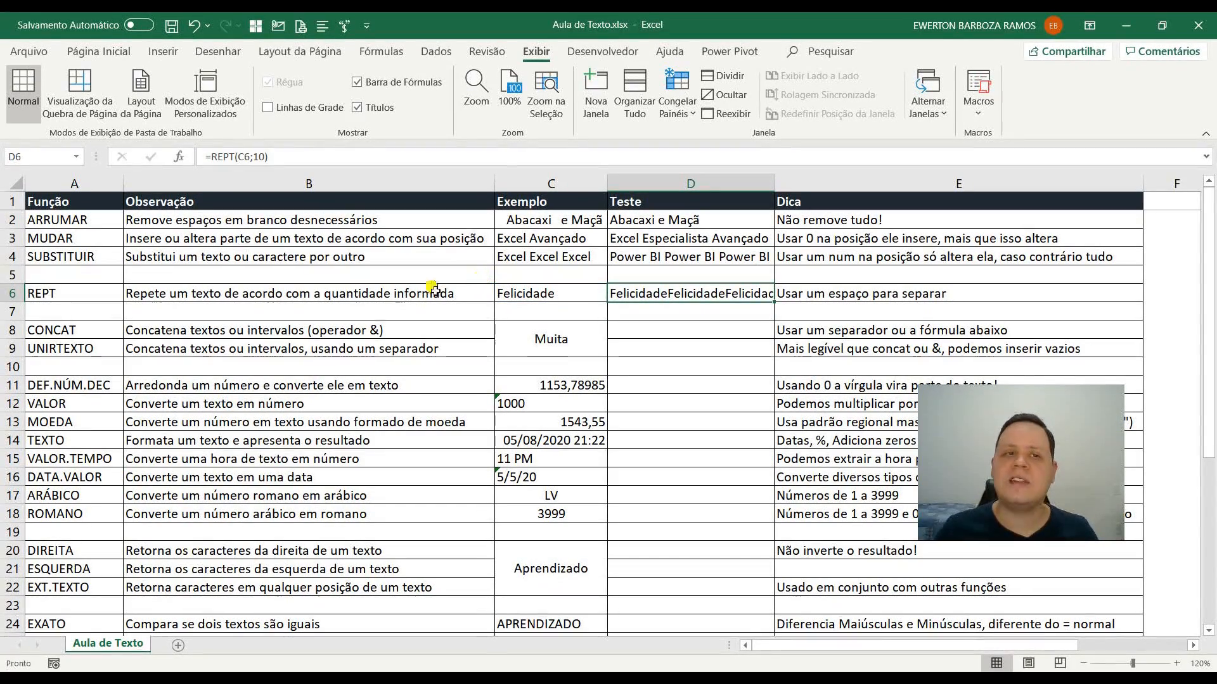
drag(773, 184, 1072, 183)
key(ctrl+z)
Reduce the number of repetitions in the REPT formula in D6 to 2
click(273, 156)
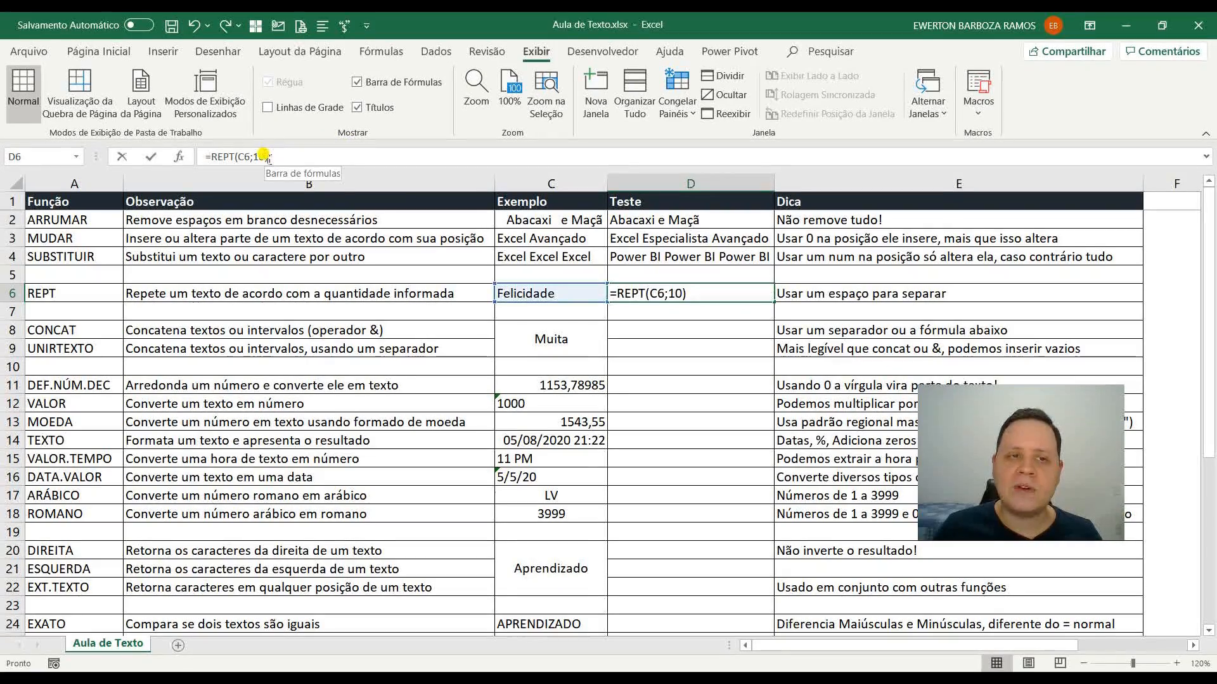
key(BackSpace)
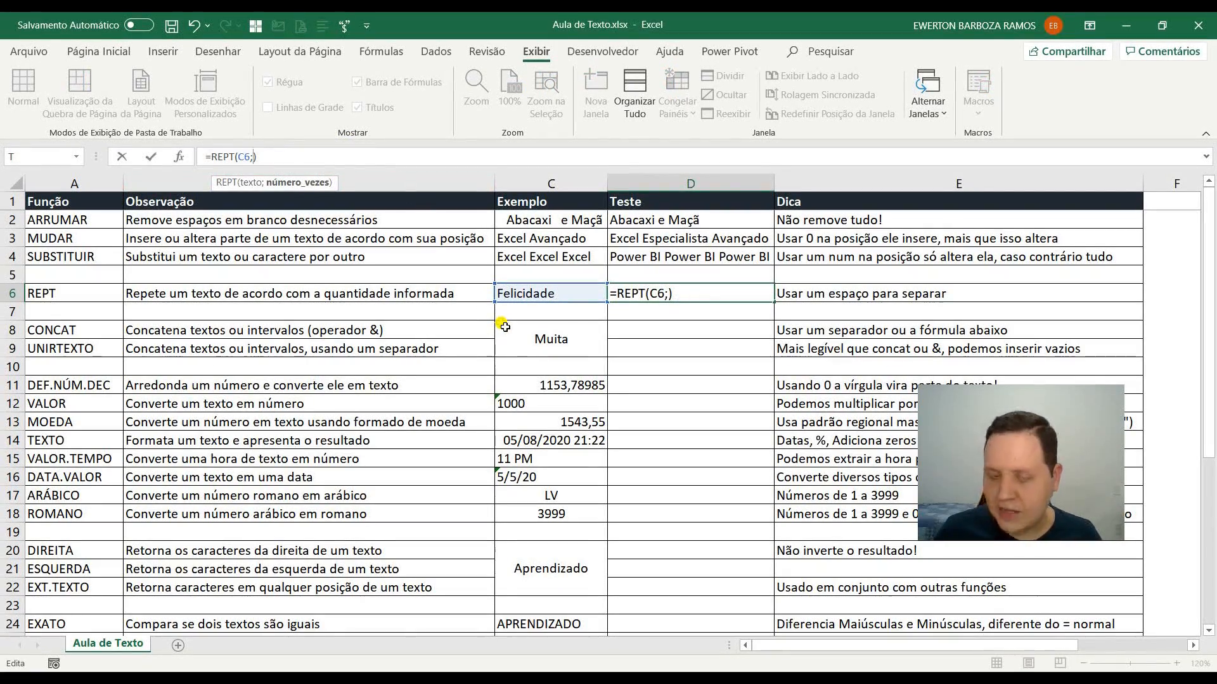
key(ctrl+Return)
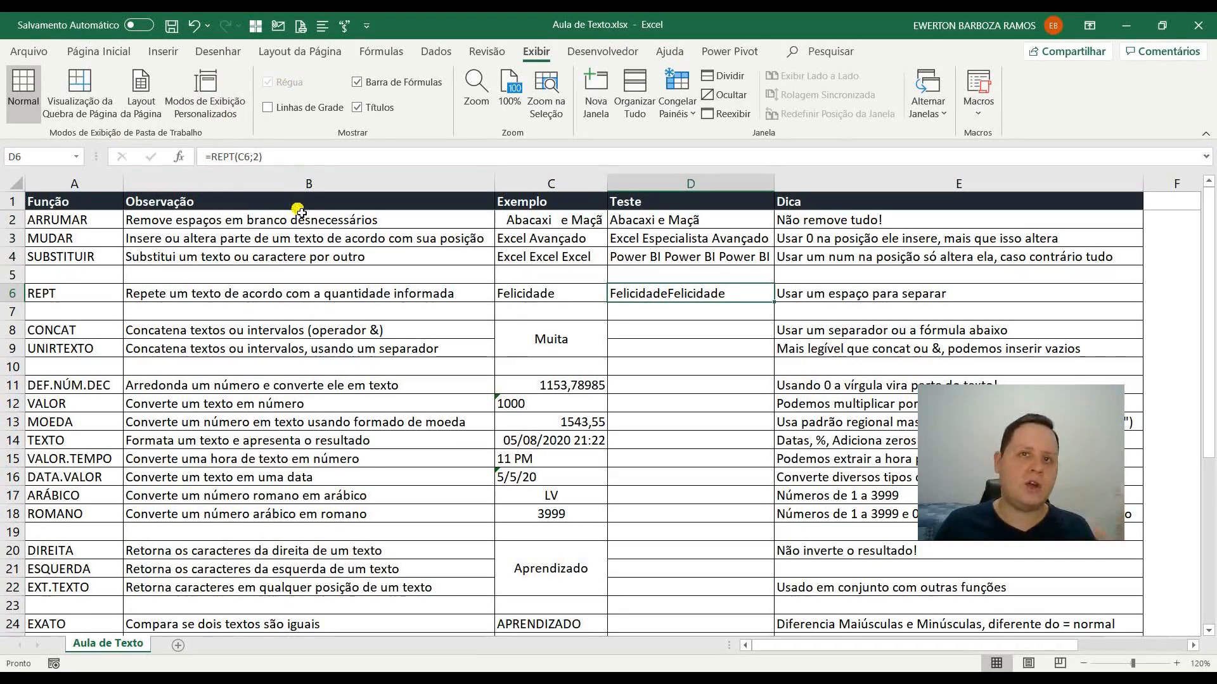
Set the number of repetitions in the REPT formula in D6 to 1
click(257, 157)
key(BackSpace)
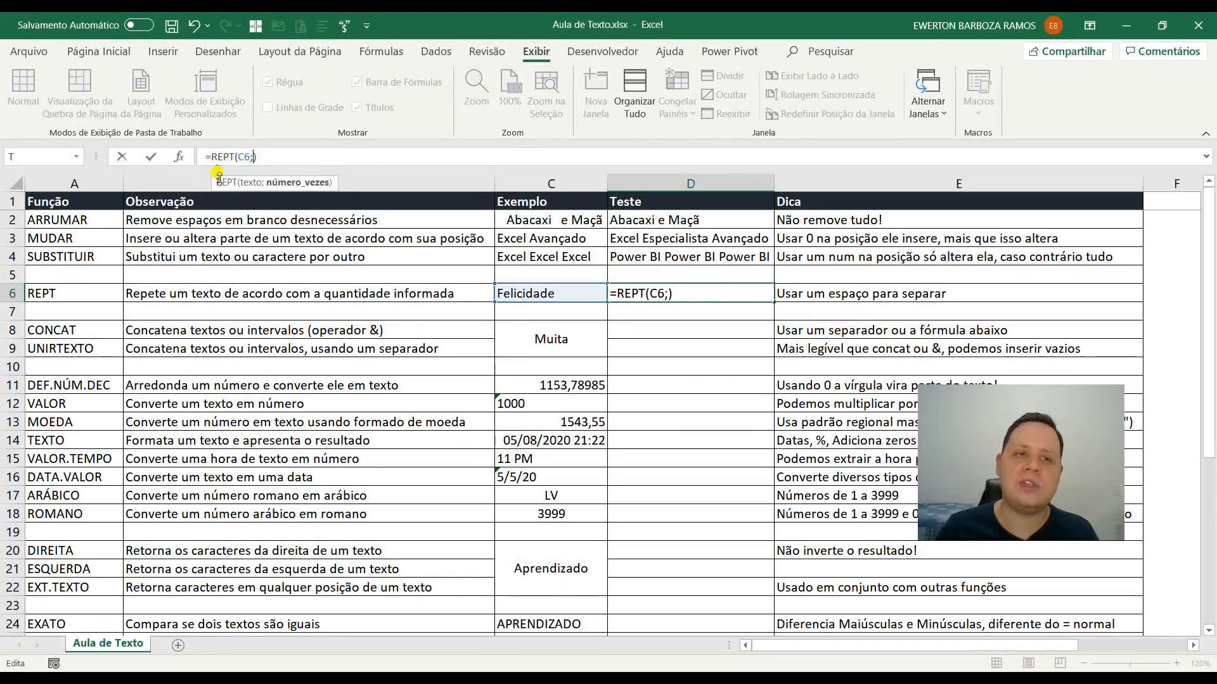
text(1)
key(ctrl+Return)
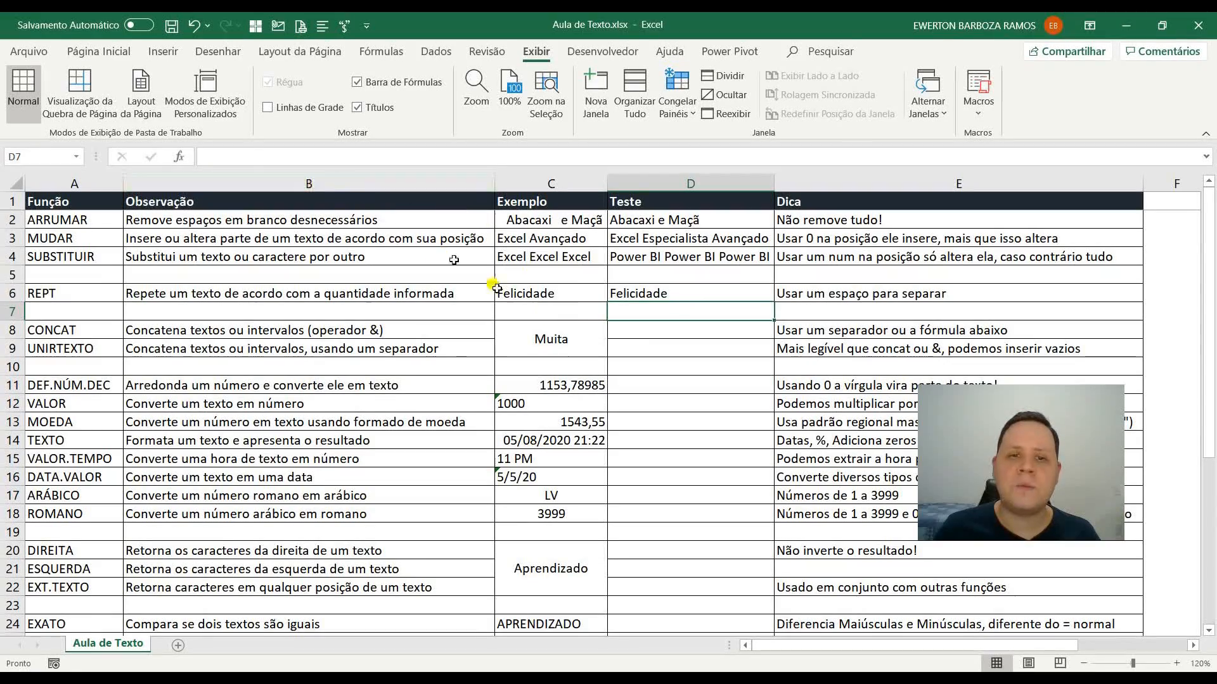
Set the number of repetitions in the REPT formula in D6 to 3
click(259, 156)
key(BackSpace)
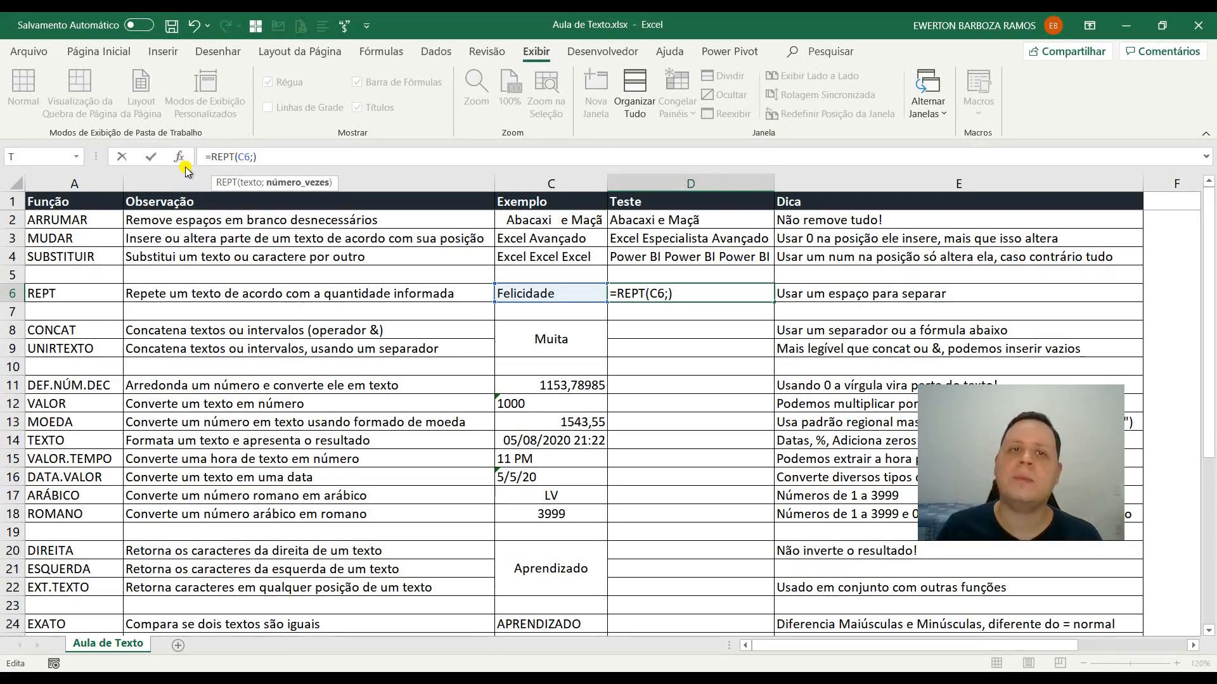
text(3)
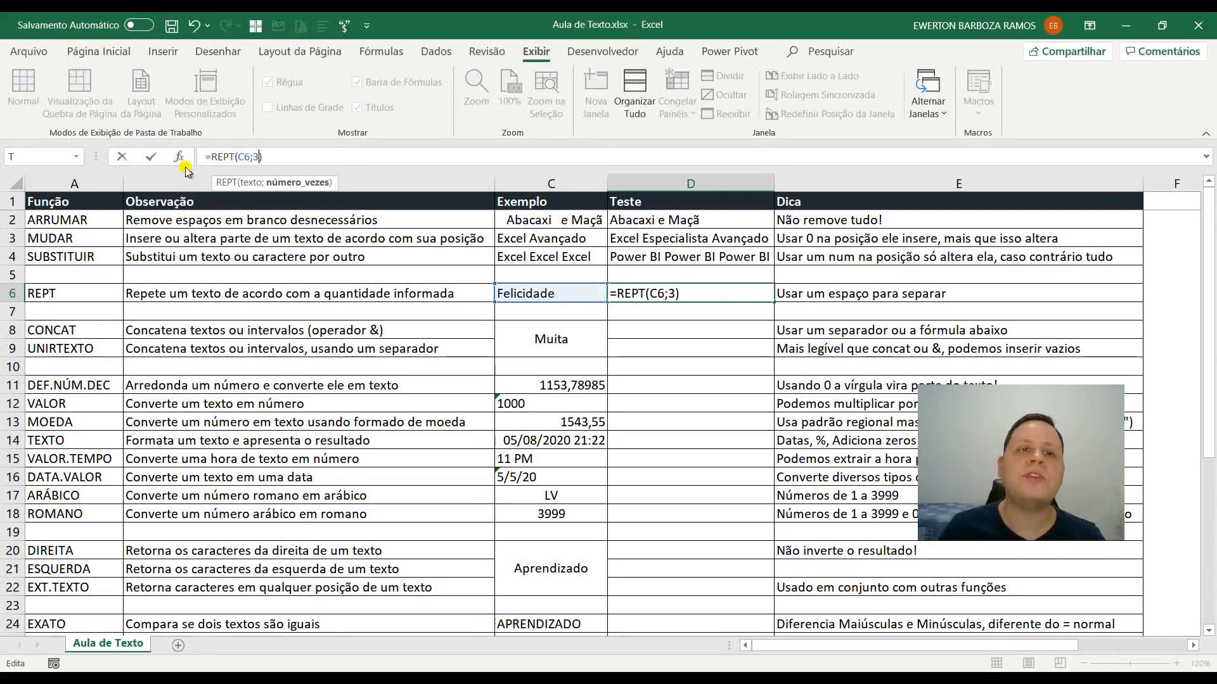
key(Return)
key(Up)
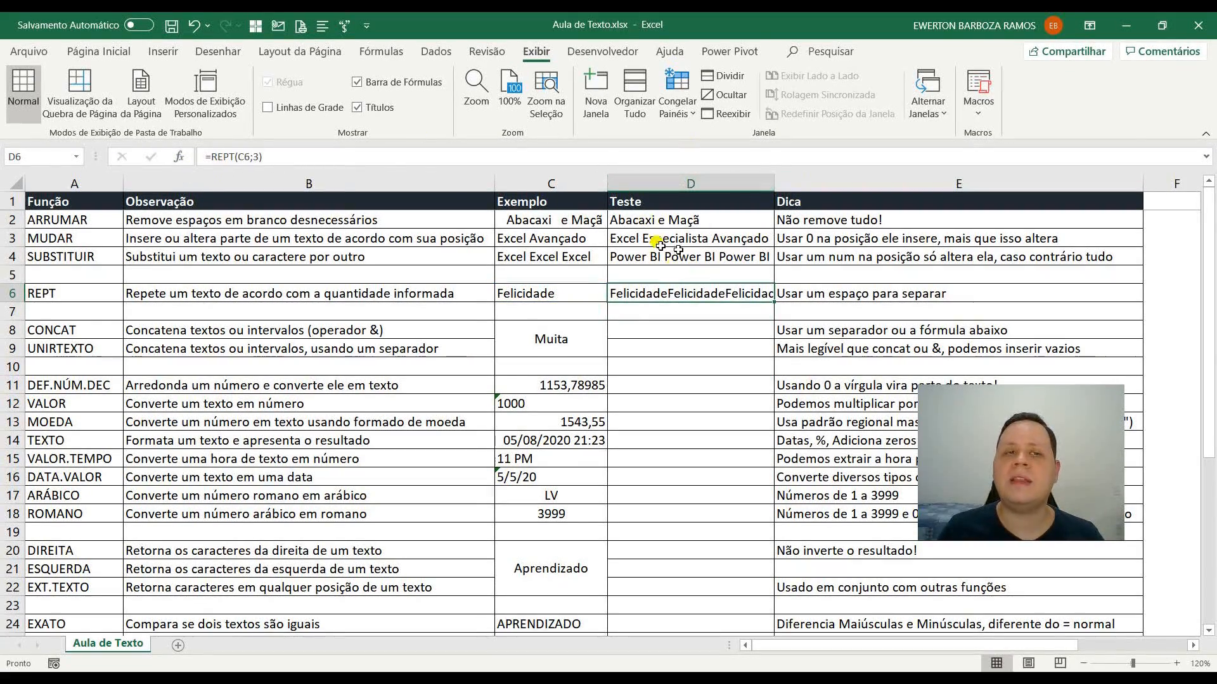
Change the repetition count of the REPT formula in D6 to 2
click(258, 156)
key(BackSpace)
text(2)
key(Return)
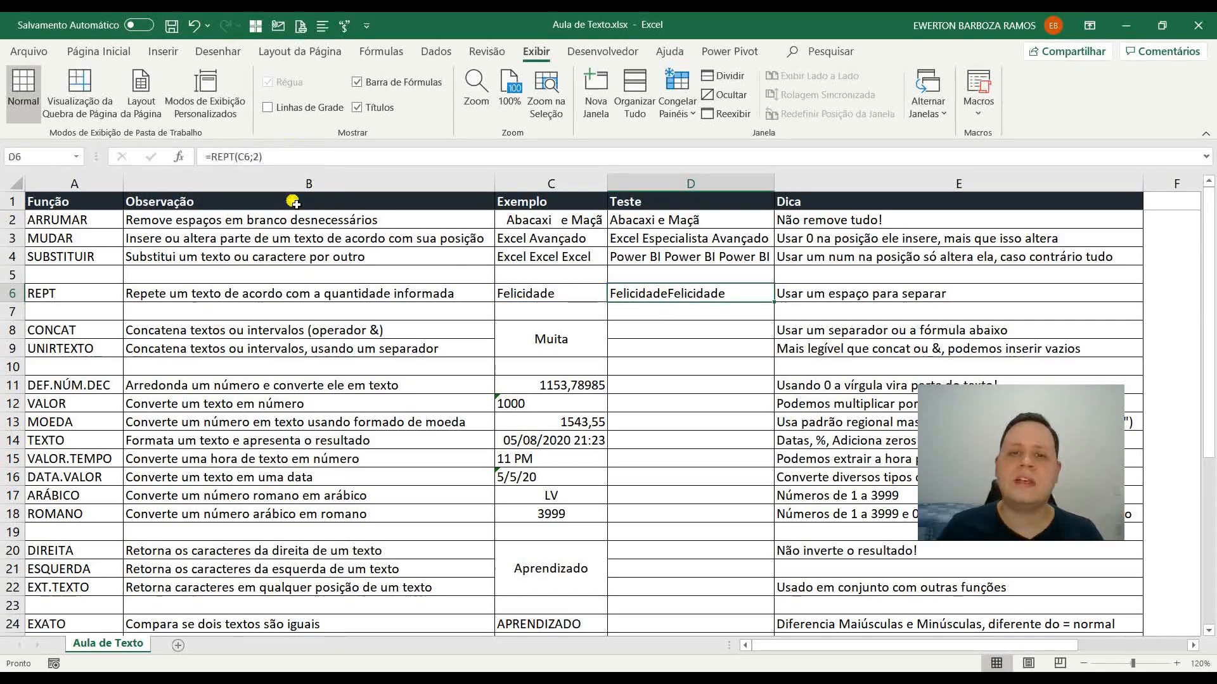
Append a space to the repeated text in D6 so that the formula reads =REPT(C6&" ";2), and review it
click(247, 156)
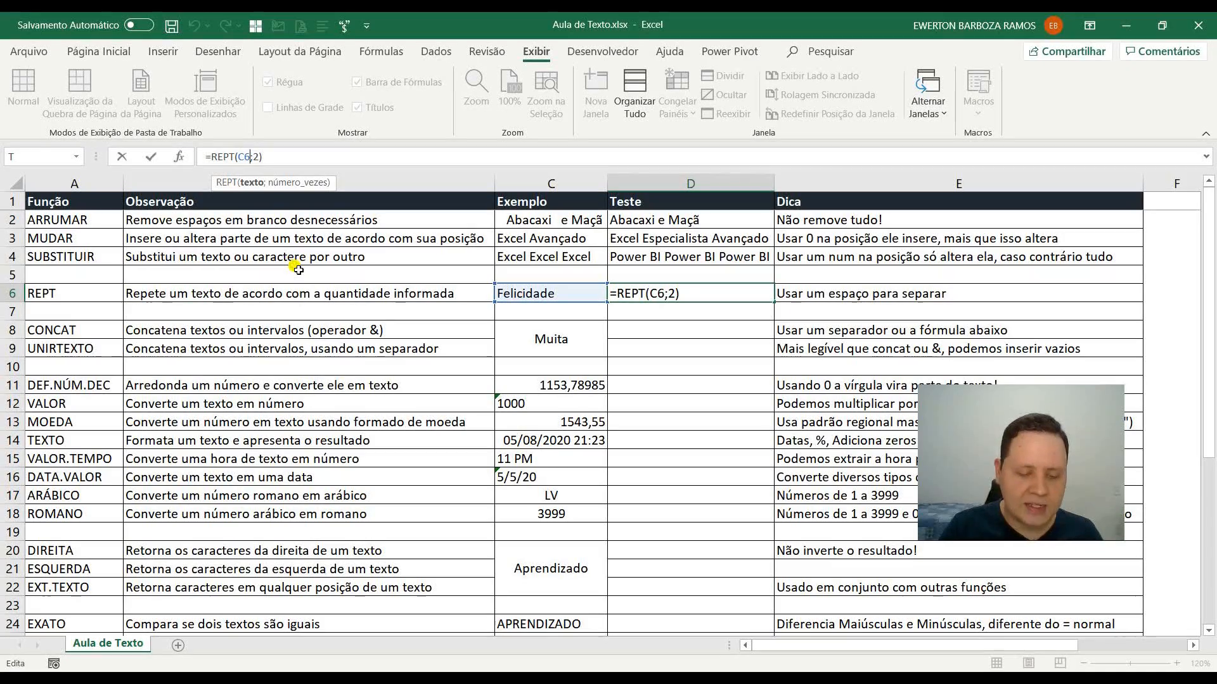
text(&")
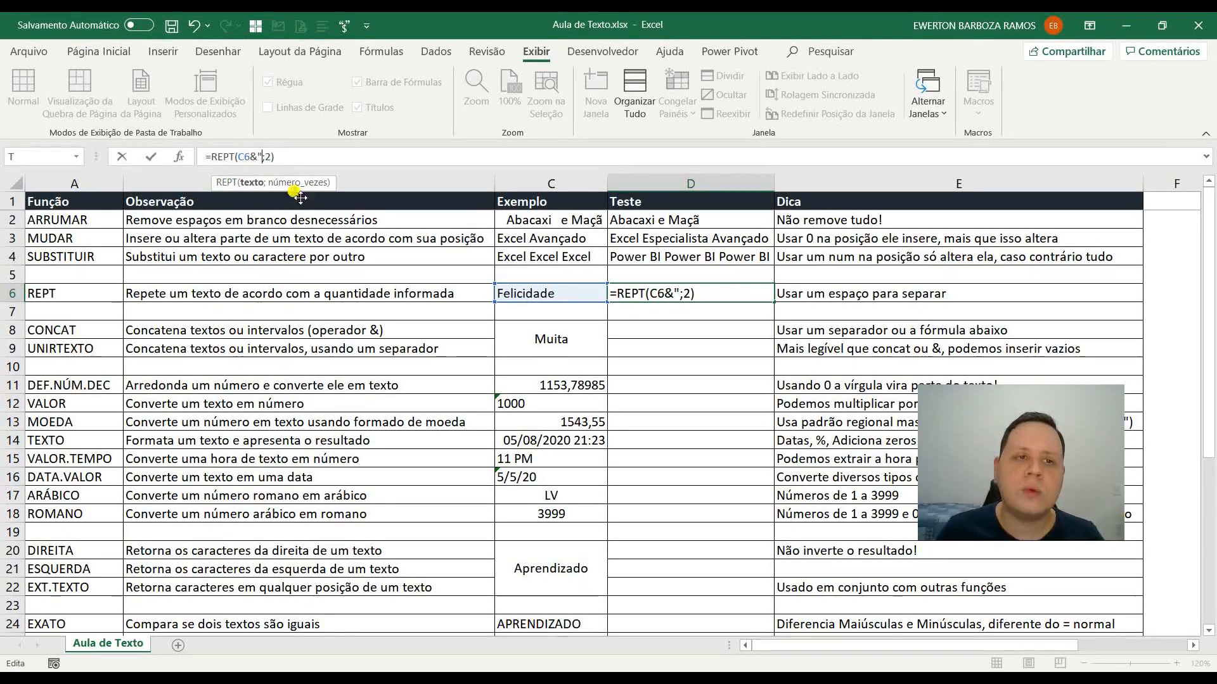
text( ")
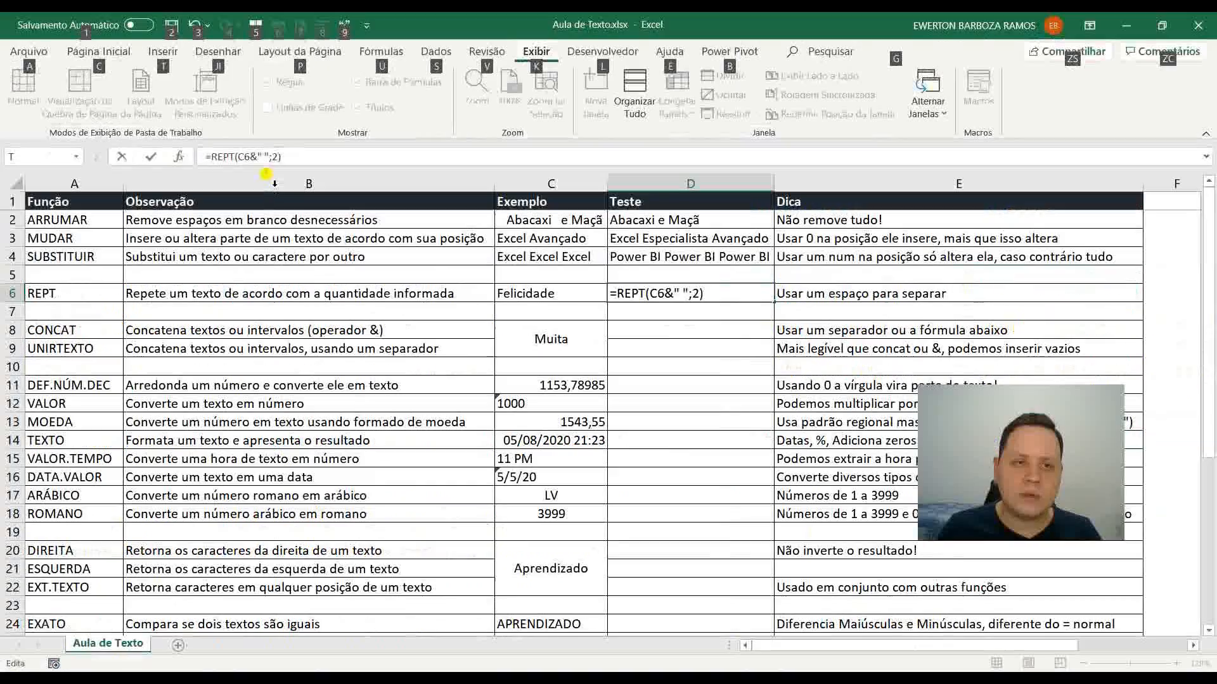
key(Return)
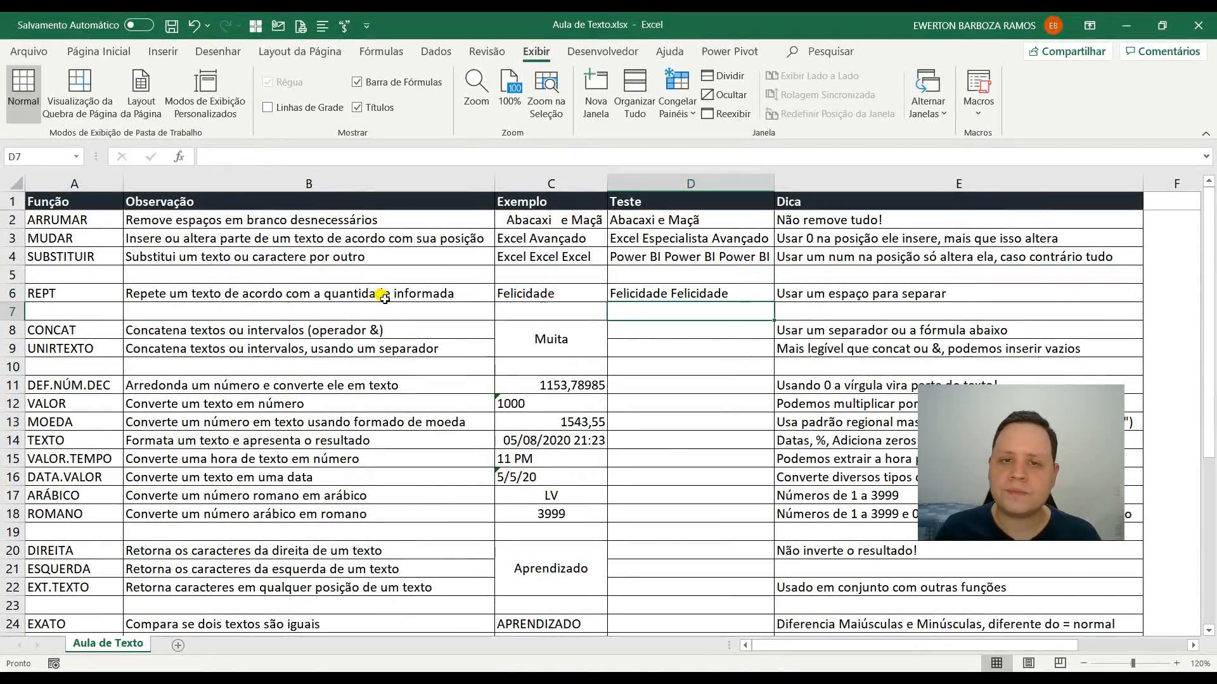
click(670, 294)
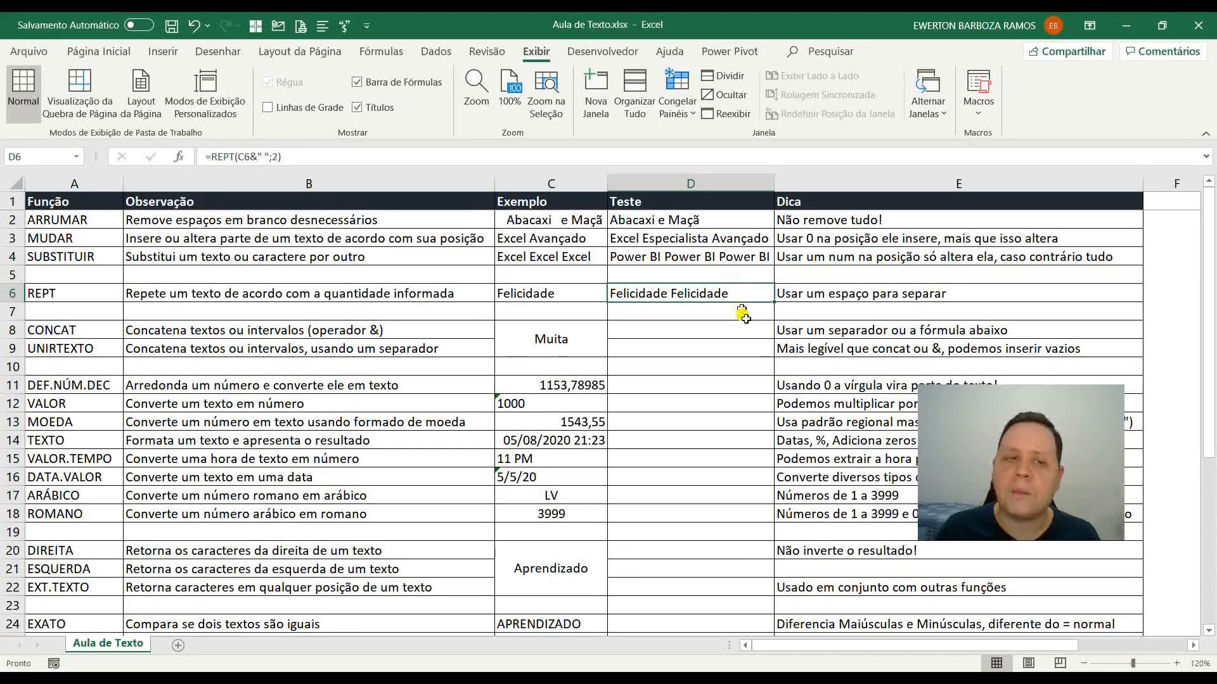
Enter =CONCAT(C8;C6) in cell D8 to join the texts "Muita" and "Felicidade"
click(664, 334)
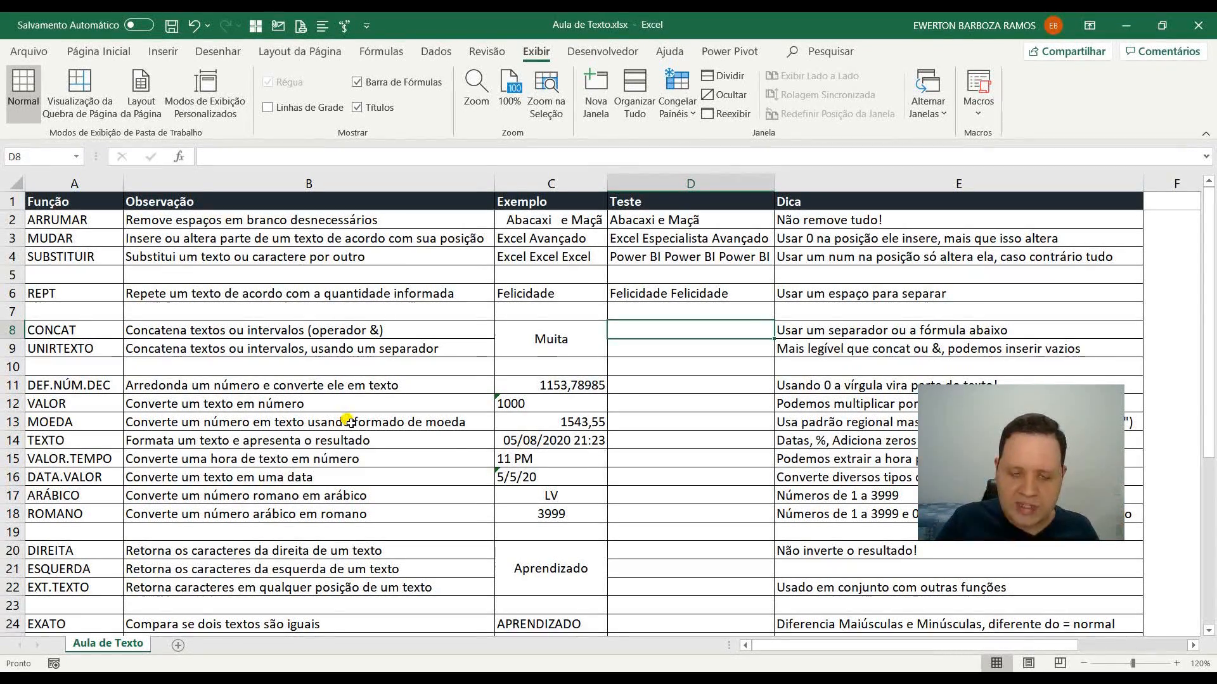
text(=CONCAT()
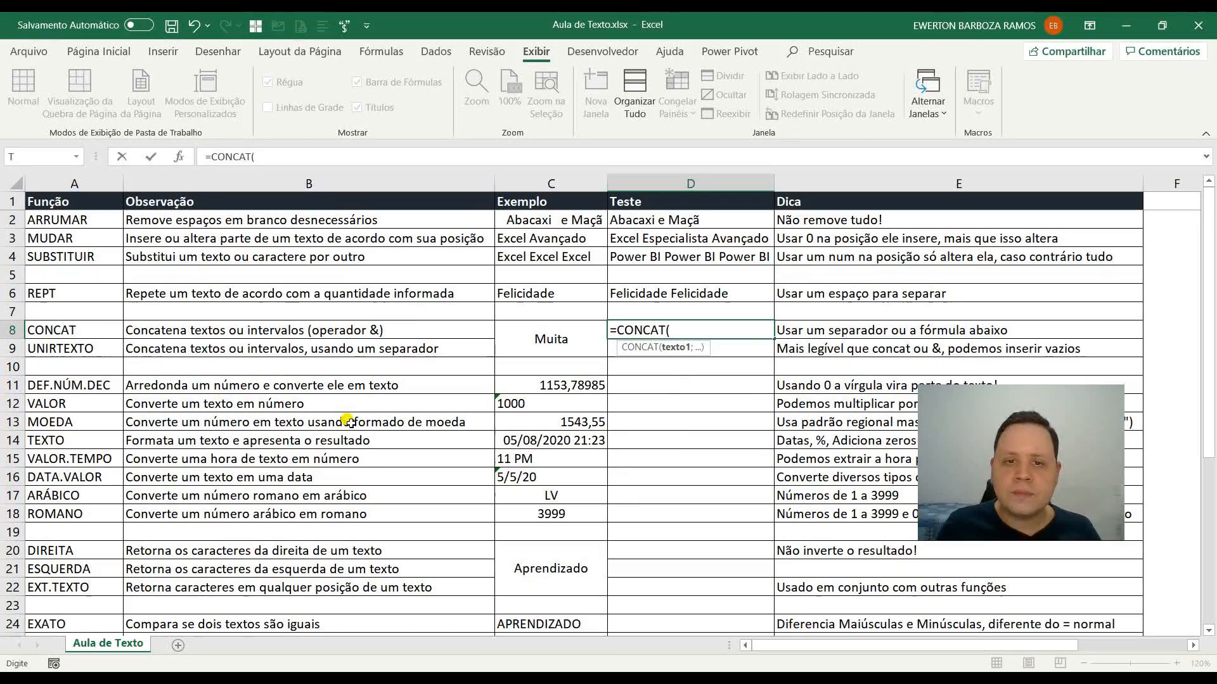
click(537, 342)
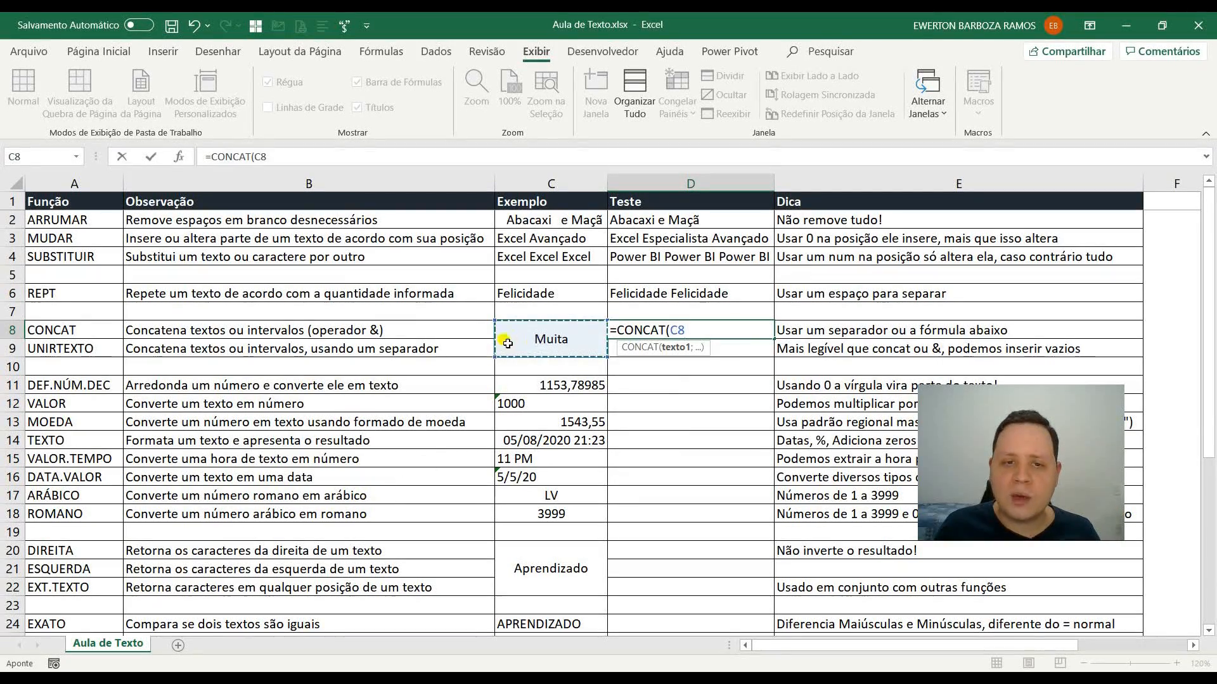
text(;)
click(556, 291)
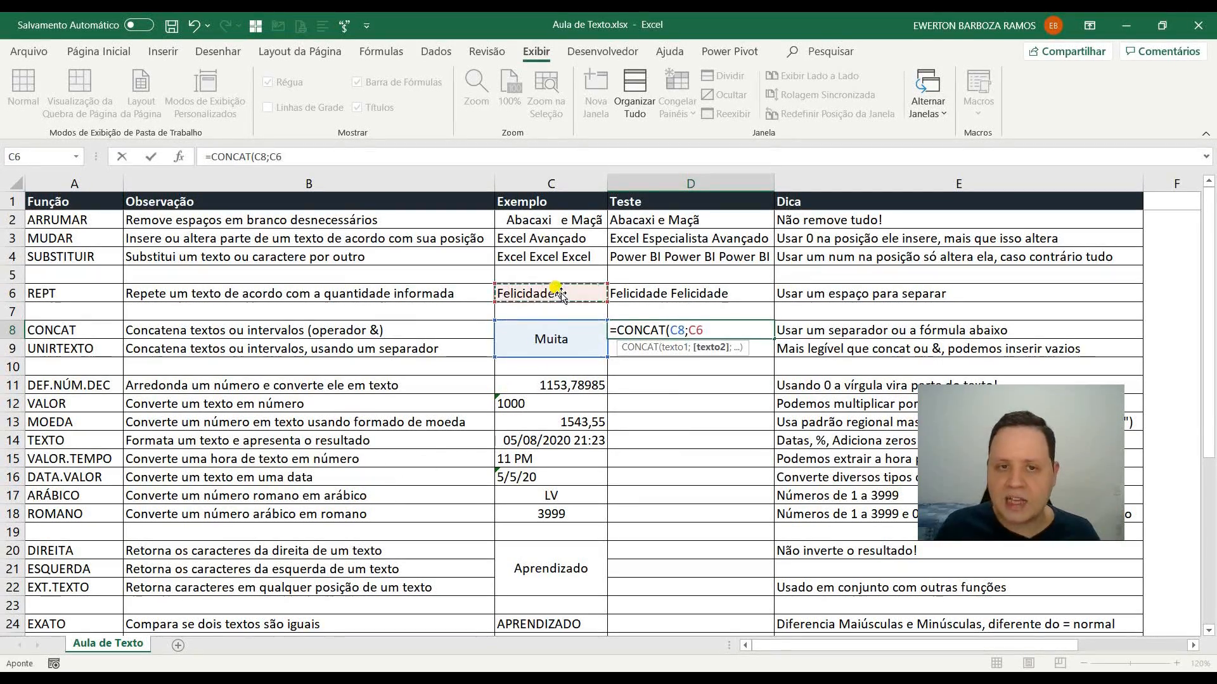
key(ctrl+Return)
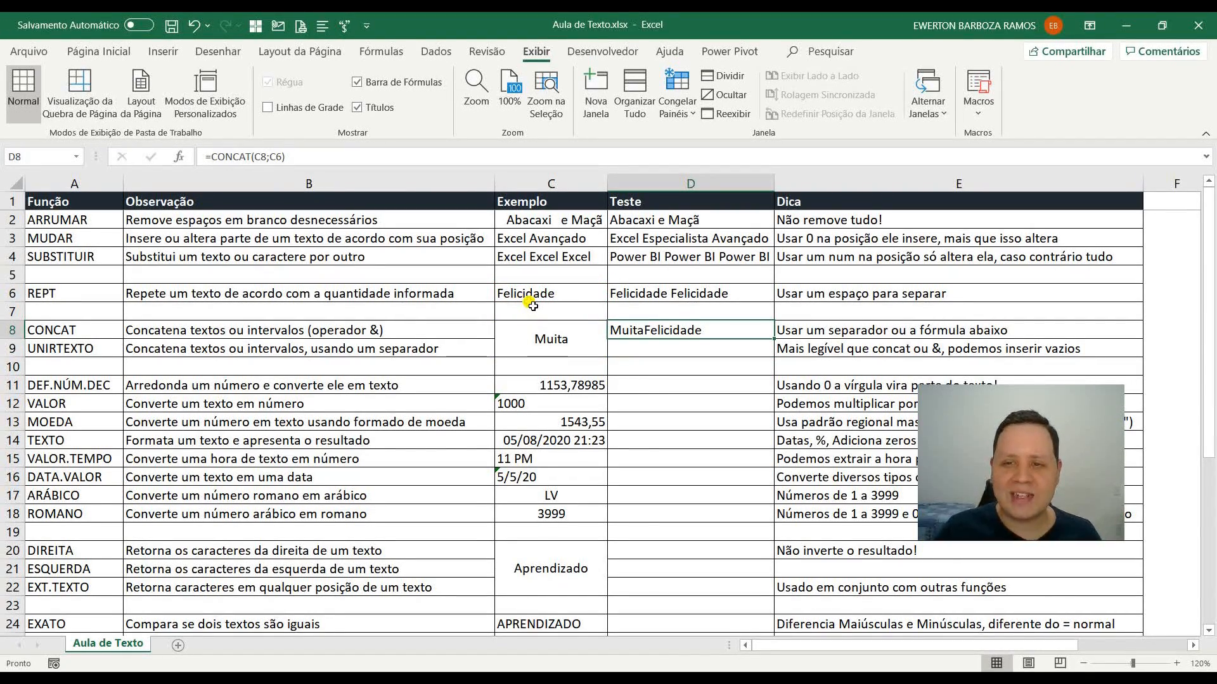
Replace the formula in D8 with =C8&C6 to join "Muita" and "Felicidade" using the & operator
key(Delete)
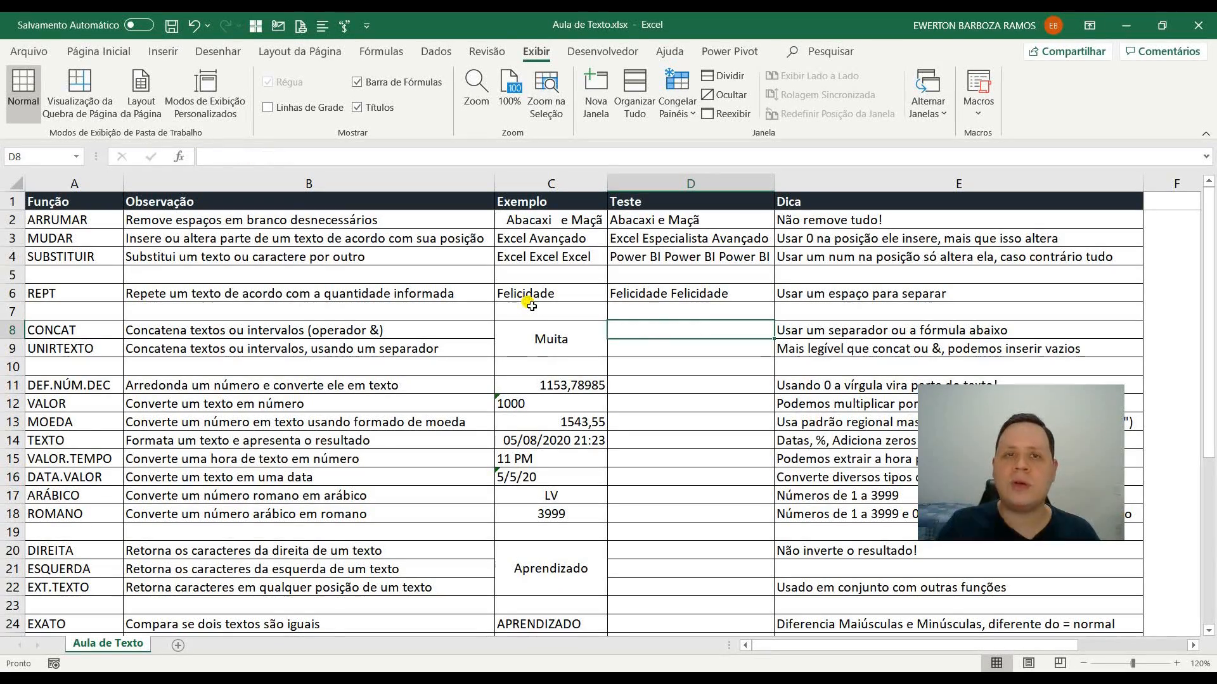
text(=)
click(550, 340)
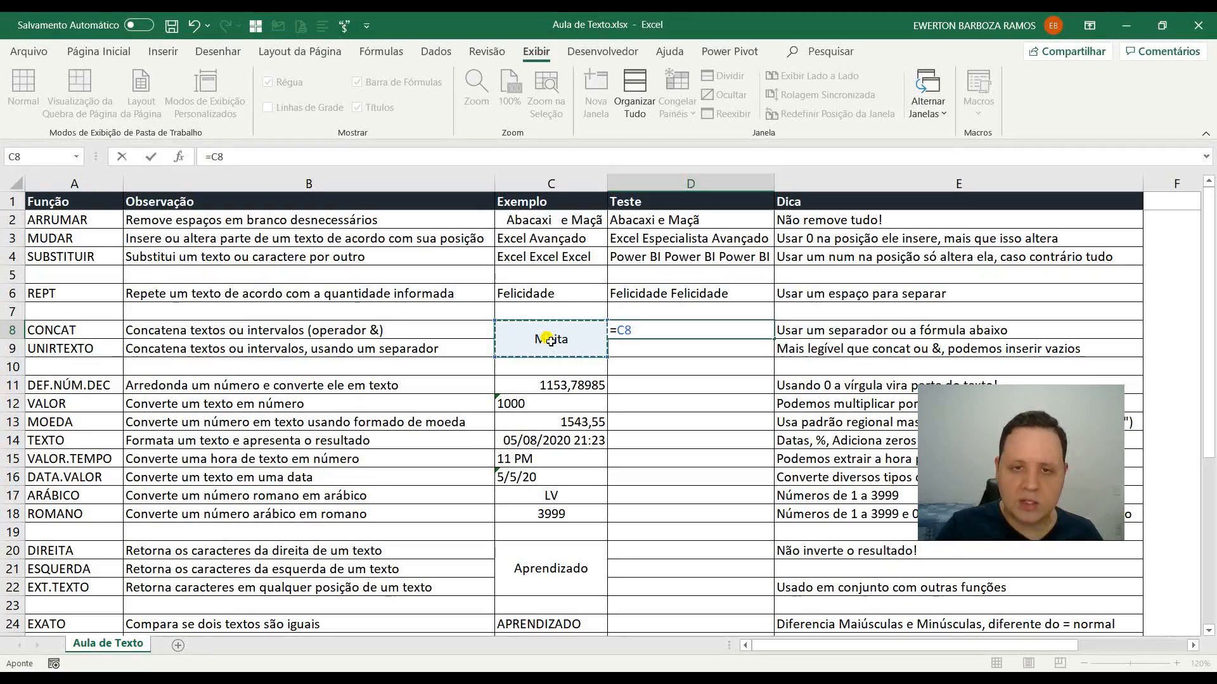
text(&)
click(544, 293)
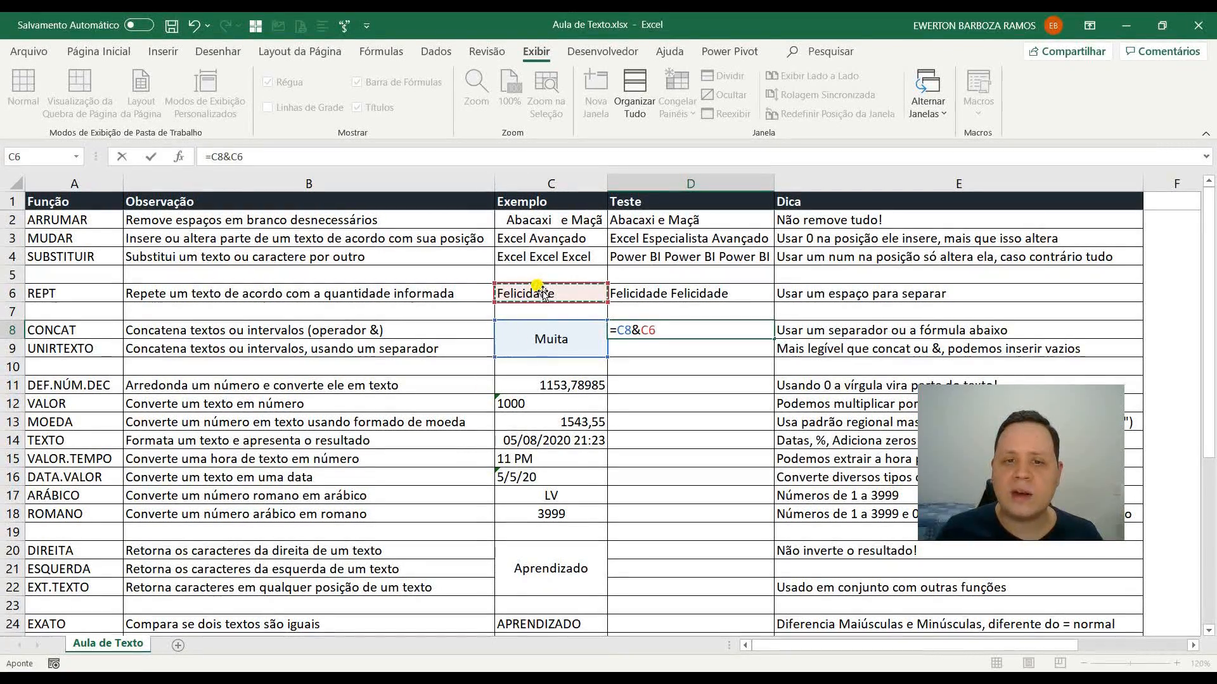
key(ctrl+Return)
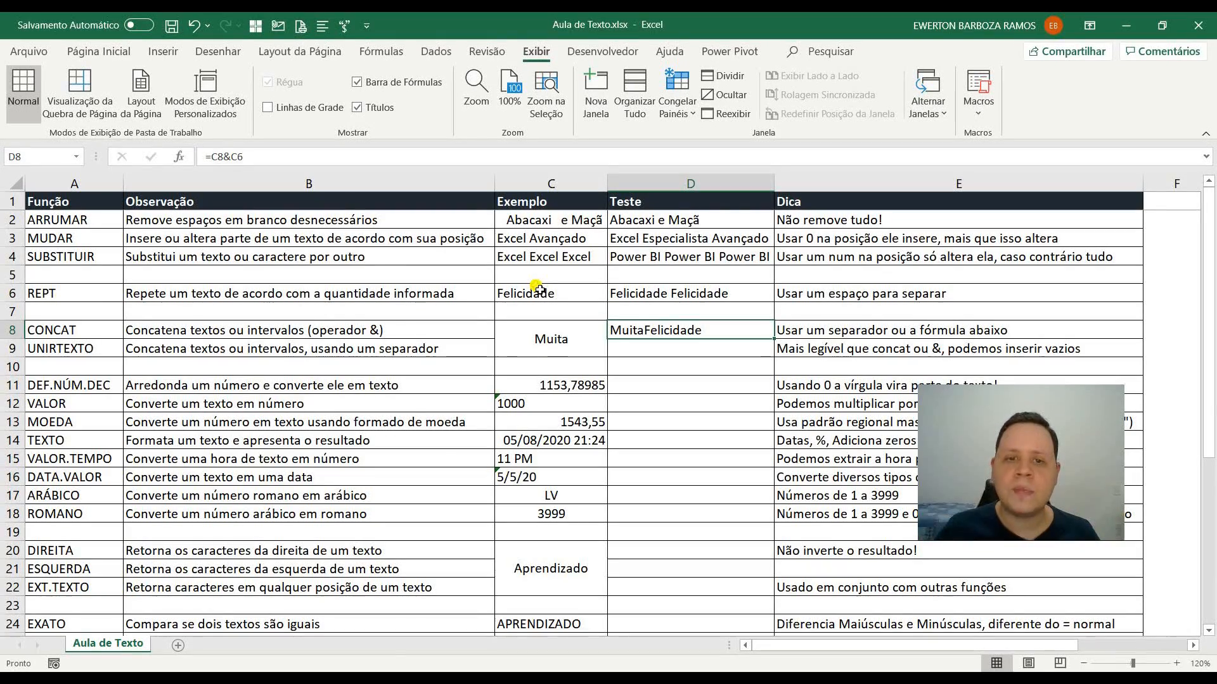
Enter =UNIRTEXTO(".";1;C8;C6) in D9 to join the two texts with a period while ignoring empty cells
key(Down)
key(Up)
key(Down)
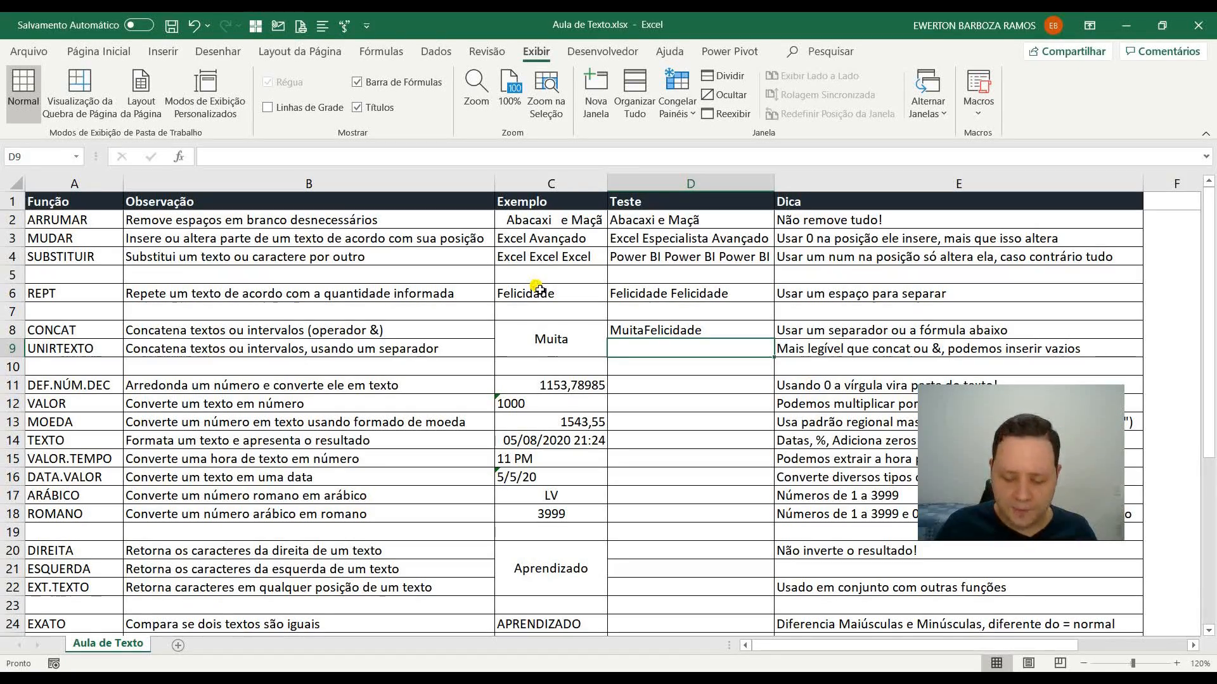
text(=unir)
key(Tab)
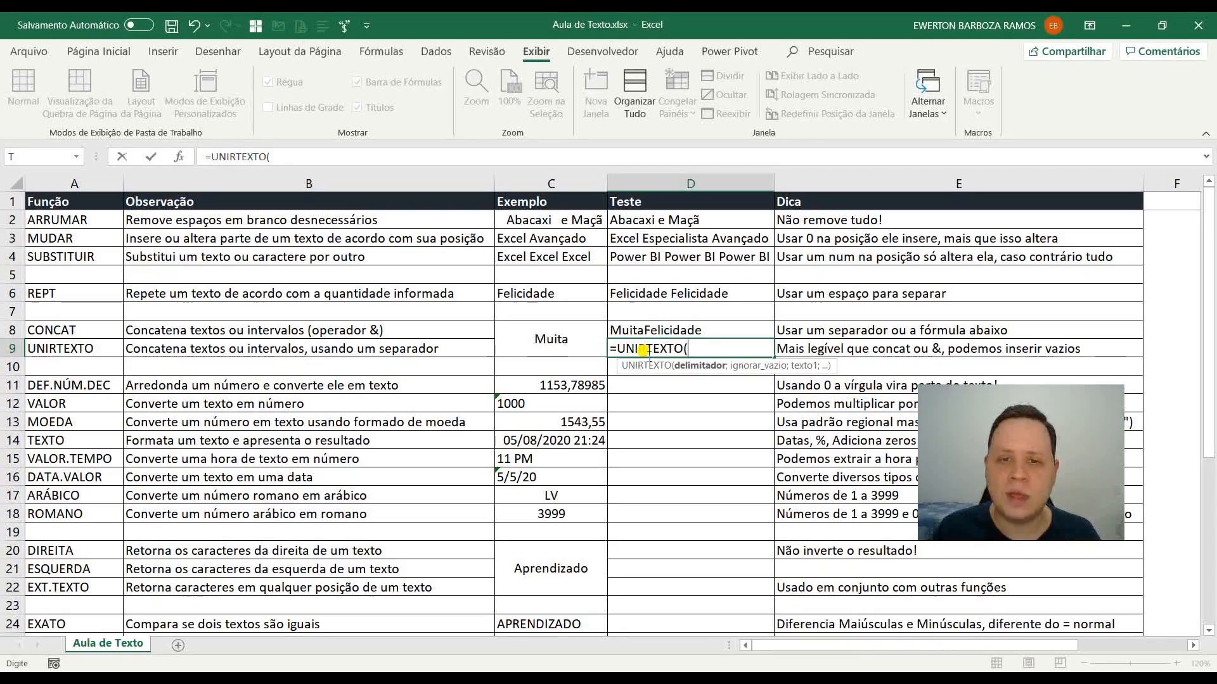
text(")
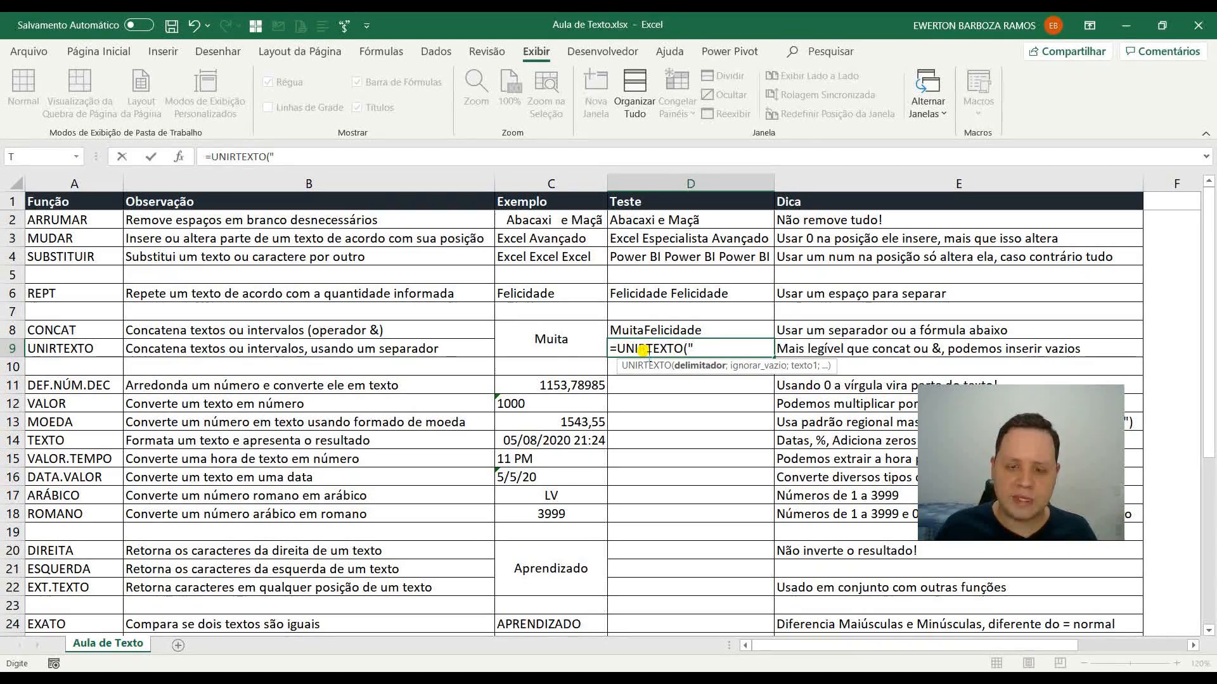
text(.")
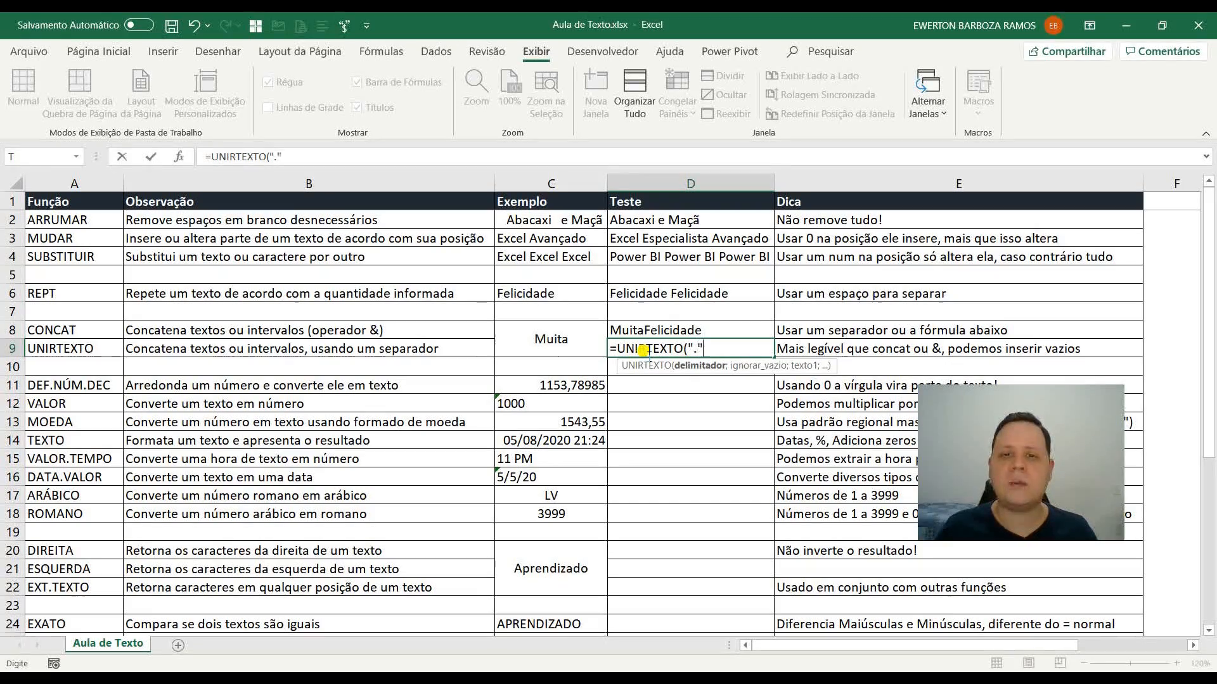
text(;1)
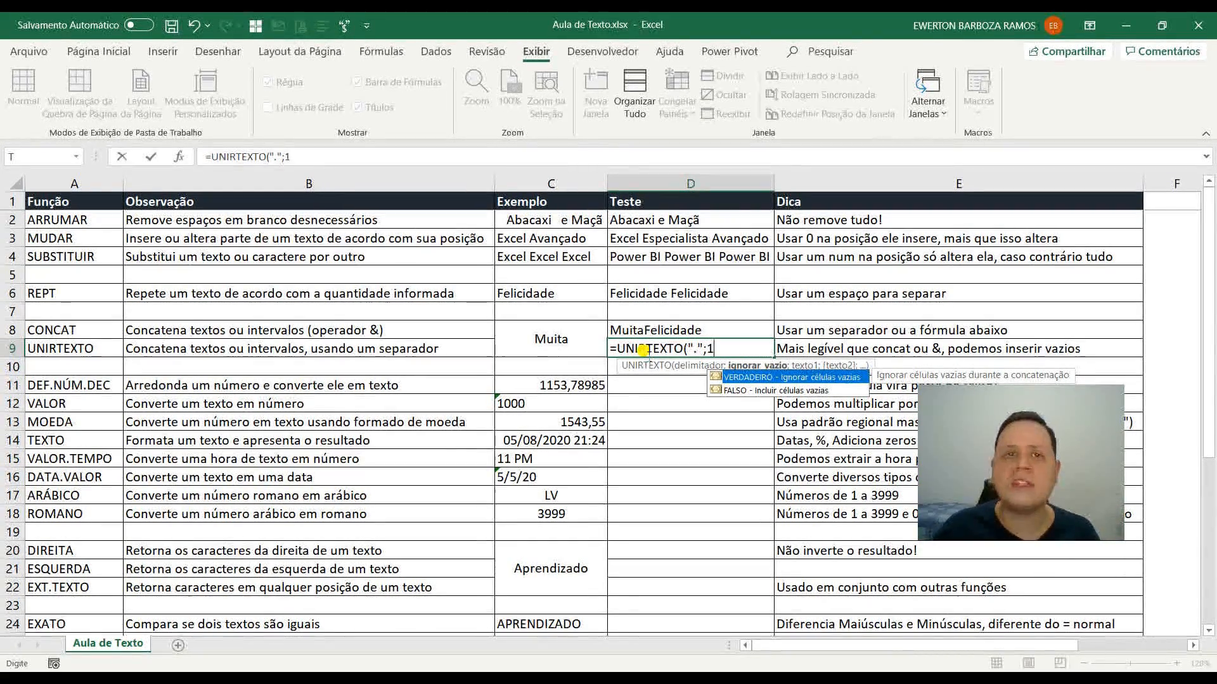
text(;)
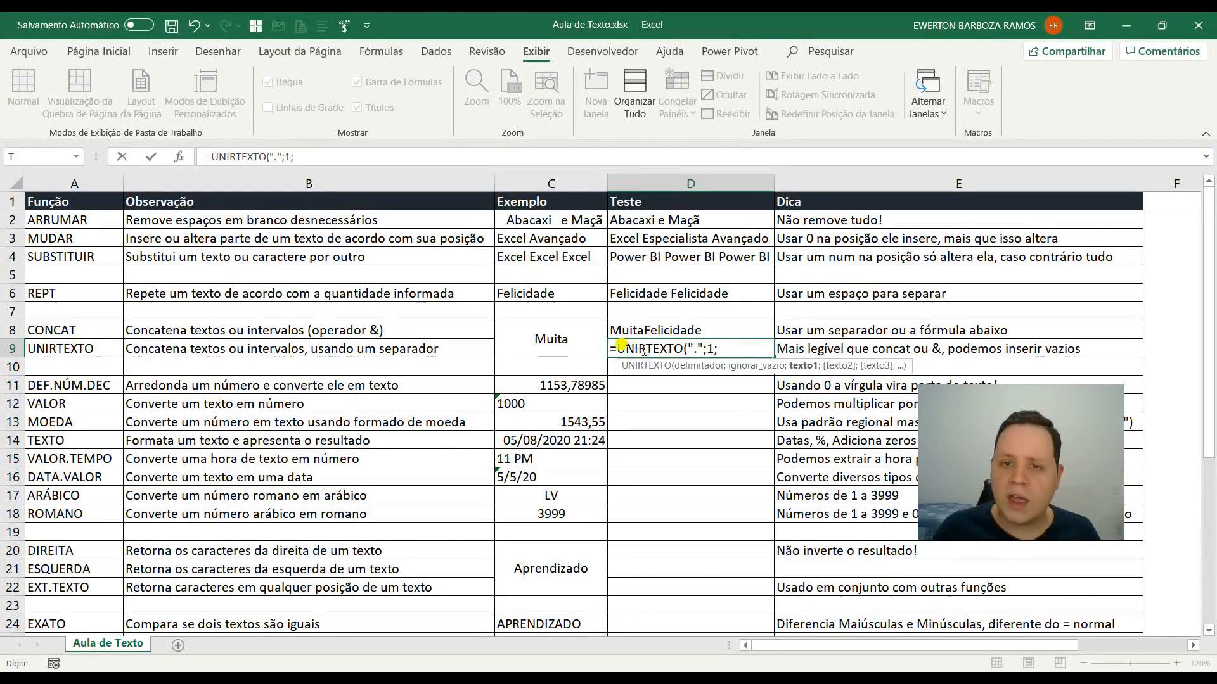
click(551, 338)
text(;)
click(556, 293)
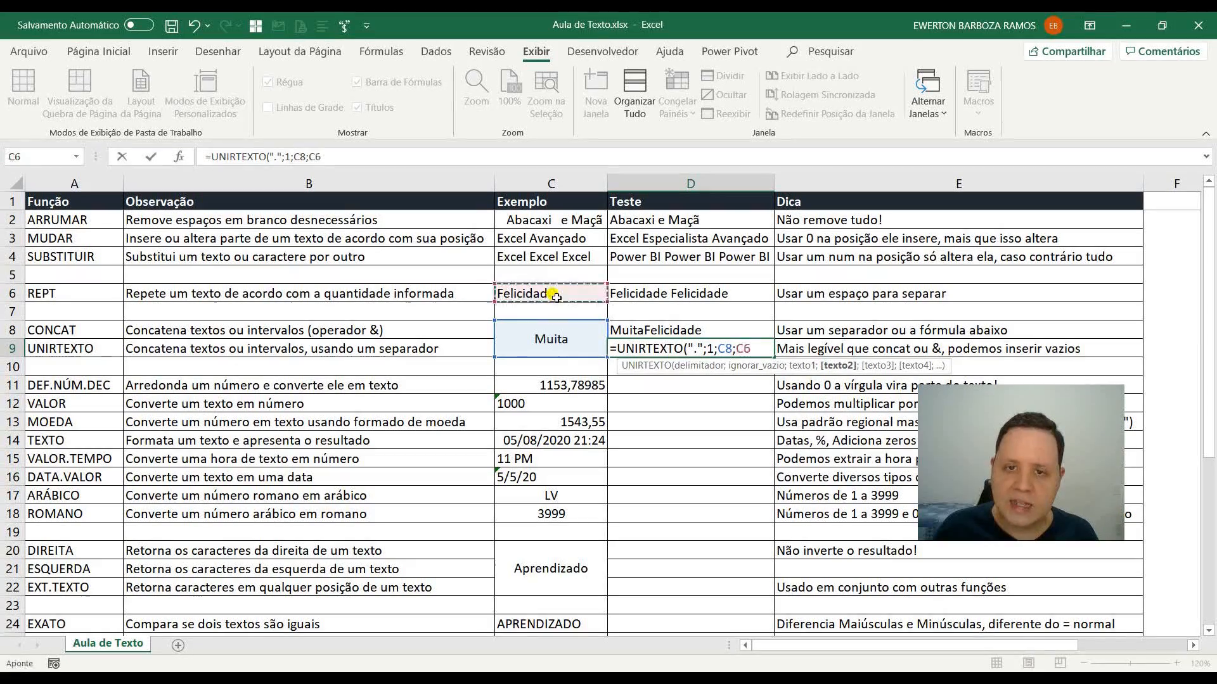
text())
key(Return)
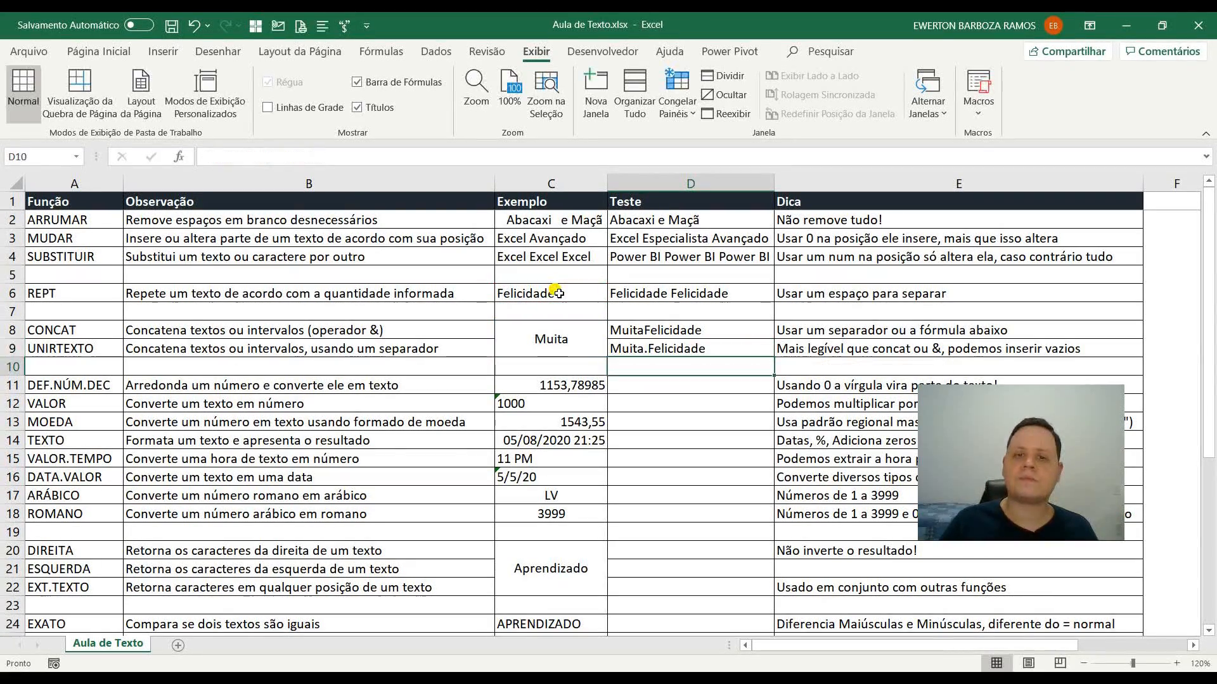
key(Up)
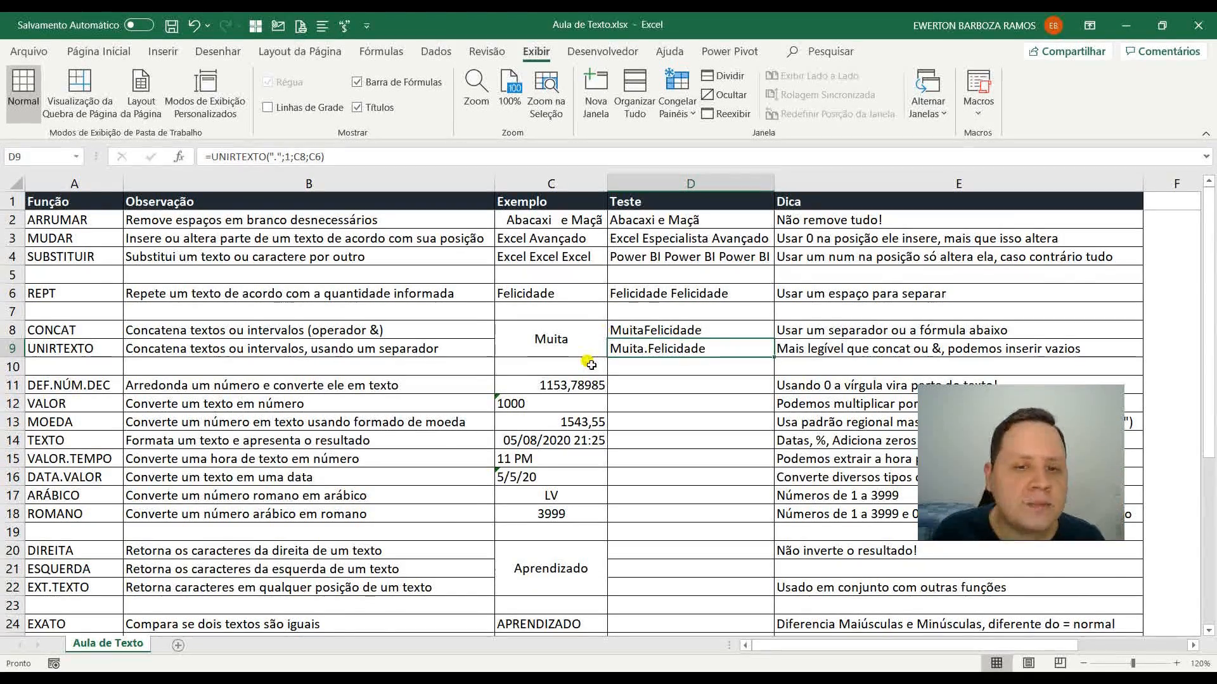
Enter =DEF.NÚM.DEC(C11;2;0) in D11 to convert the number to text with two decimals and a thousands separator
scroll(590, 304, down, 2)
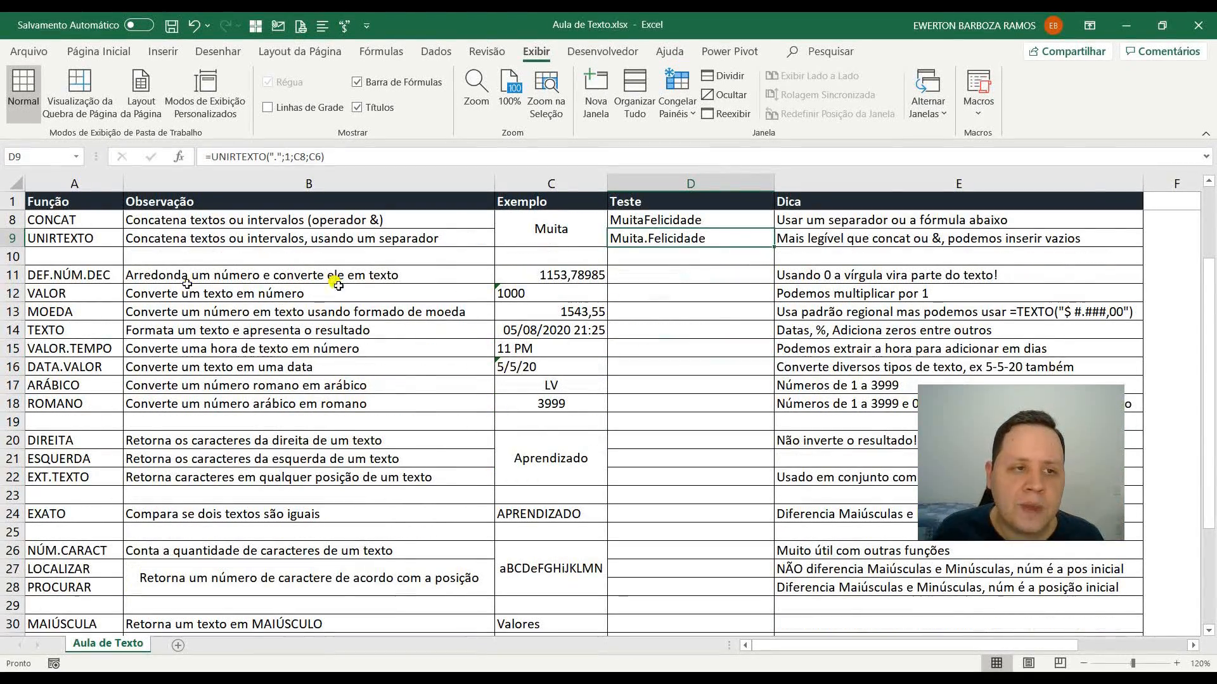
click(689, 279)
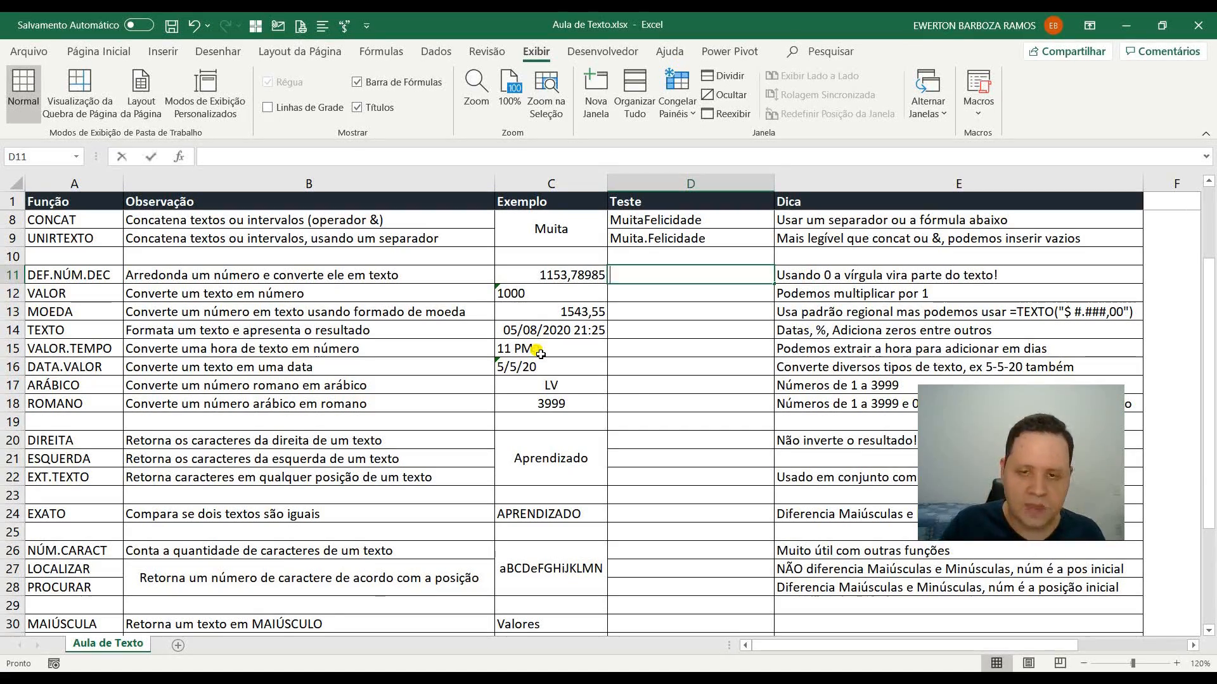
text(=def)
key(Tab)
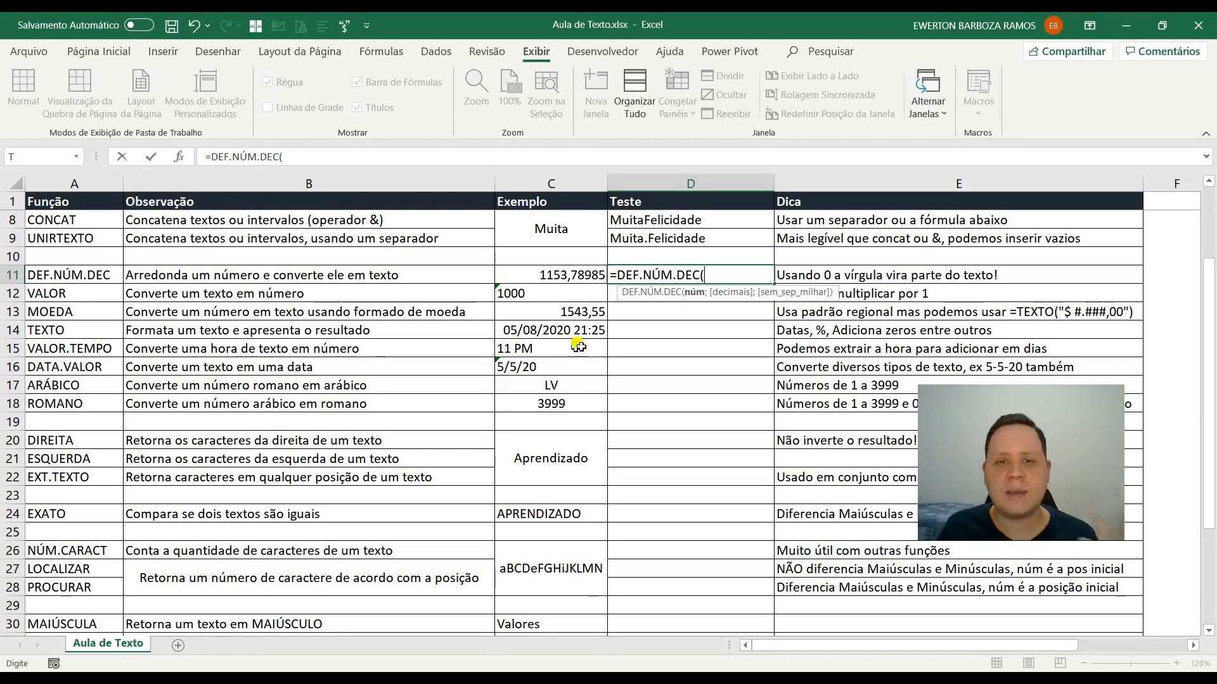
click(553, 274)
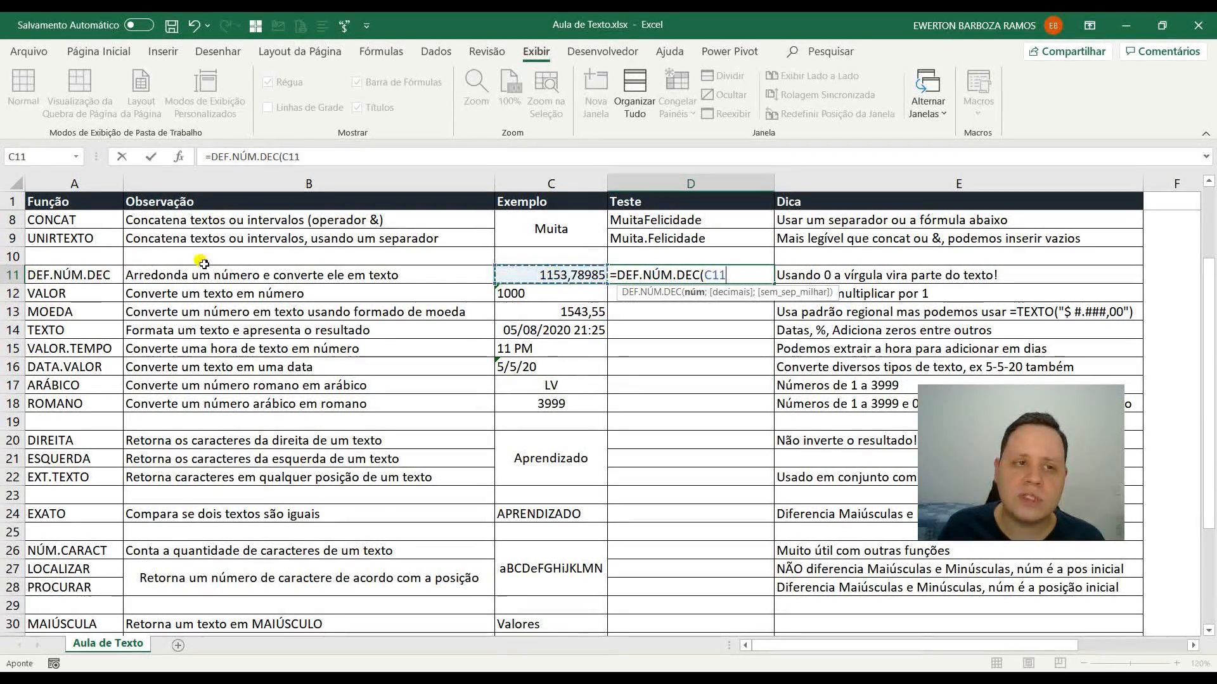
text(;)
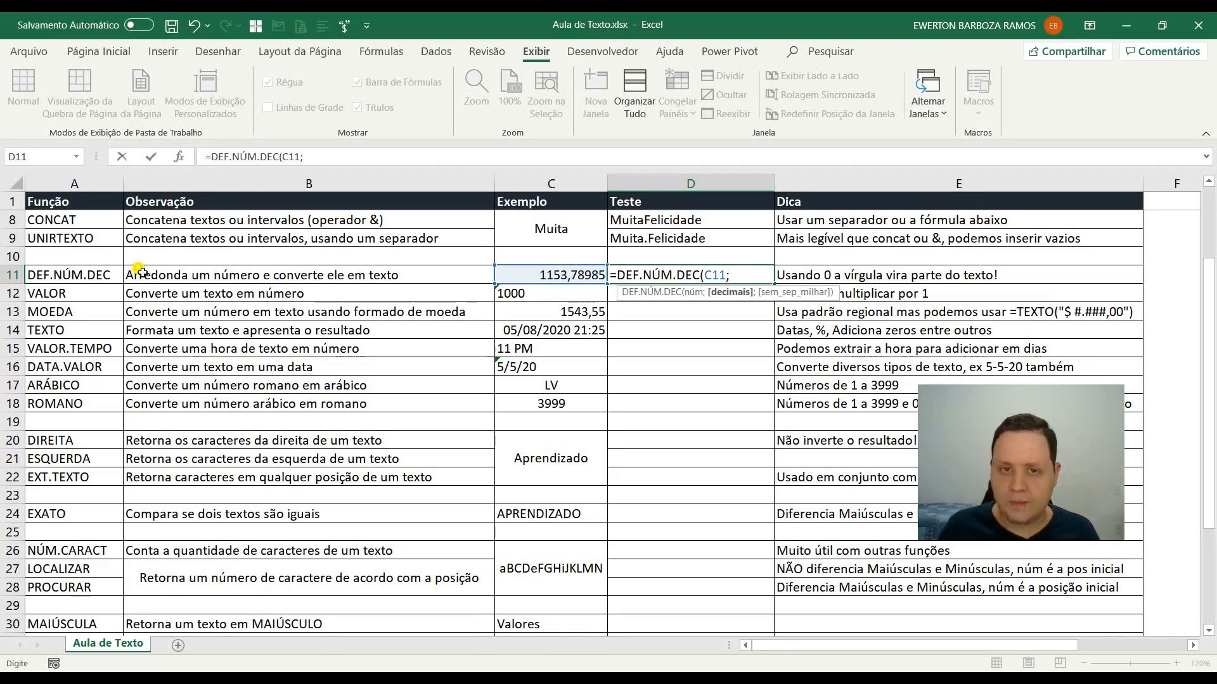
text(2;)
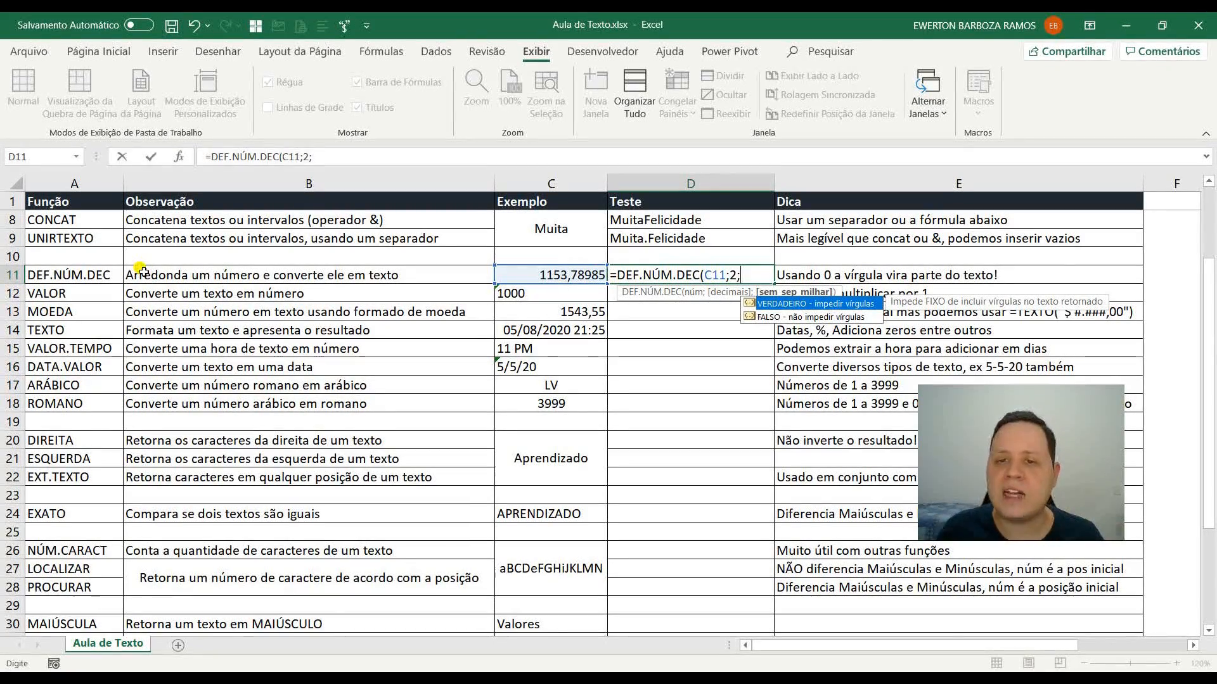
key(Down)
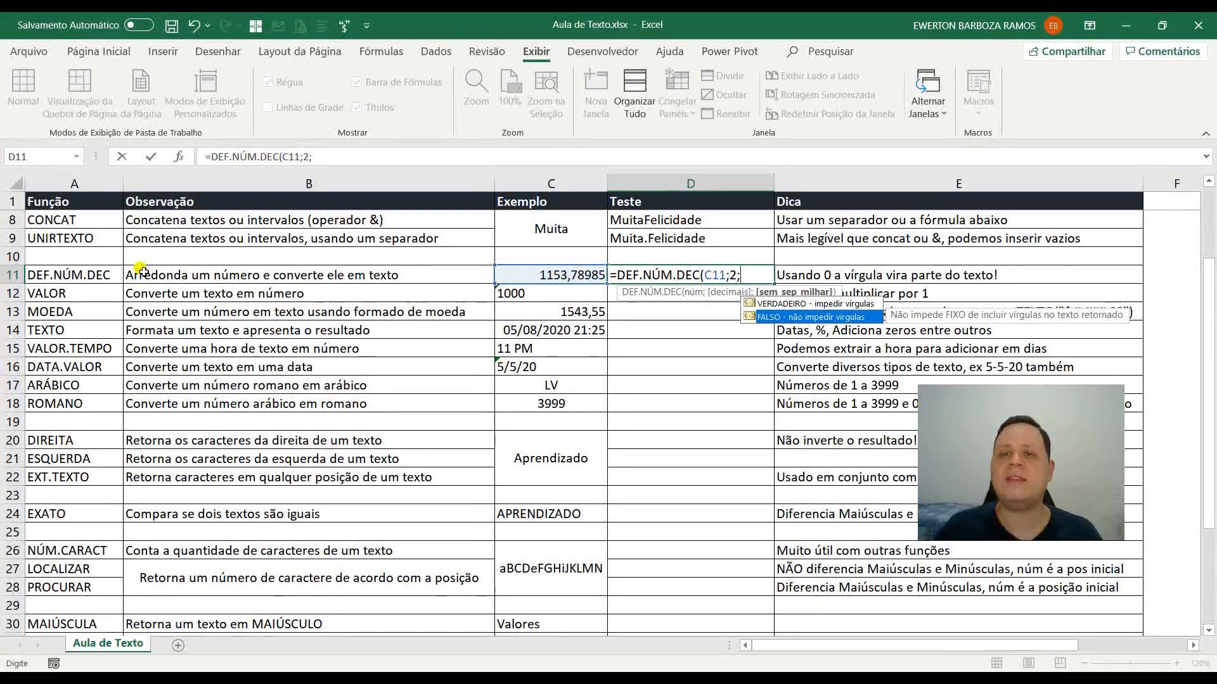
text(0)
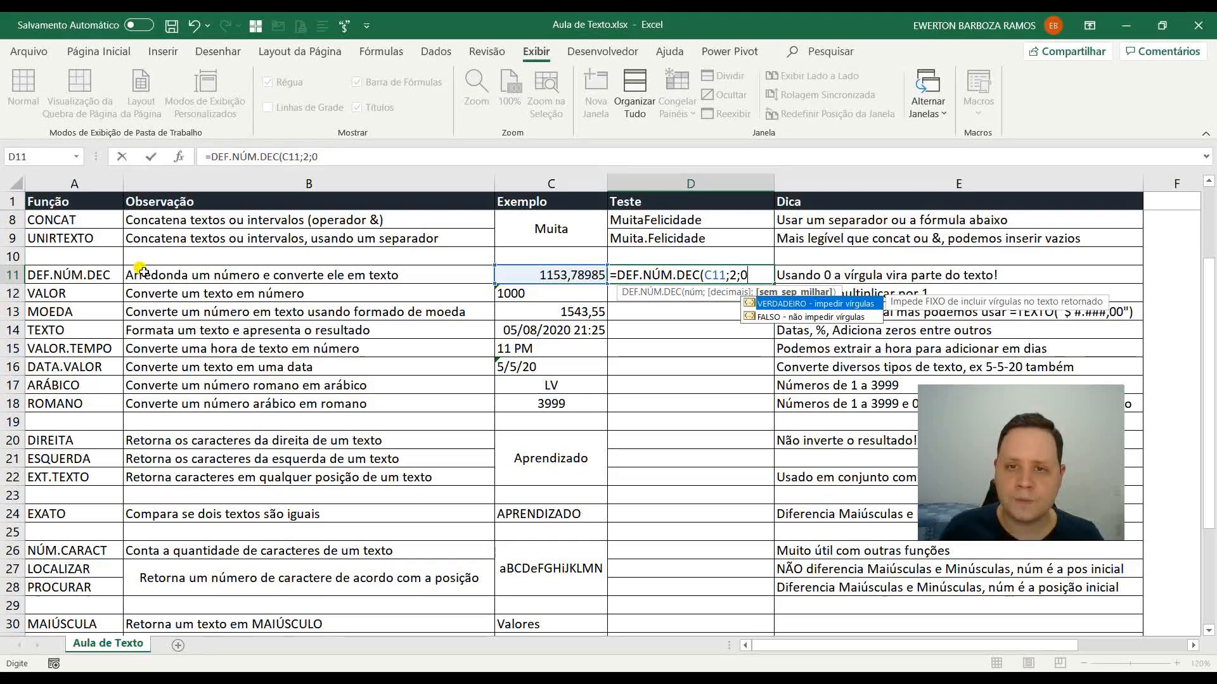
text())
key(ctrl+Return)
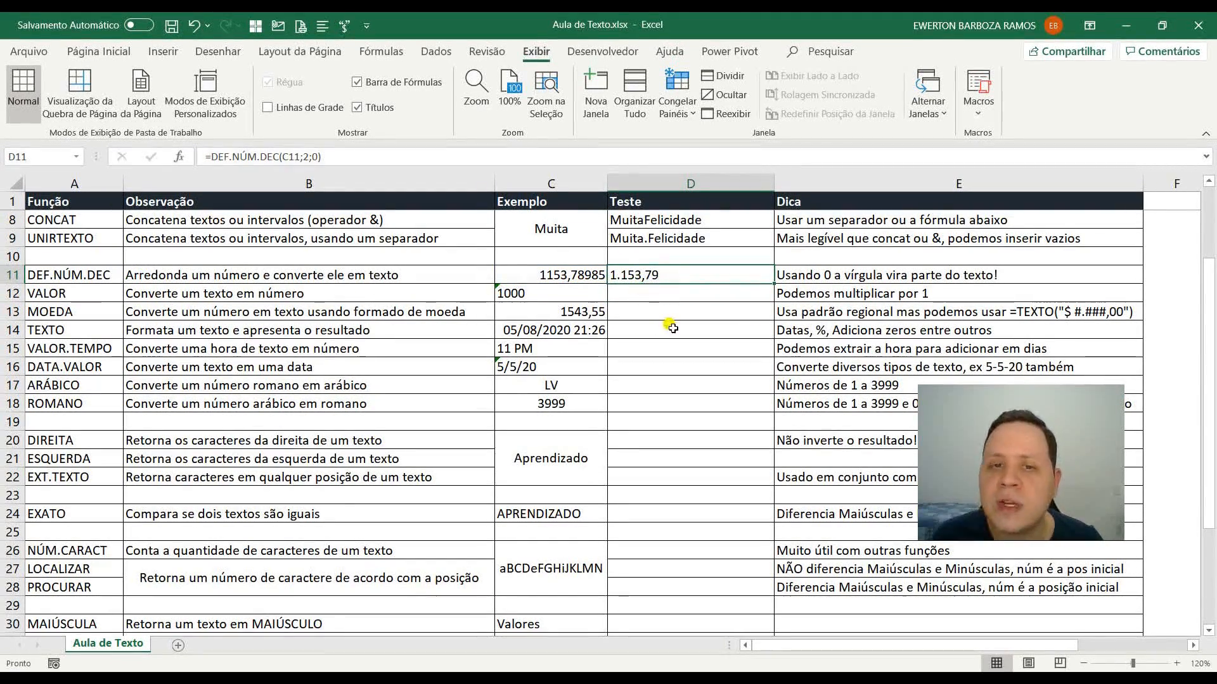
Evaluate the DEF.NÚM.DEC formula in D11 in place to inspect its result, and leave the cell without saving
key(F2)
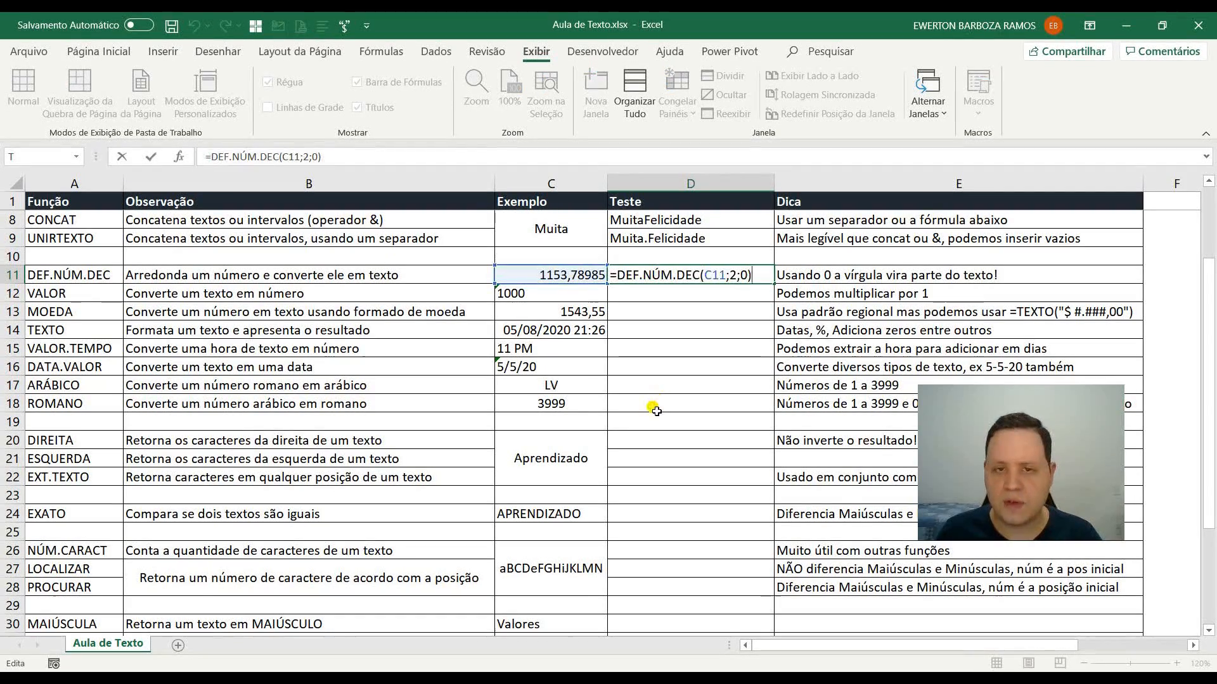
key(F9)
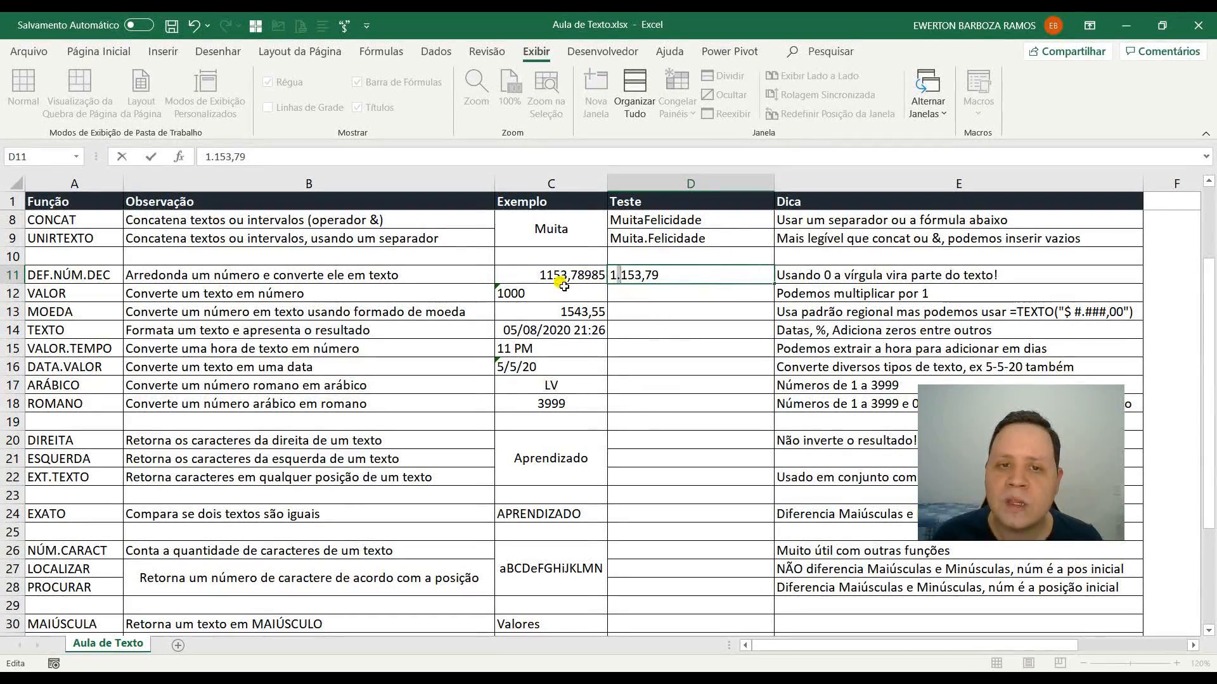
key(Escape)
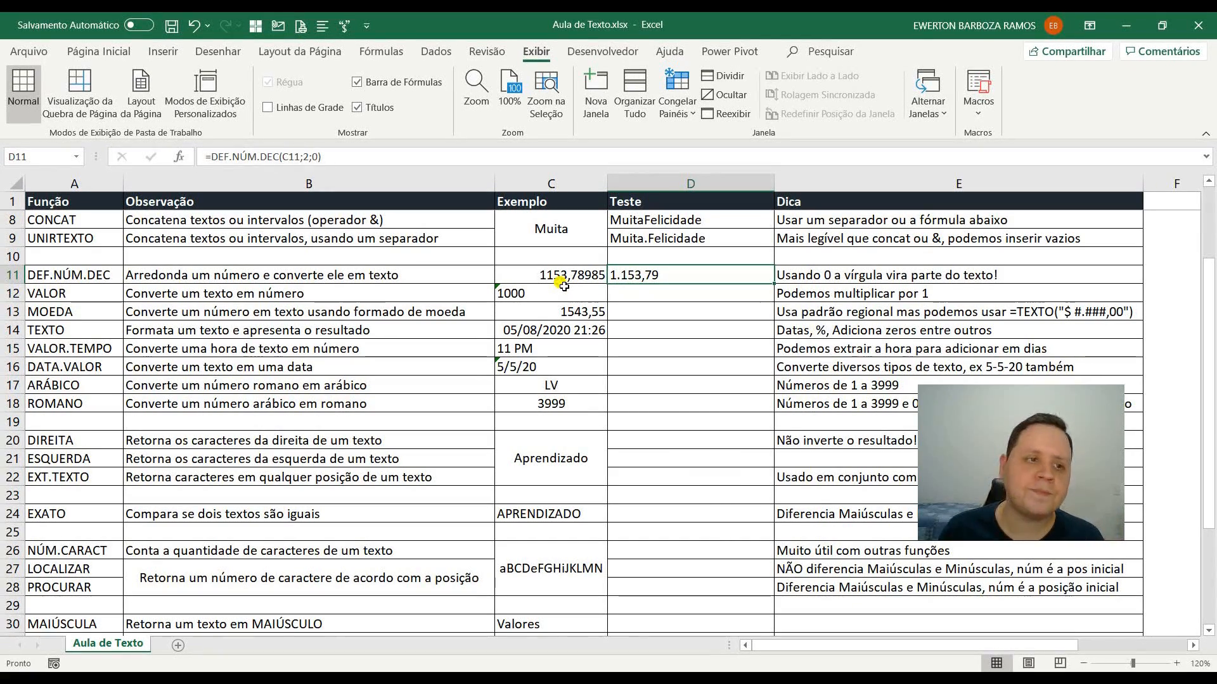
key(Down)
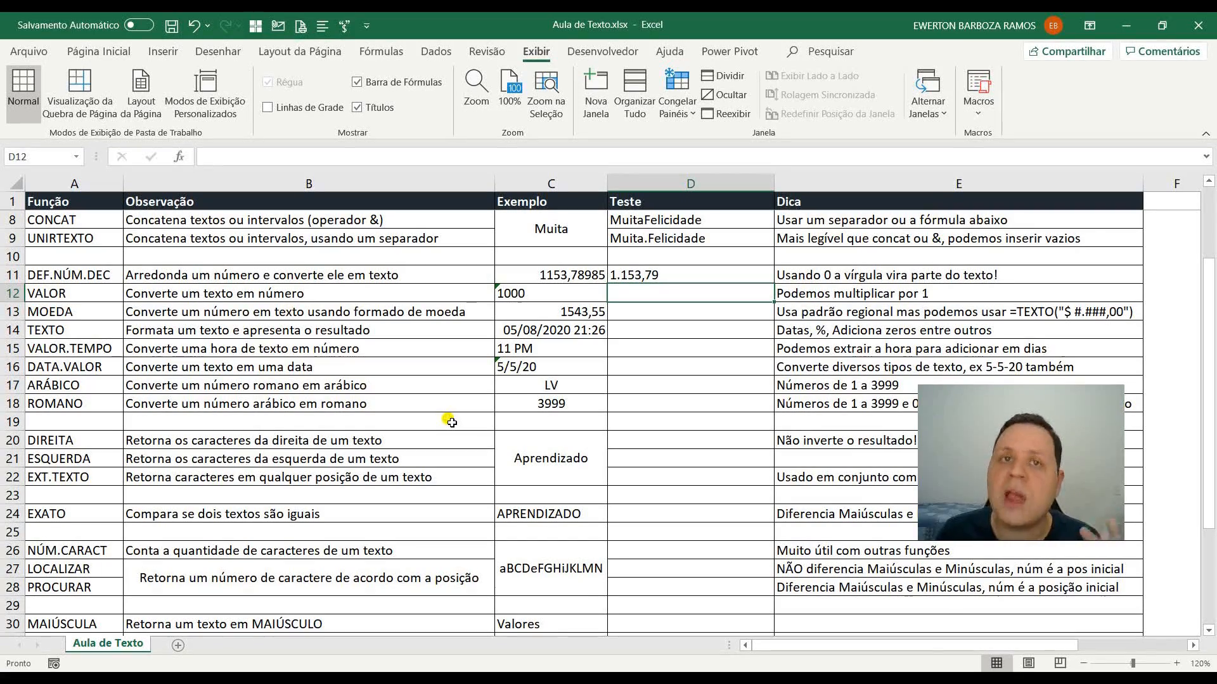
text(=val)
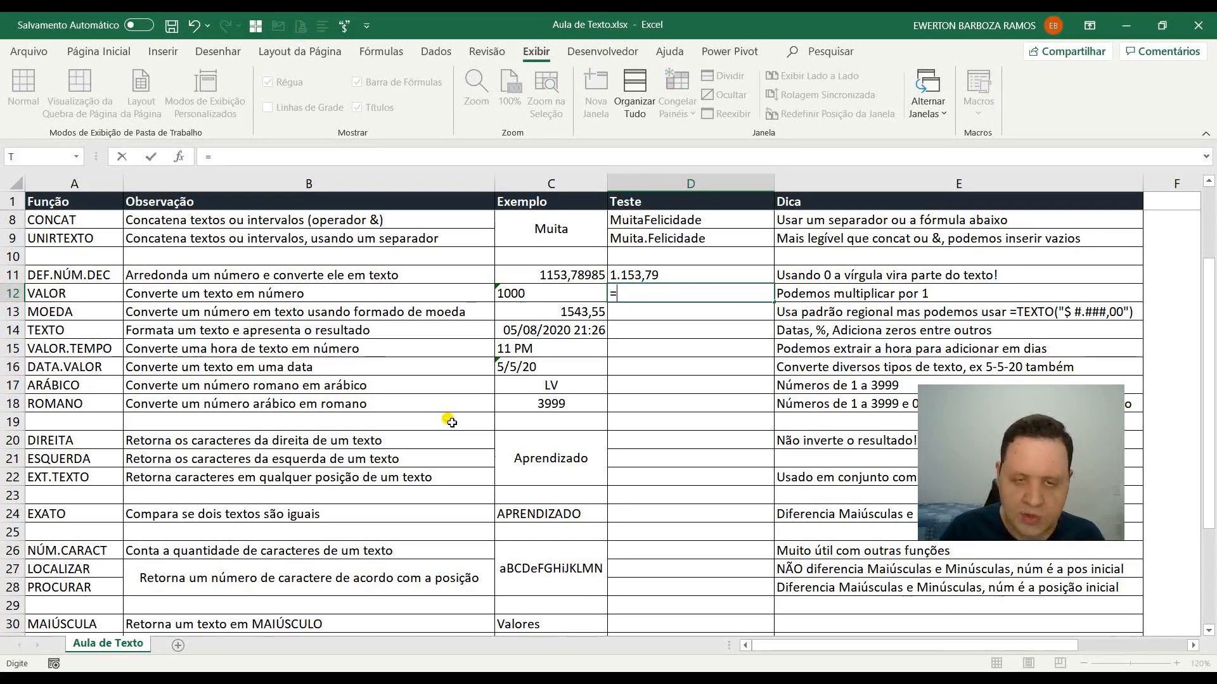
key(Escape)
key(Escape)
Check the number format applied to the VALOR example in C12
key(Left)
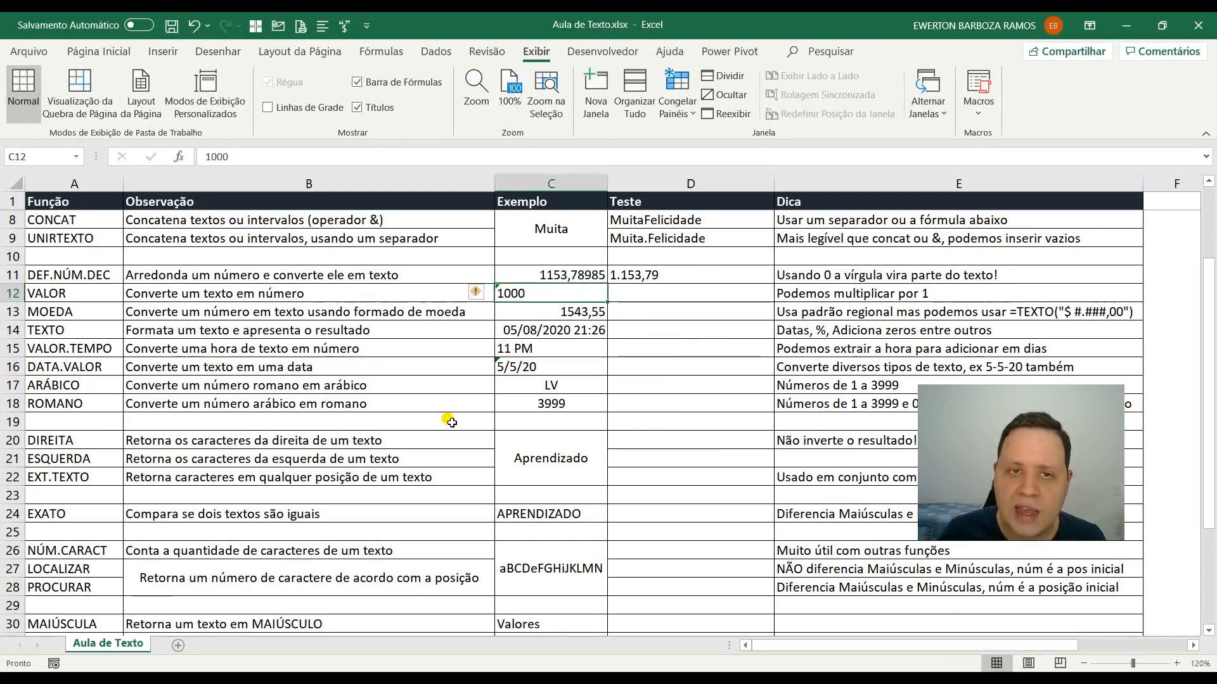
click(98, 51)
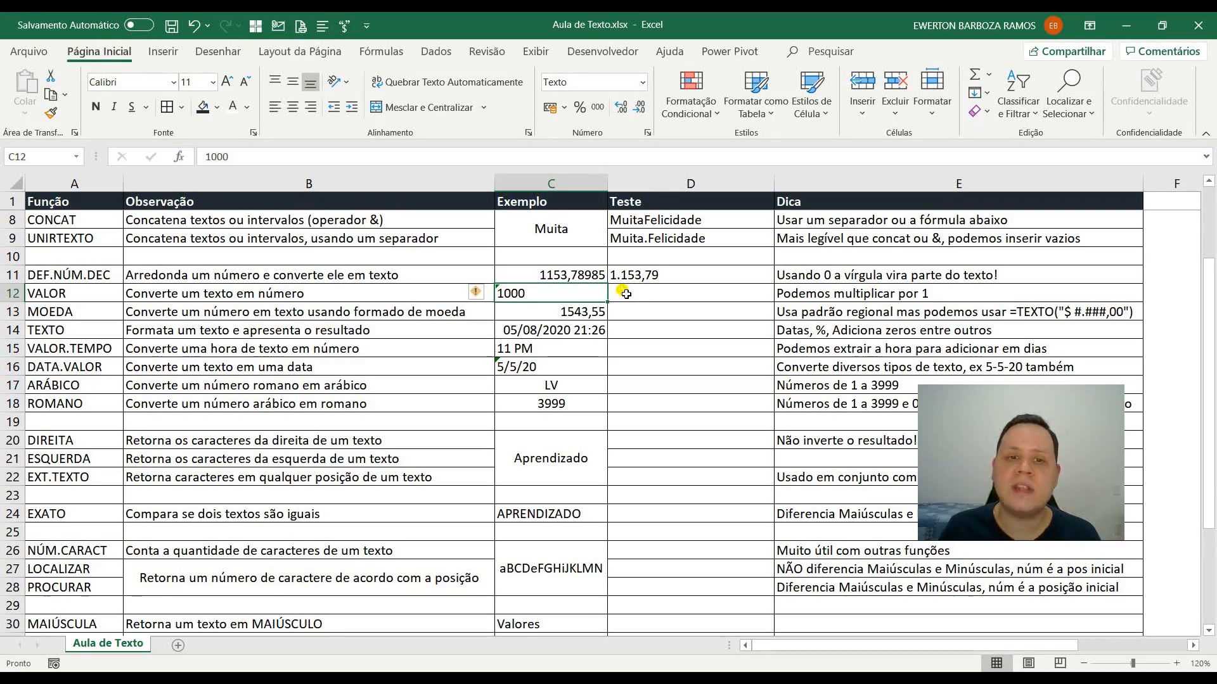
Enter =VALOR(C12) in D12 to convert the text 1000 into a number
click(625, 293)
text(=valor)
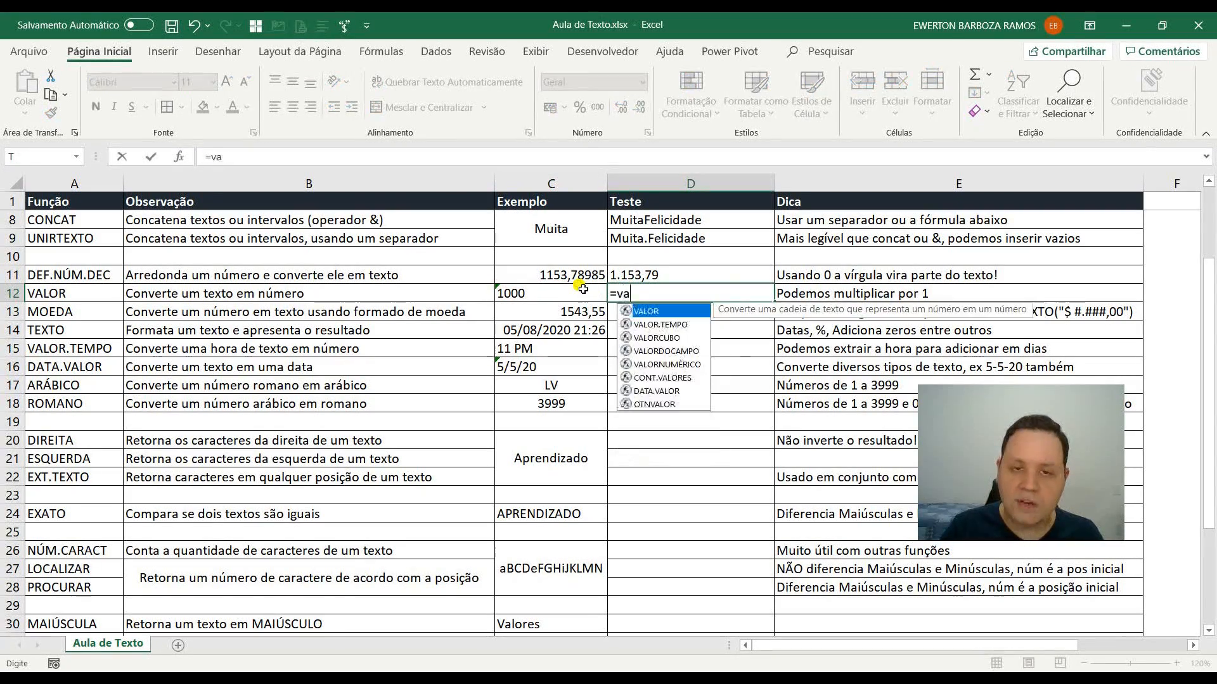
key(Tab)
click(583, 289)
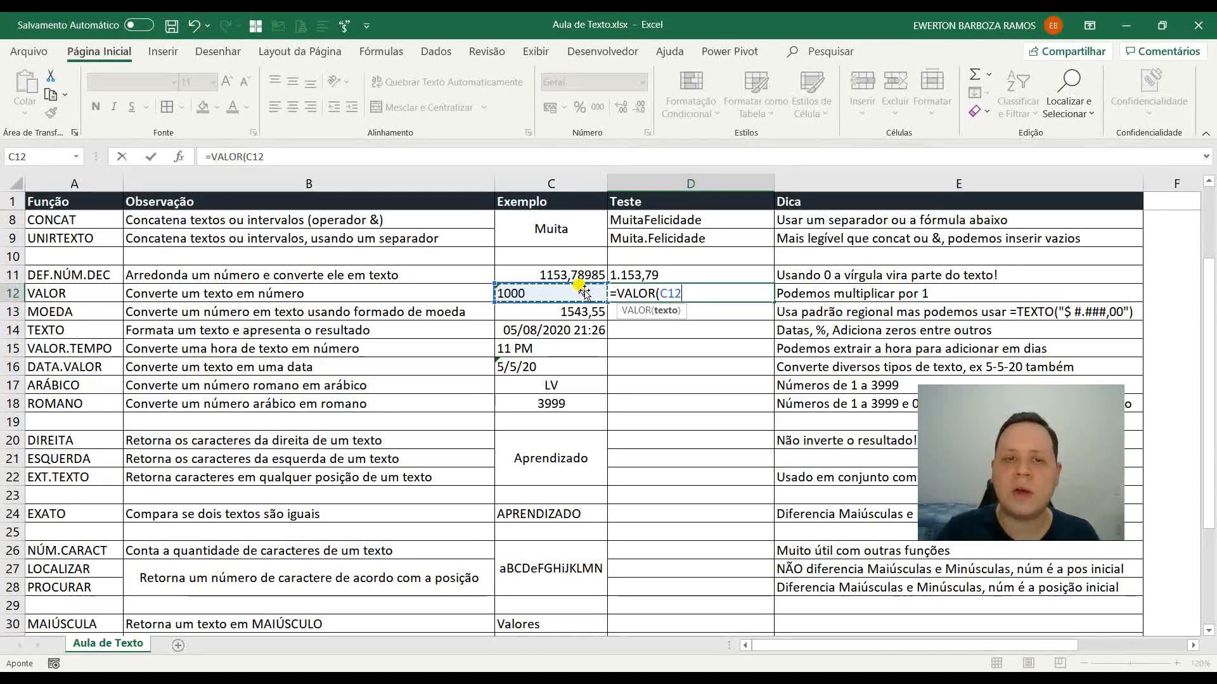
key(Return)
key(Up)
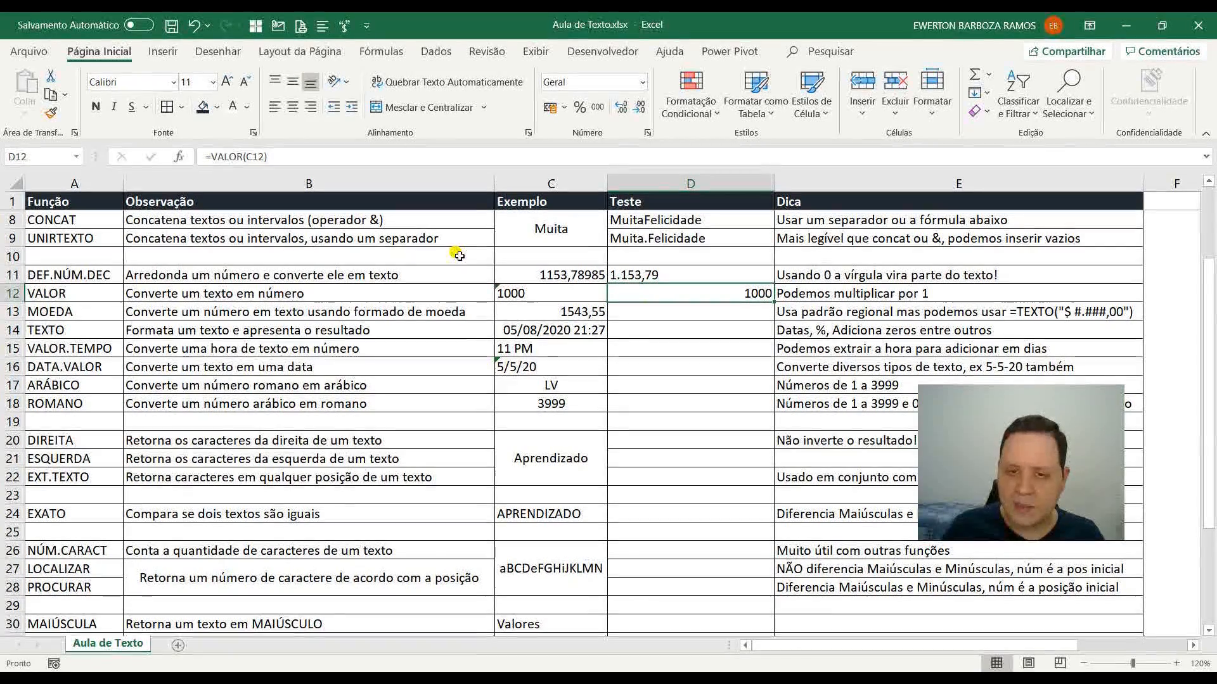
Replace the formula in D12 with =C12*1 to convert the text by multiplication
text(=)
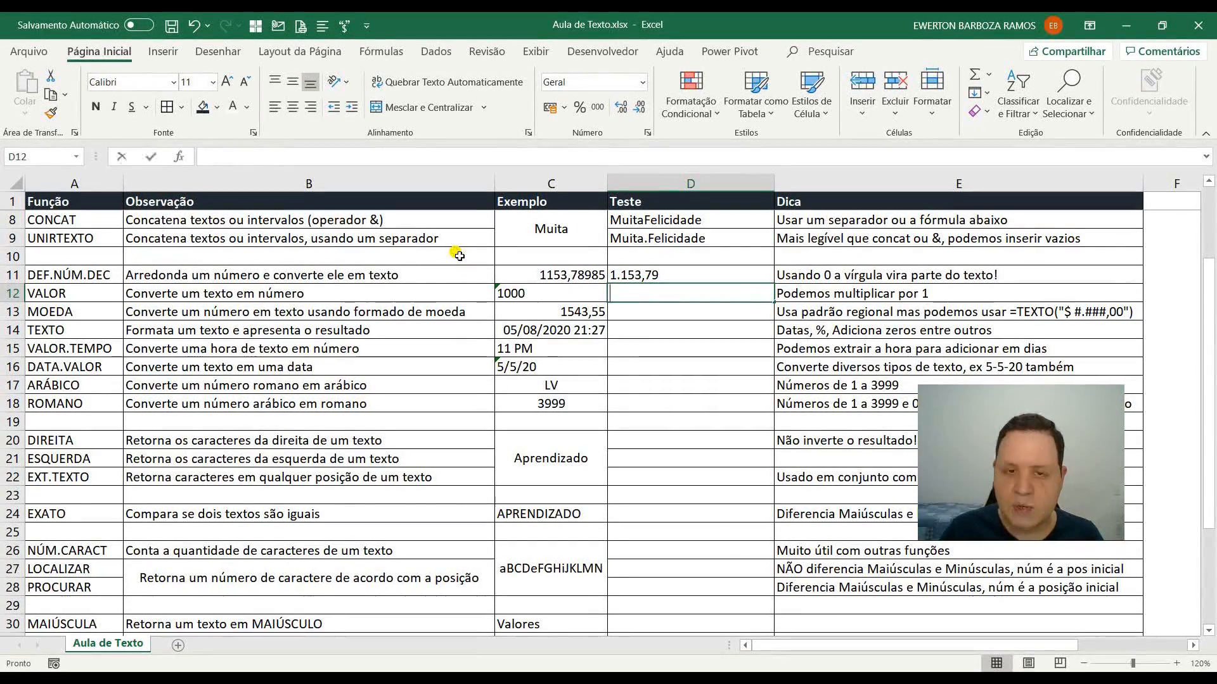
key(Left)
text(*1)
key(Return)
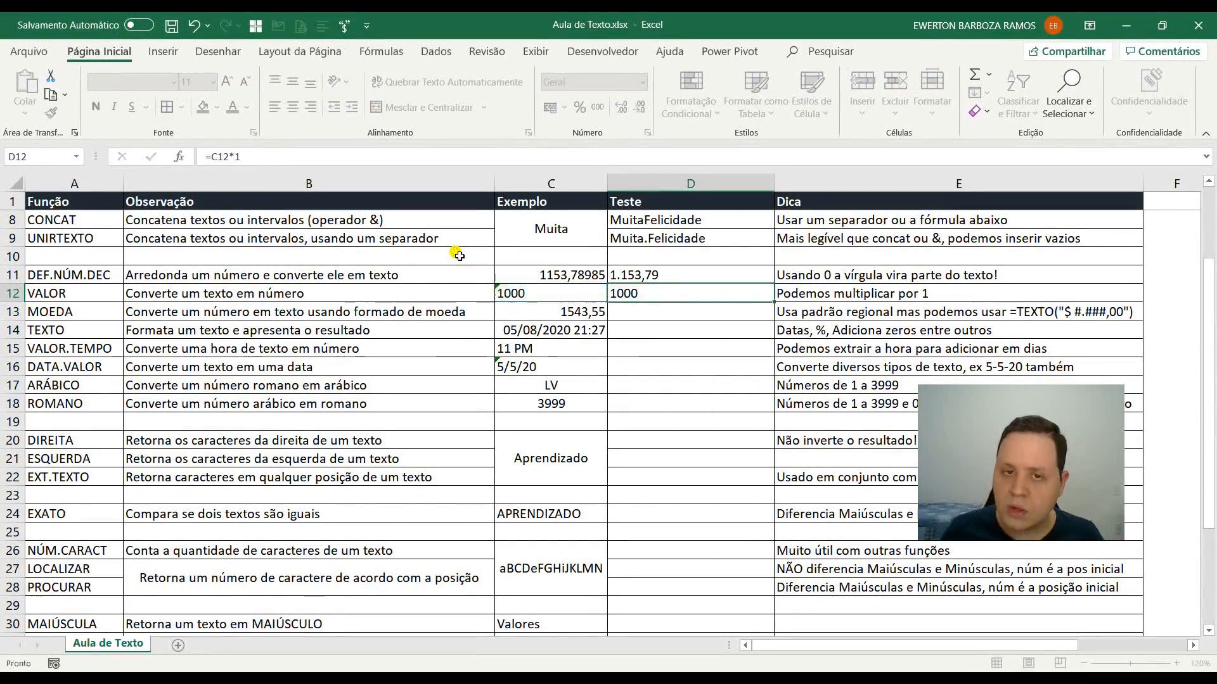
key(Up)
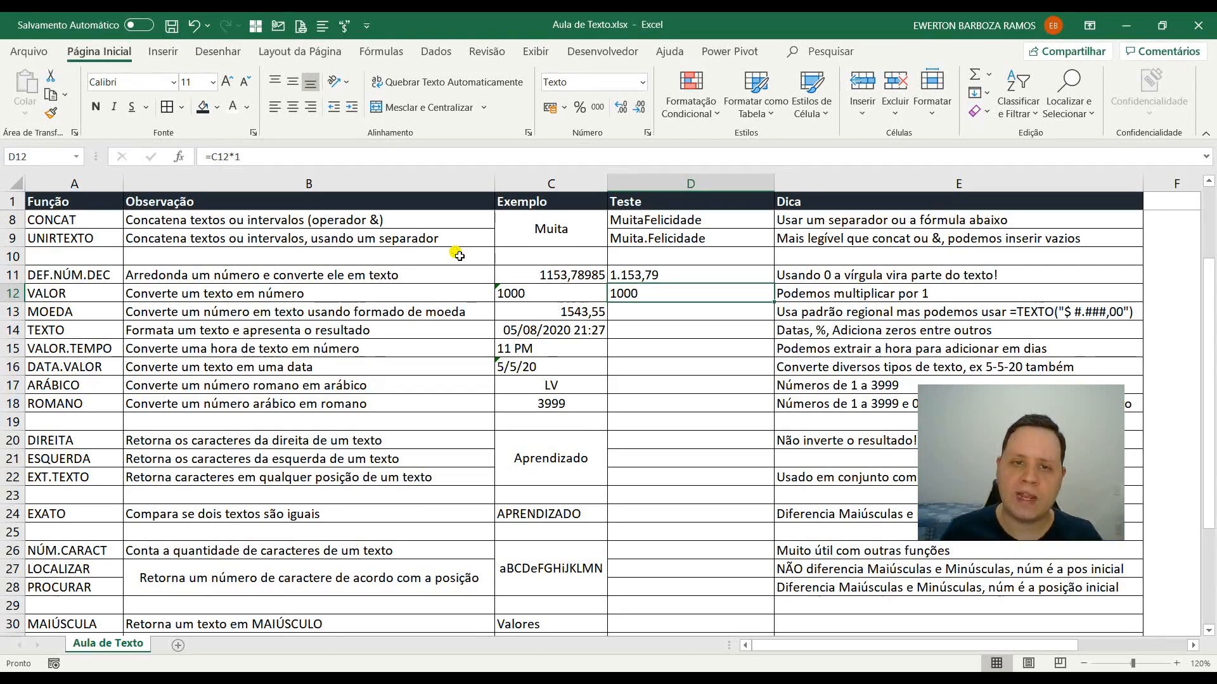
Undo the multiplication formula in D12 to restore =VALOR(C12)
key(ctrl+z)
key(ctrl+z)
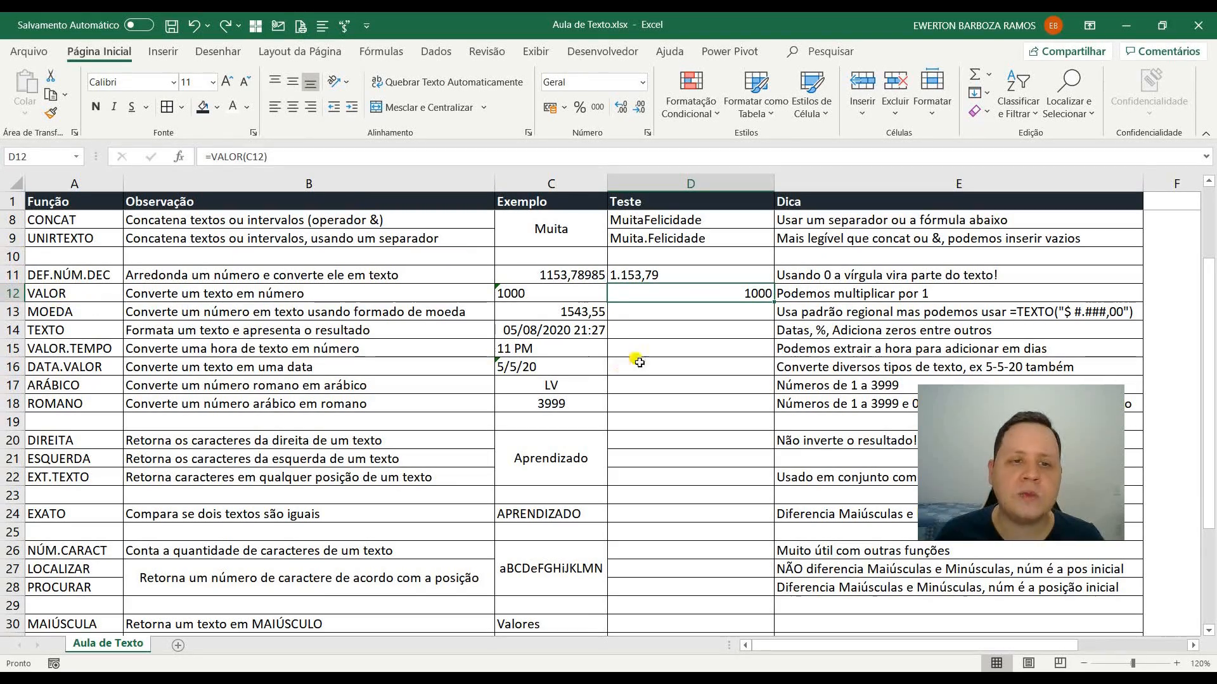
Enter =MOEDA(C13;2) in D13 to convert the MOEDA example into currency text with two decimals
key(Down)
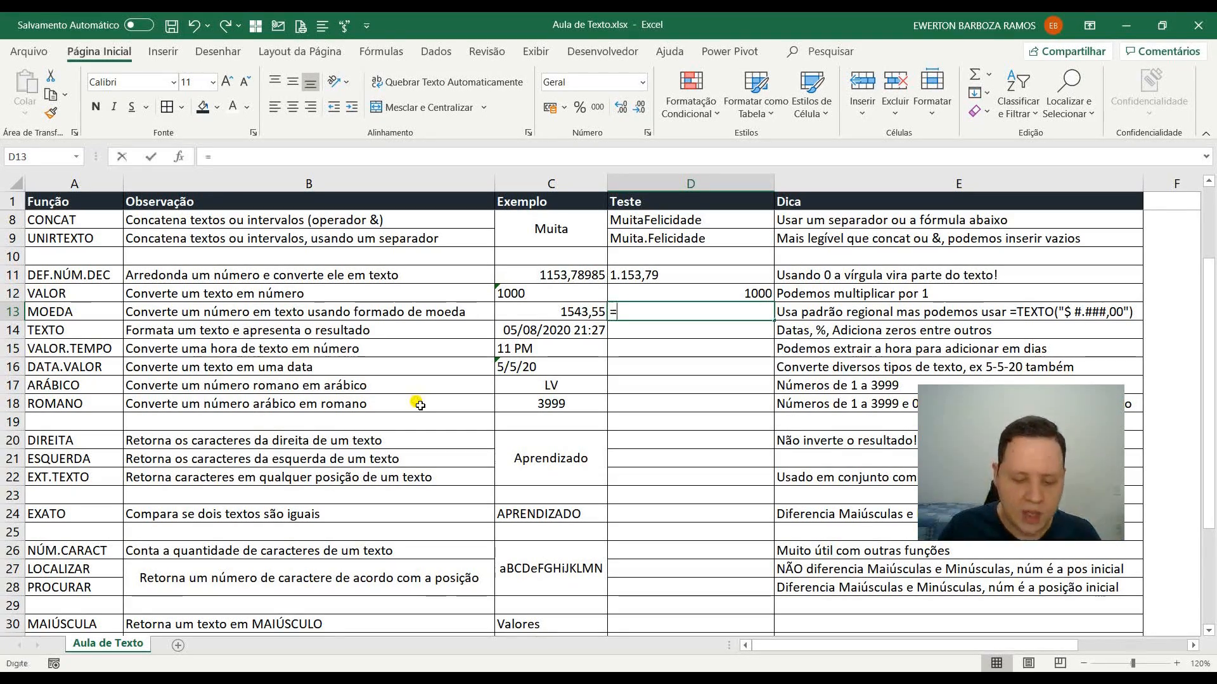
text(=MOEDA()
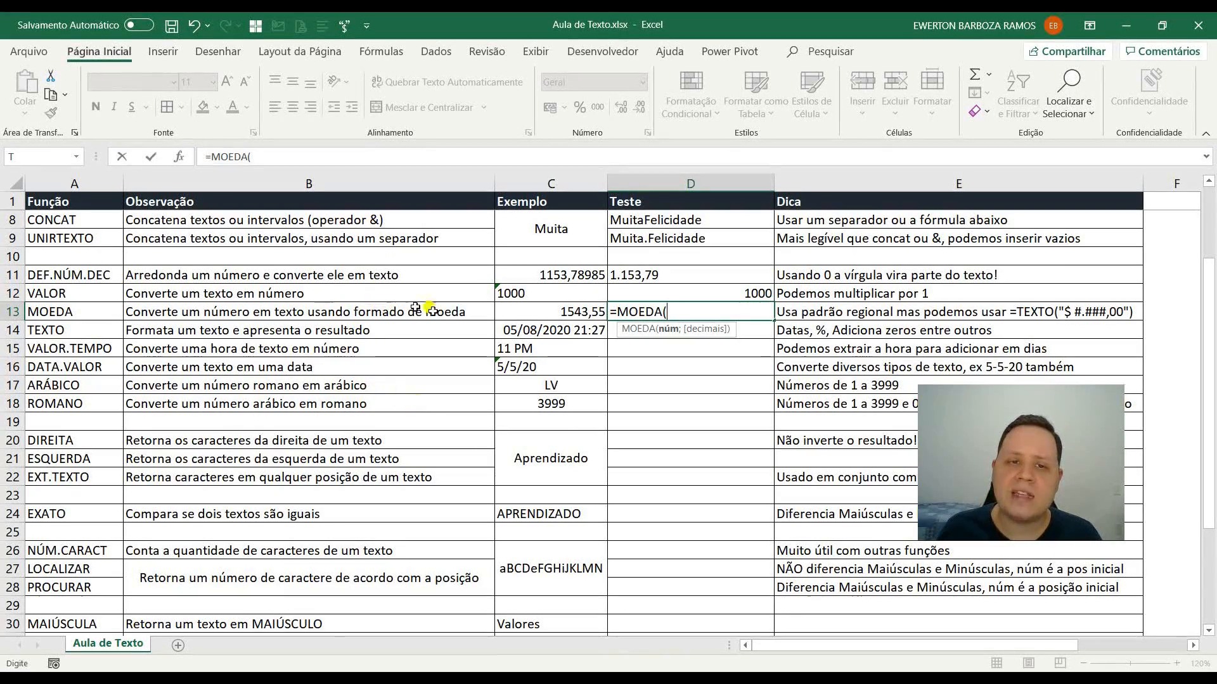
click(559, 310)
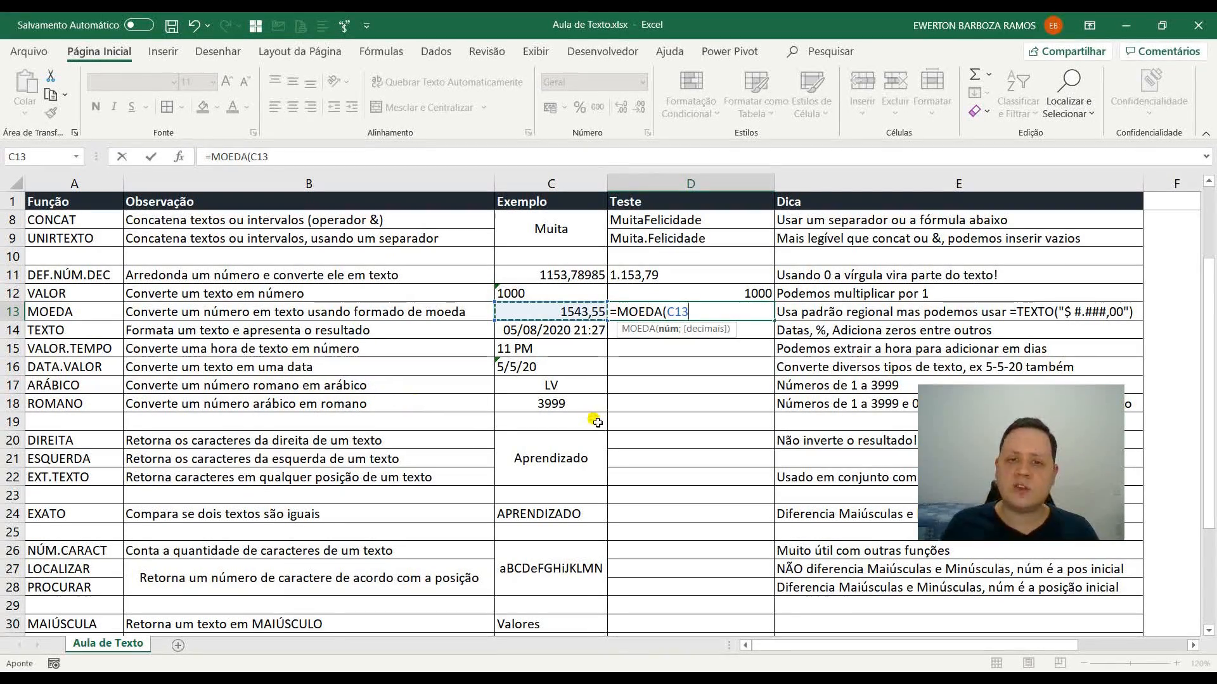
text(;2))
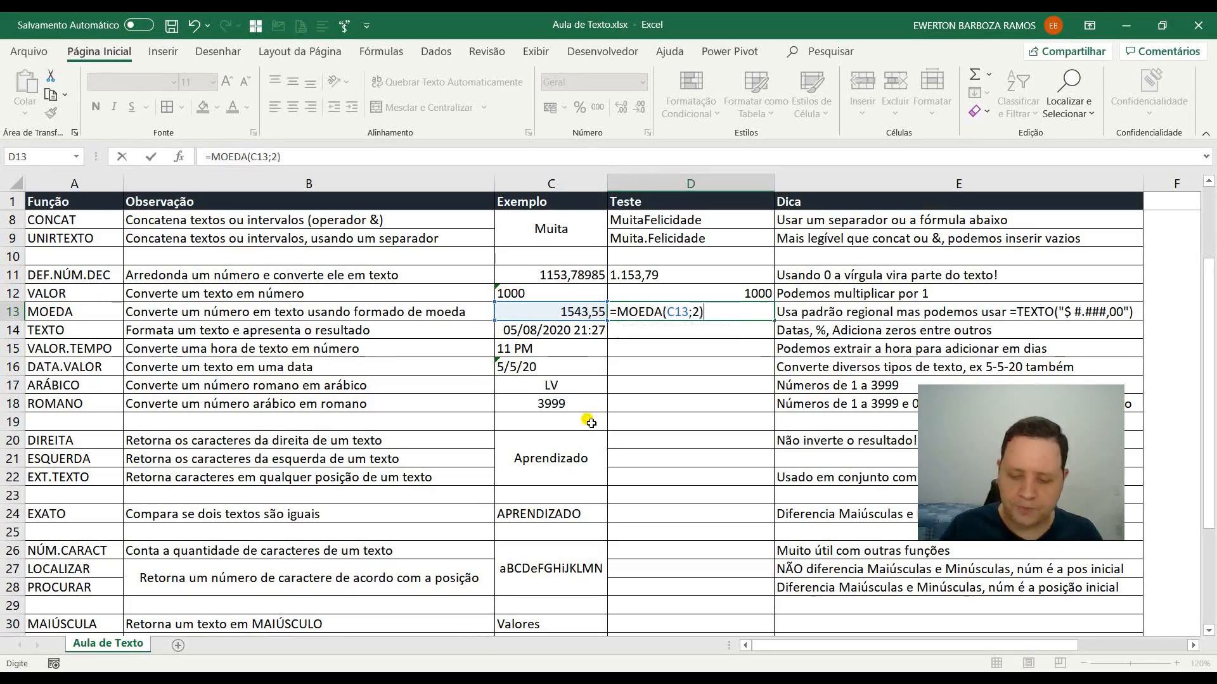
key(Return)
key(Up)
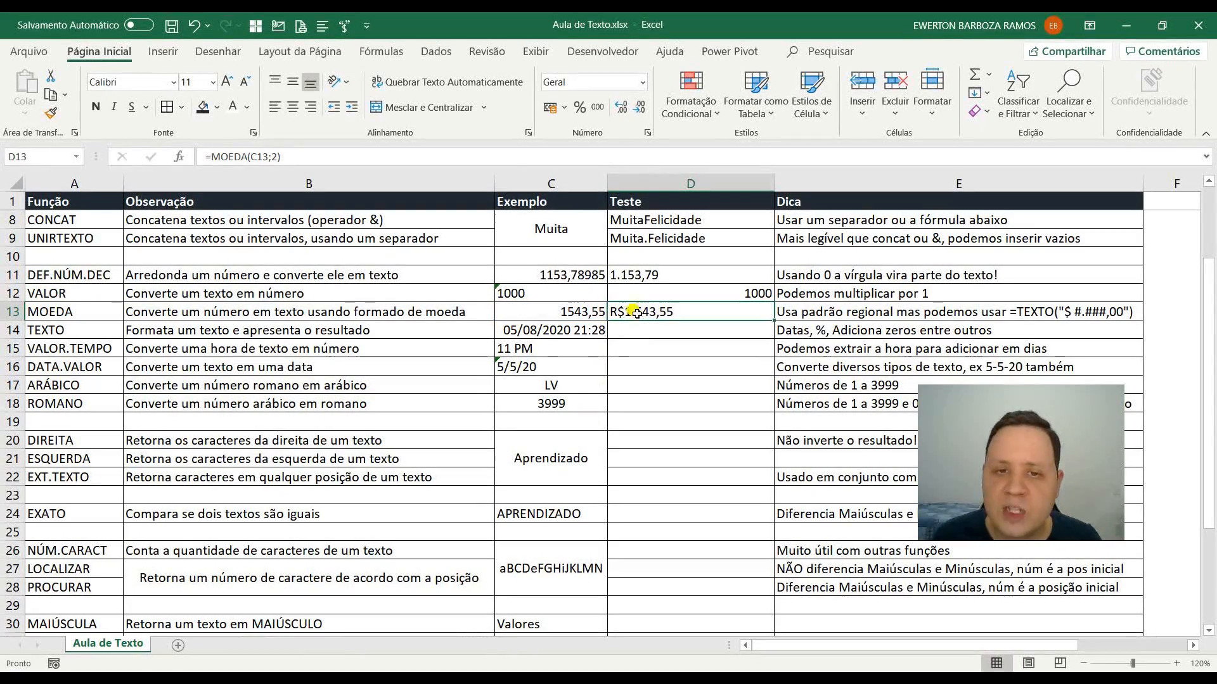
Evaluate the MOEDA formula in D13 in place, highlight its currency symbol, and leave the cell without saving
key(F2)
key(F9)
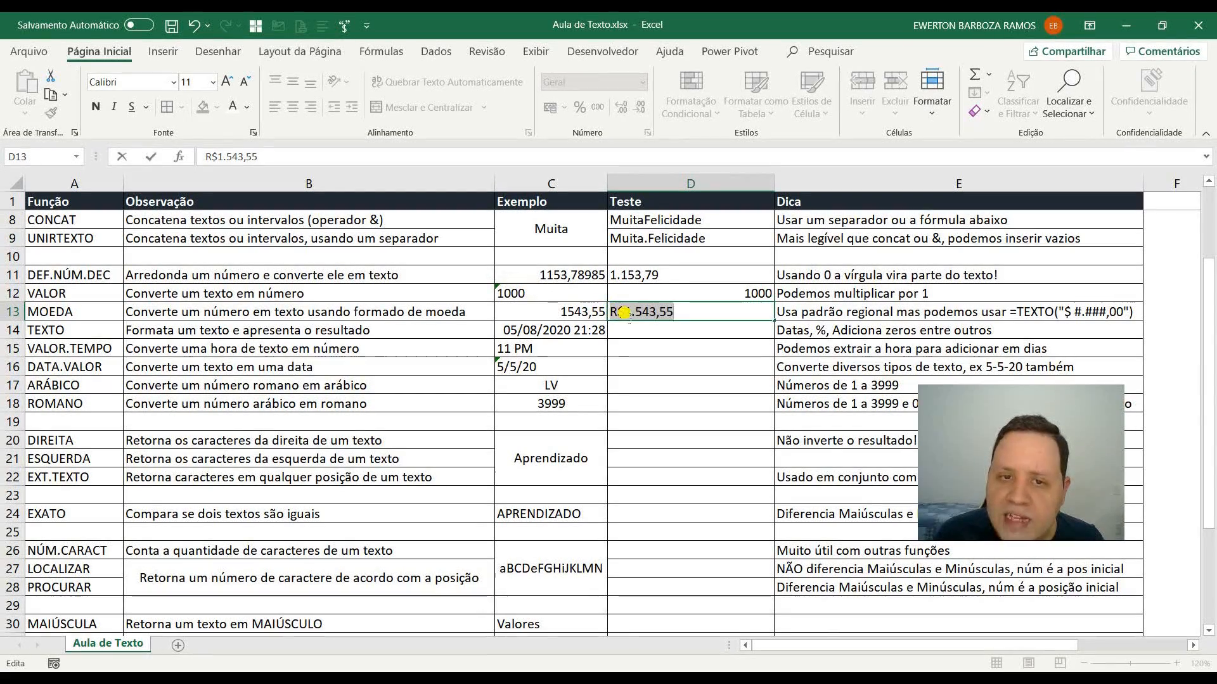
click(619, 312)
key(shift+Left)
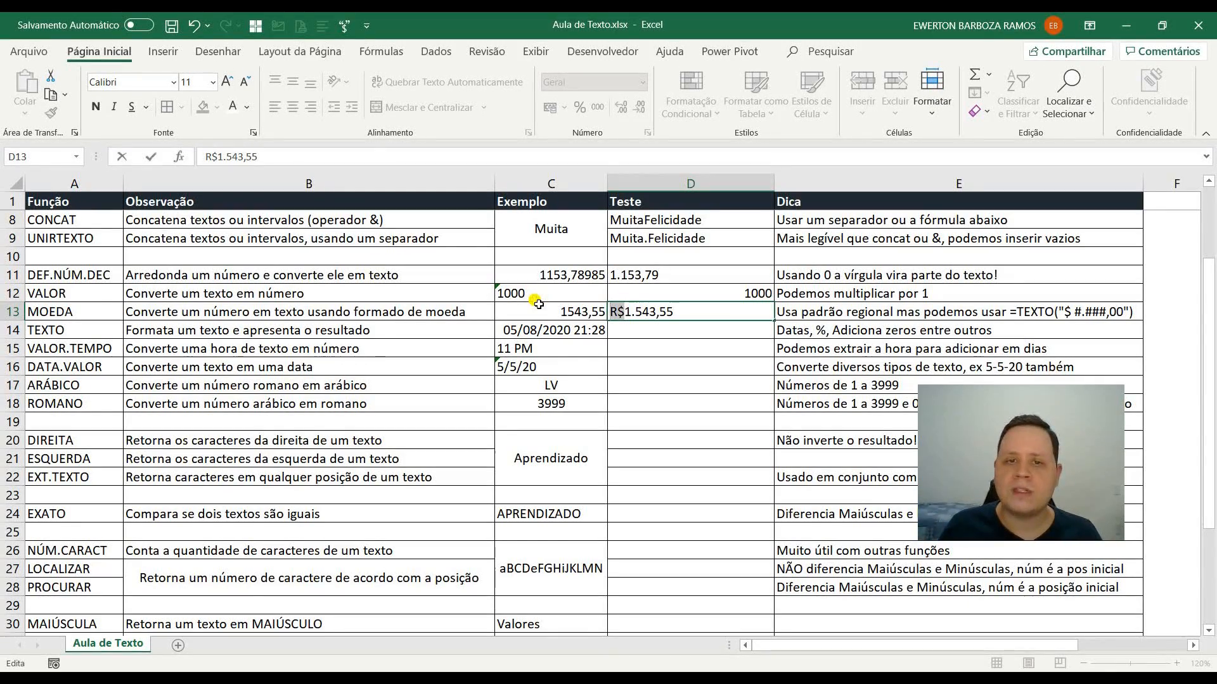
key(Escape)
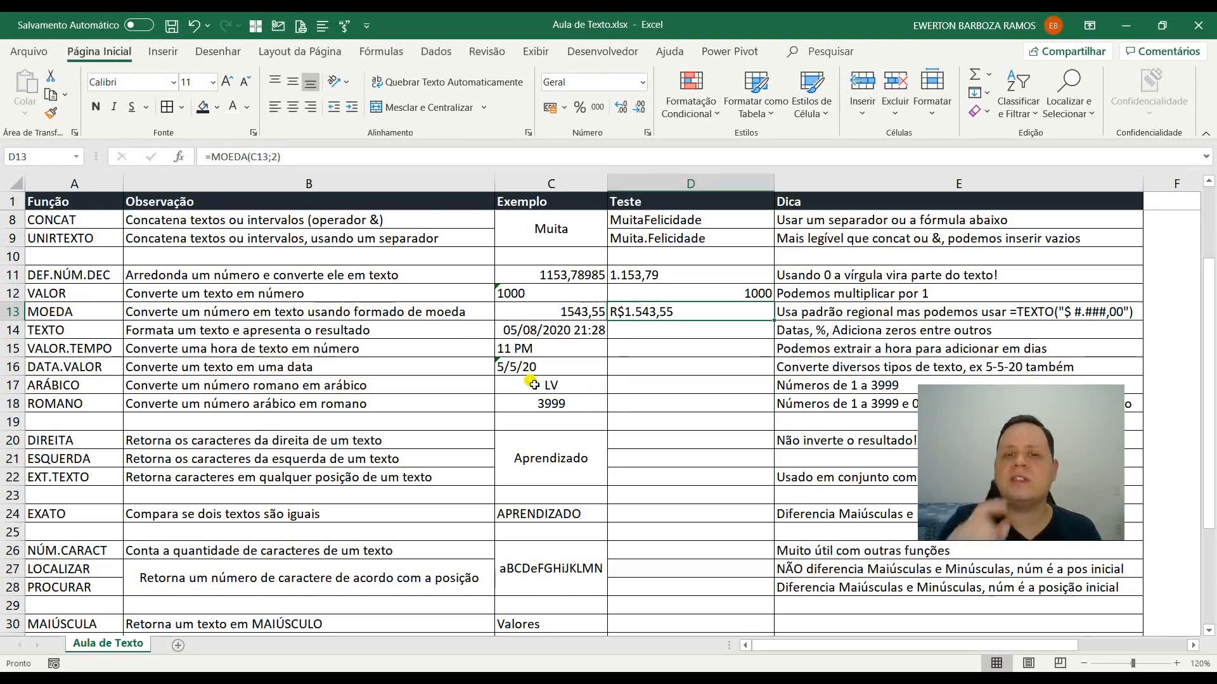
Replace the formula in D13 with =TEXTO(C13;"$ #.###,00") to format the number as dollar text
text(=tex)
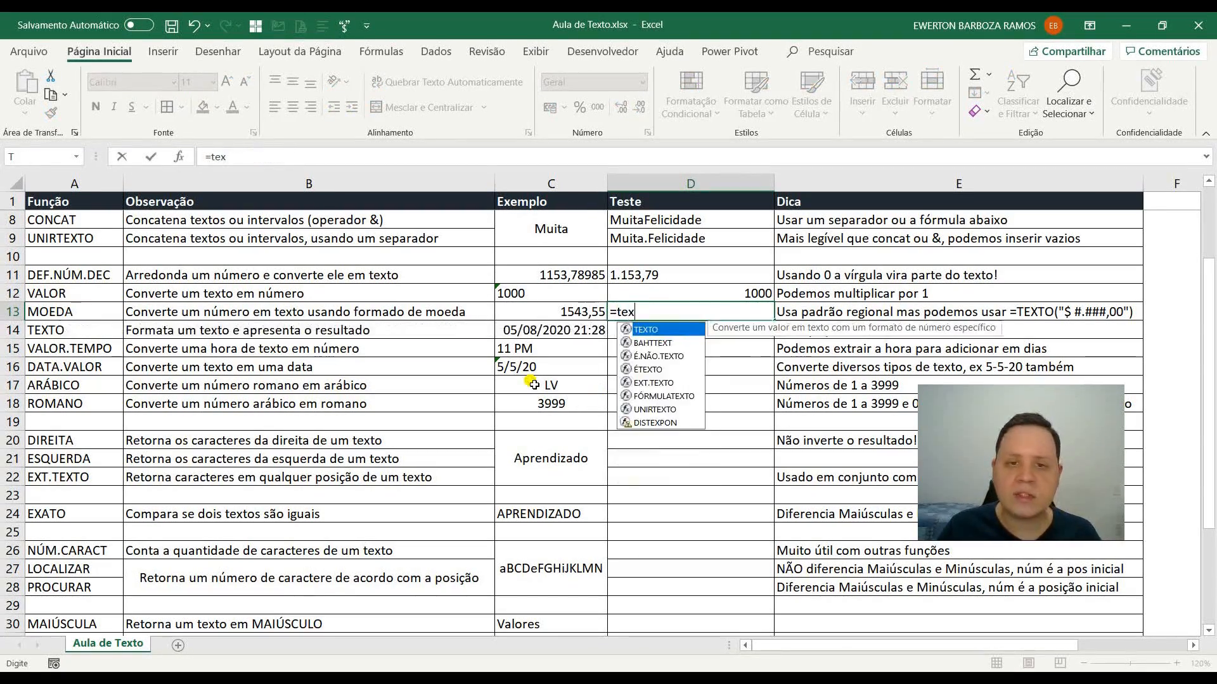
key(Tab)
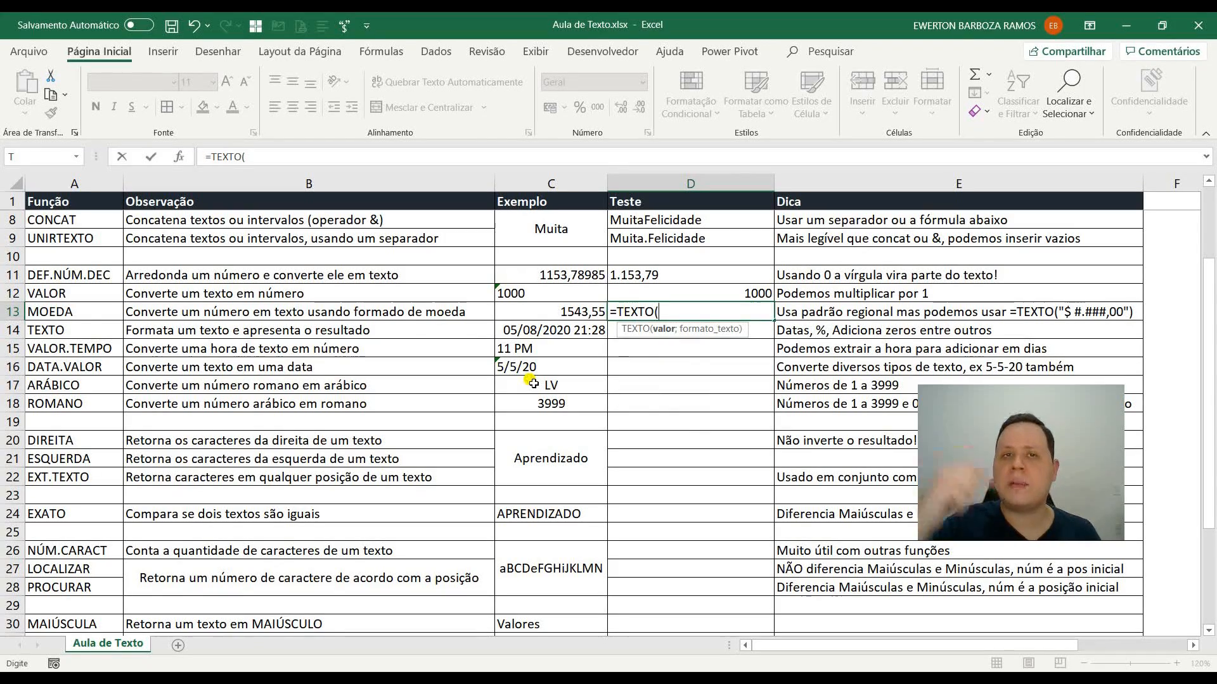
click(571, 312)
text(;")
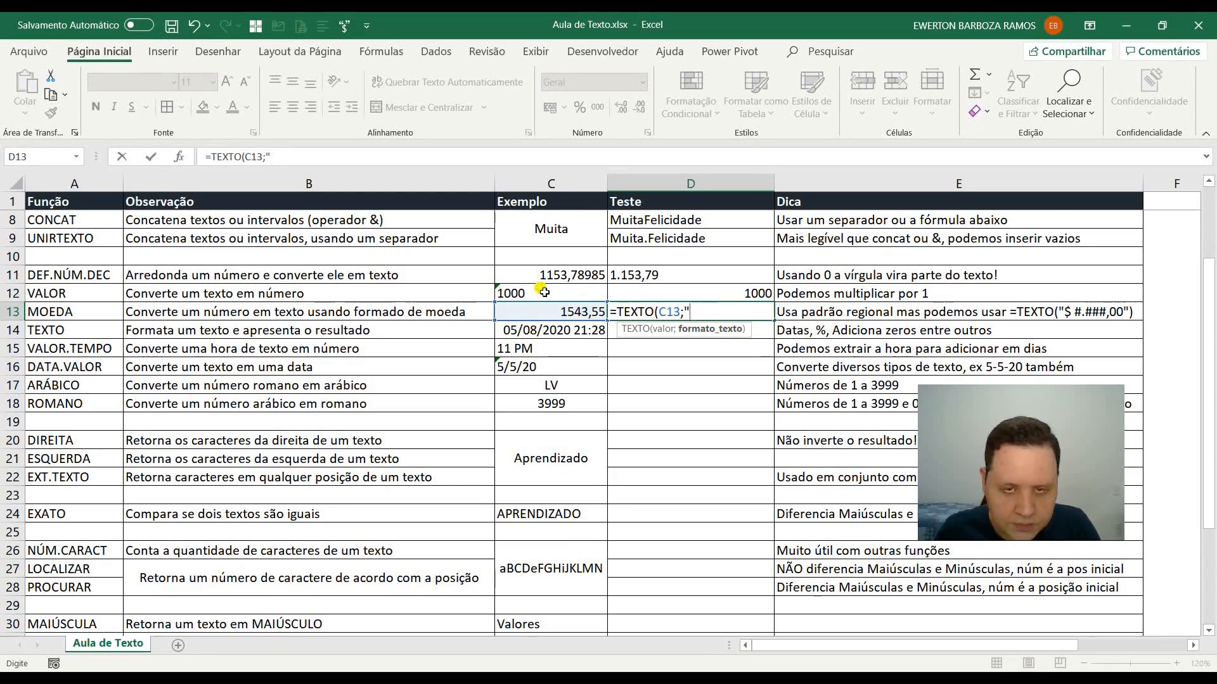
text($)
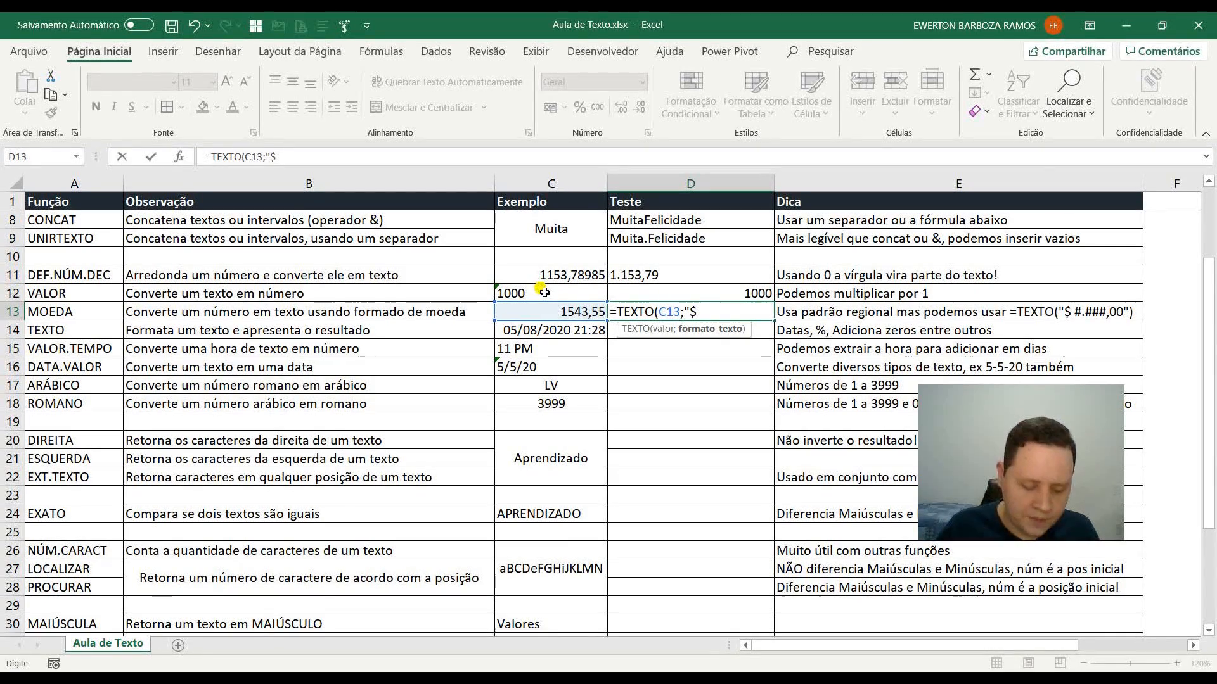
text( #)
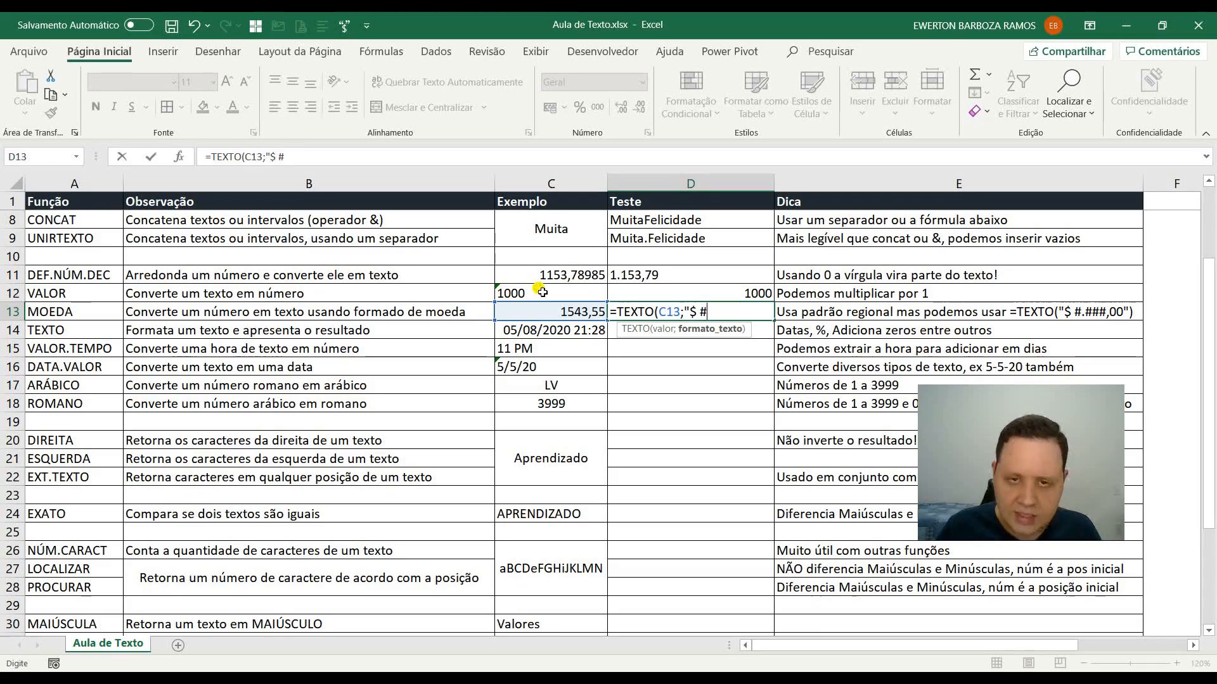
text(.###)
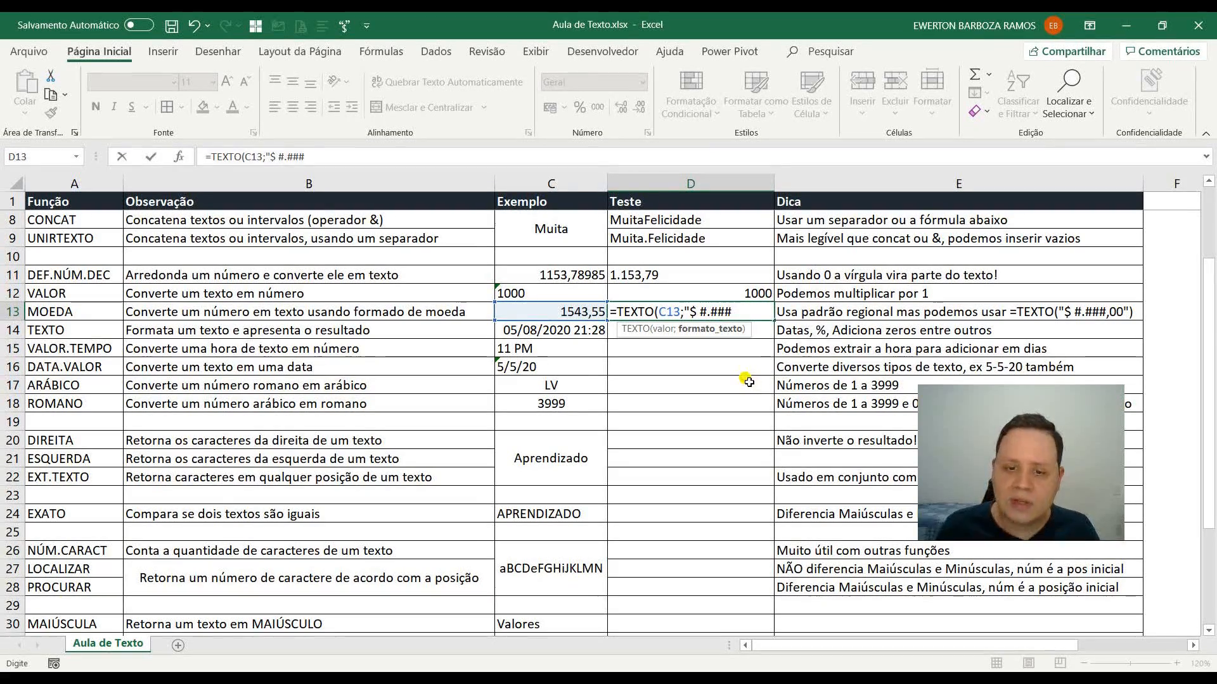
text(,00")
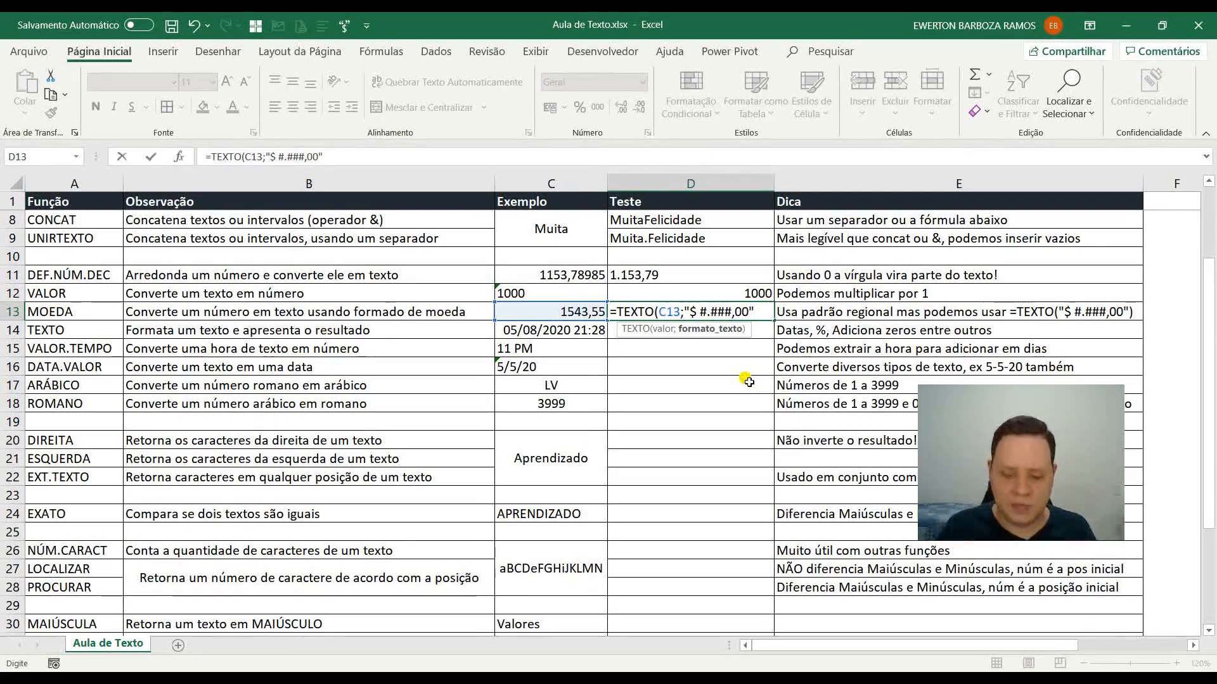
text())
key(Return)
key(Up)
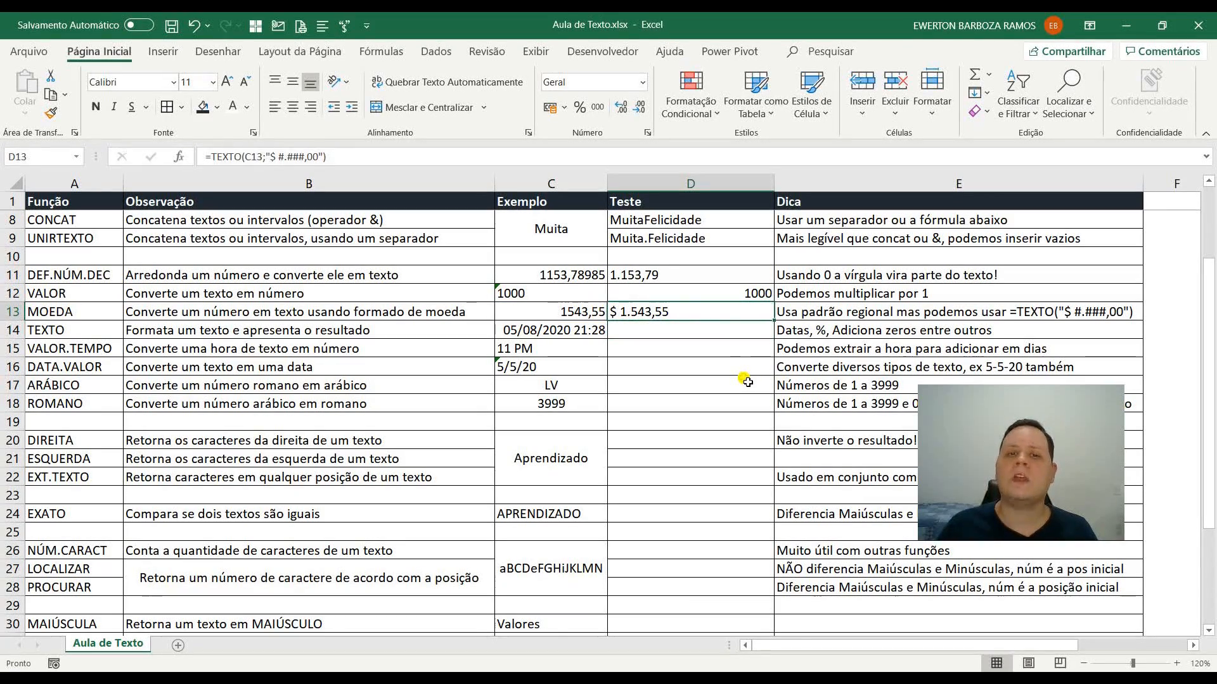
Evaluate the TEXTO formula in D13 in place, highlight its dollar prefix, and leave the cell without saving
key(F2)
key(F9)
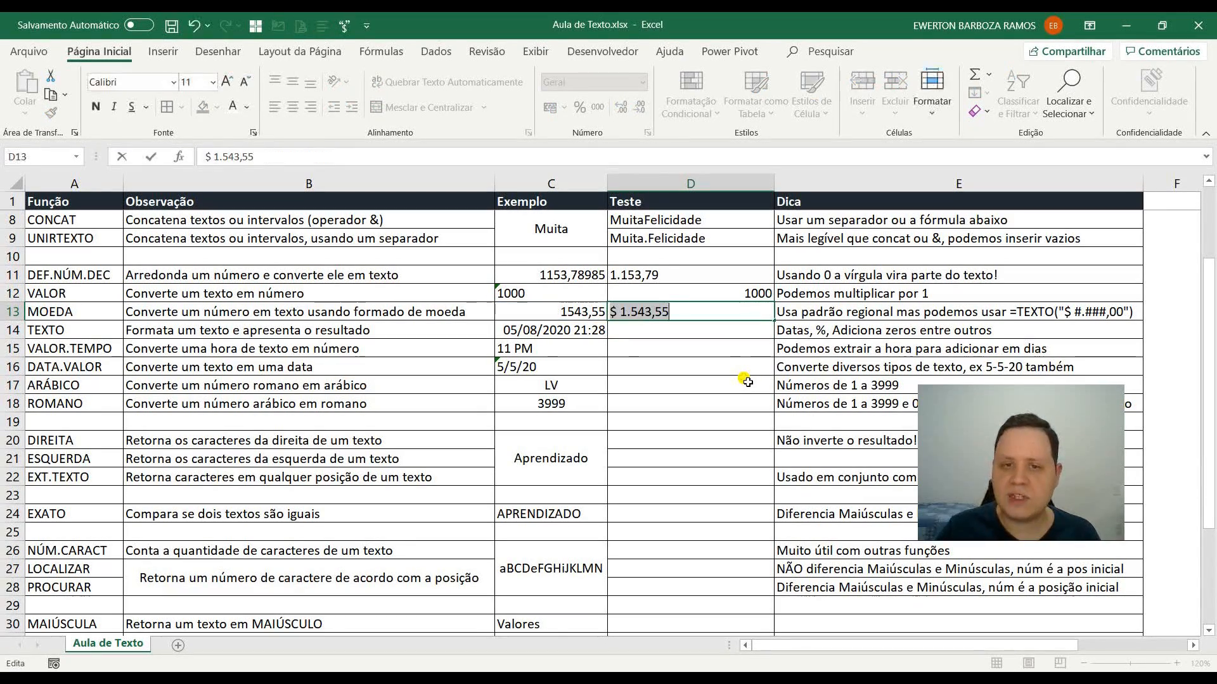
click(620, 311)
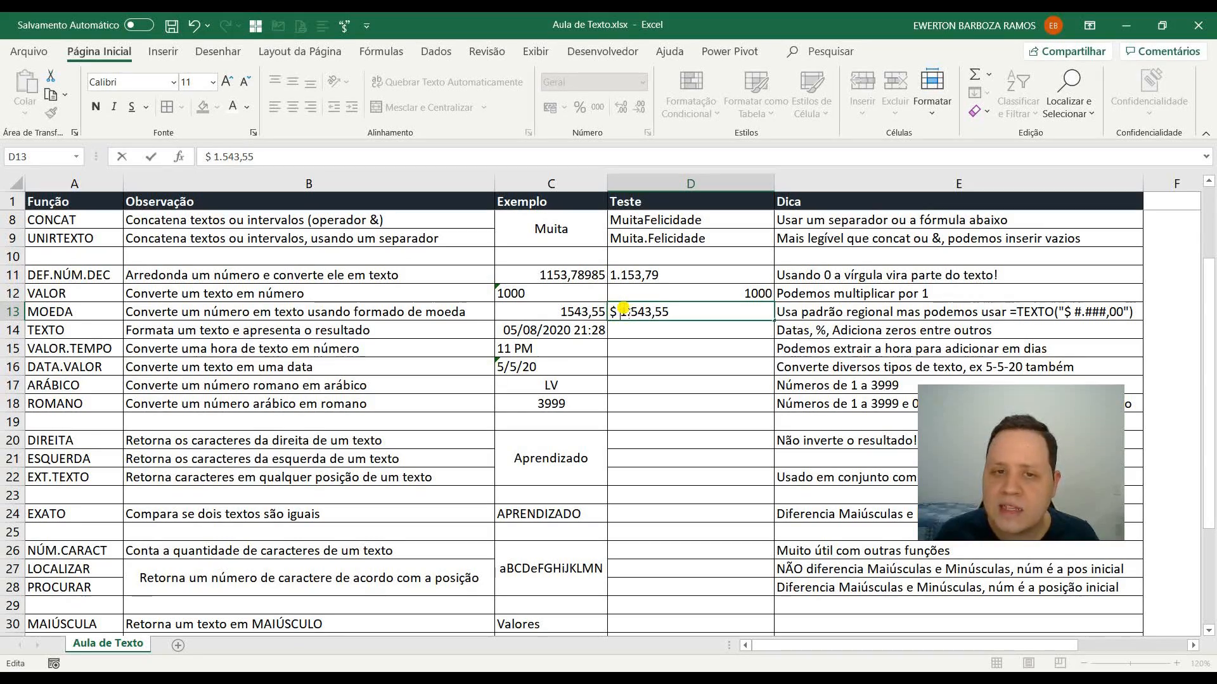
key(shift+Home)
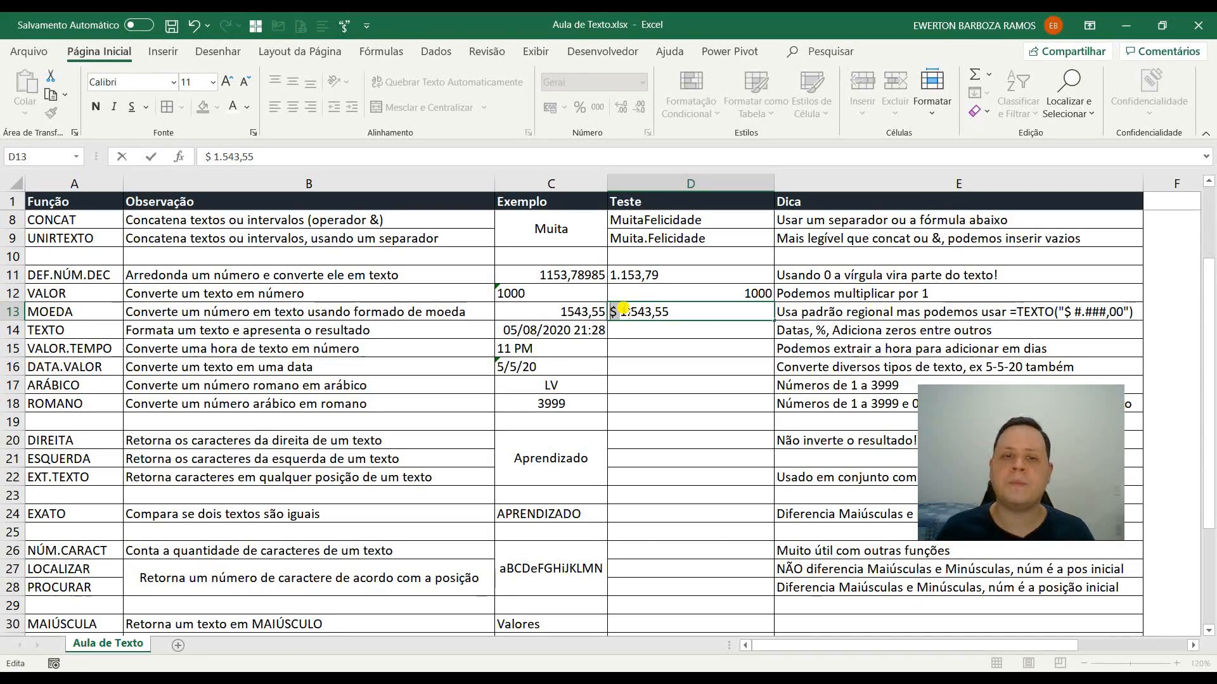
key(Escape)
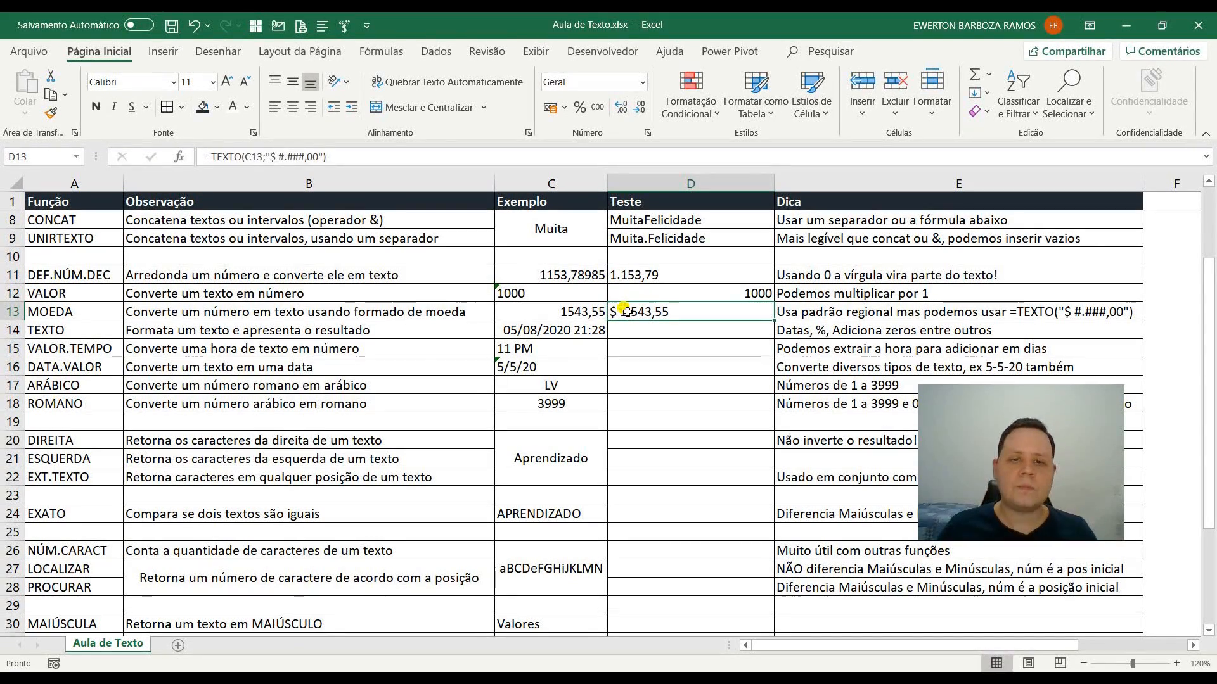
key(Return)
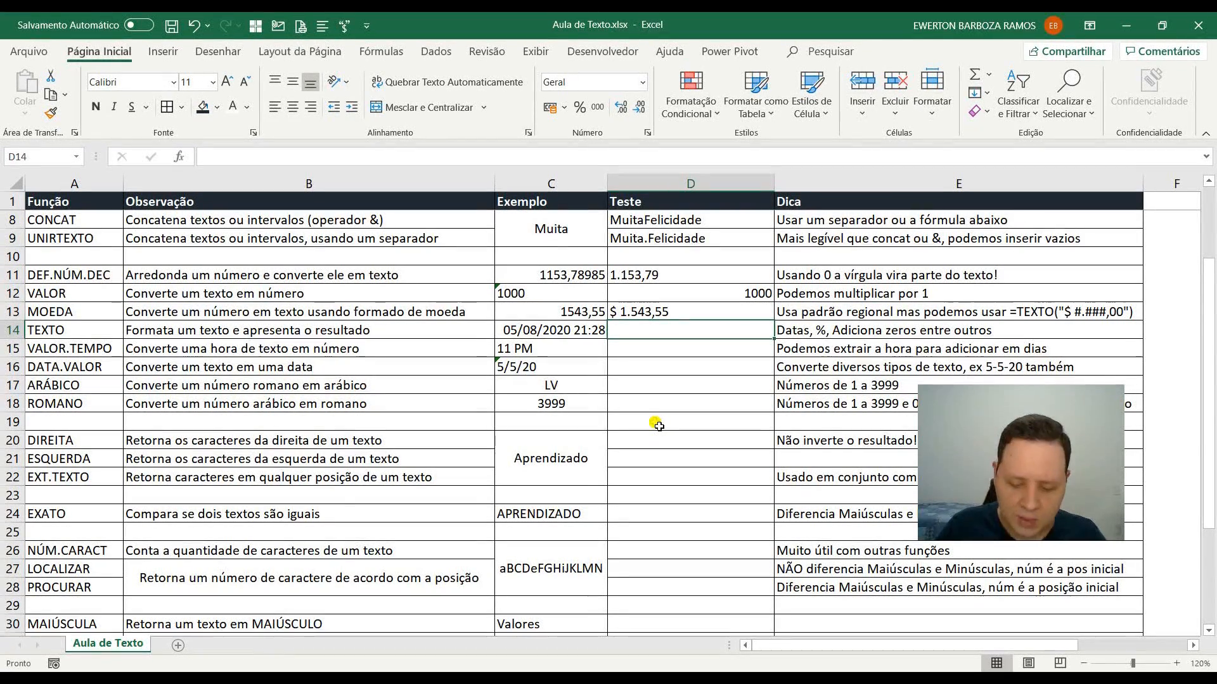
text(=TEXTO()
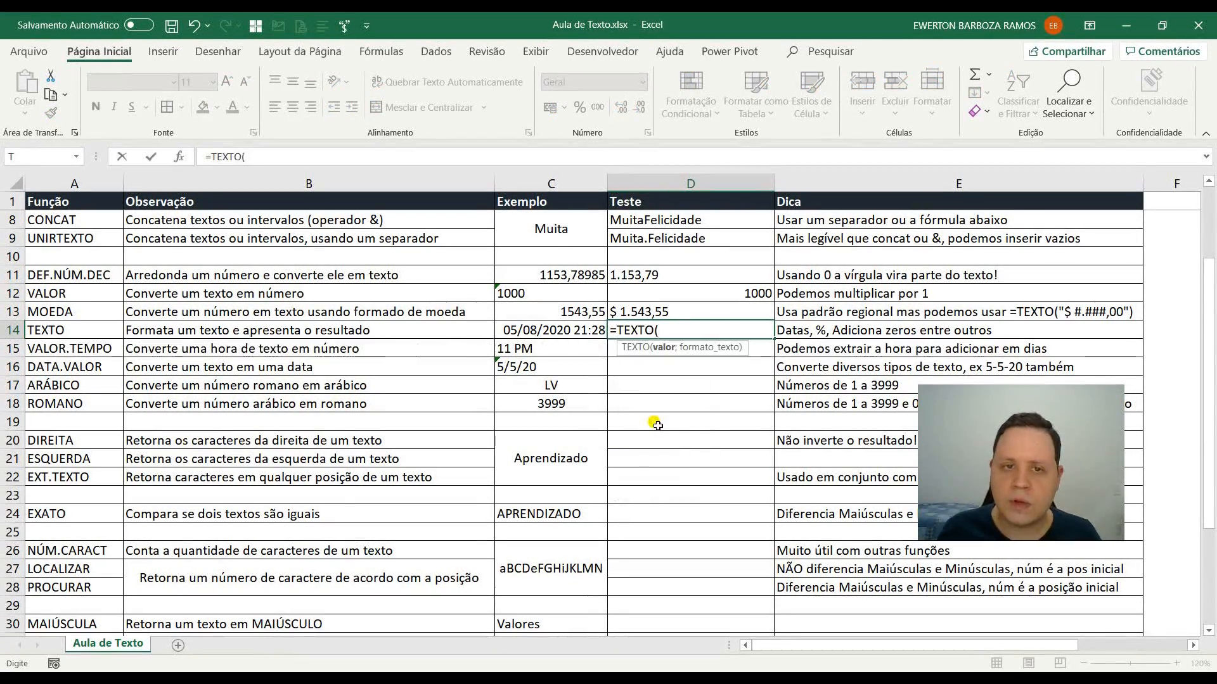
click(548, 296)
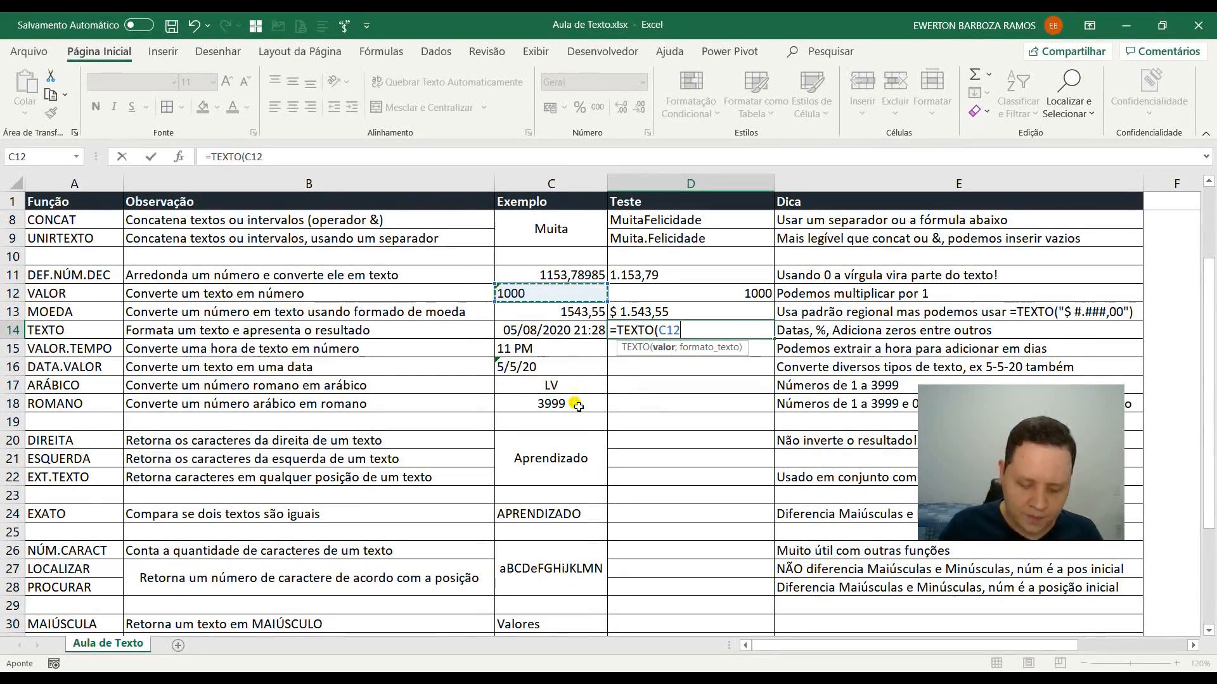
text(;")
text(0000000000)
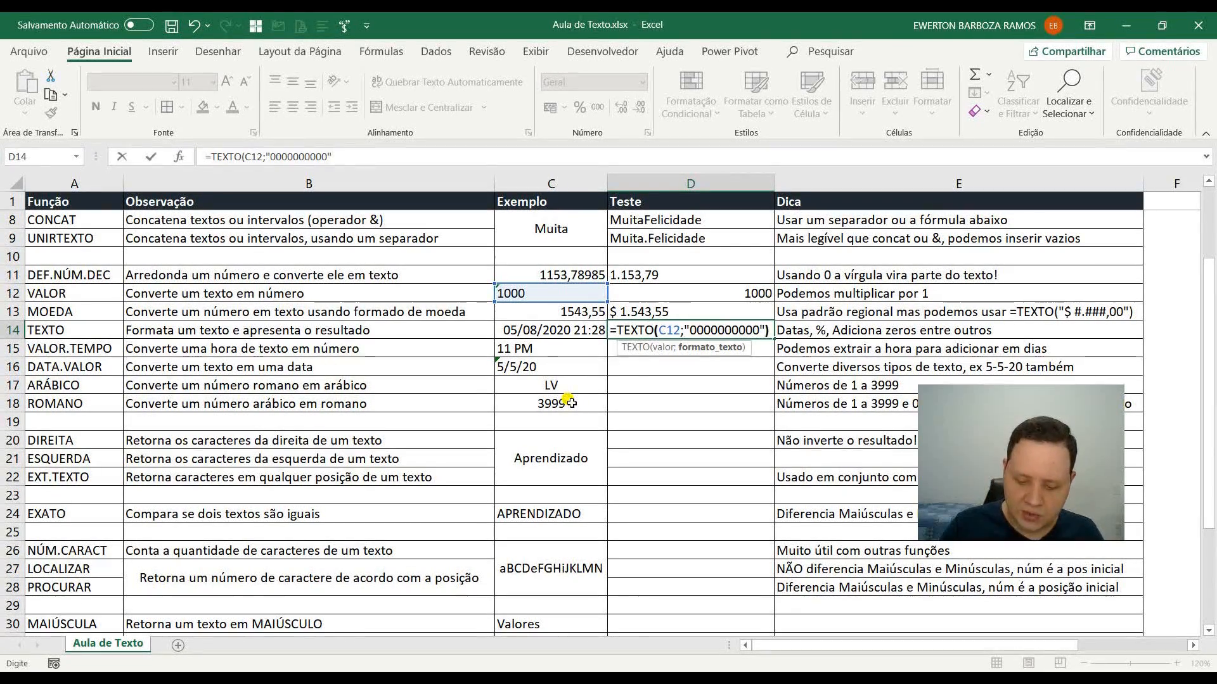
key(ctrl+Return)
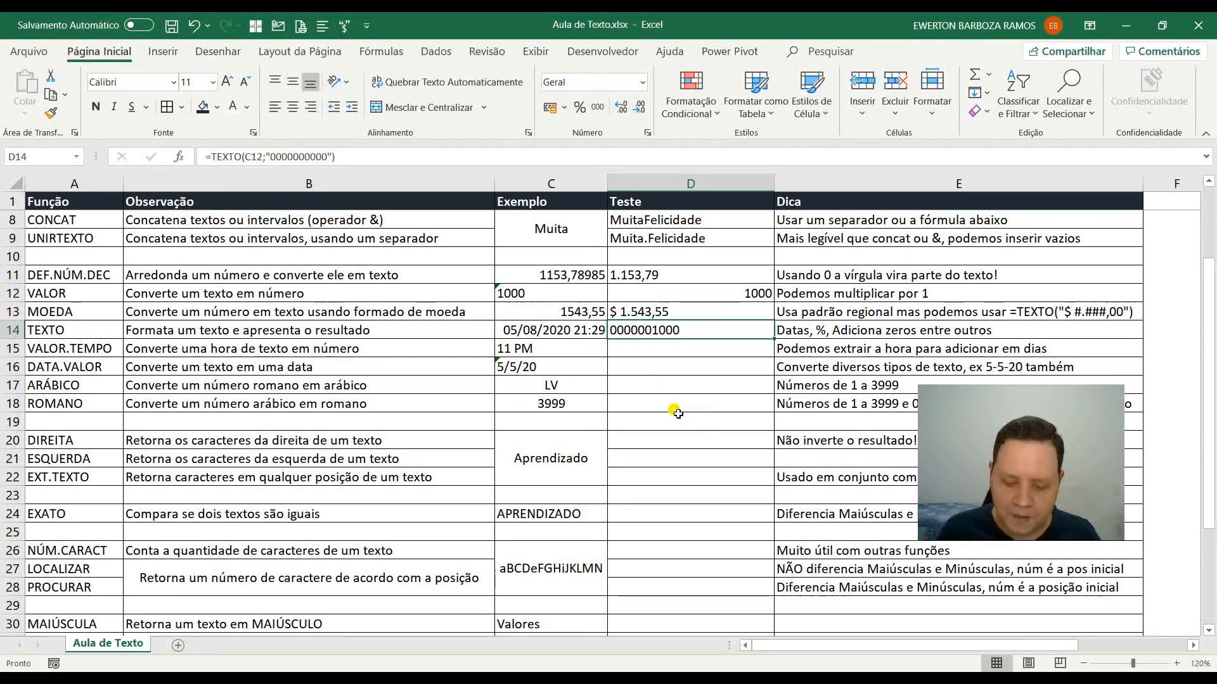
Evaluate the zero-padding formula in D14 in place, highlight some of its leading zeros, and leave the cell without saving
key(F2)
key(F9)
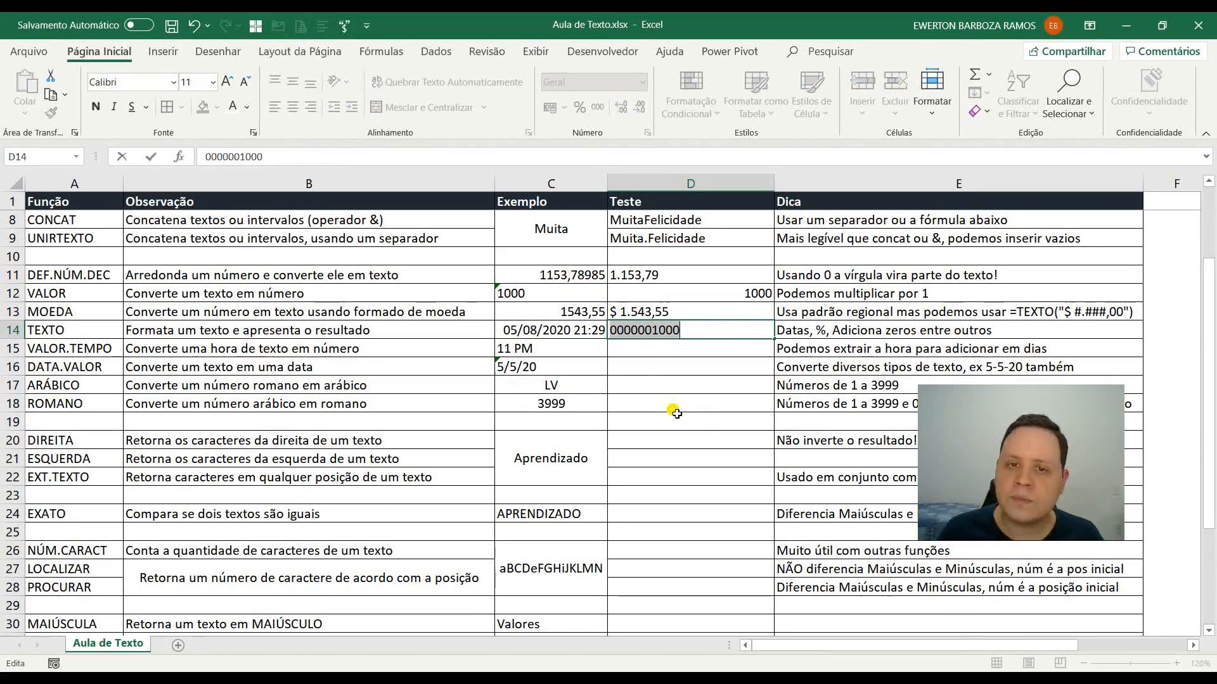
click(659, 332)
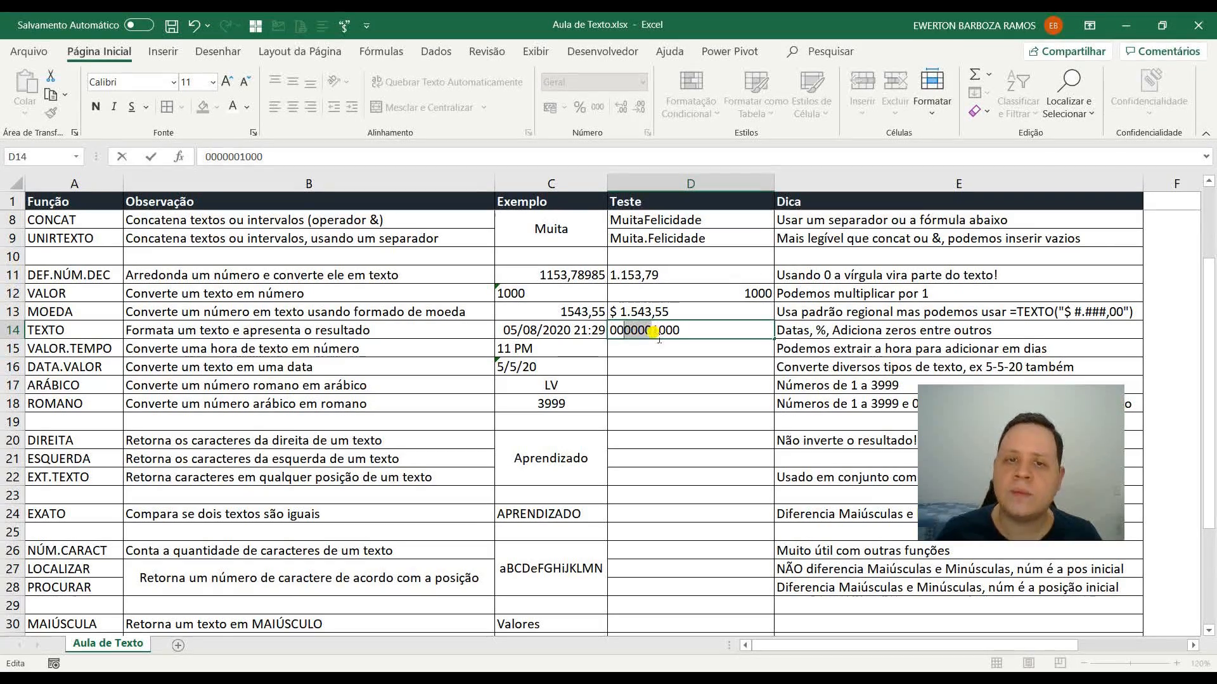
key(Escape)
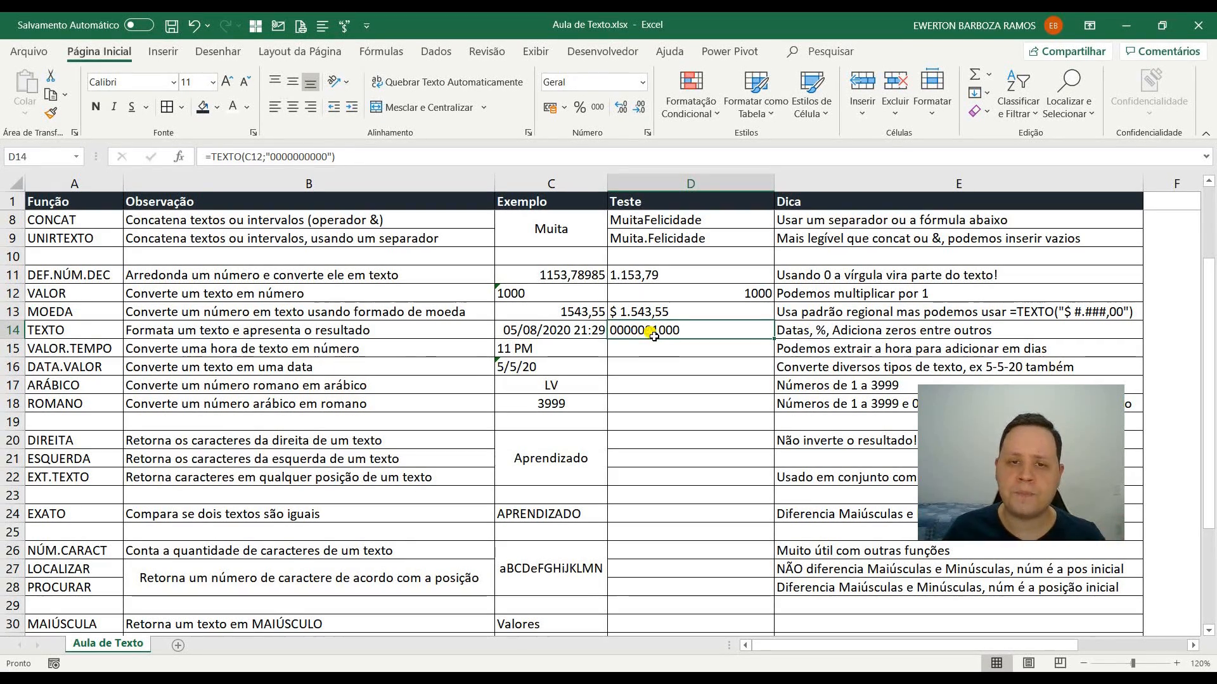
Replace the formula in D14 with =TEXTO(C14;"mmm/aa") to show the example date as abbreviated month and two-digit year
text(=)
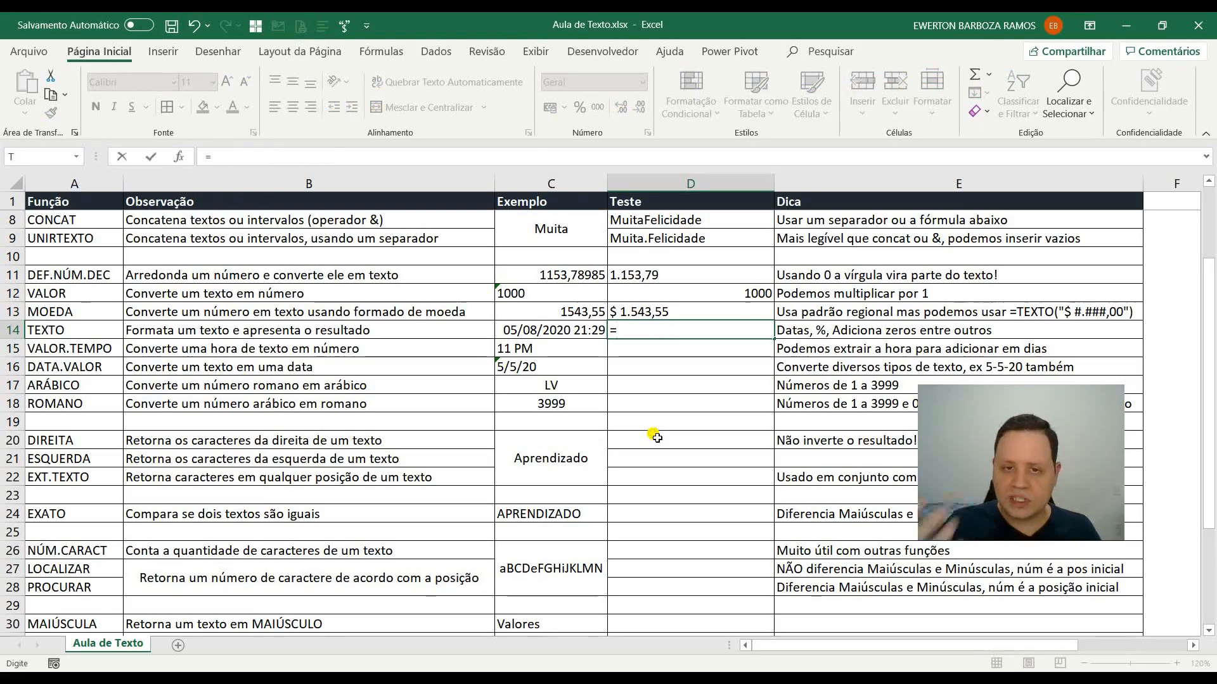
text(TEXTO()
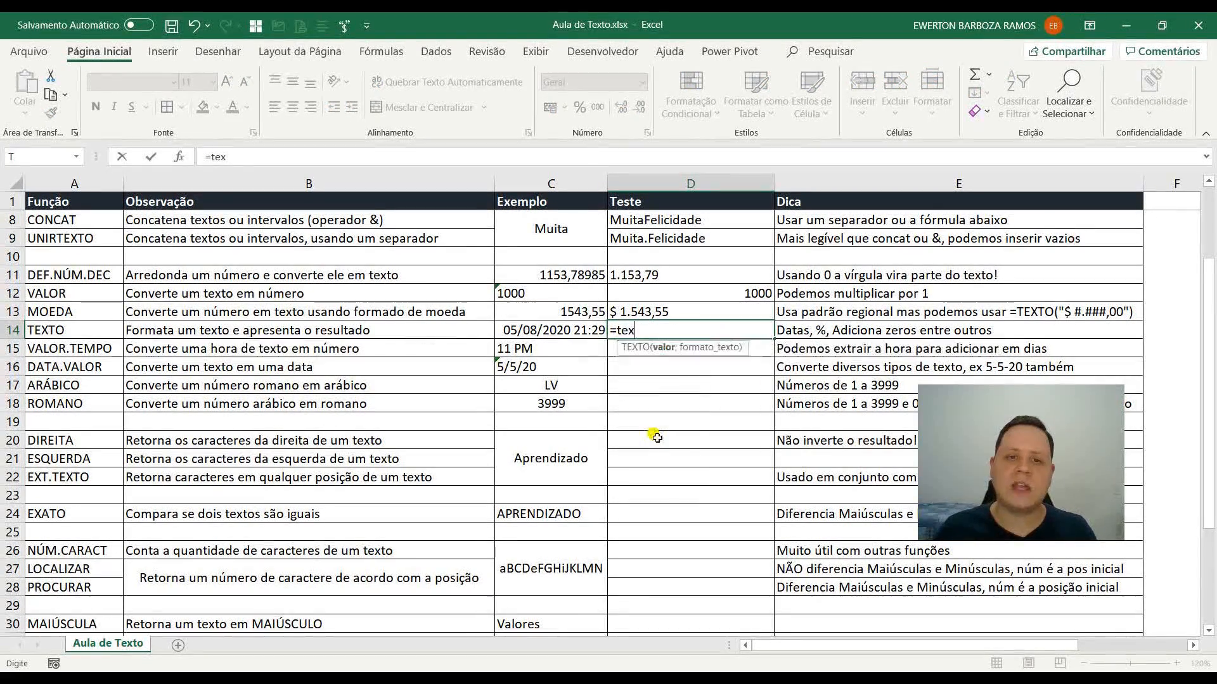
click(524, 327)
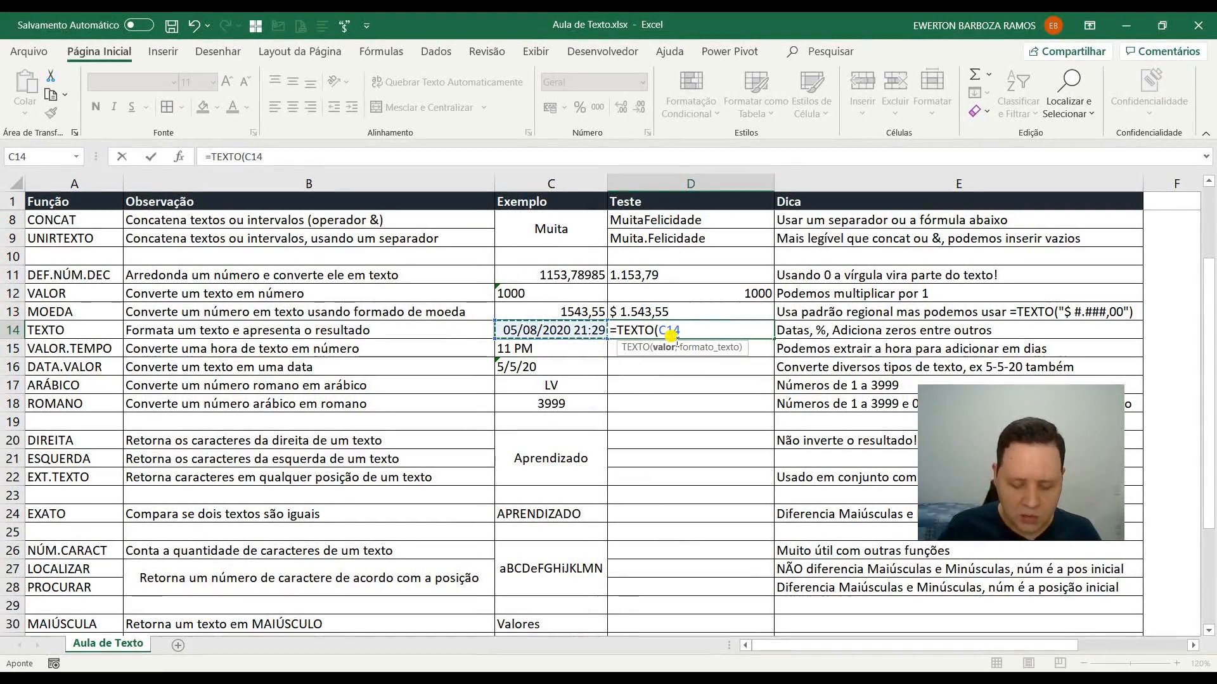
text(;")
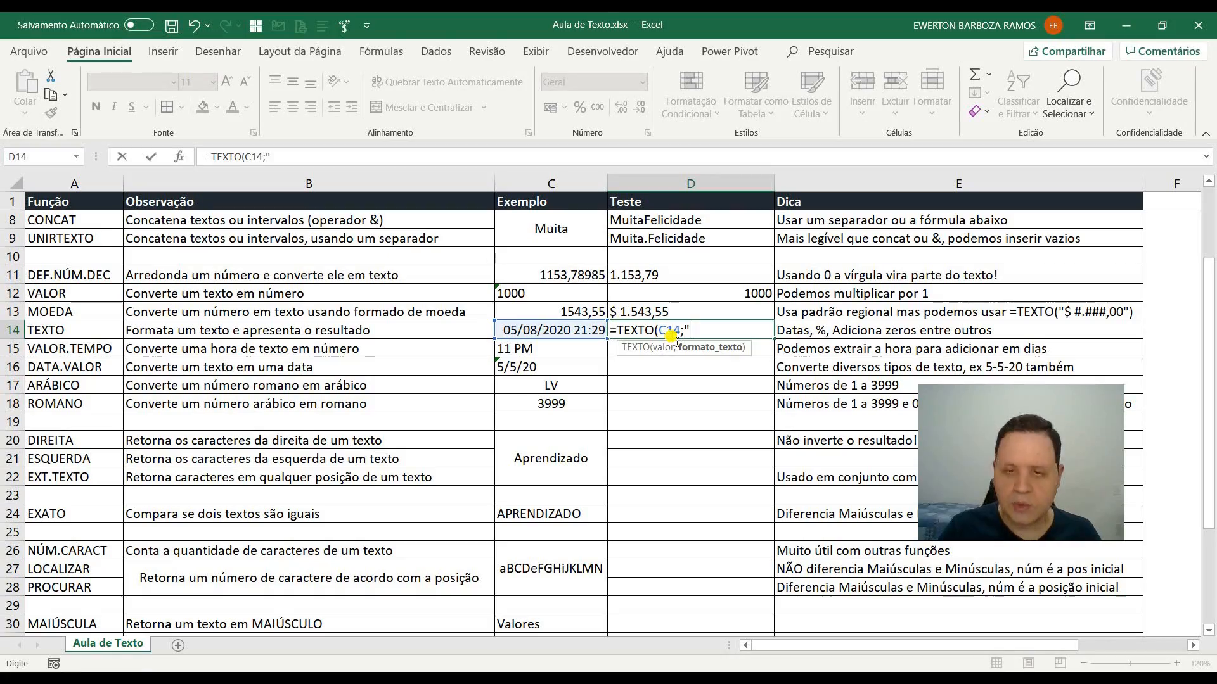
text(mm)
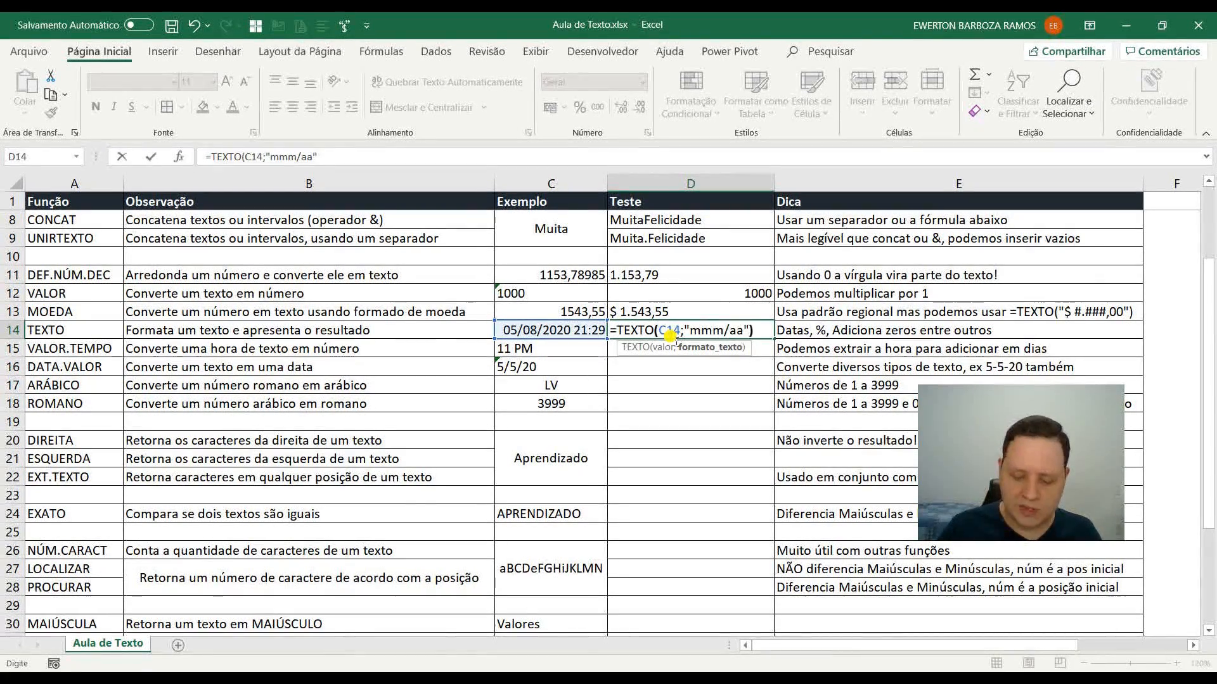
text(m/aa"))
key(ctrl+Return)
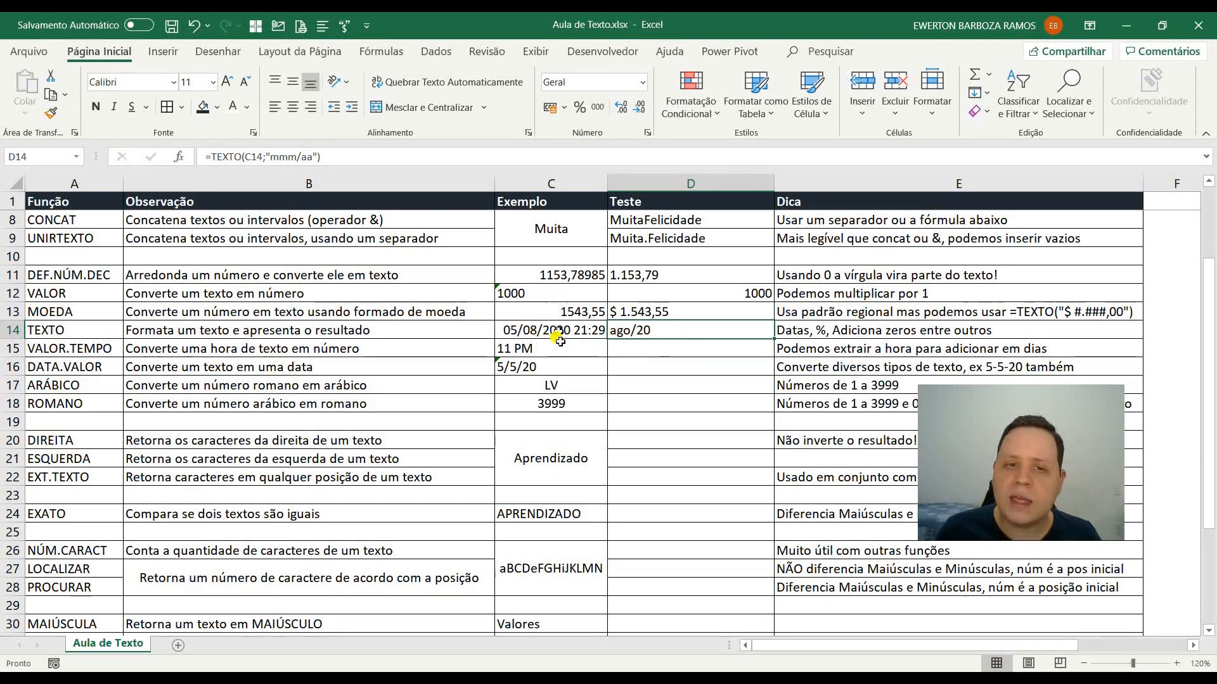
Extend the year format of the TEXTO formula in D14 to four digits, making it =TEXTO(C14;"mmm/aaaa")
click(309, 159)
text(aa)
key(ctrl+Return)
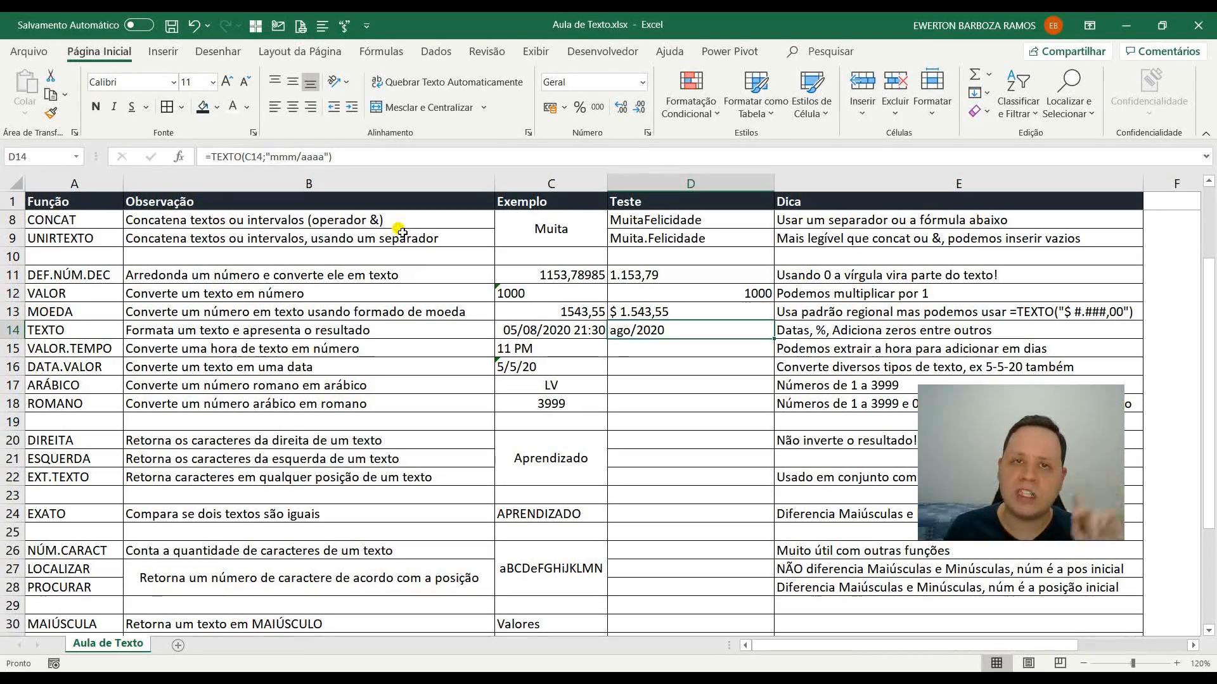
Enter =VALOR.TEMPO(C15) in D15 to convert the text time in C15 into a number
key(Down)
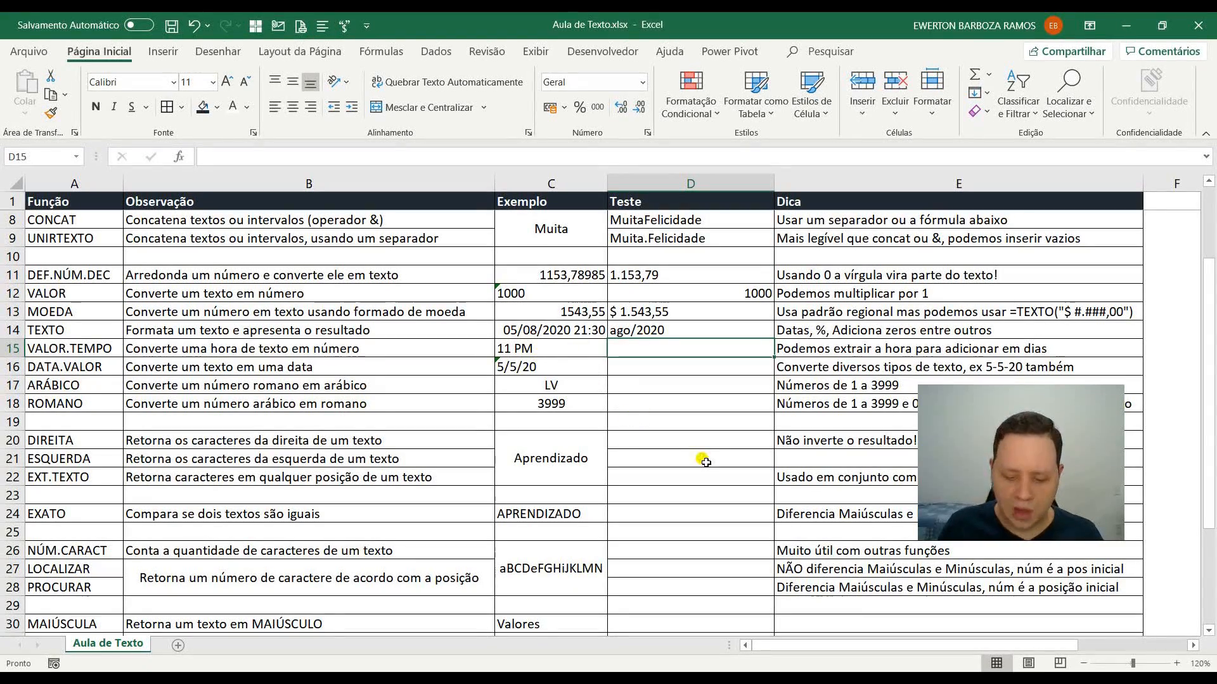
text(=va)
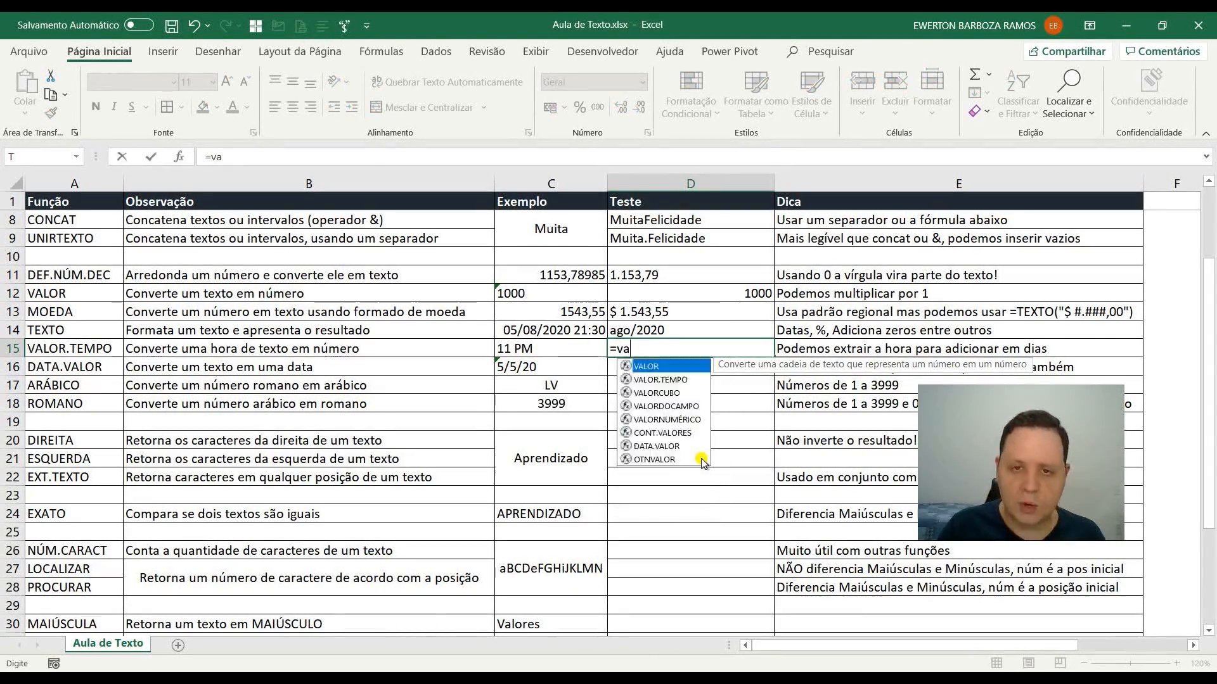
text(lo)
key(Down)
key(Tab)
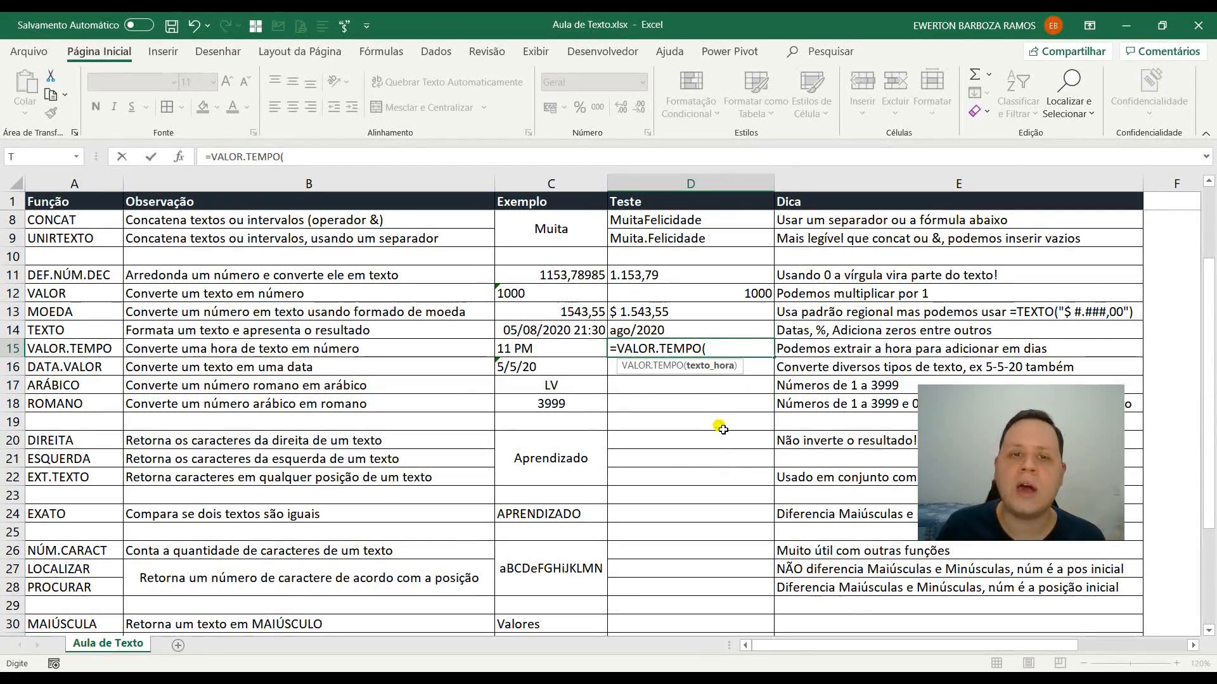
click(552, 352)
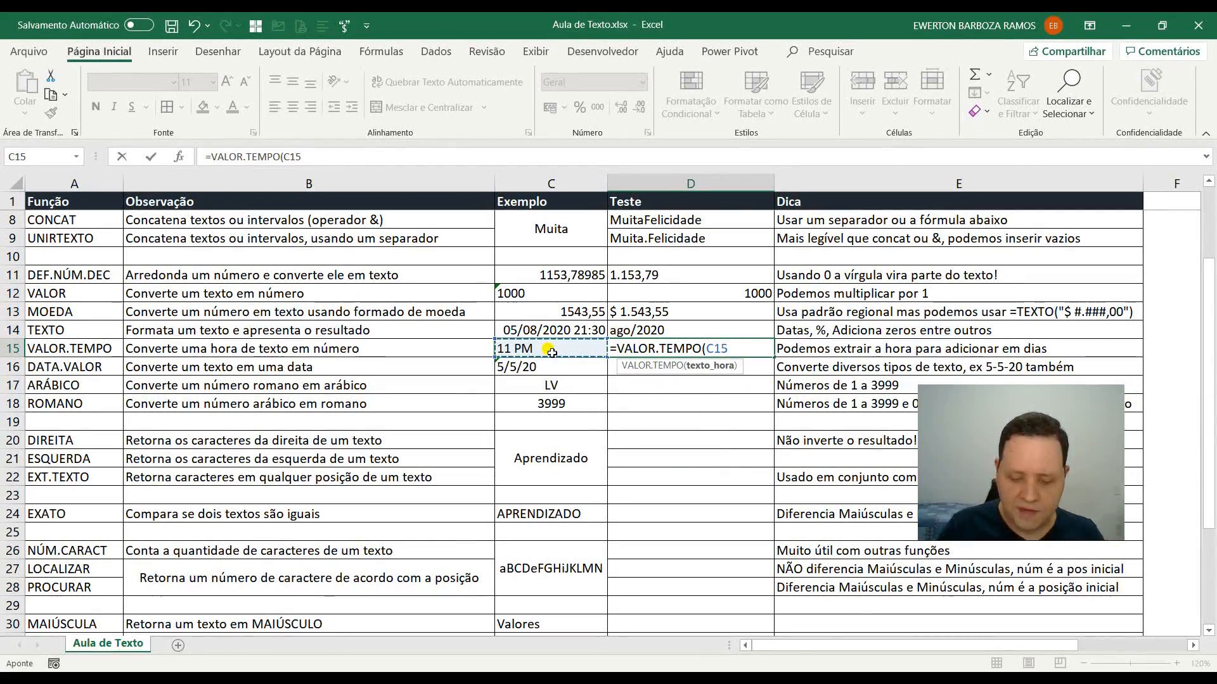
text())
key(ctrl+Return)
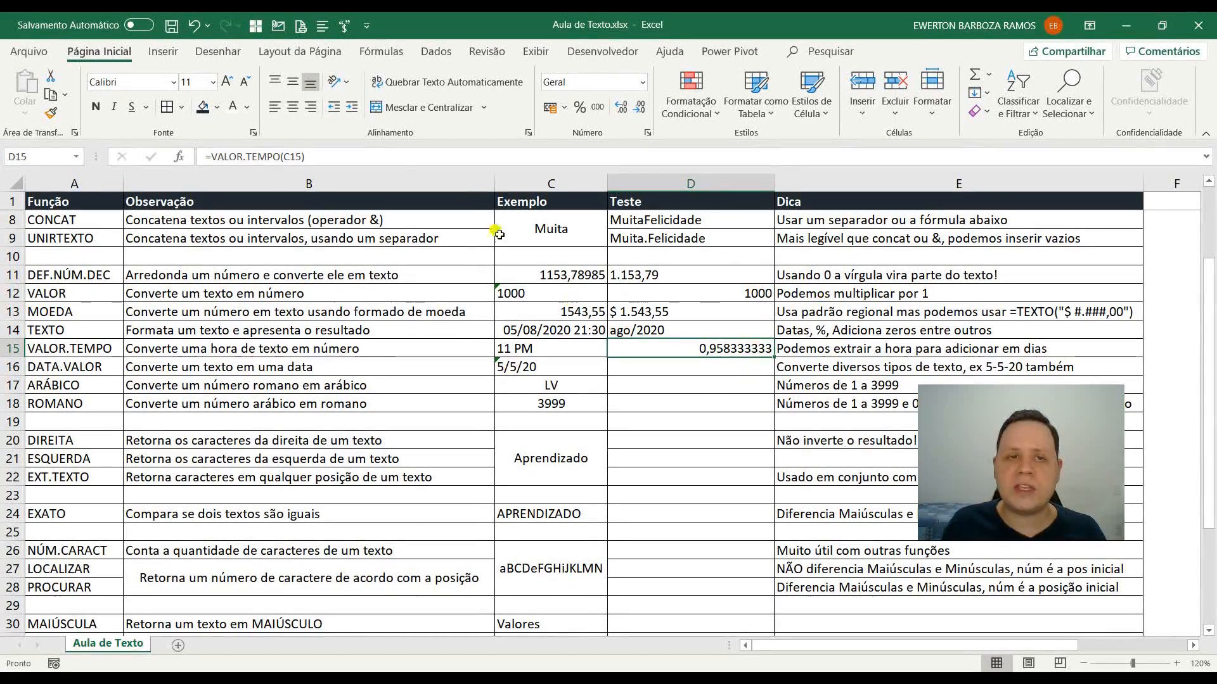
Try adding C14 to the VALOR.TEMPO formula in D15 and formatting it as Data Abreviada, and undo both changes
click(315, 156)
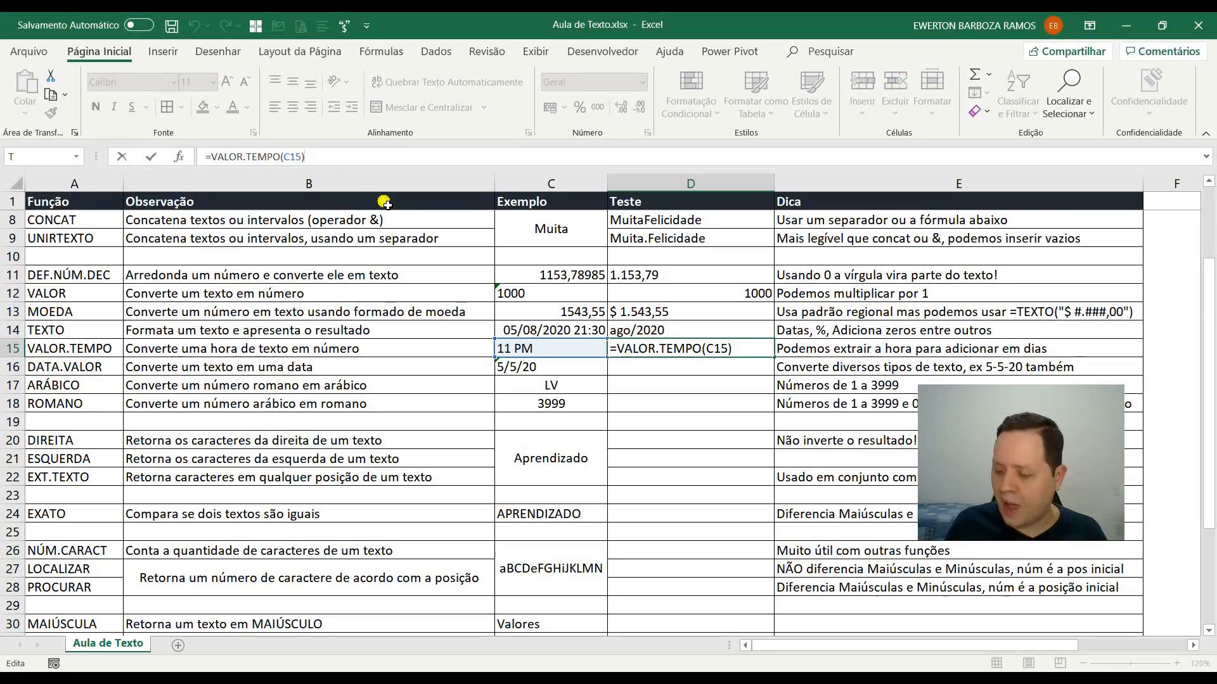
click(533, 336)
key(ctrl+Return)
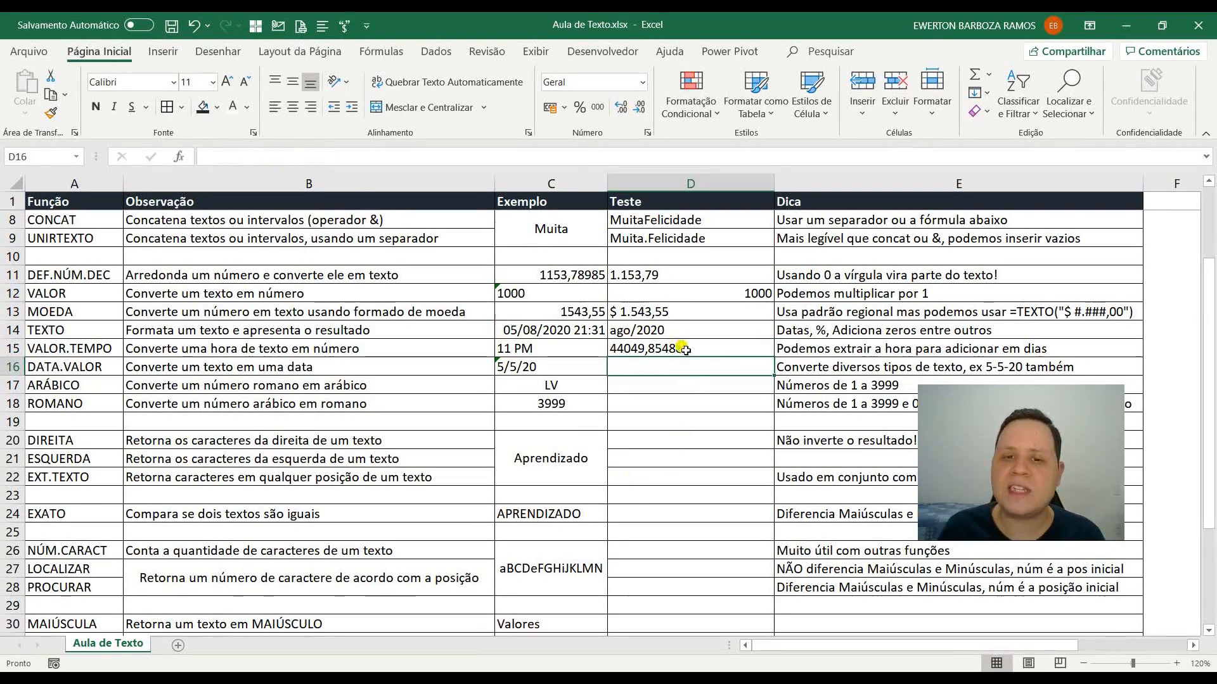
click(643, 82)
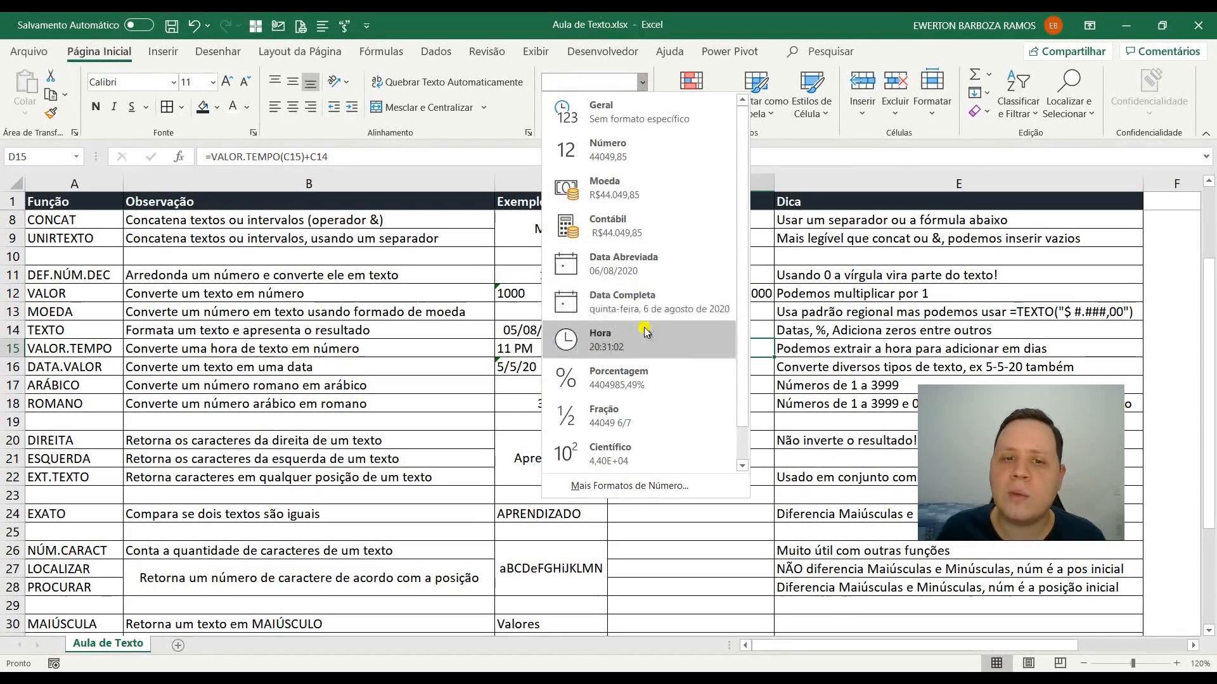
scroll(646, 348, down, 1)
click(638, 240)
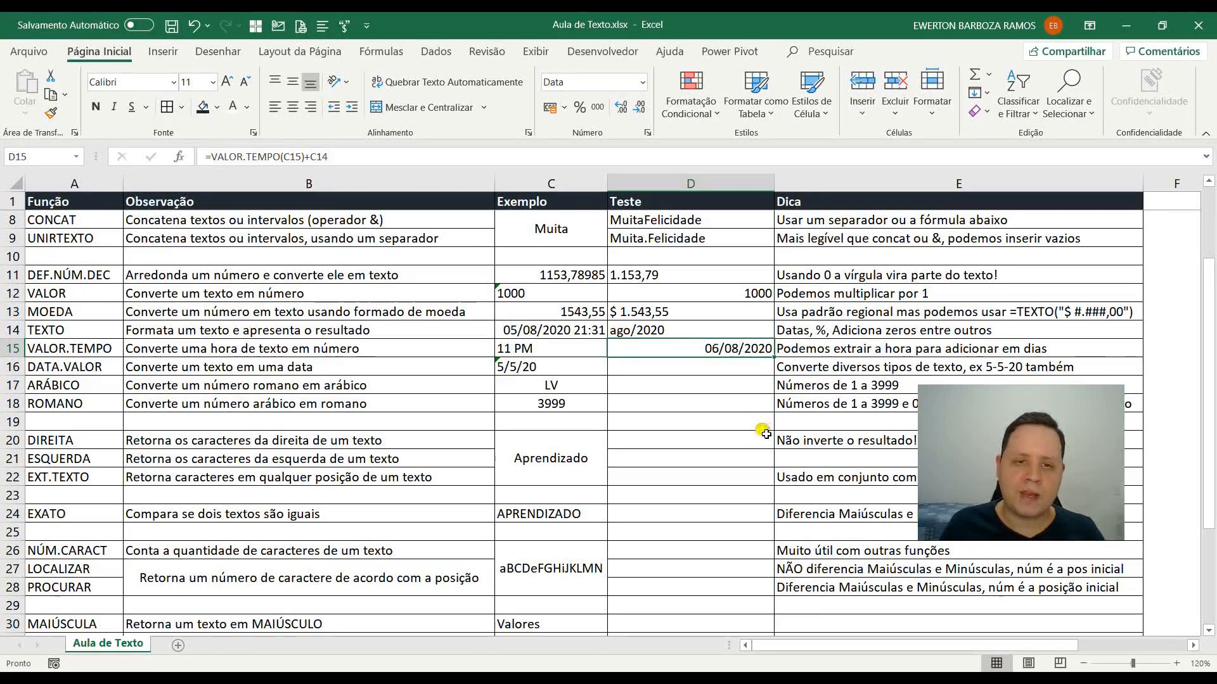
key(ctrl+z)
key(ctrl+z)
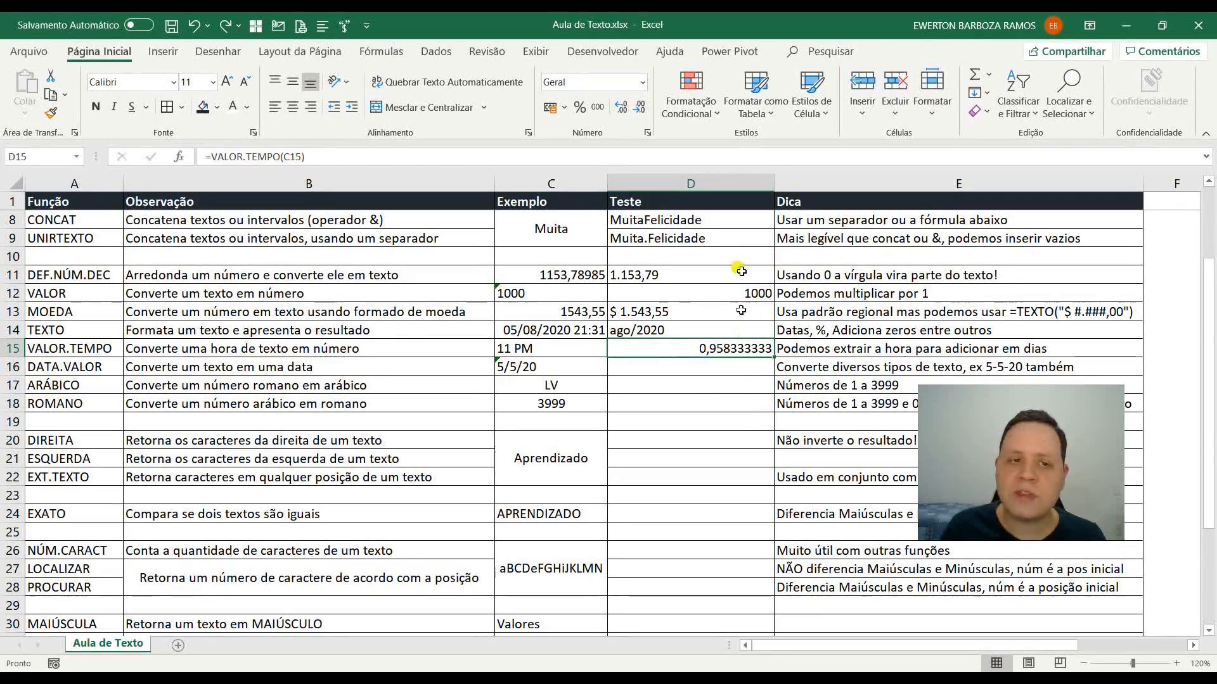
Inspect the text date in C16 in edit mode and leave the cell without changing it
click(727, 374)
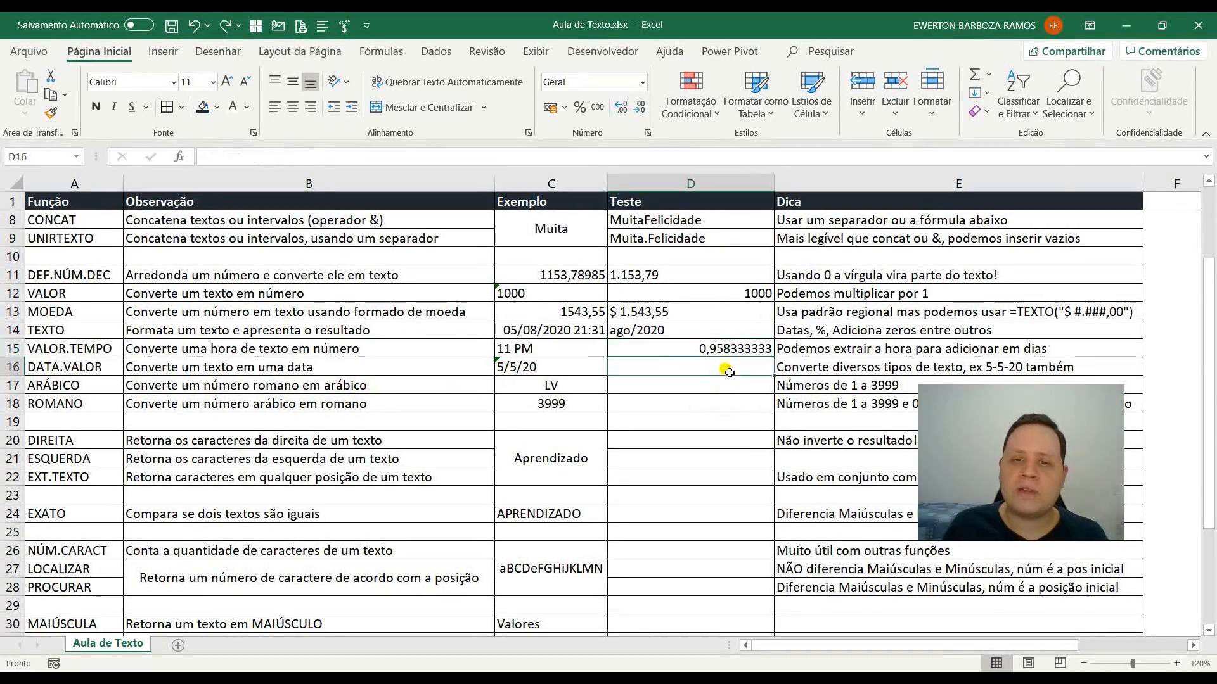
scroll(735, 461, down, 2)
scroll(737, 461, up, 3)
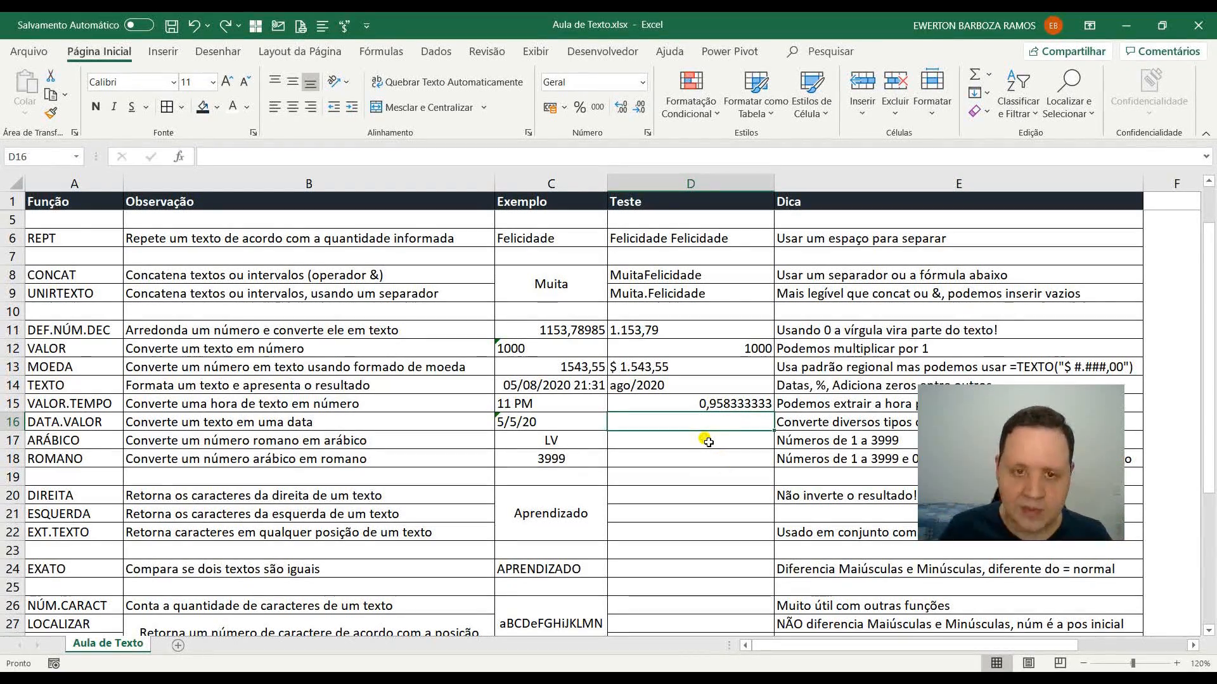
click(577, 418)
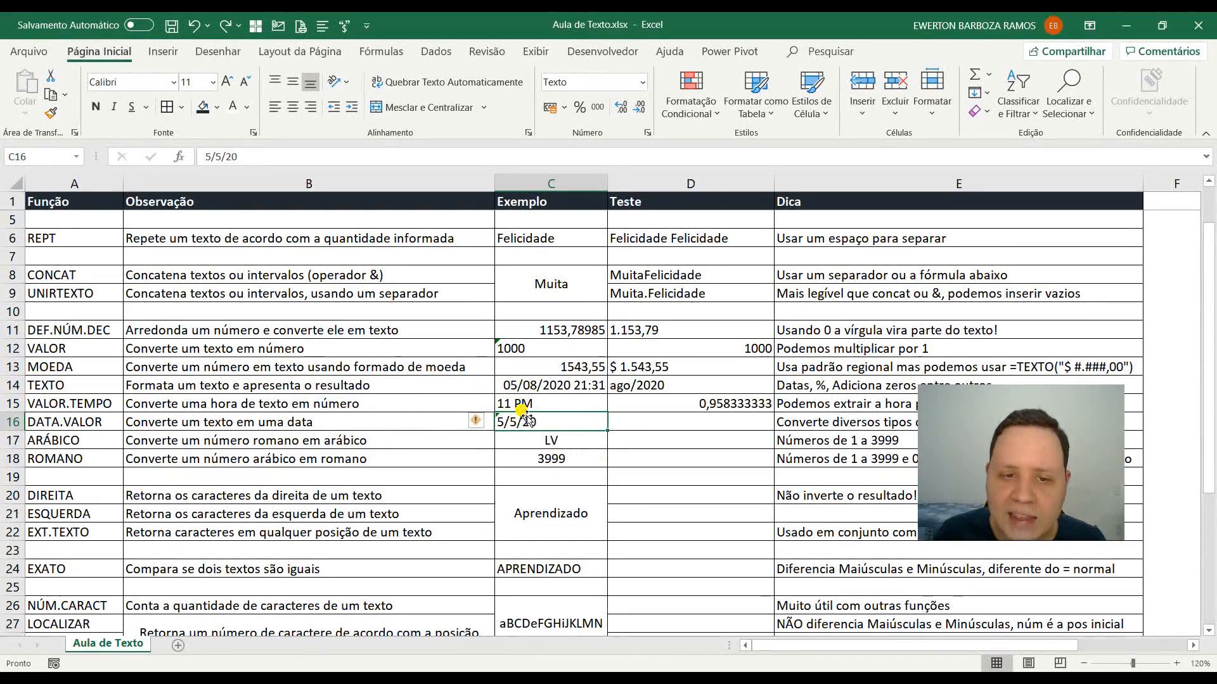
key(F2)
key(Escape)
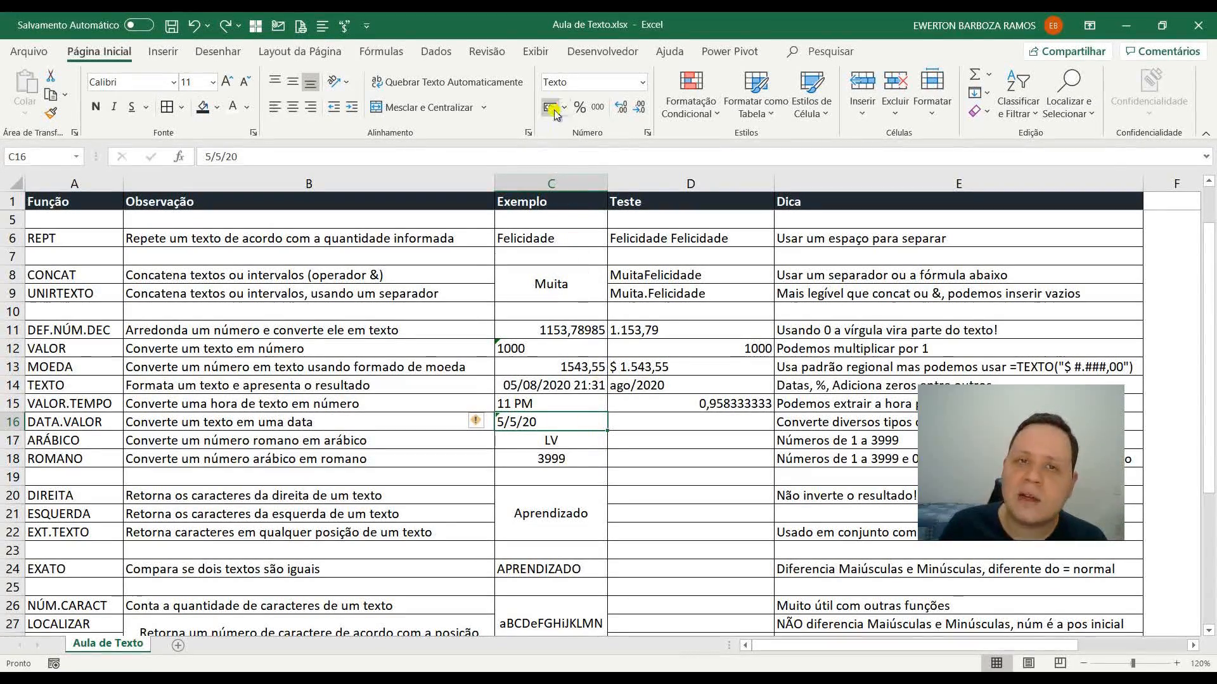
Enter =DATA.VALOR(C16) in D16 and format the cell as Data Abreviada
click(655, 428)
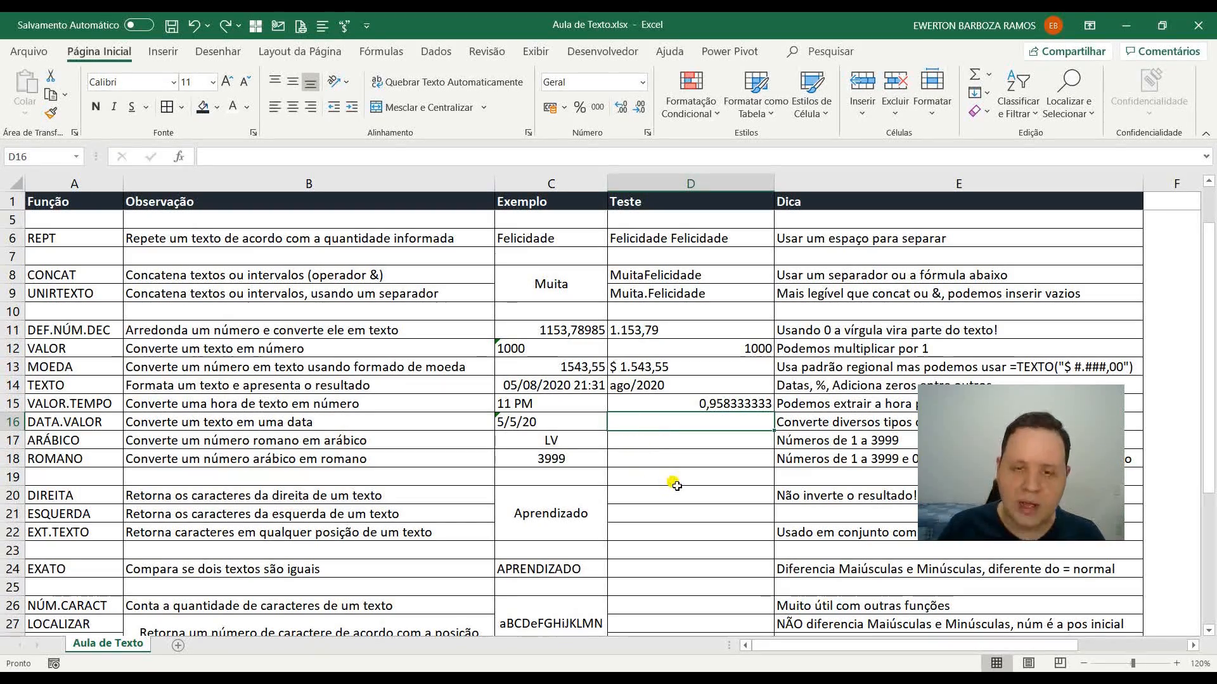
text(=data)
key(Down)
key(Tab)
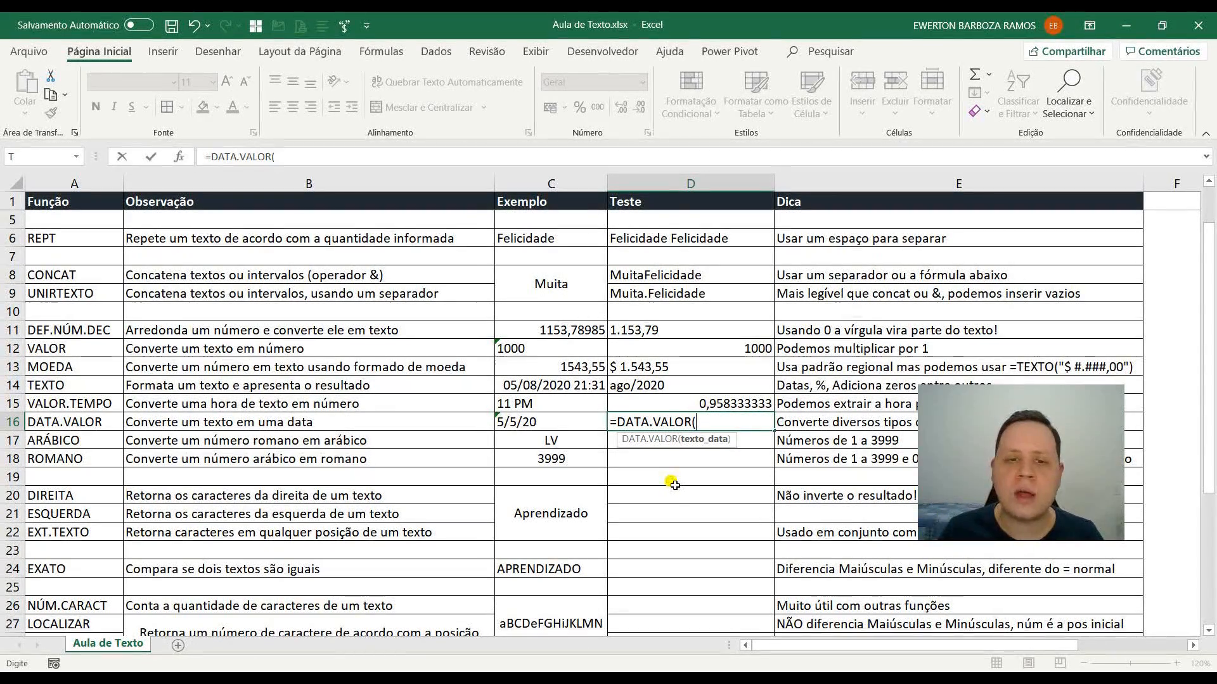
click(536, 423)
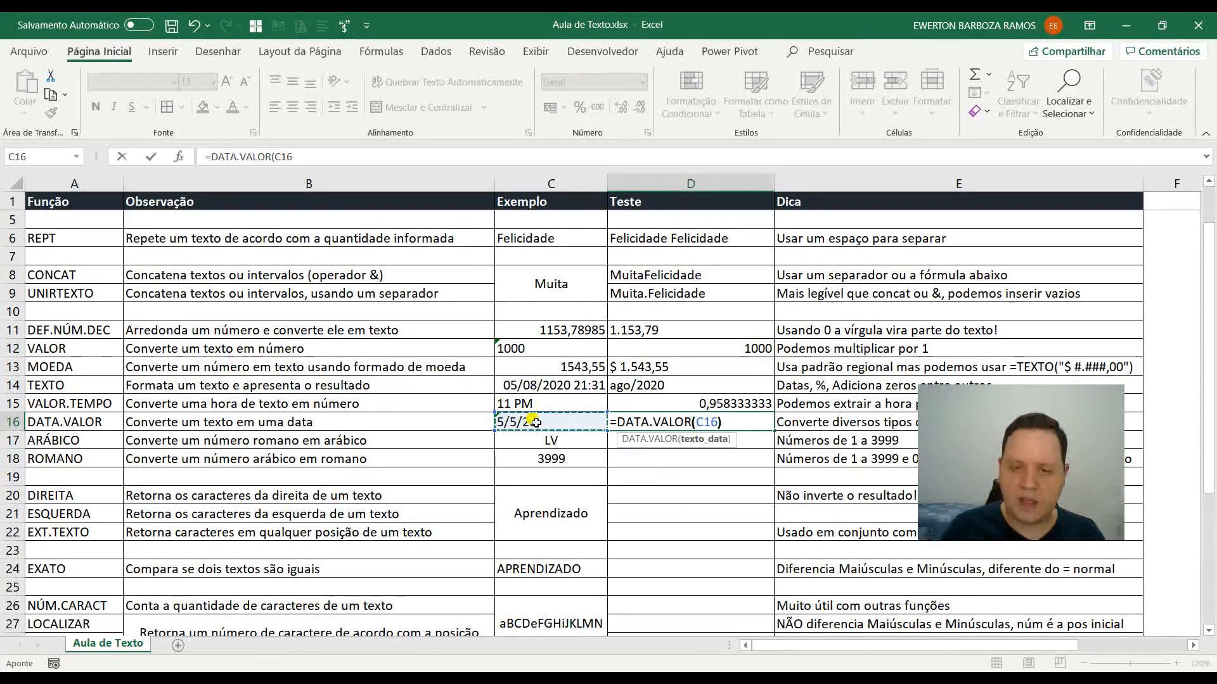
key(ctrl+Return)
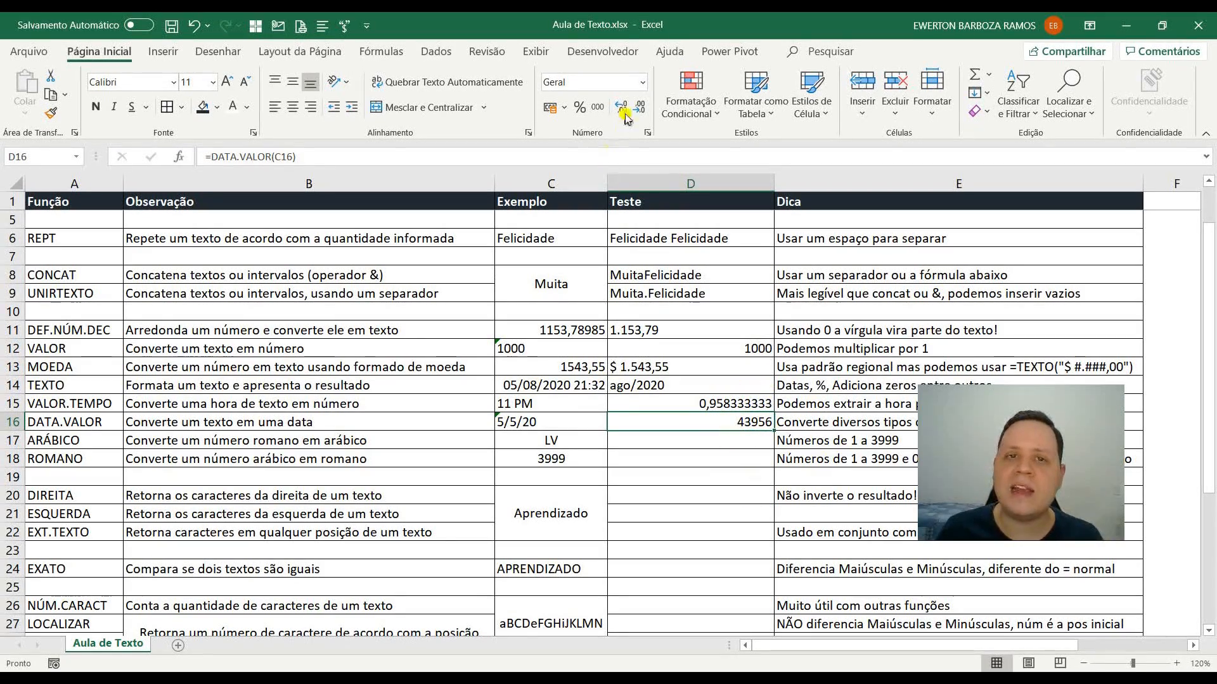
click(644, 81)
click(627, 260)
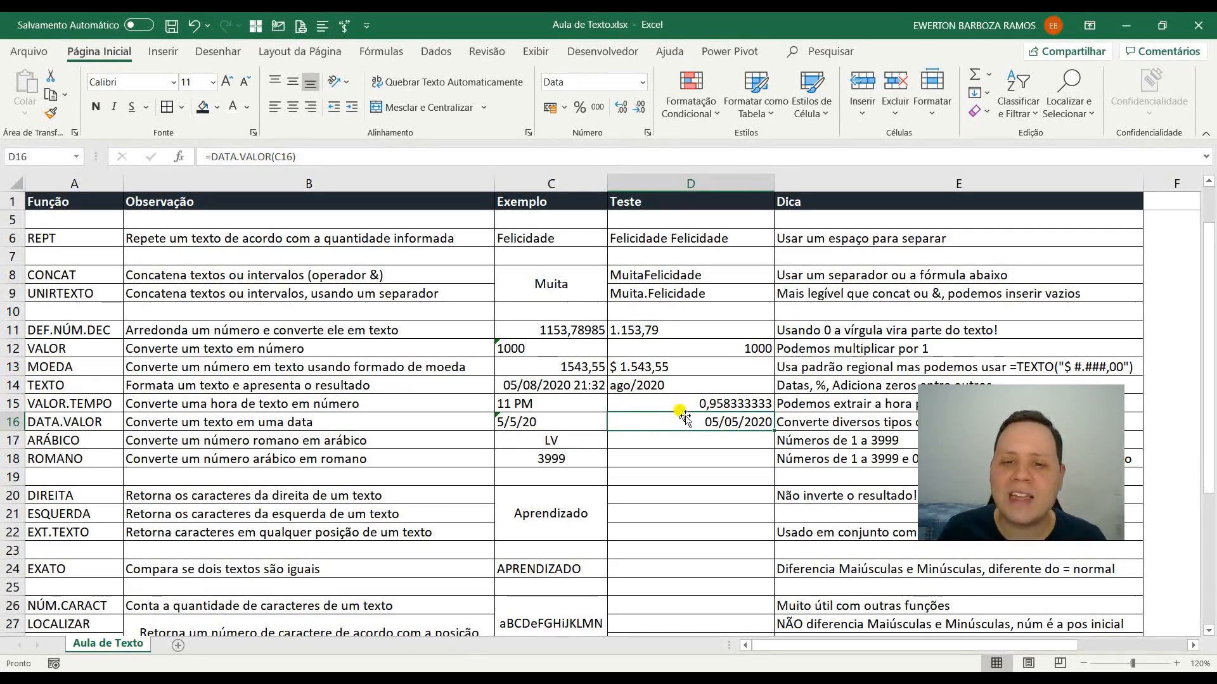
drag(63, 426, 703, 422)
Enter =ARÁBICO(C17) in D17 to convert the Roman numeral in C17 into an Arabic number
click(693, 444)
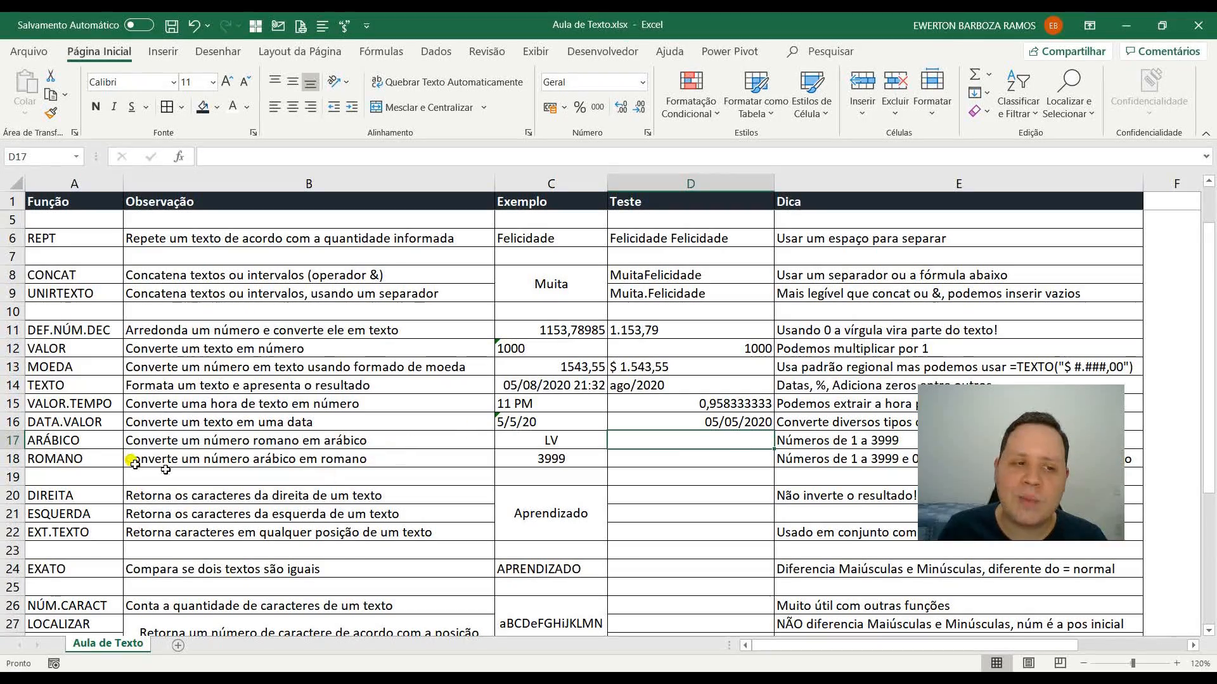
drag(101, 443, 669, 438)
drag(95, 451, 444, 461)
click(681, 440)
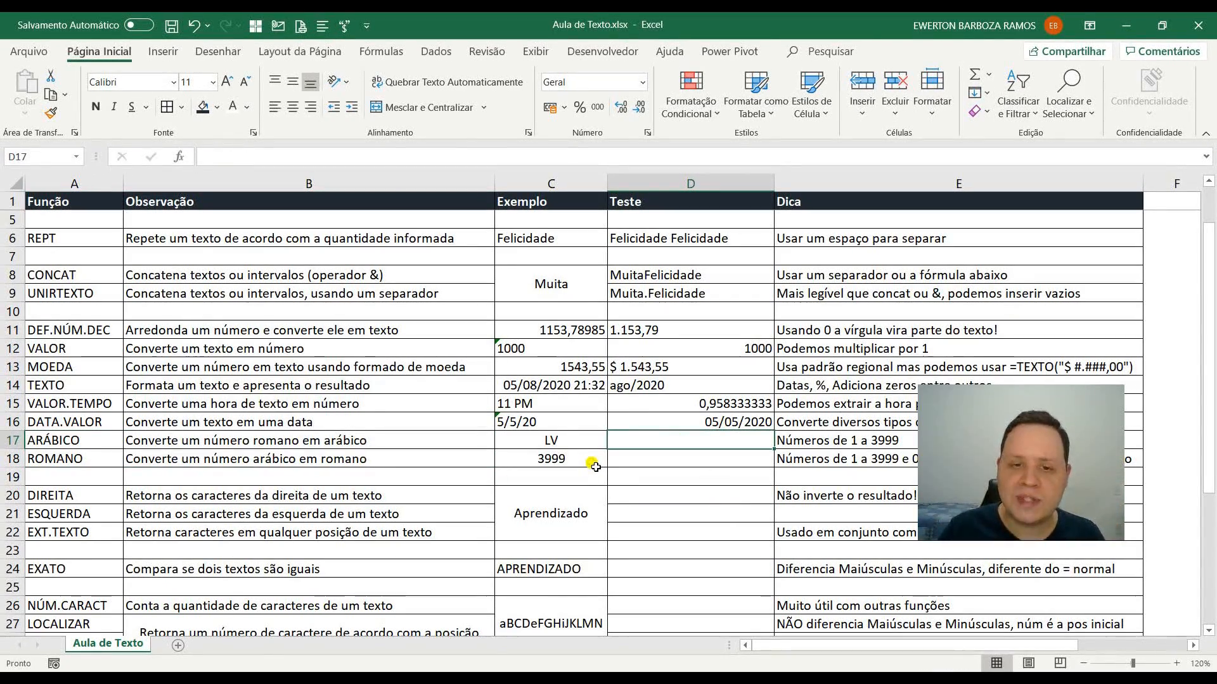
text(=ar)
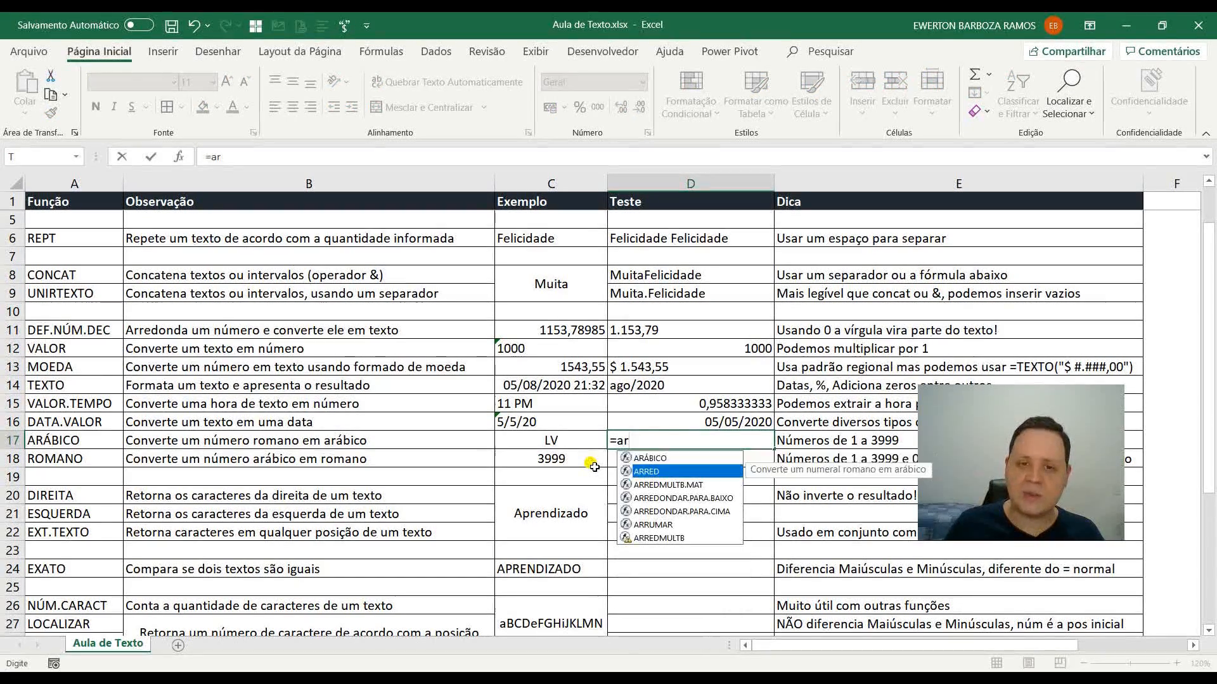
key(Tab)
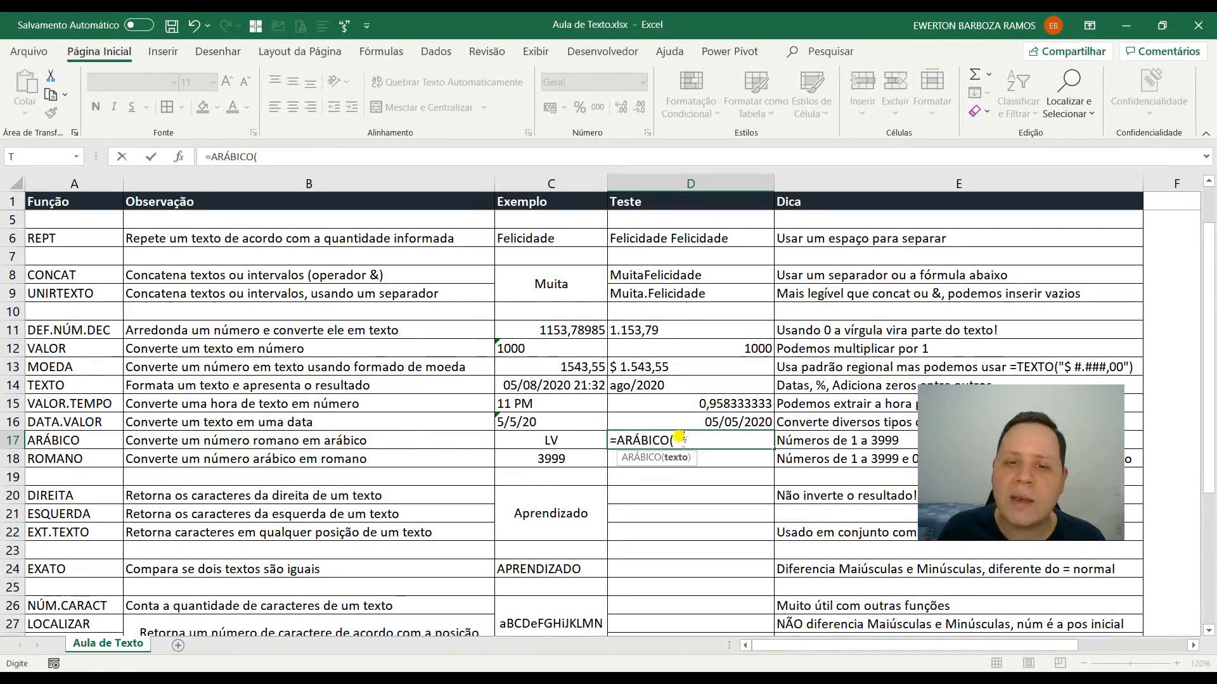
click(571, 440)
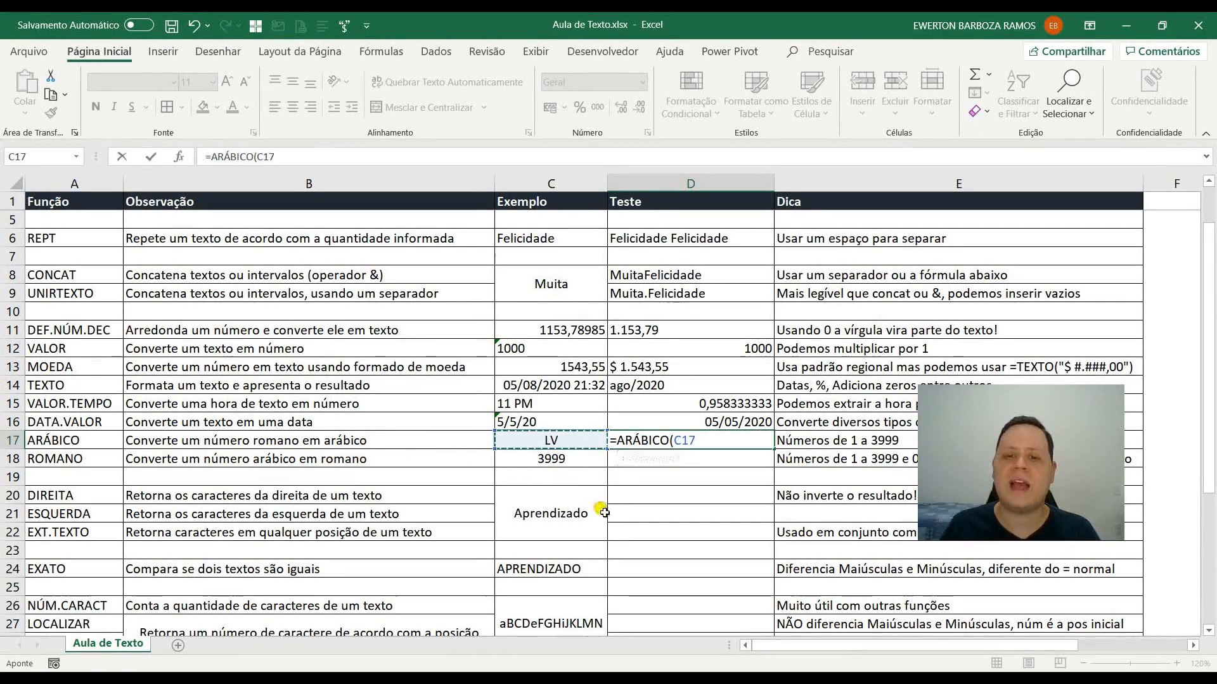
key(Return)
click(747, 441)
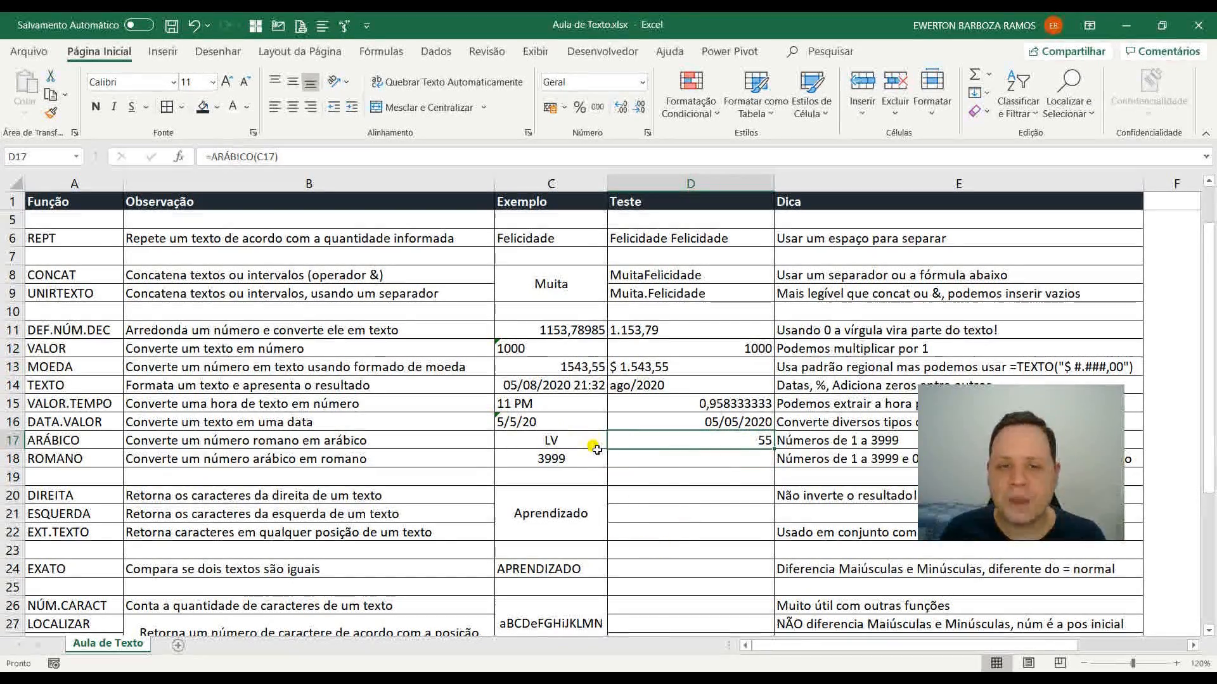
Enter =ROMANO(C18) in D18, browsing the styles of the optional forma argument and leaving that argument out
key(Down)
text(=rom)
key(Tab)
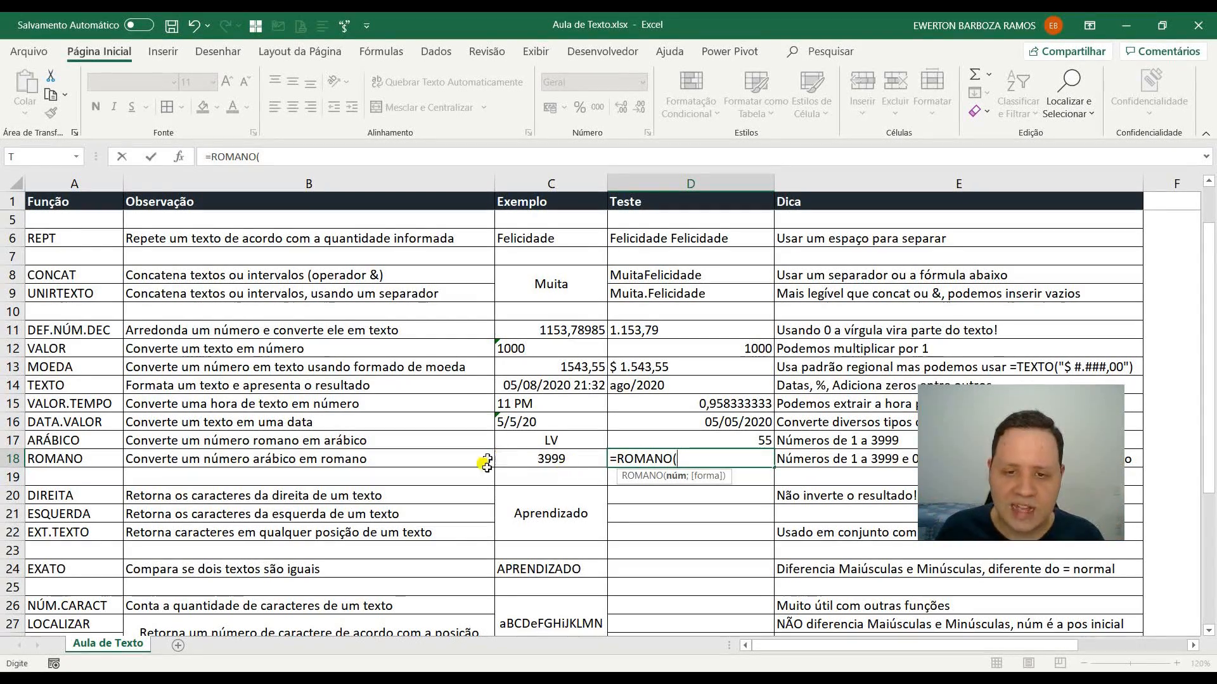
click(555, 458)
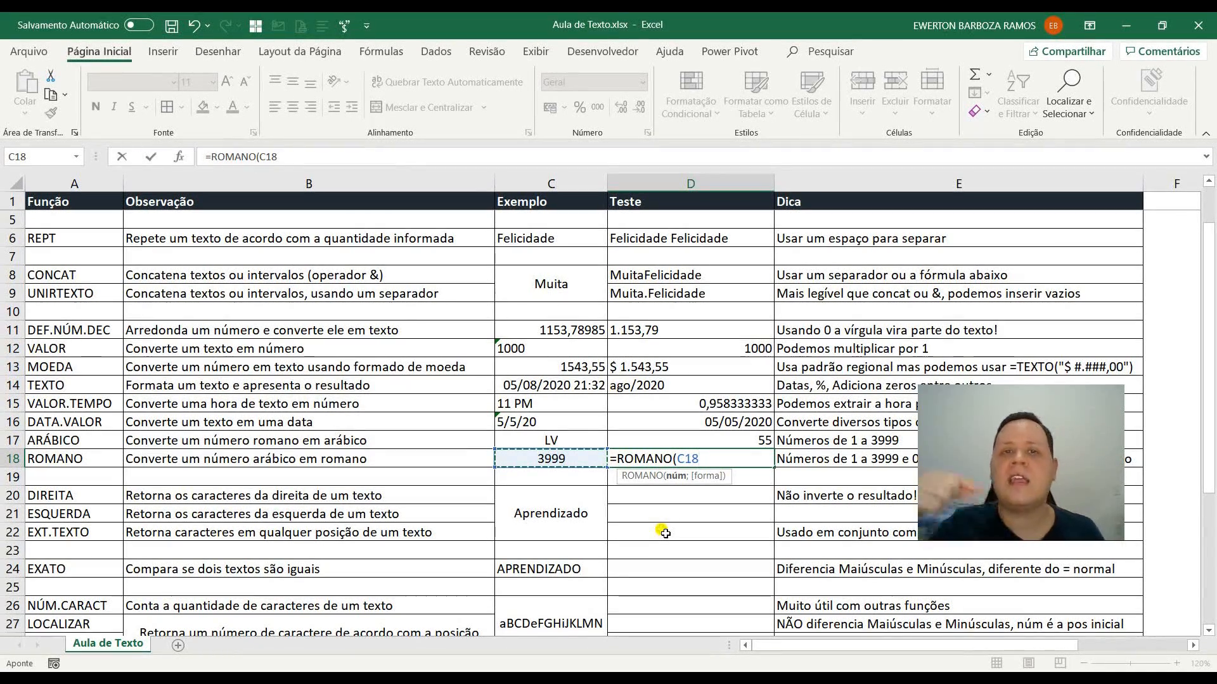
text(;)
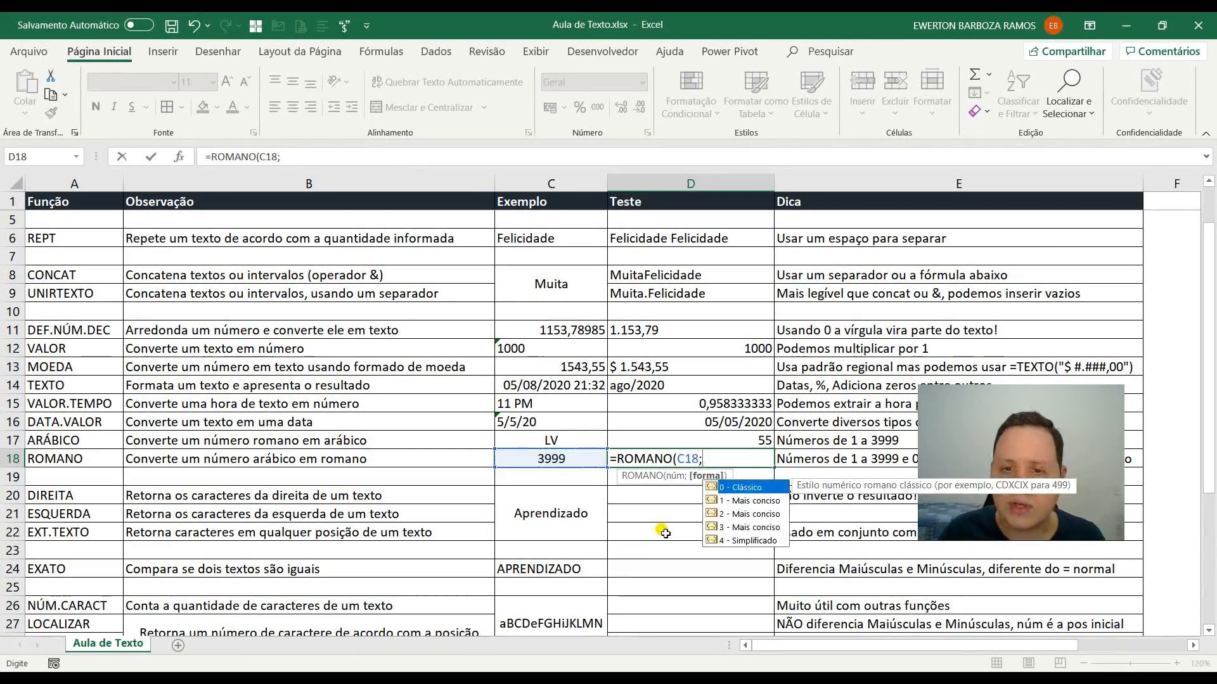
key(Down)
key(Down)
key(Down)
key(Up)
key(Up)
key(Up)
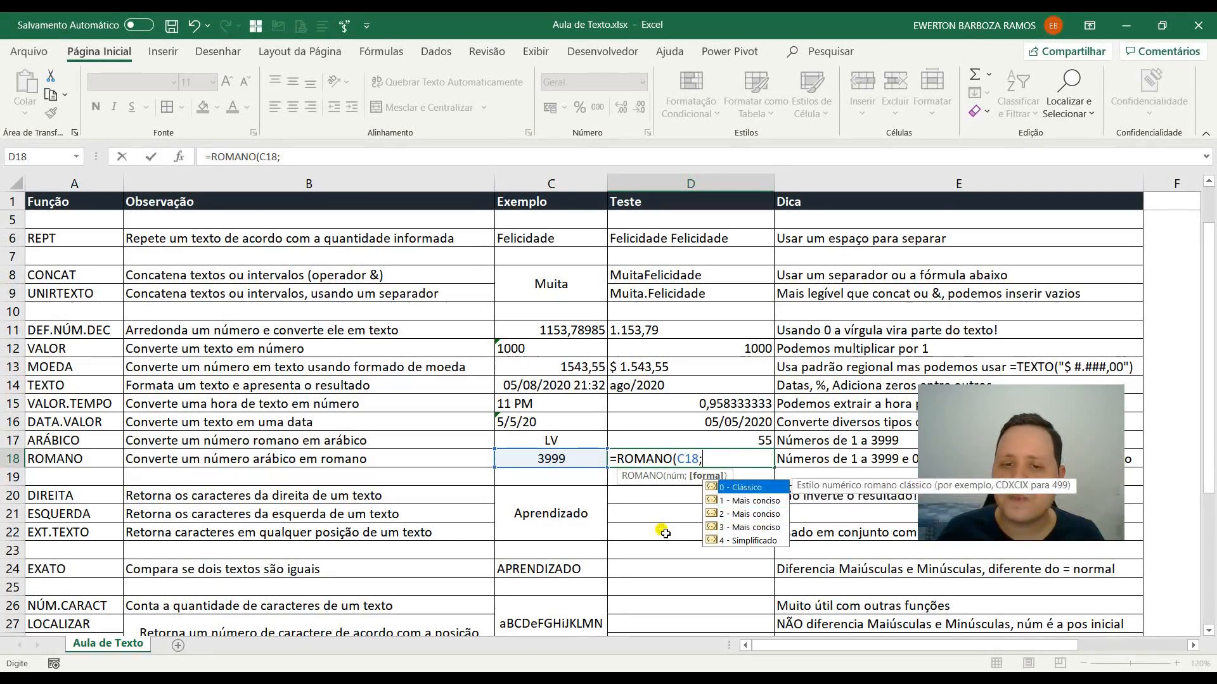
key(BackSpace)
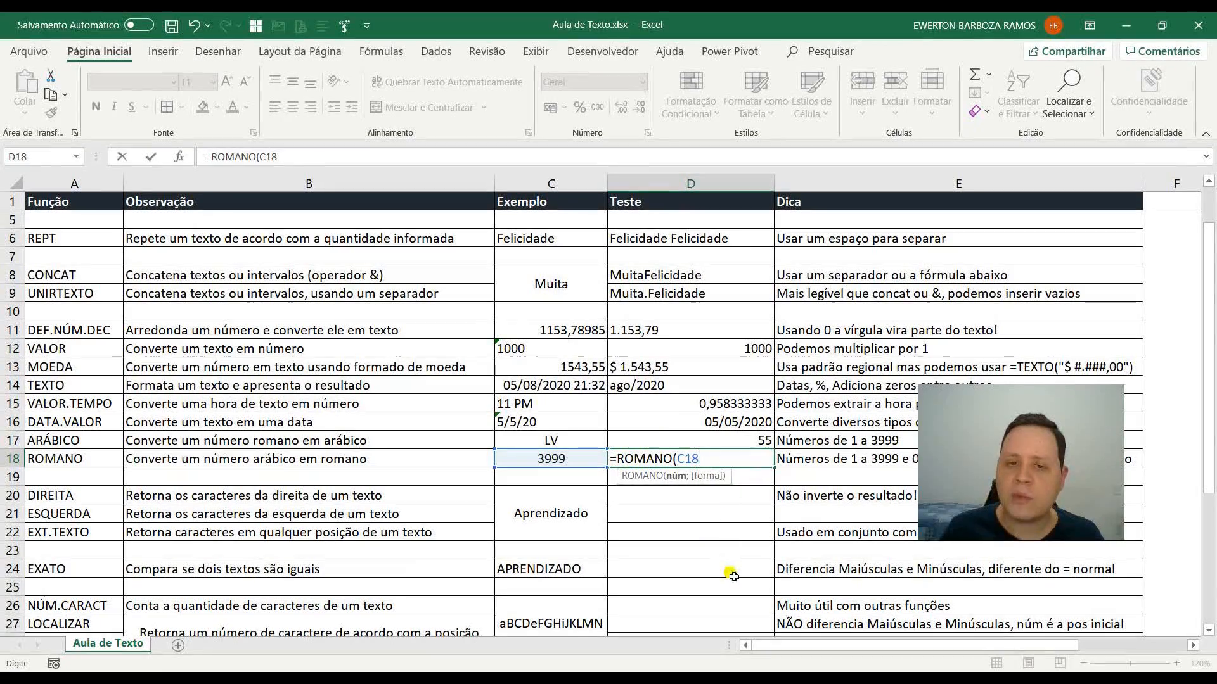
text())
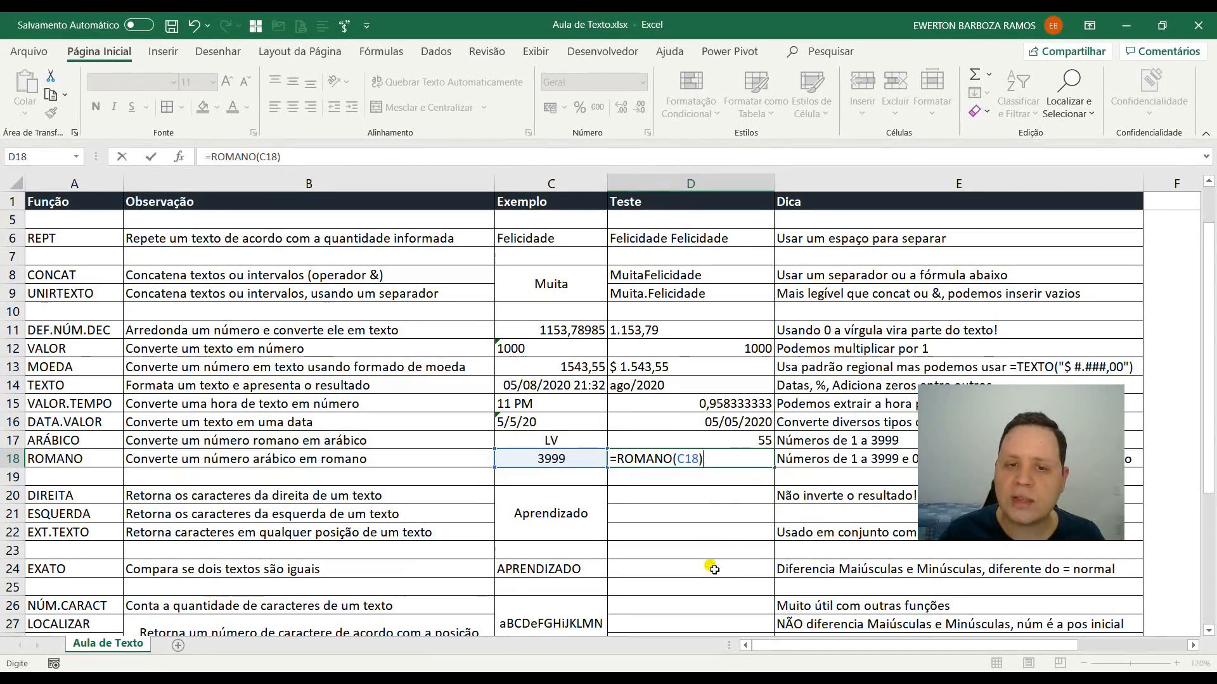
key(ctrl+Return)
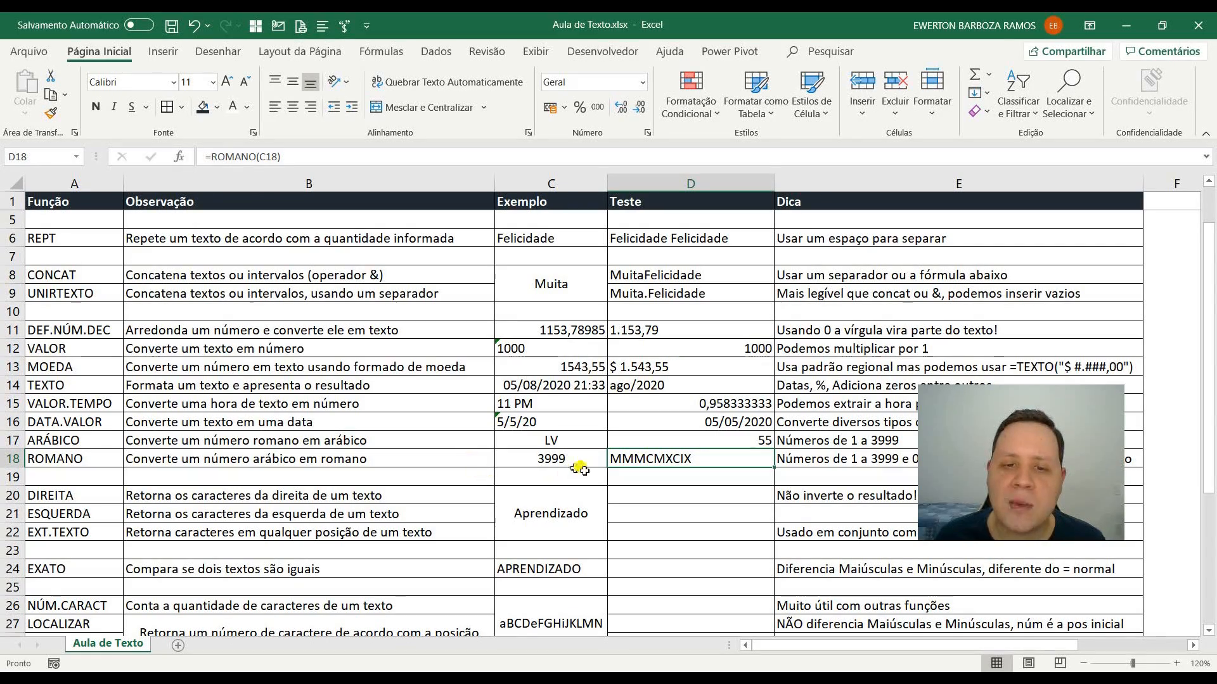
Enter =ARÁBICO(D18) in D19 to convert the Roman numeral in D18 back into a number
click(689, 479)
text(=ar)
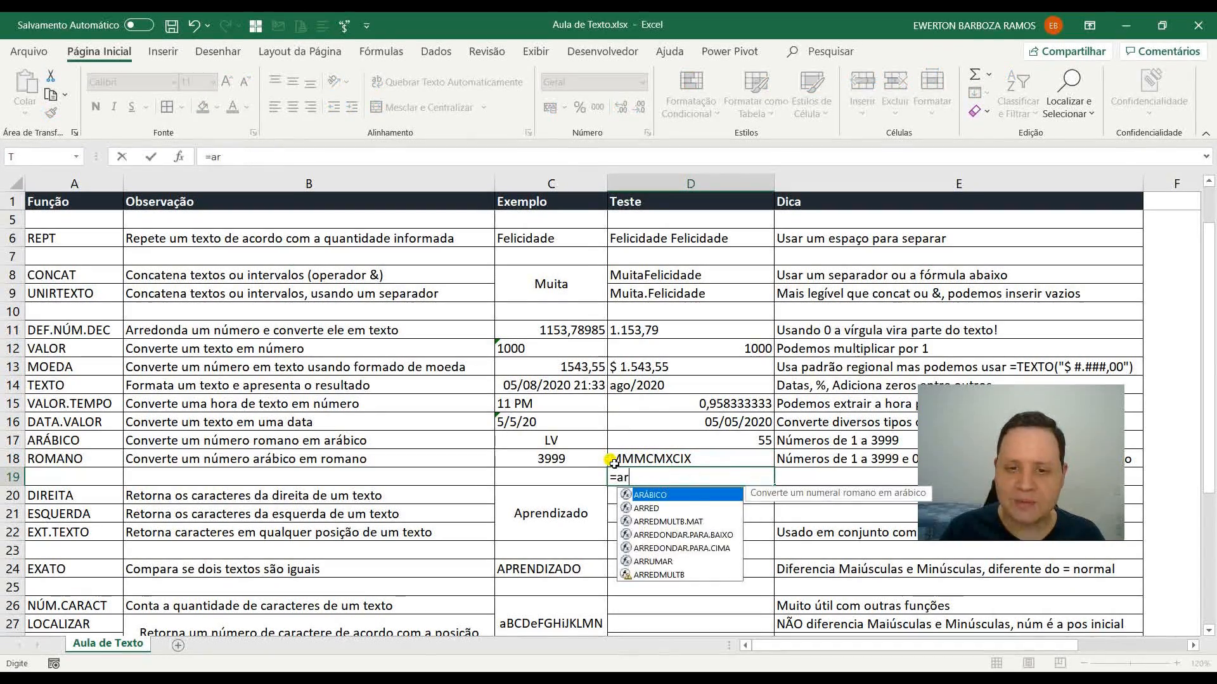
key(Tab)
click(614, 463)
key(ctrl+Return)
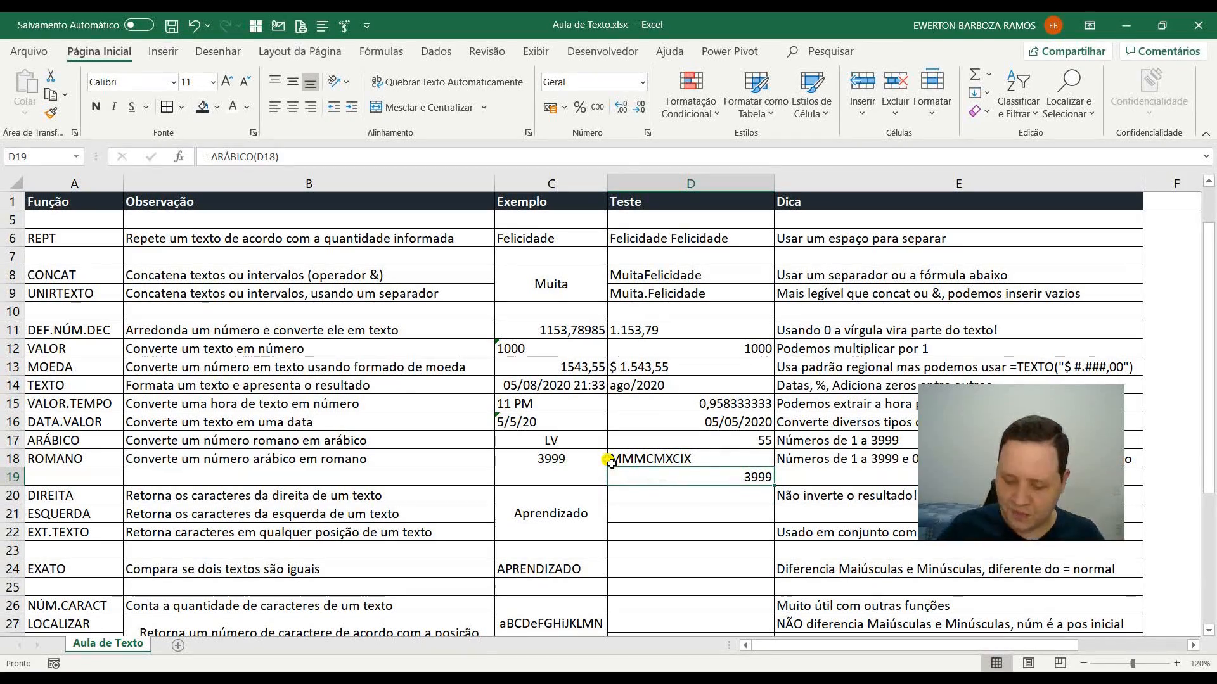
Clear the reverse-conversion formula from D19
key(Delete)
scroll(593, 469, down, 1)
scroll(593, 470, down, 3)
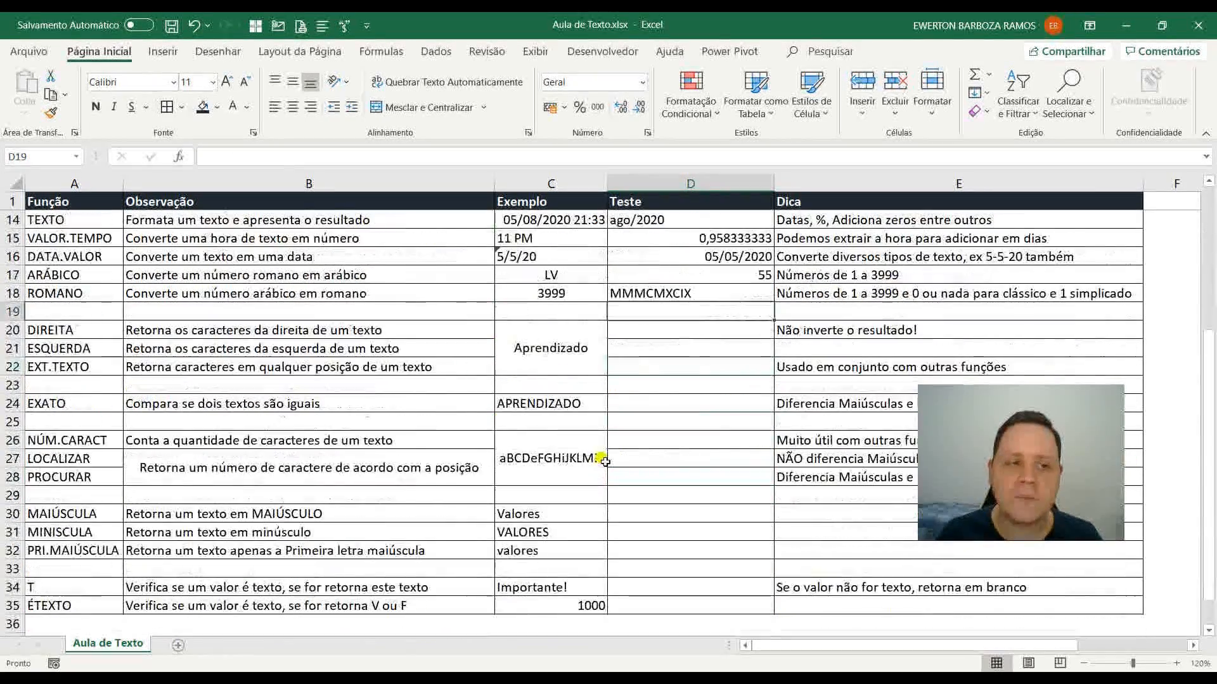
Enter =DIREITA(C20;4) in D20 to extract the last four characters of the word in C20
drag(87, 280, 358, 320)
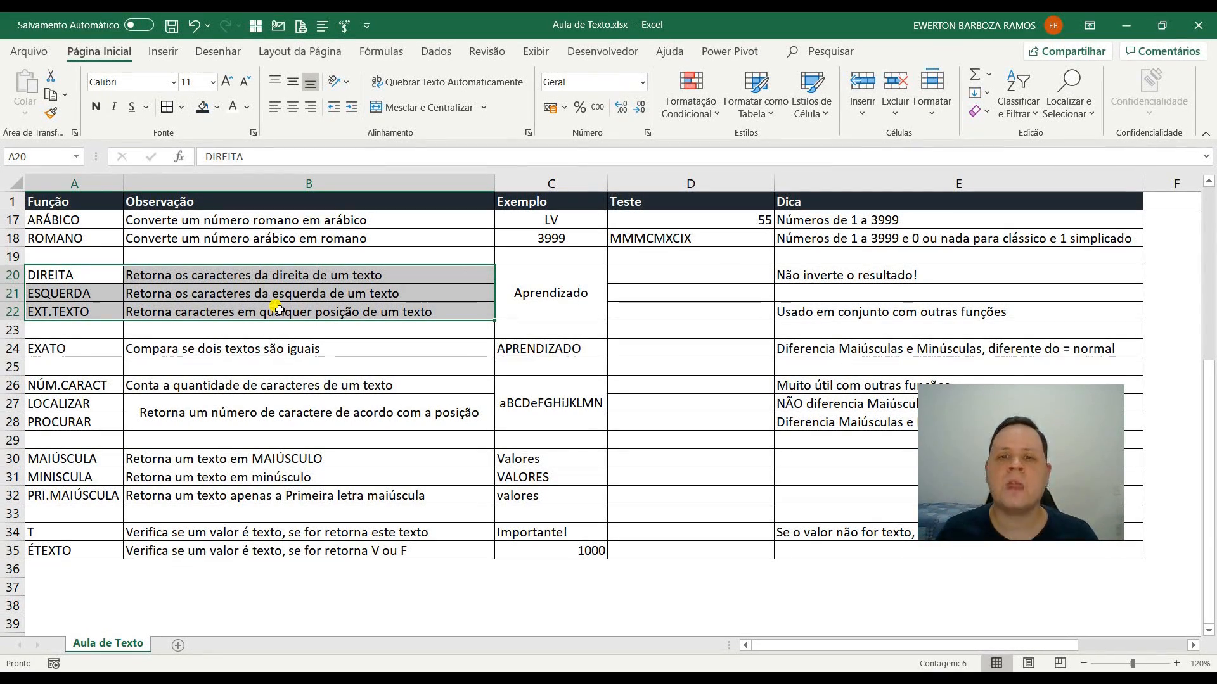
click(653, 274)
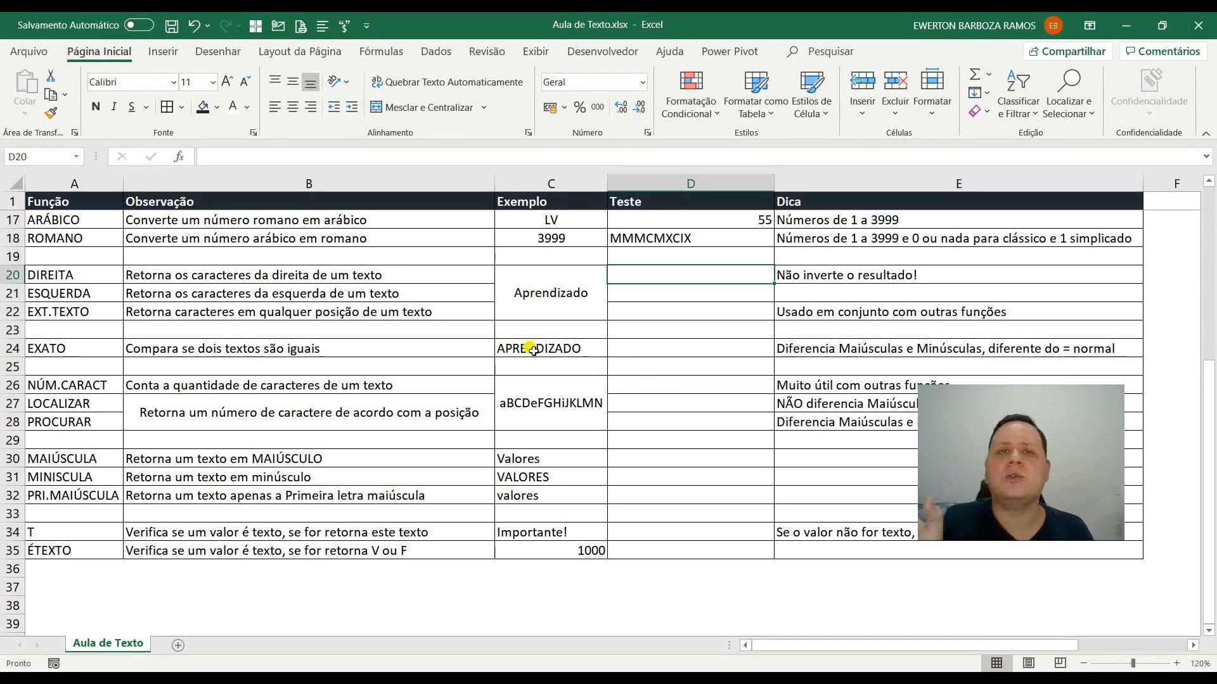
text(=)
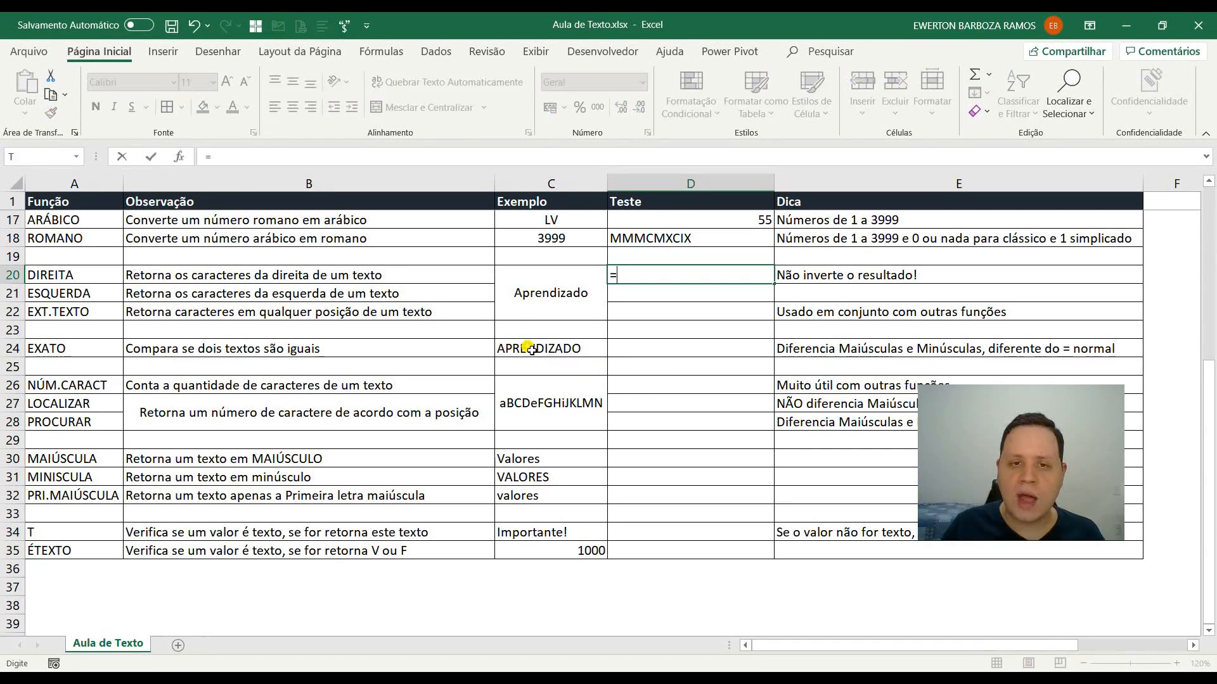
text(dire)
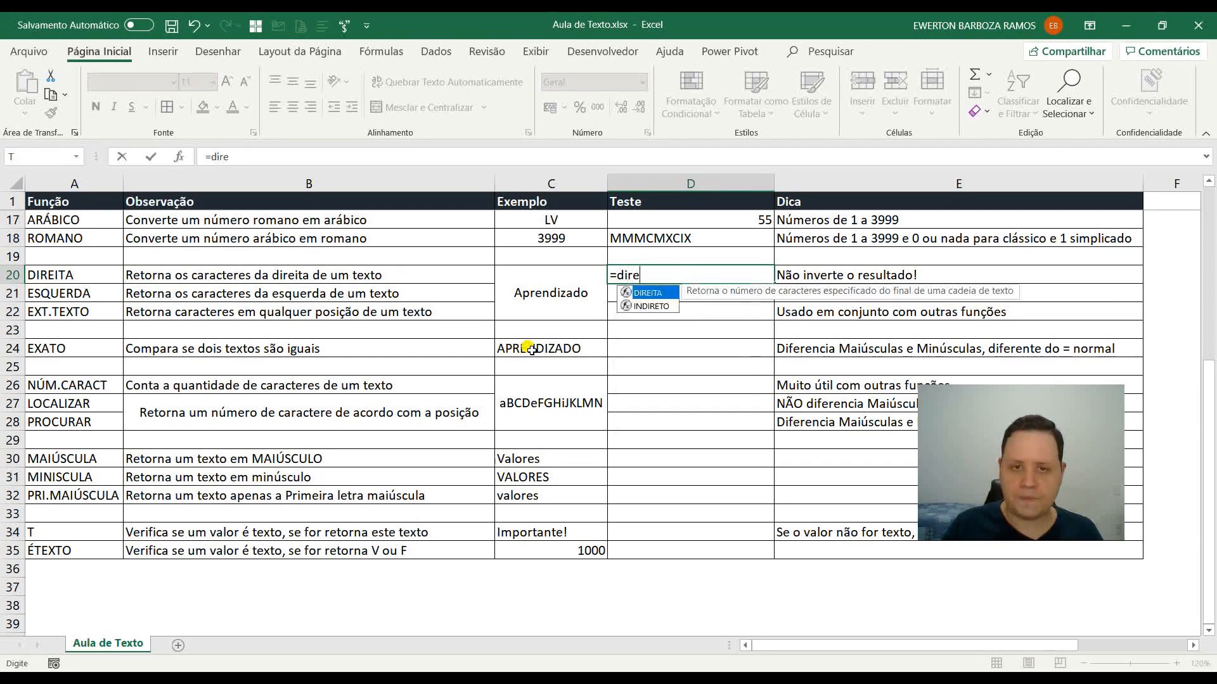
key(Tab)
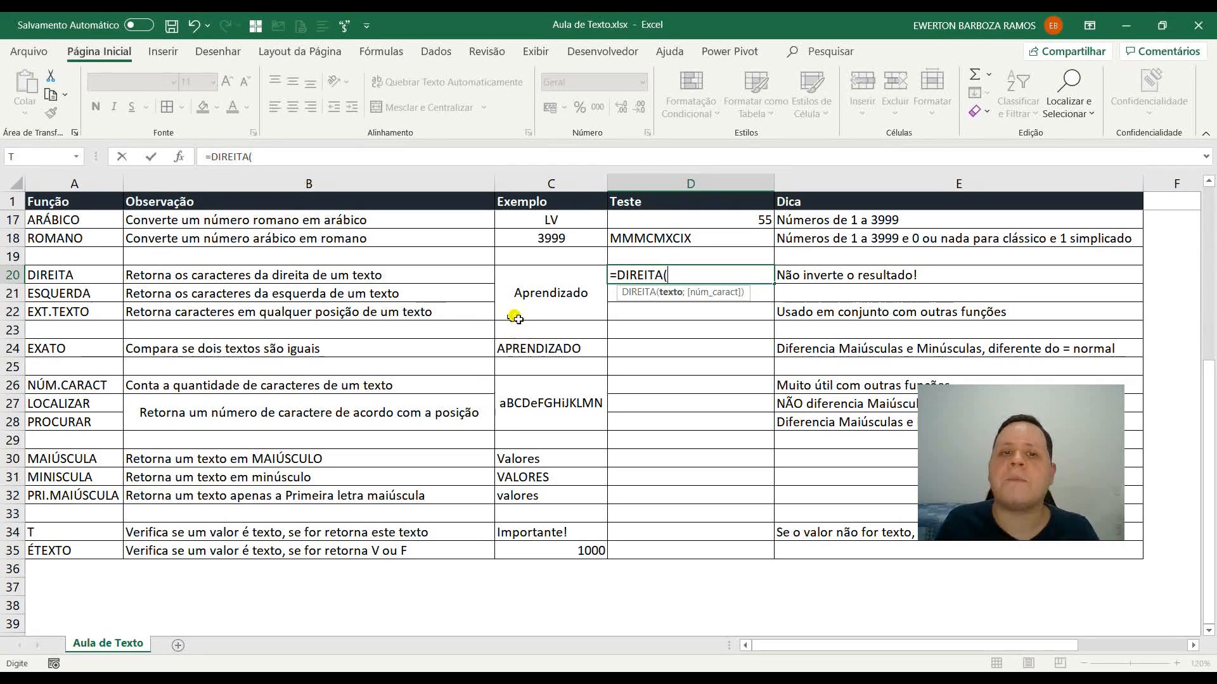
click(516, 298)
text(;4)
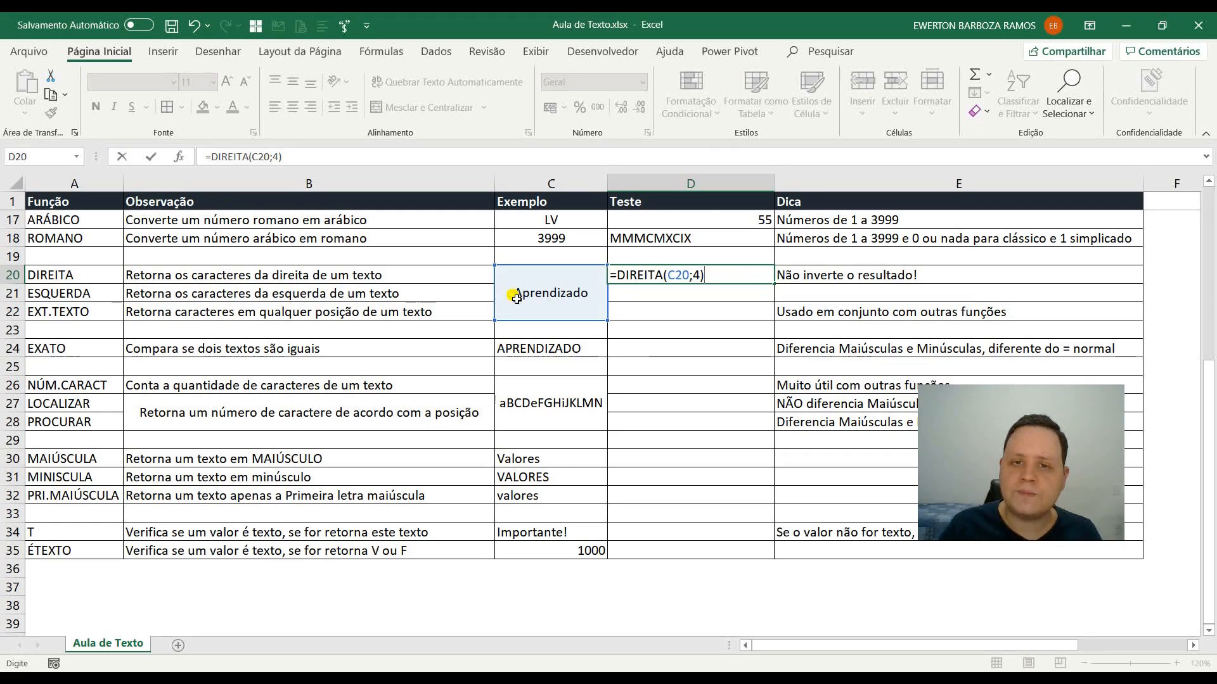
key(ctrl+Return)
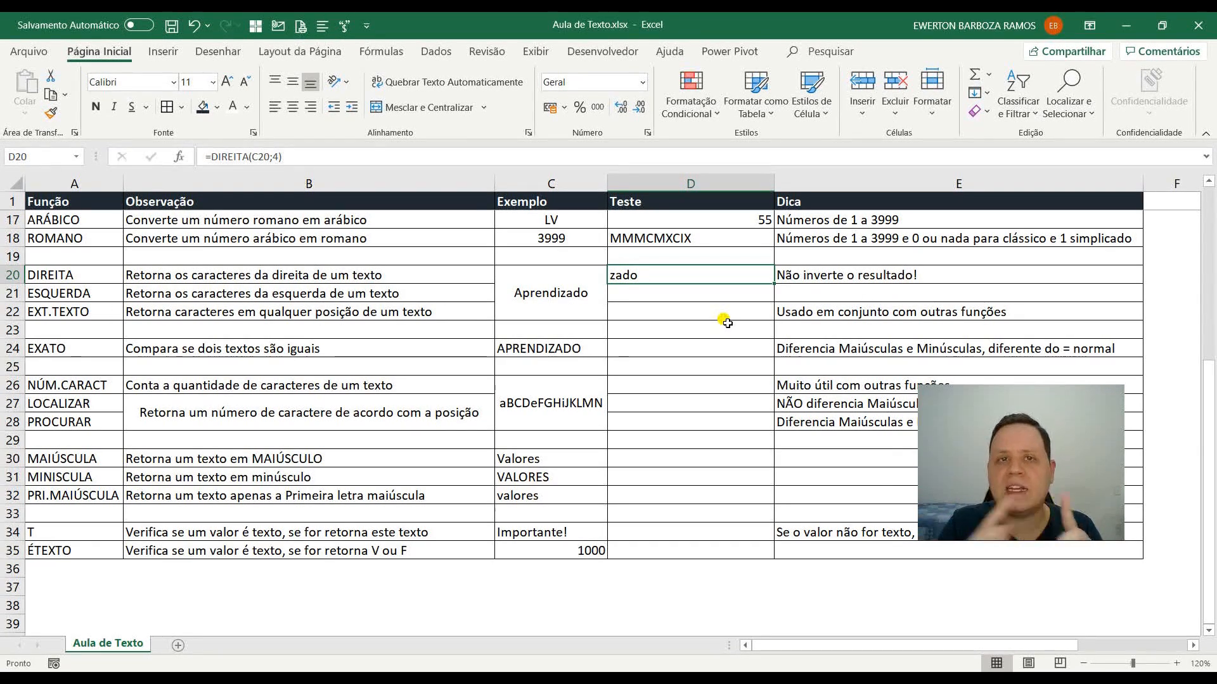
key(Down)
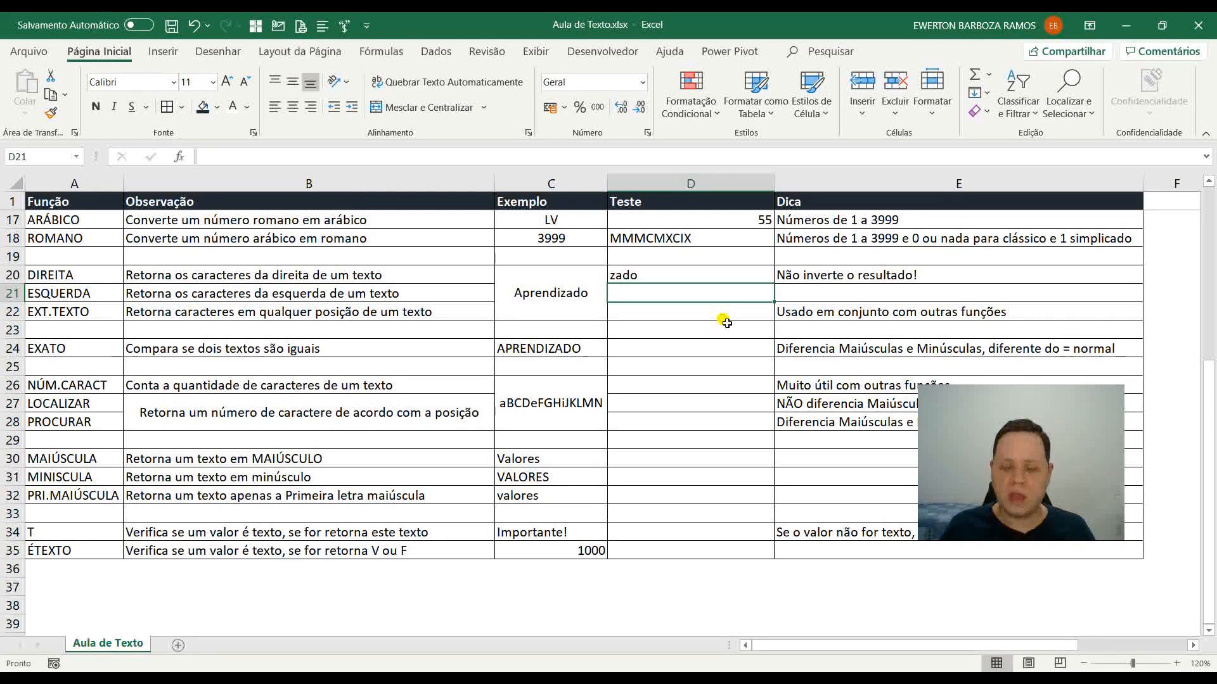
text(=esc)
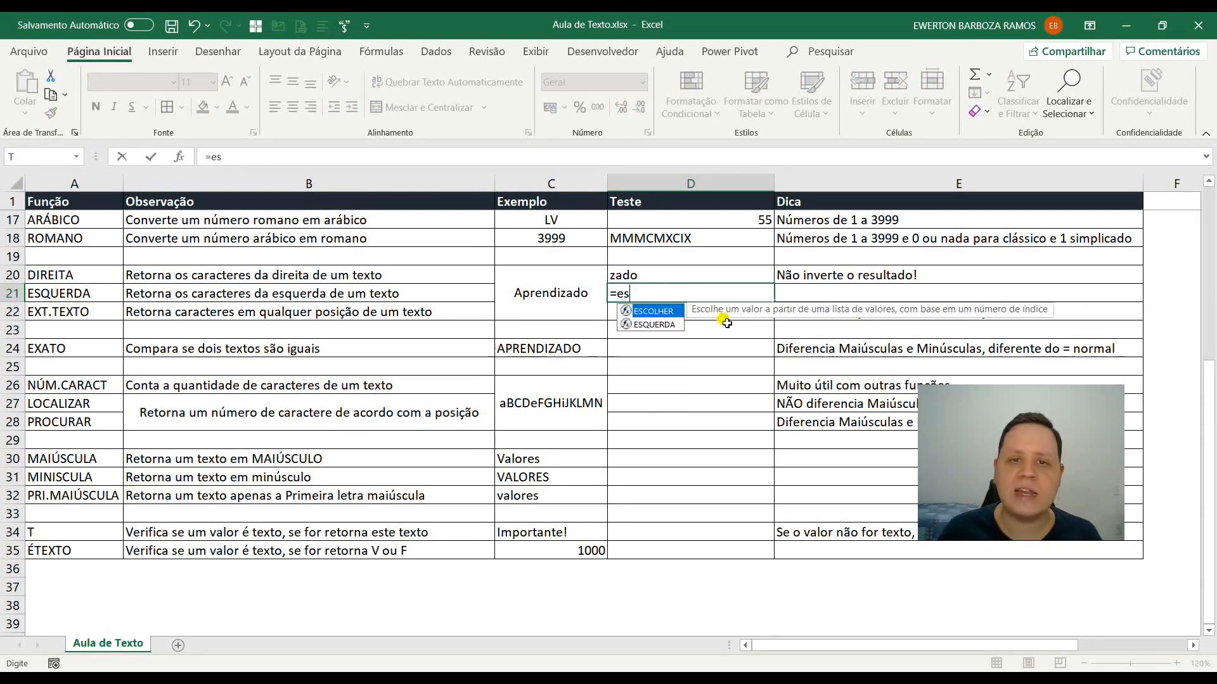
key(Tab)
key(Escape)
Enter =ESQUERDA(C20;3) in D21 to extract the first three characters of the word in C20
text(=esq)
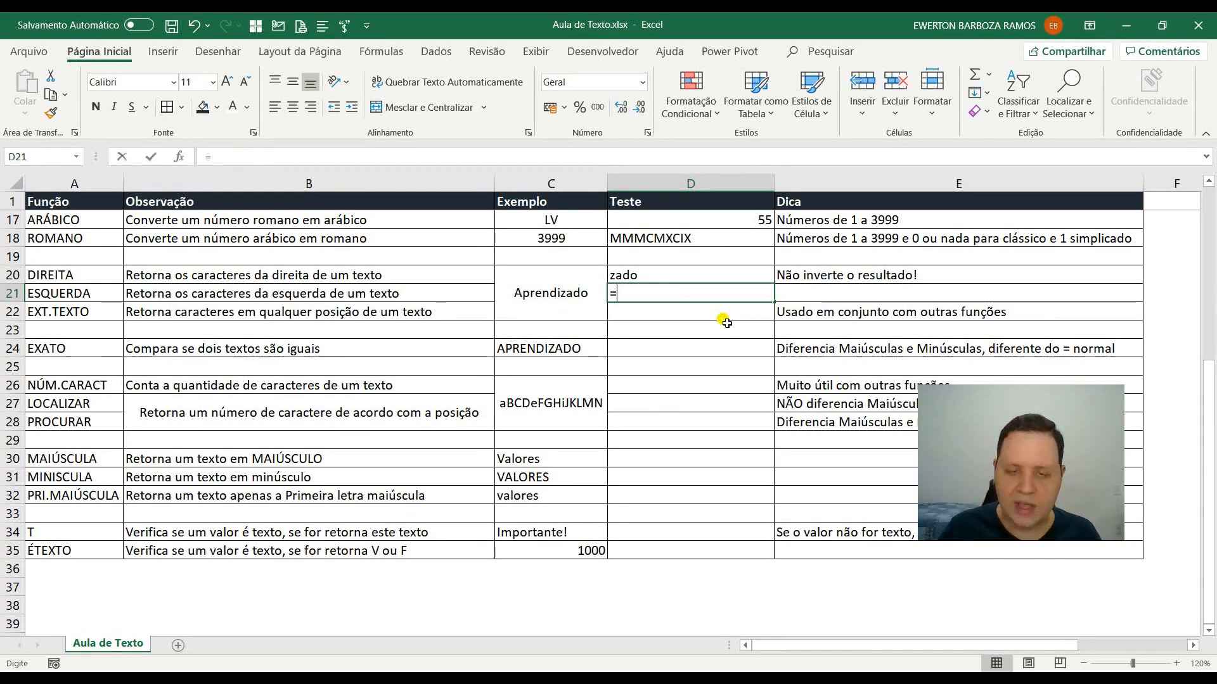
key(Tab)
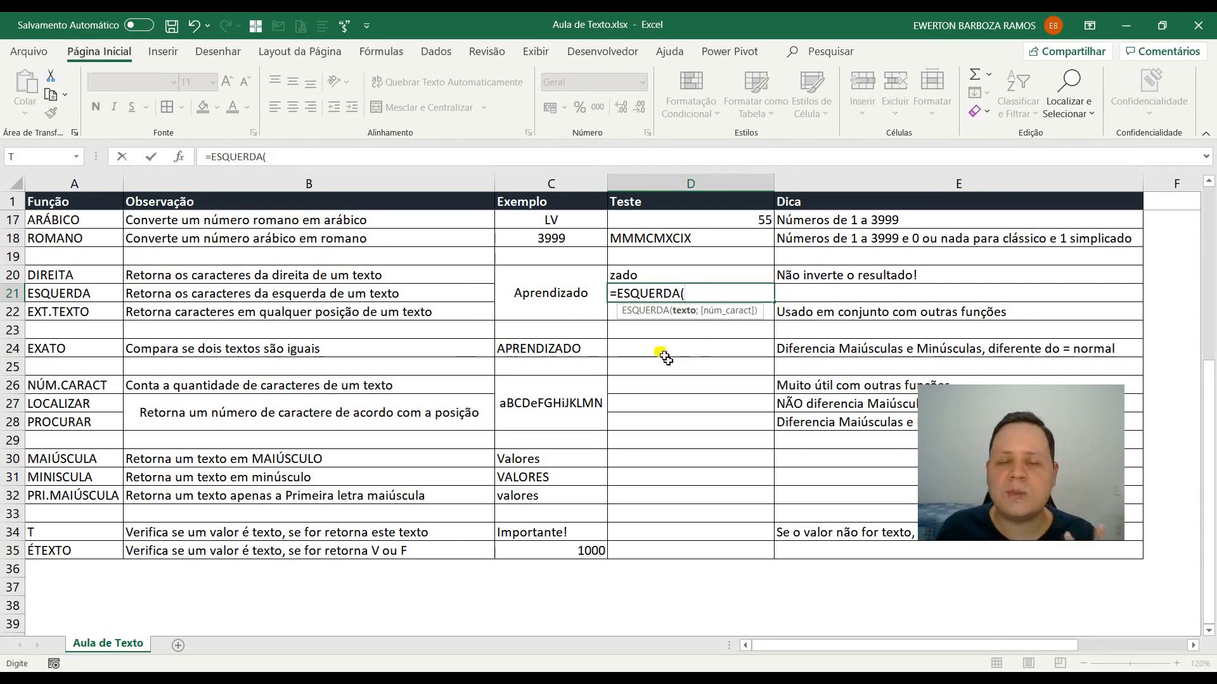
click(551, 293)
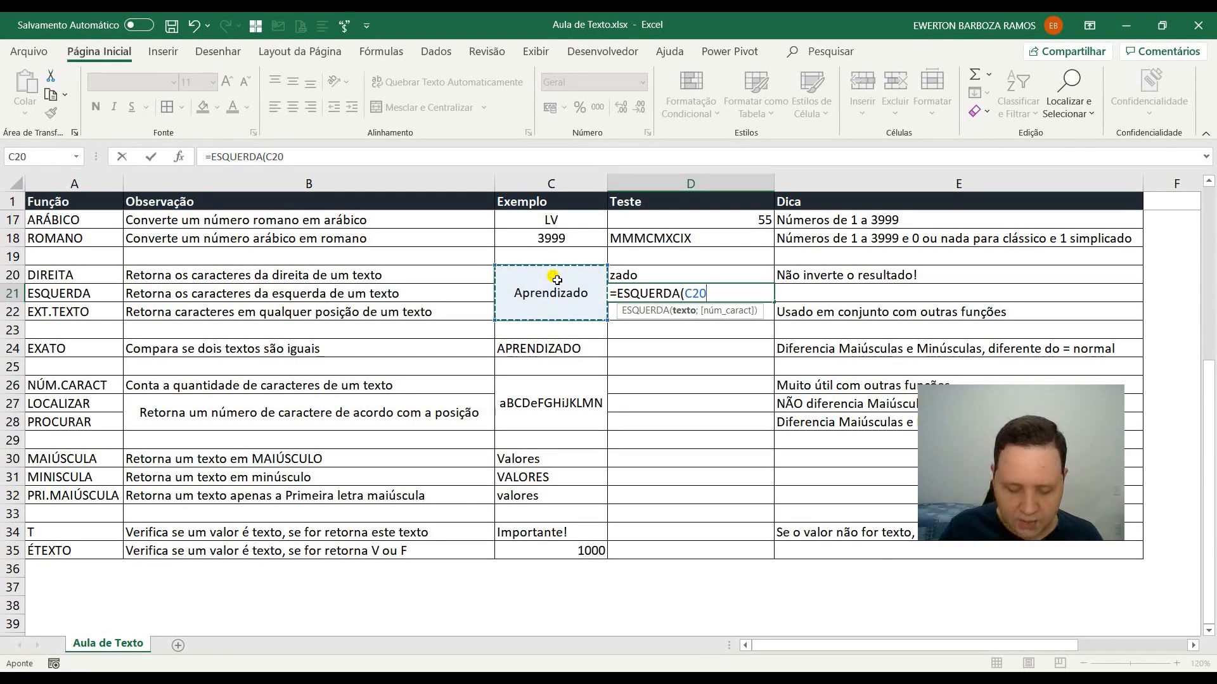
text(;)
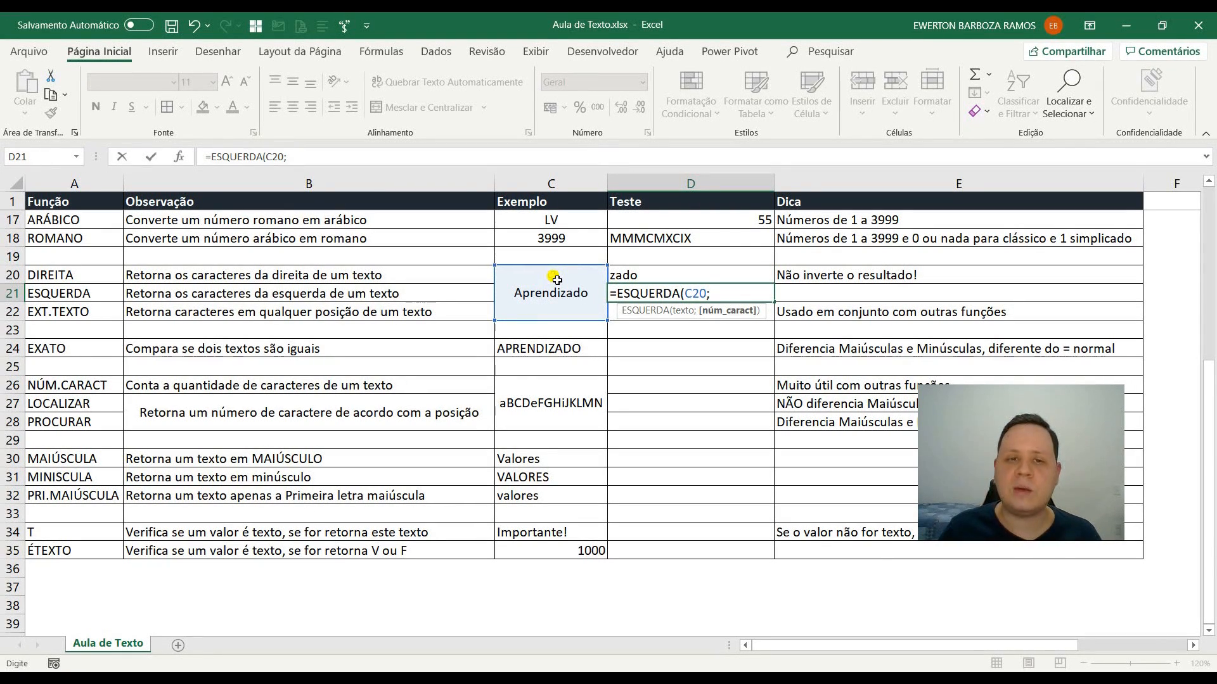
text(3))
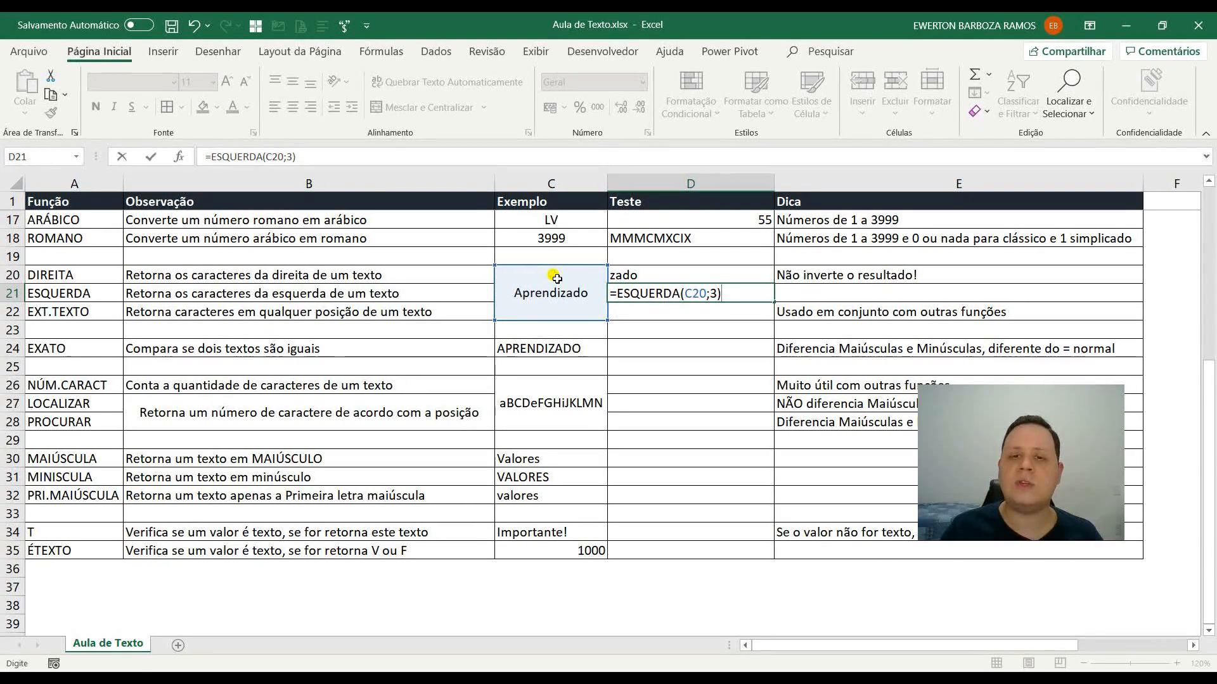
key(ctrl+Return)
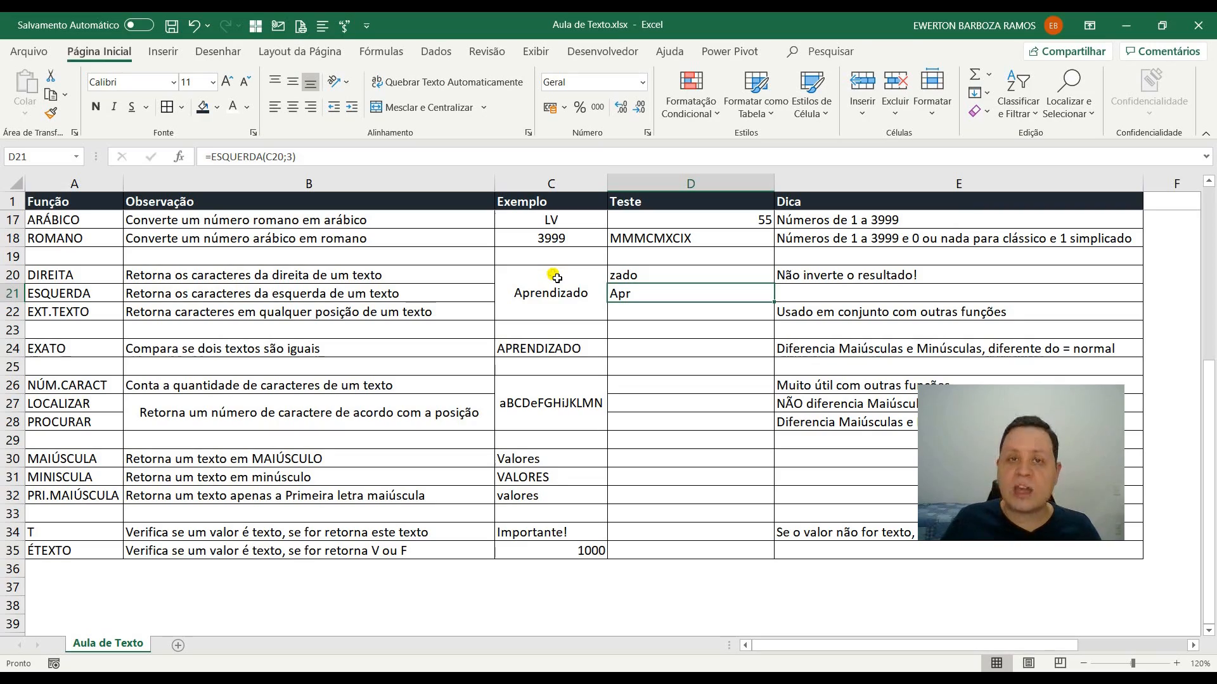
Enter =EXT.TEXTO(C20;4;2) in D22 to extract two characters from C20 starting at the fourth
key(Down)
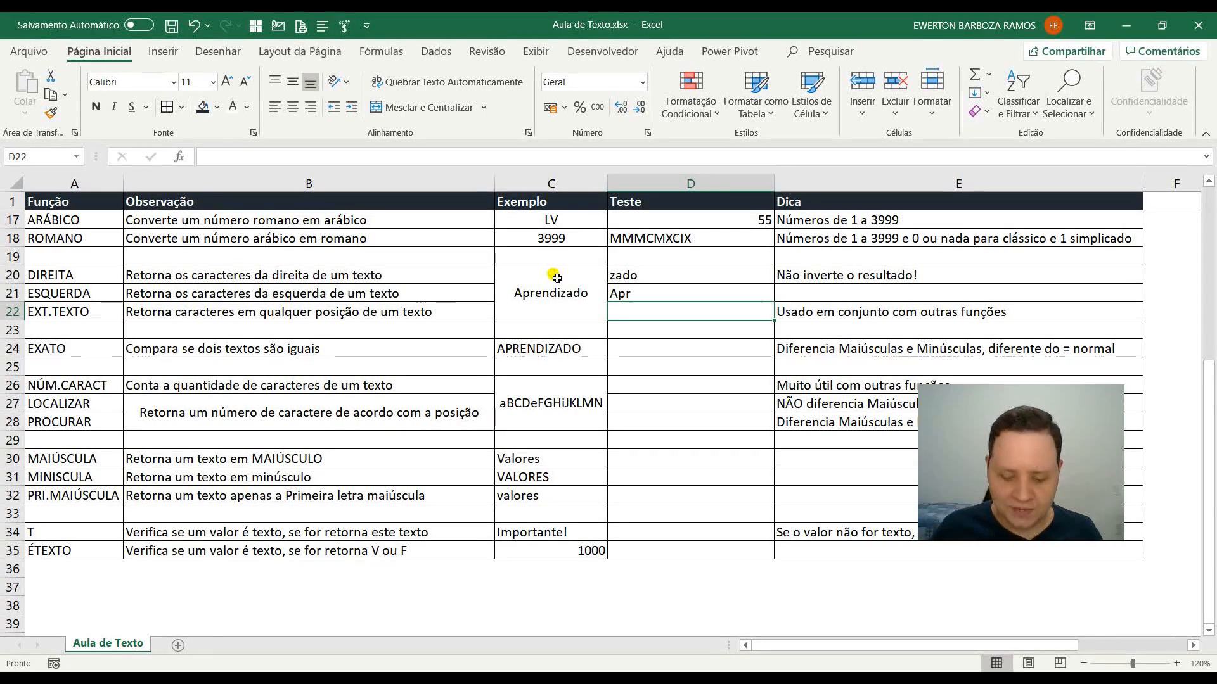
text(=ex)
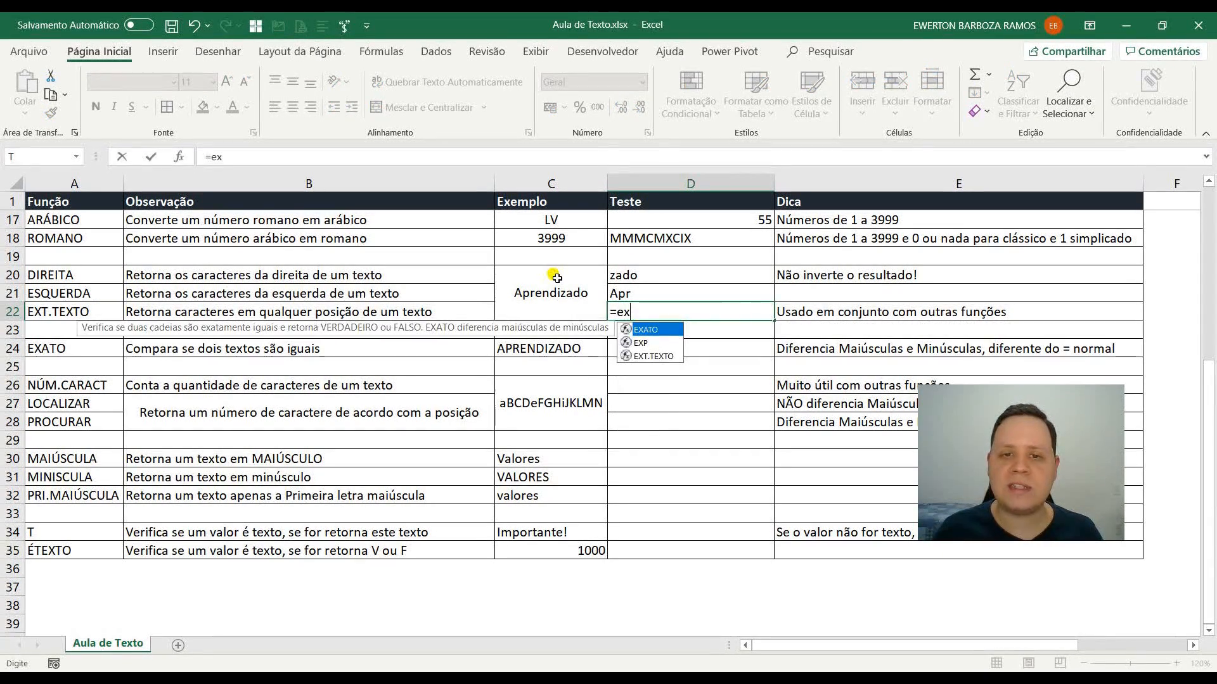
key(Down)
key(Down)
key(Tab)
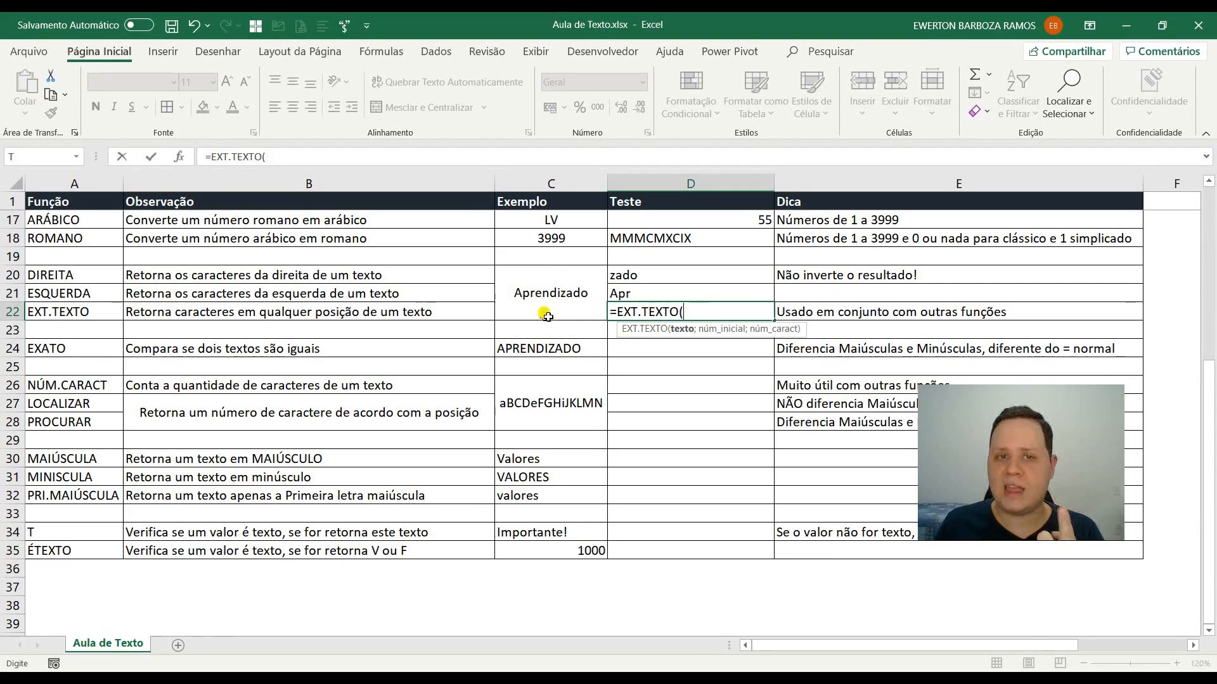
click(529, 299)
text(;4;2)
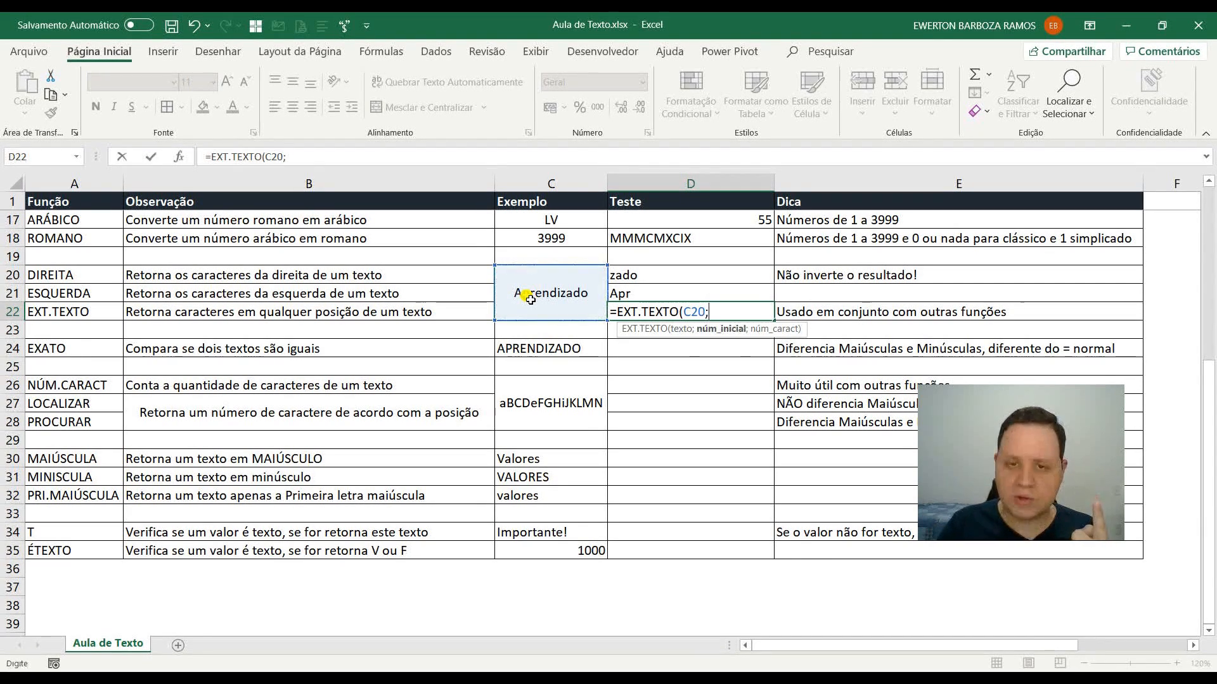
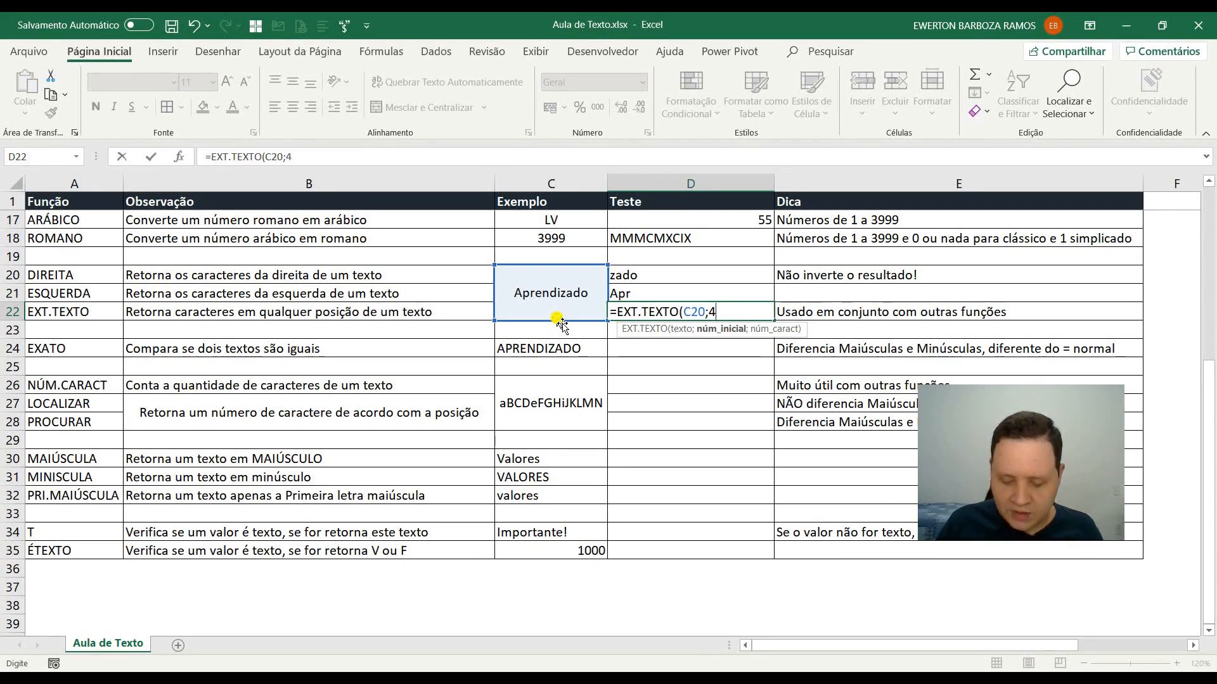
text(;)
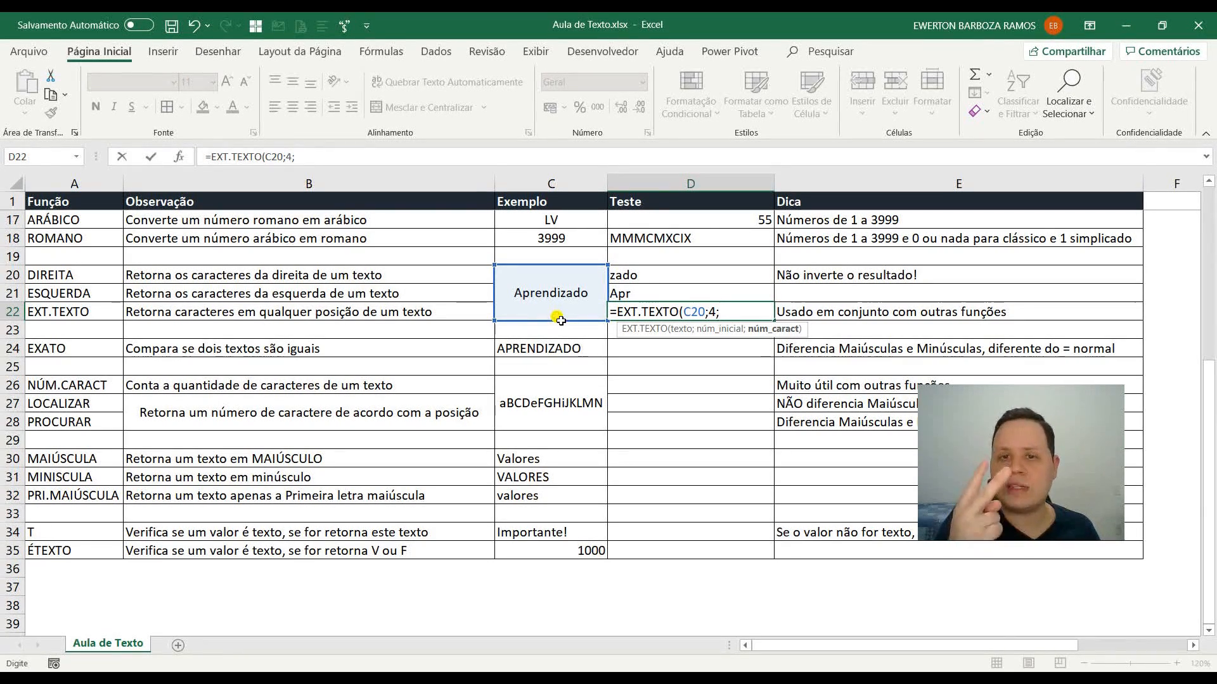
text(/2)
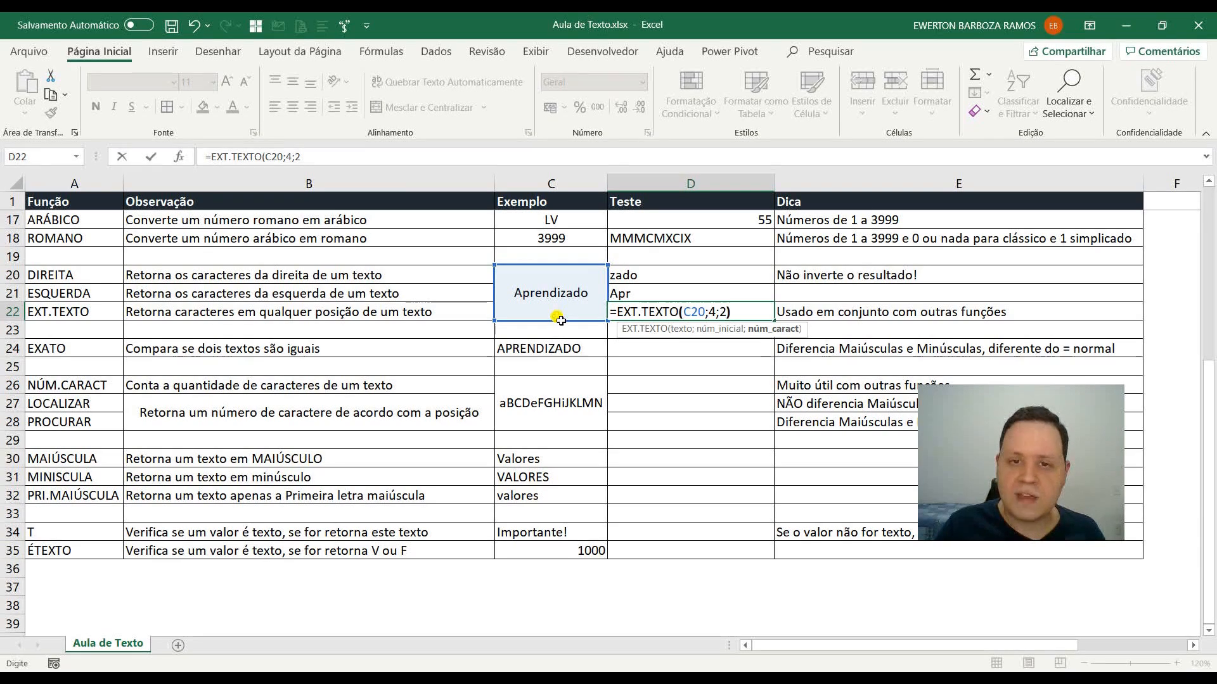
text())
key(ctrl+Return)
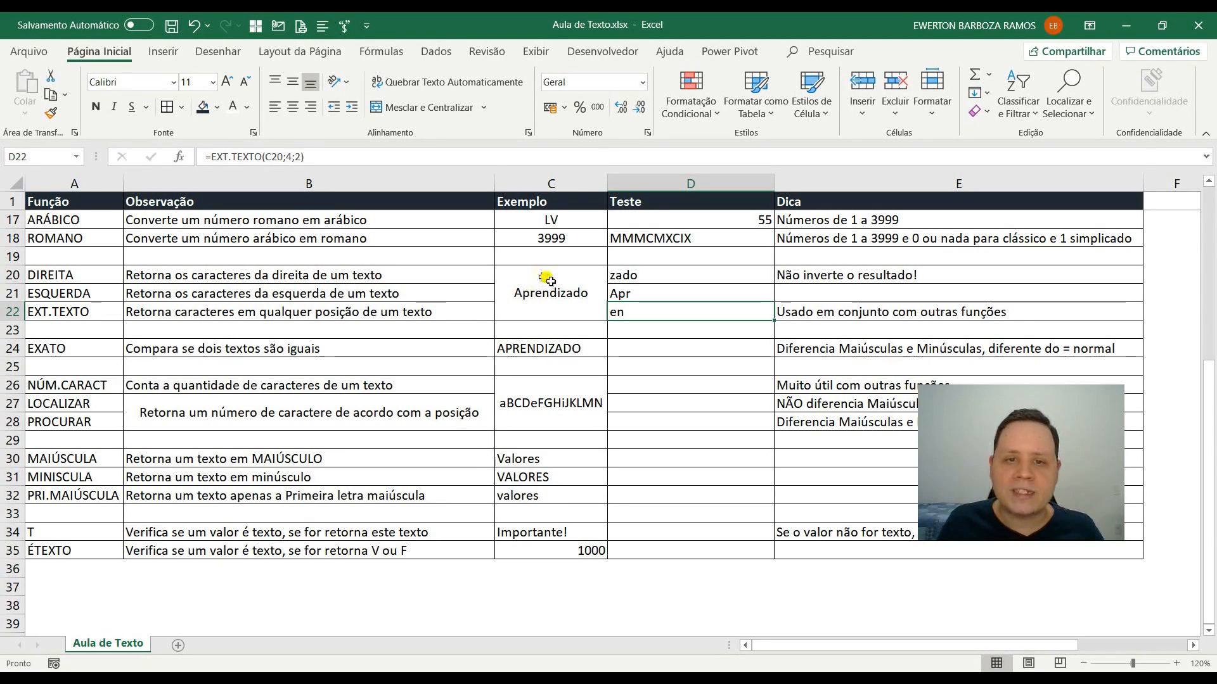
Enter =C20=C24 in D24 to compare the two words with the plain equality operator
click(663, 352)
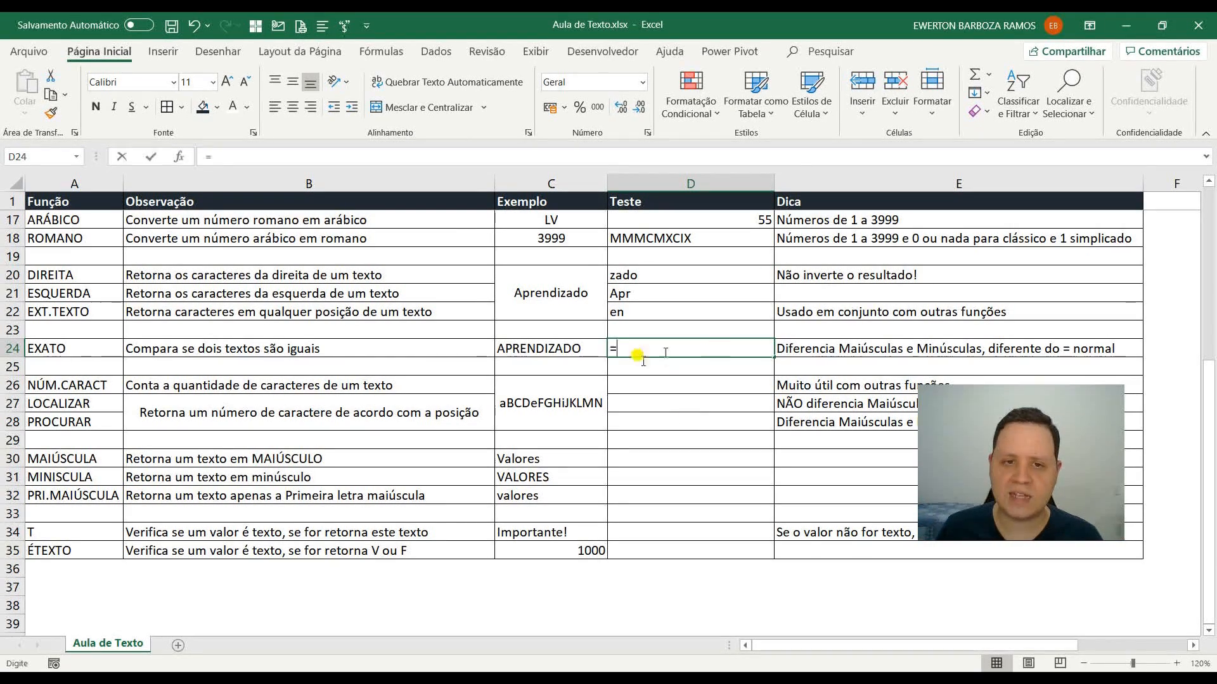
text(=)
click(556, 315)
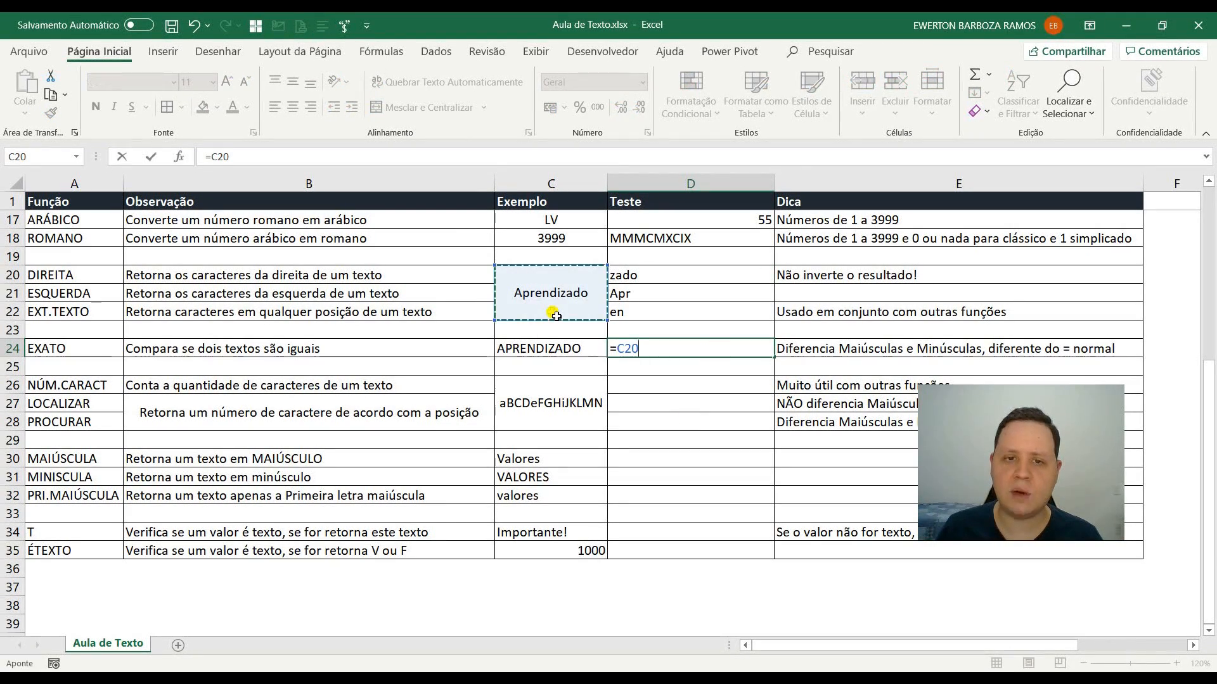
text(=)
click(540, 347)
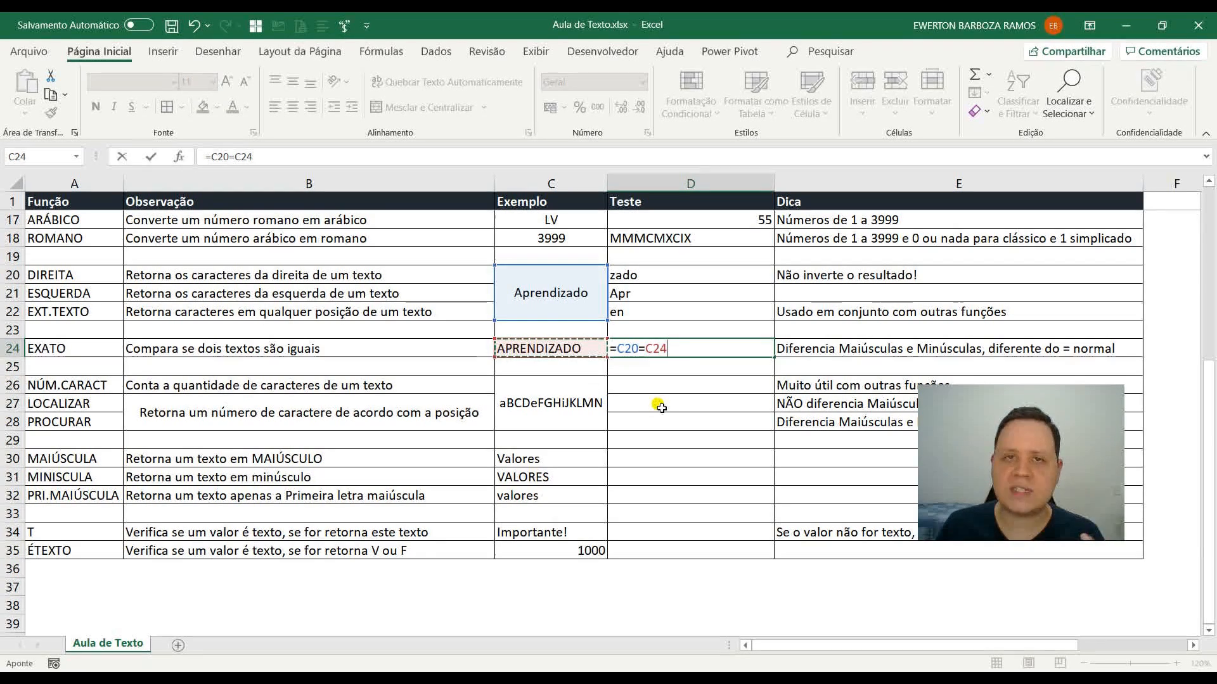
key(ctrl+Return)
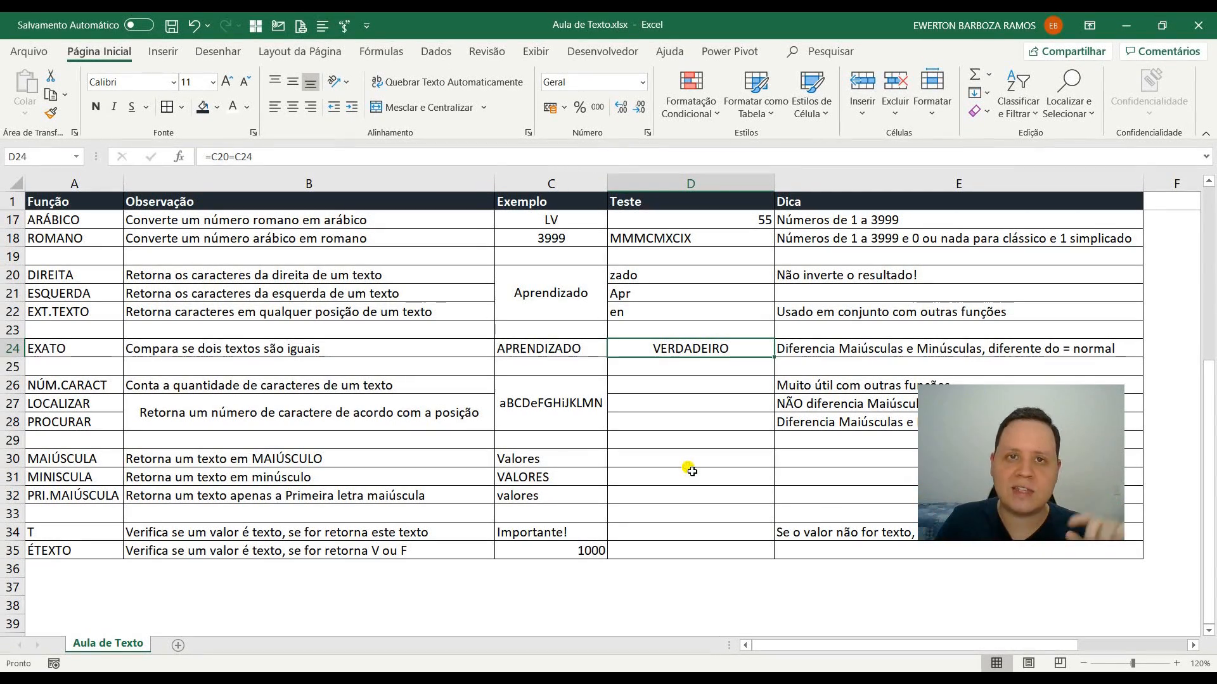
Replace the formula in D24 with =EXATO(C20;C24) for a case-sensitive comparison of the two words
text(=ex)
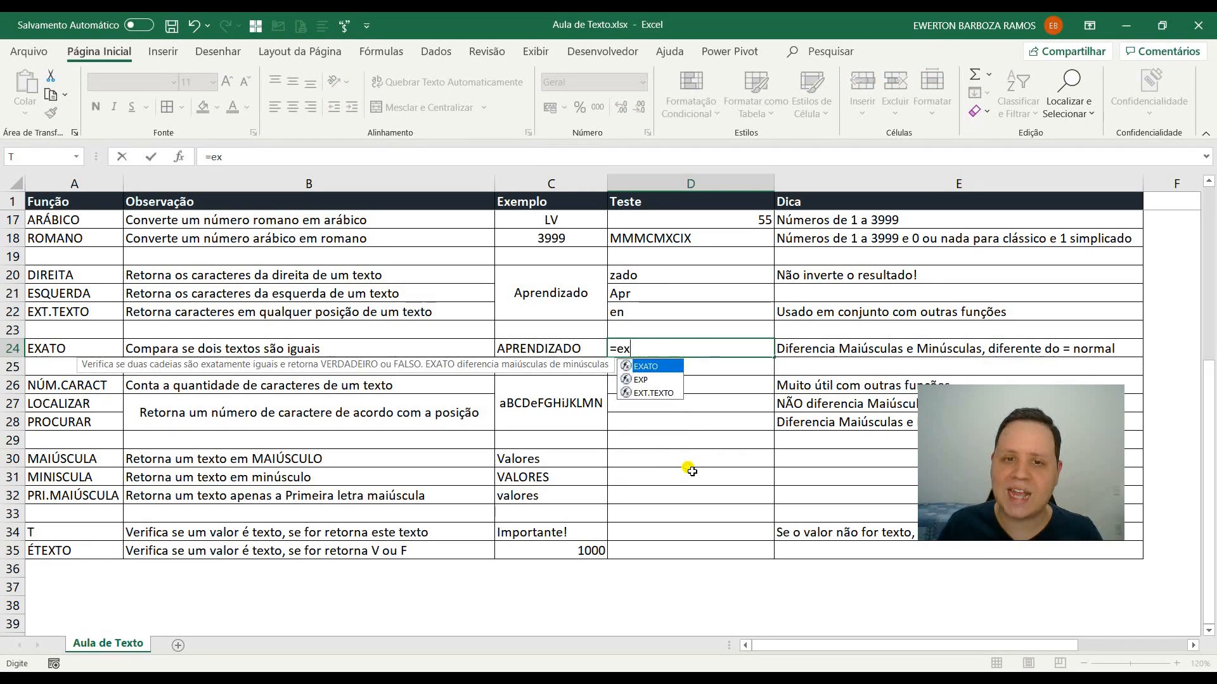
key(Tab)
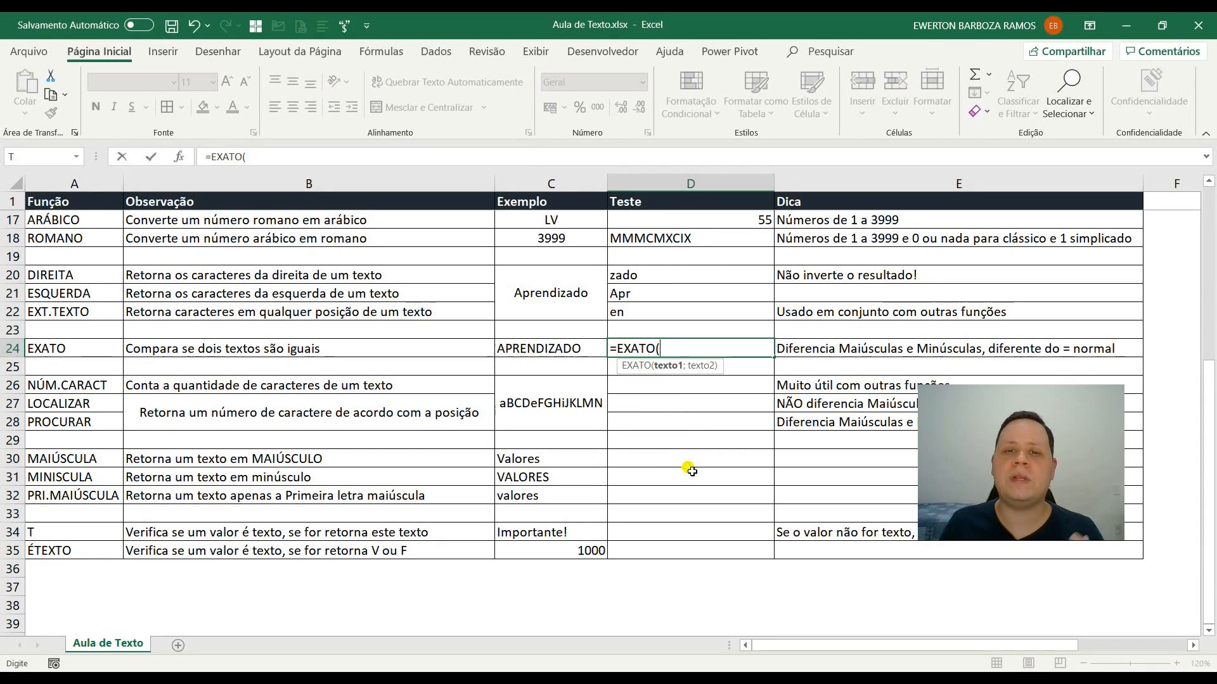
click(537, 305)
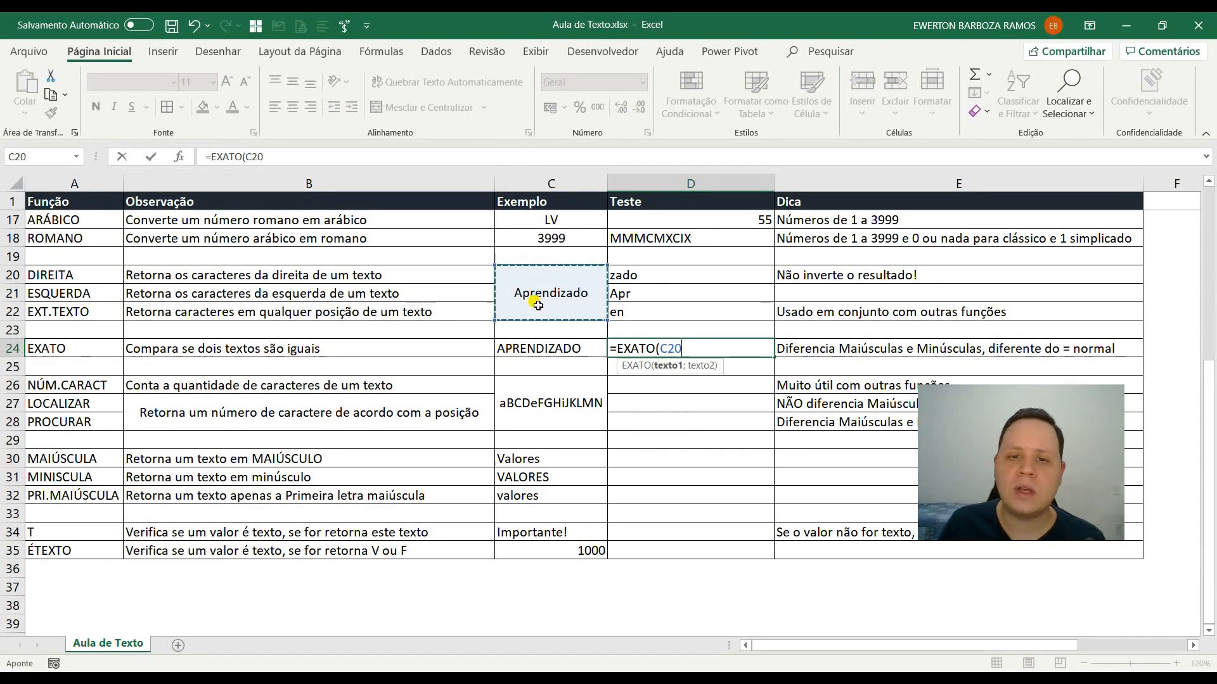
text(;)
click(542, 349)
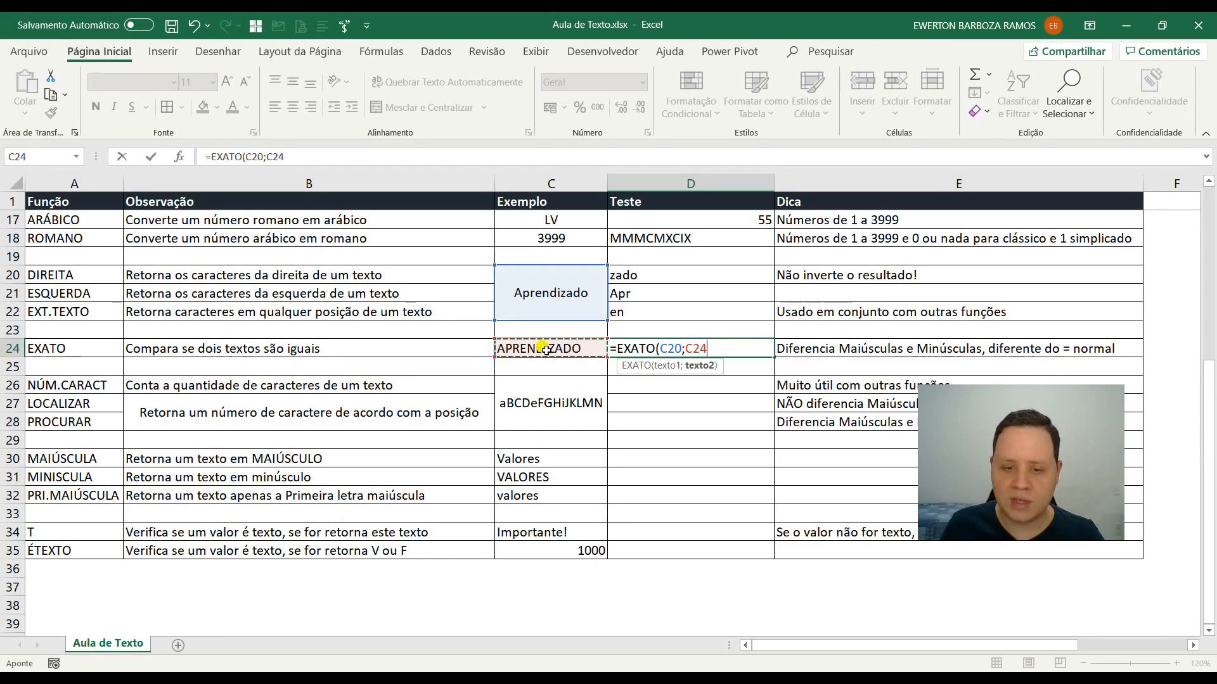
text())
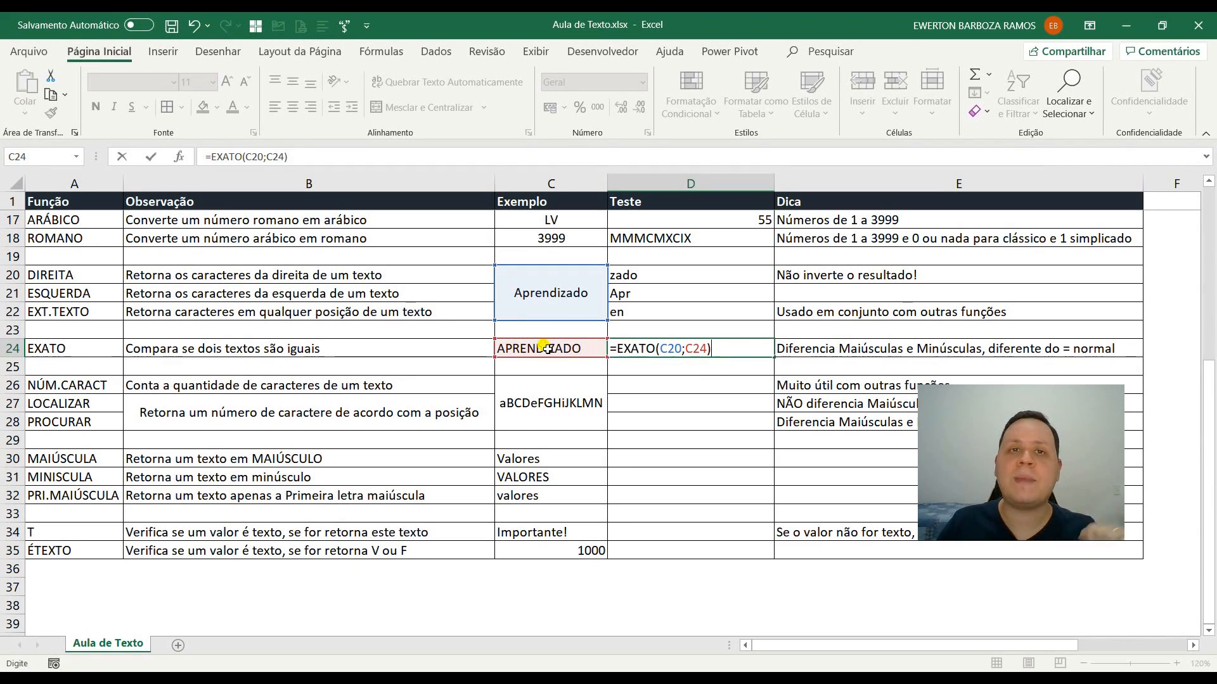
key(Return)
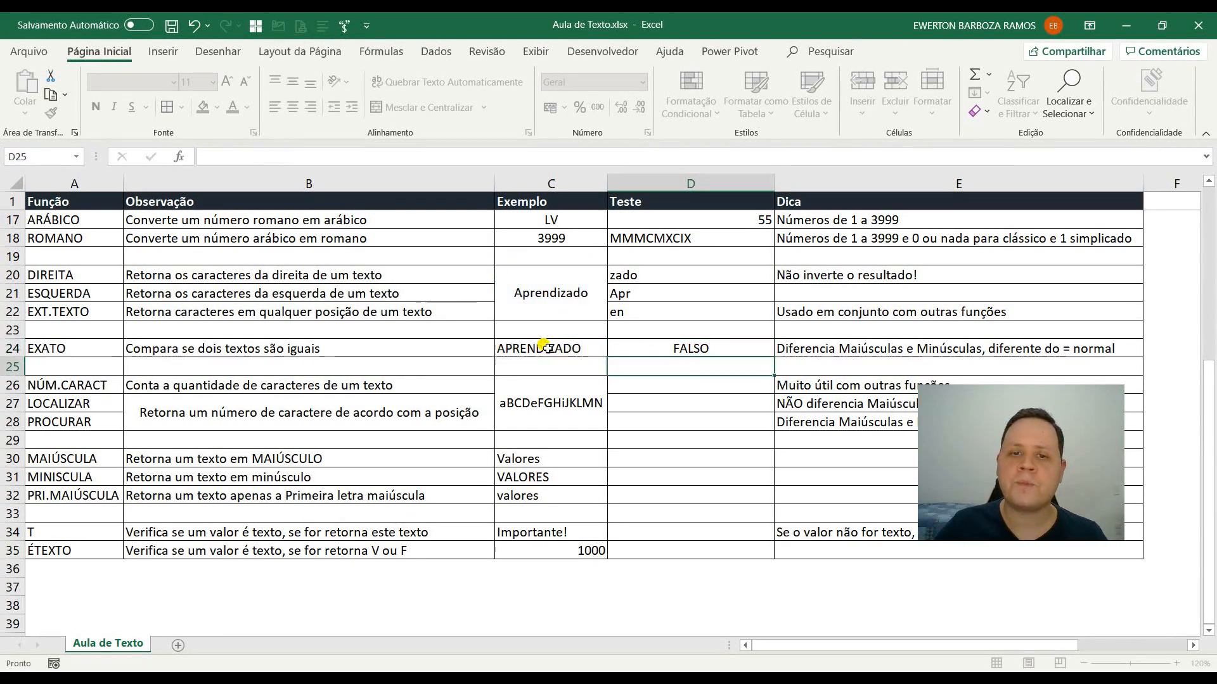
key(Up)
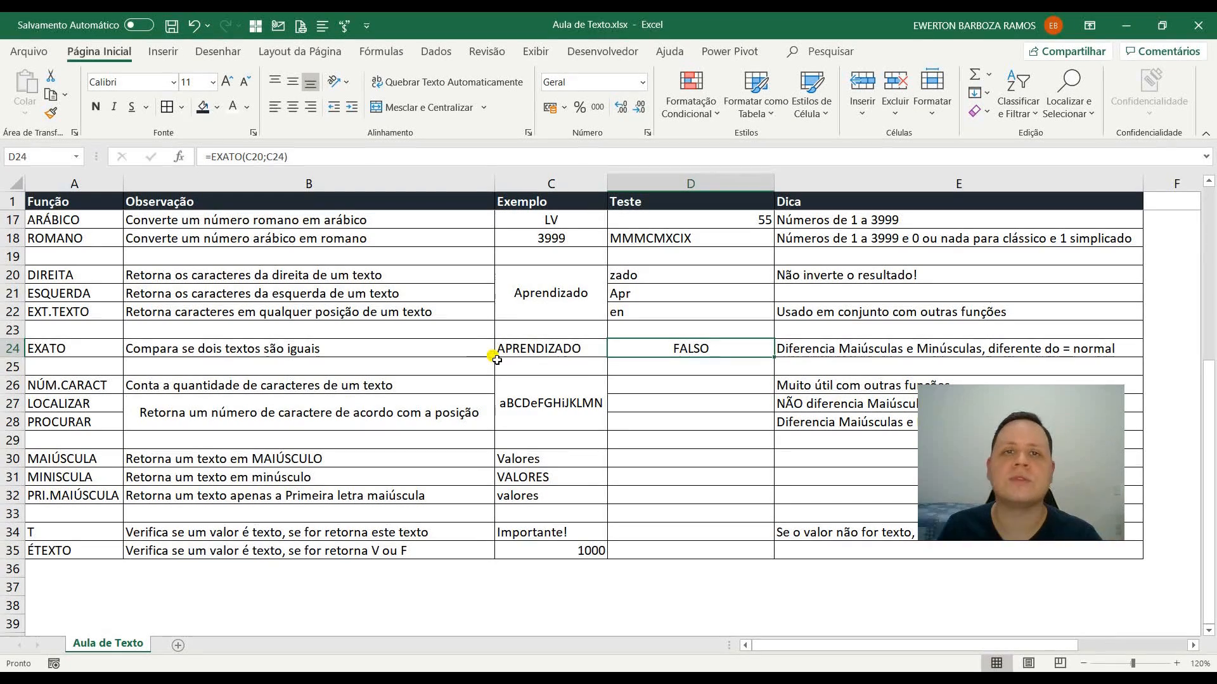
Enter =NÚM.CARACT(C26) in D26 to count the characters of the text in C26, and center the cell
click(675, 384)
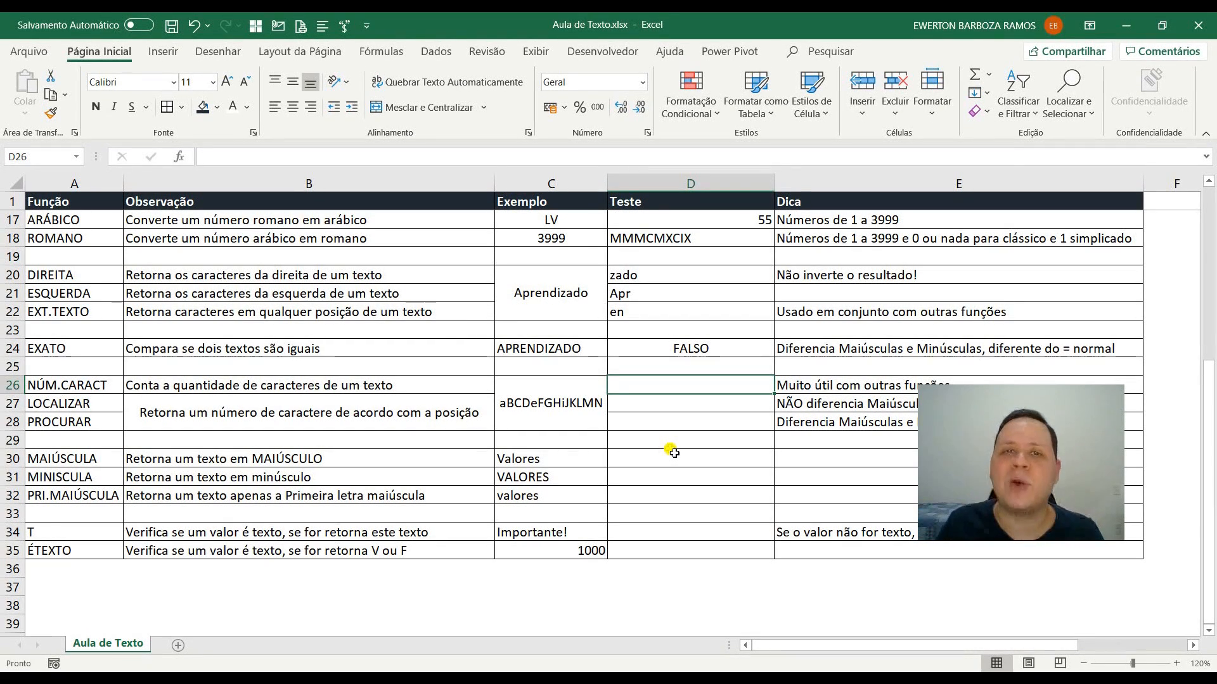
text(=n)
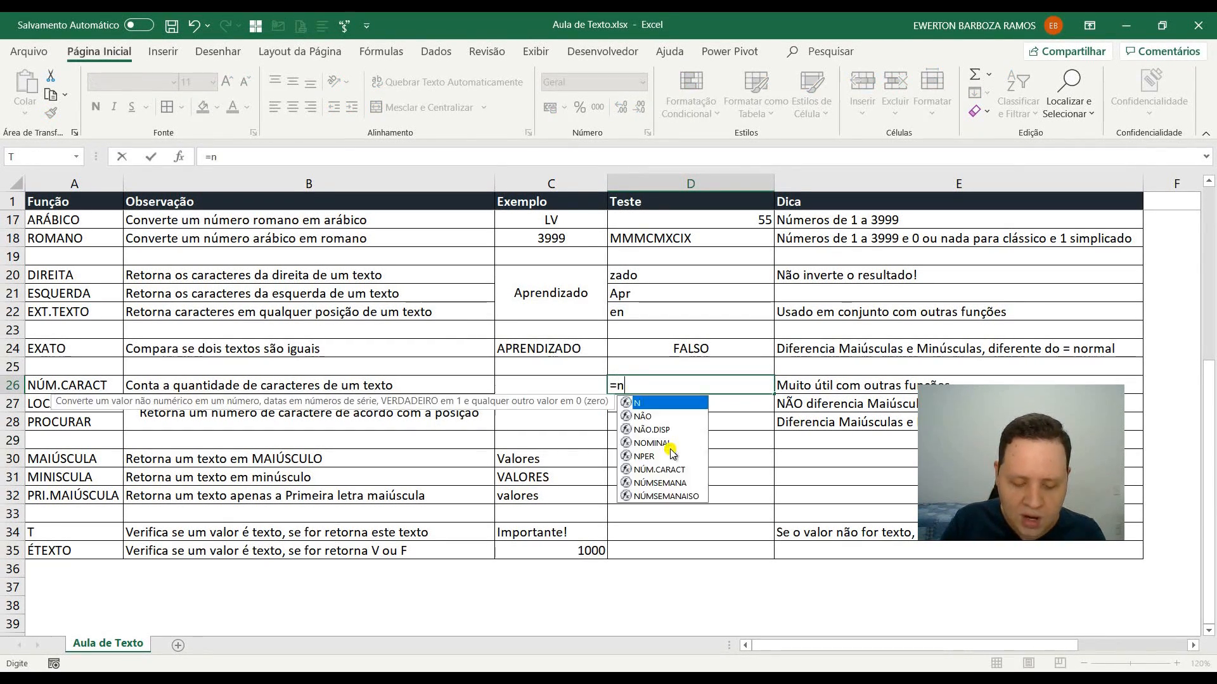
text(úm)
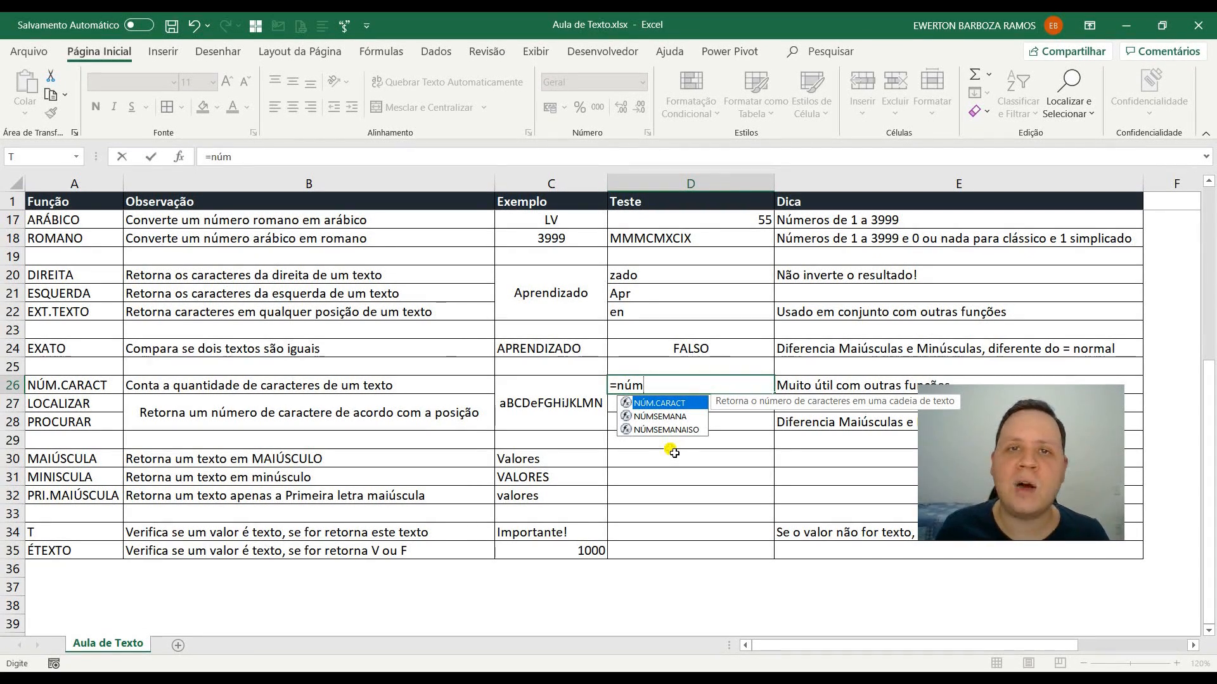
key(Tab)
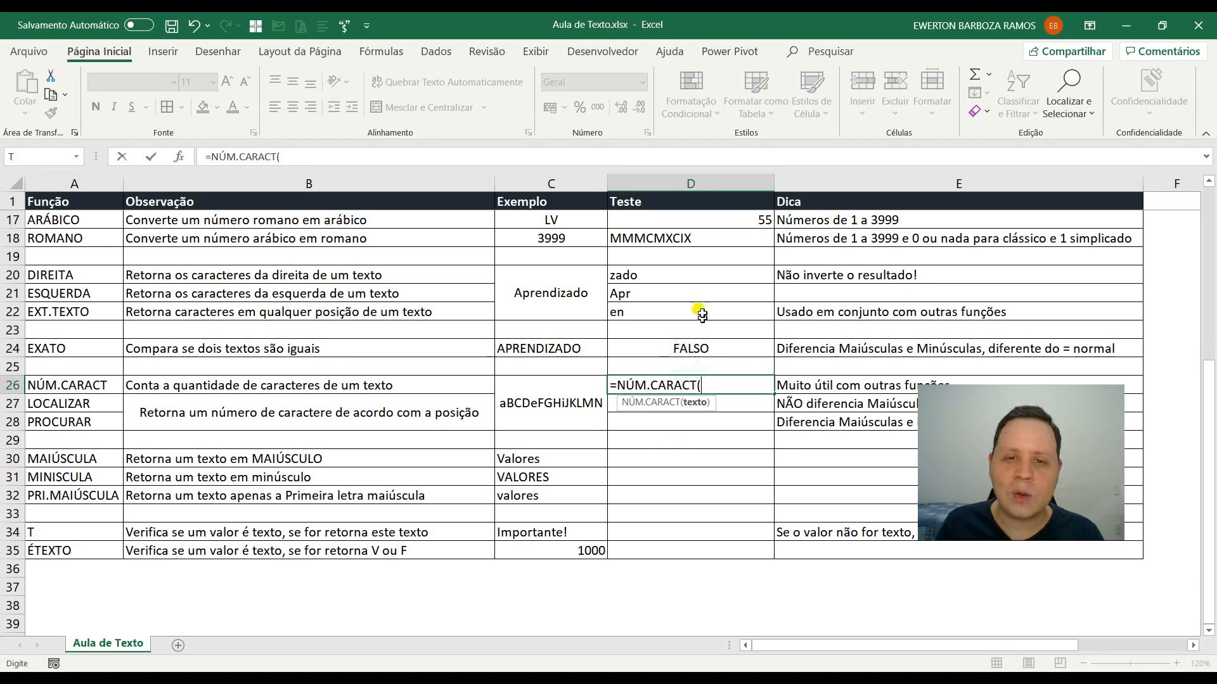
click(592, 407)
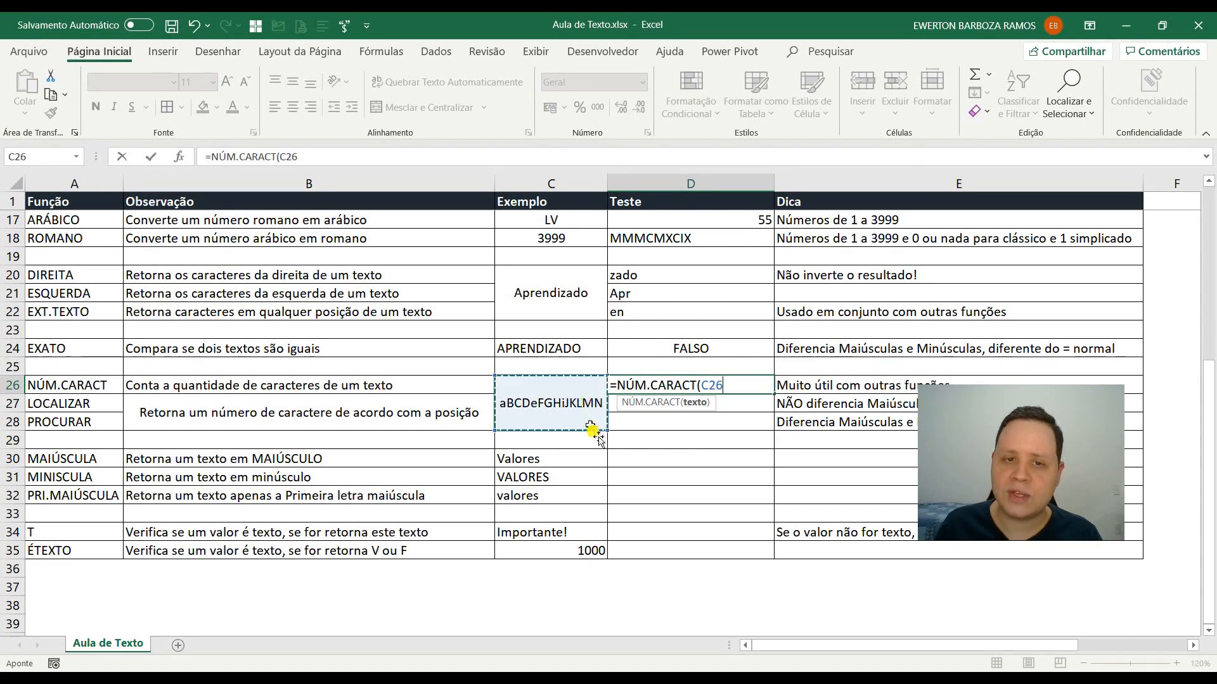
key(Return)
click(677, 382)
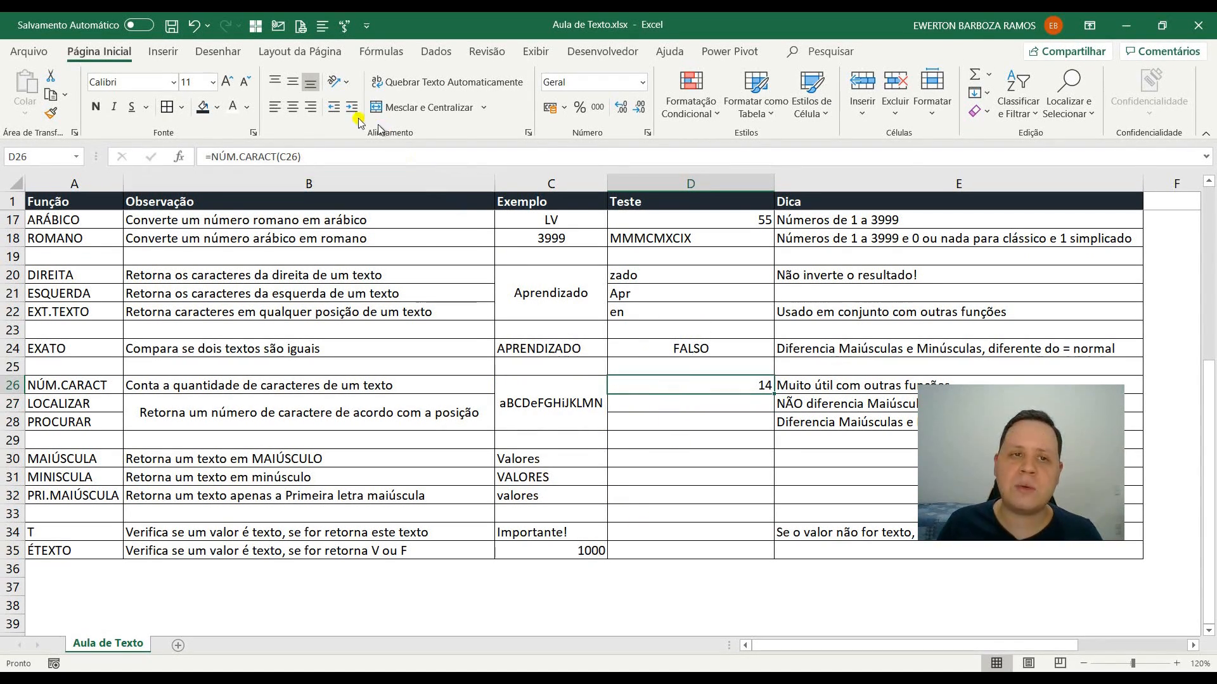
click(292, 107)
Enter =LOCALIZAR("e";C26) in D27 to find the letter's position in the C26 text, and center the cell
click(590, 408)
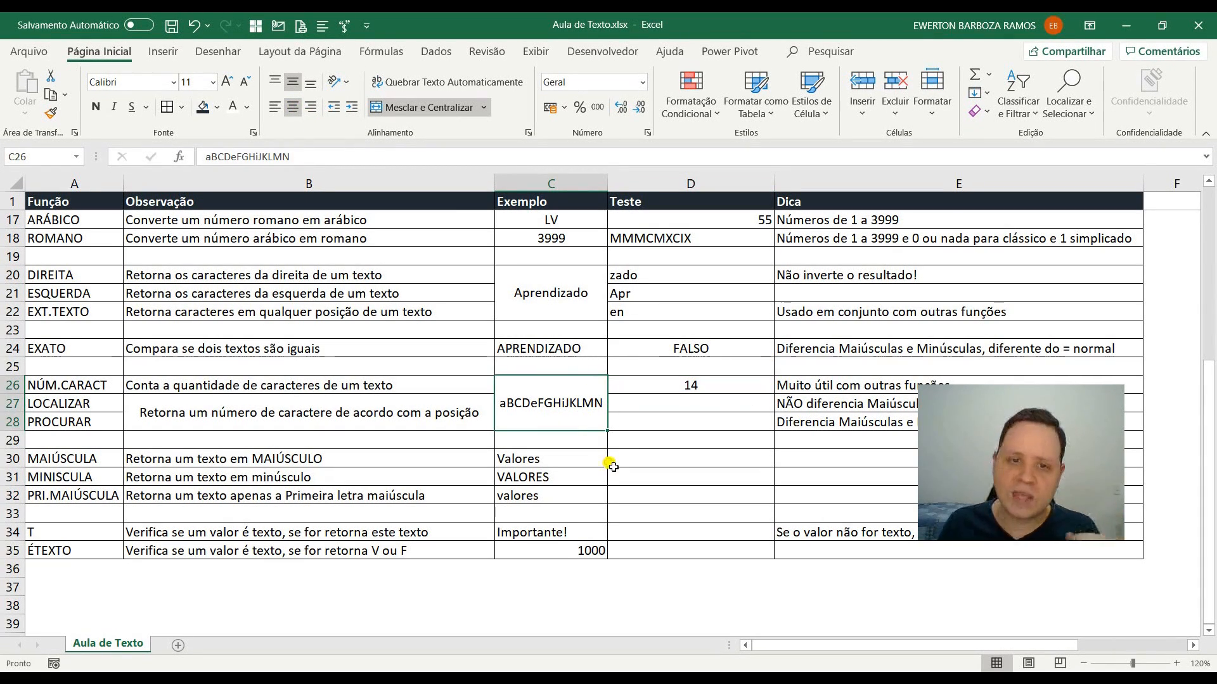
click(656, 403)
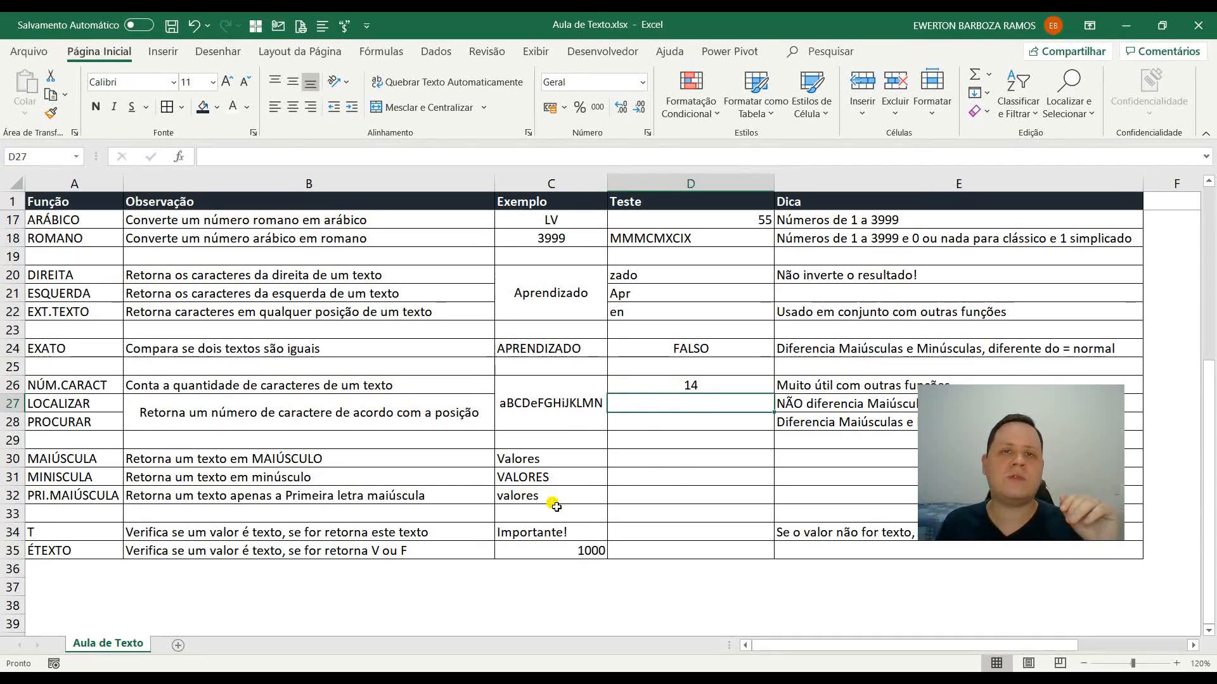
scroll(596, 408, up, 3)
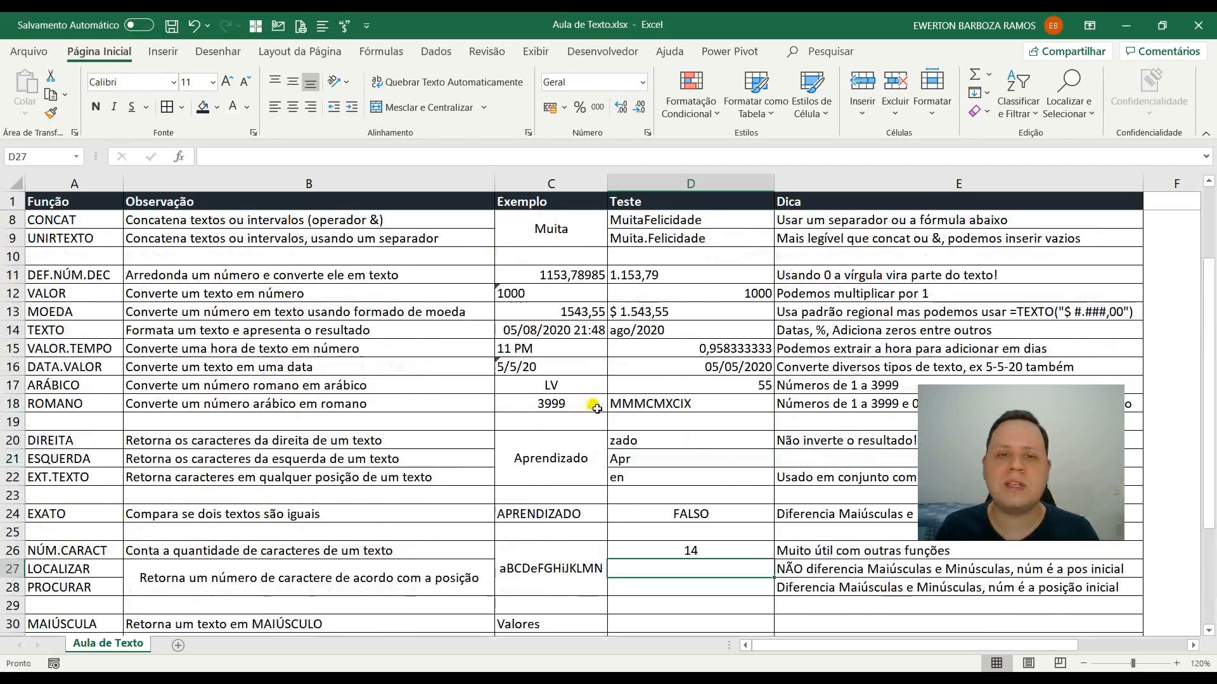
scroll(596, 408, up, 2)
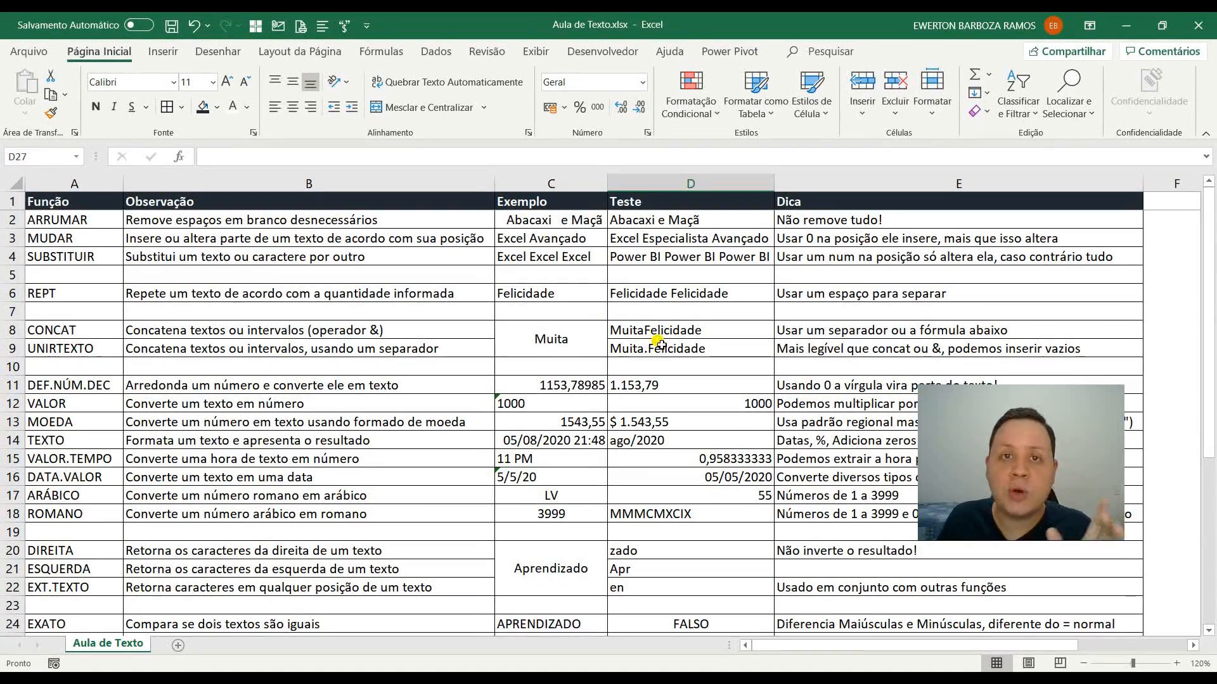
scroll(681, 405, down, 5)
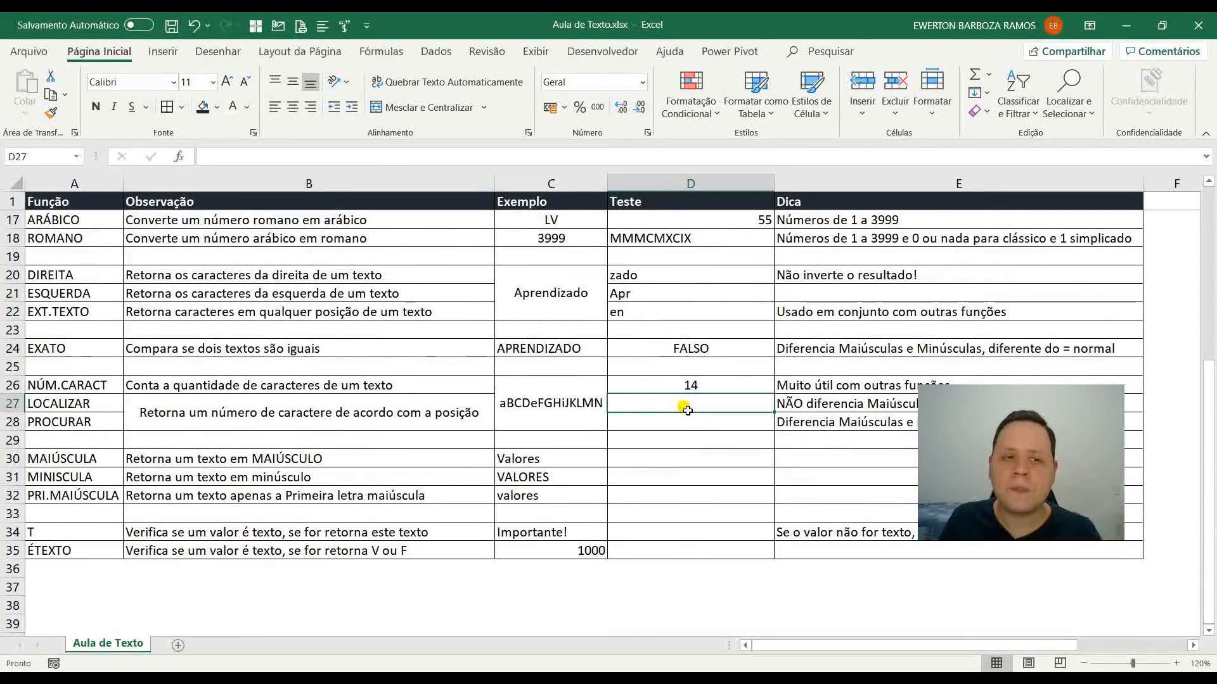
scroll(735, 499, down, 1)
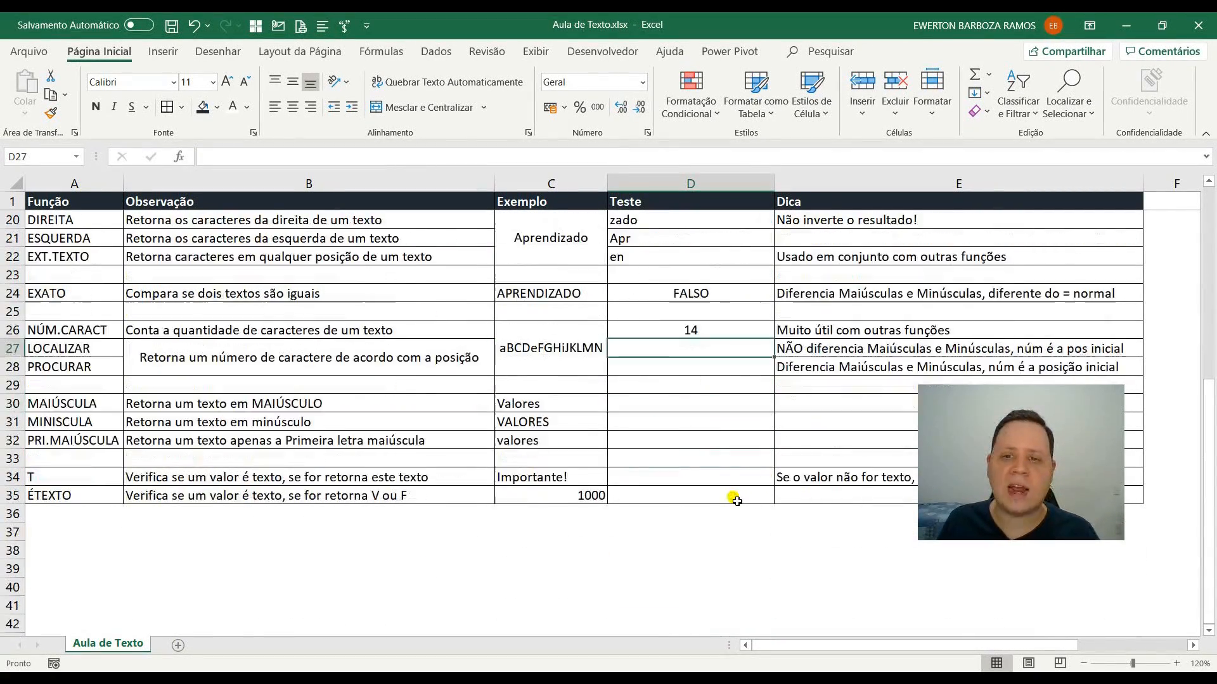
scroll(735, 499, down, 1)
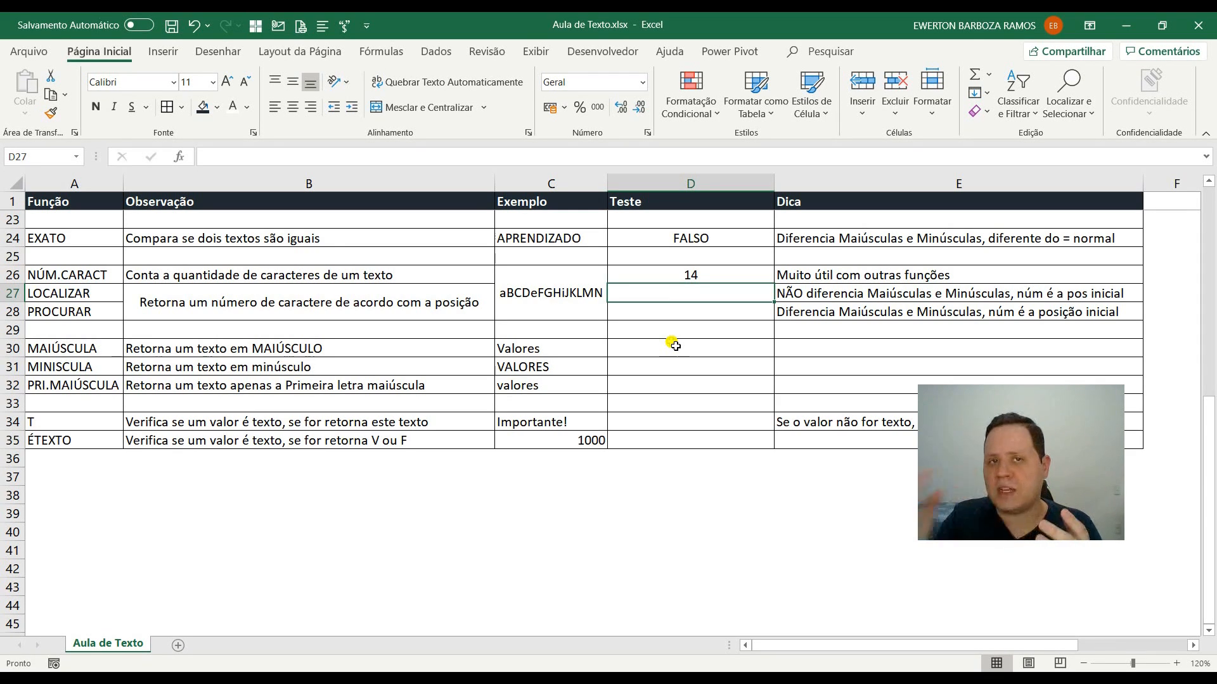
text(=LOCALIZAR()
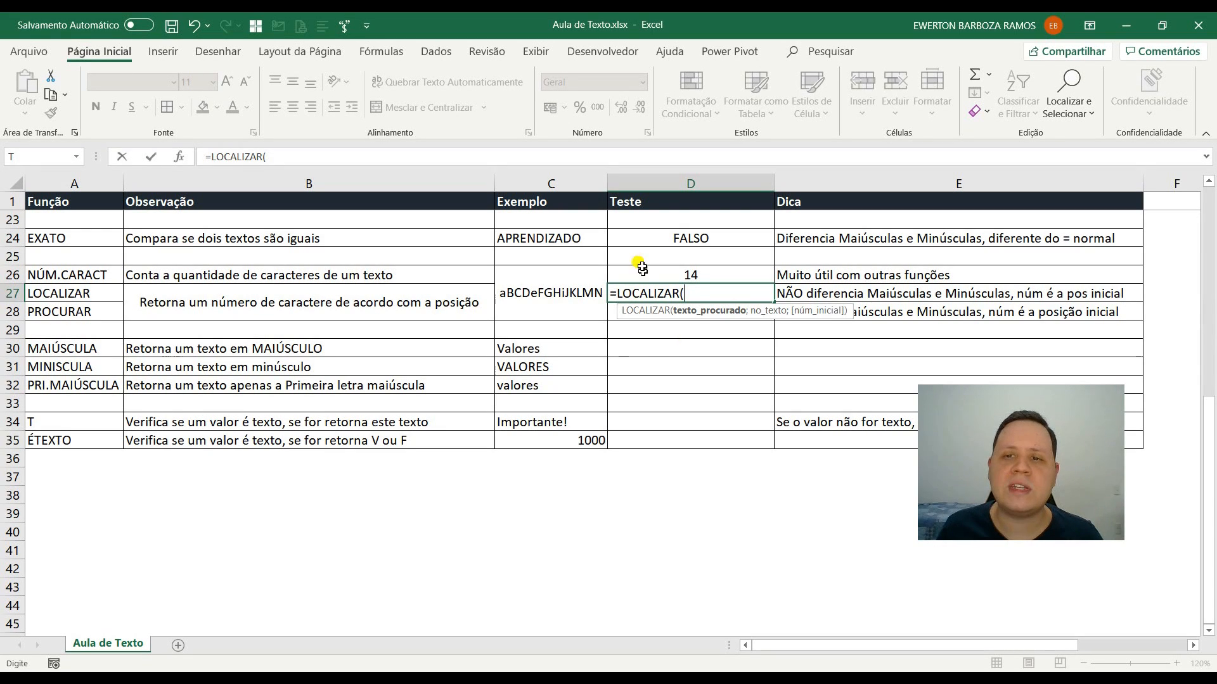
click(566, 303)
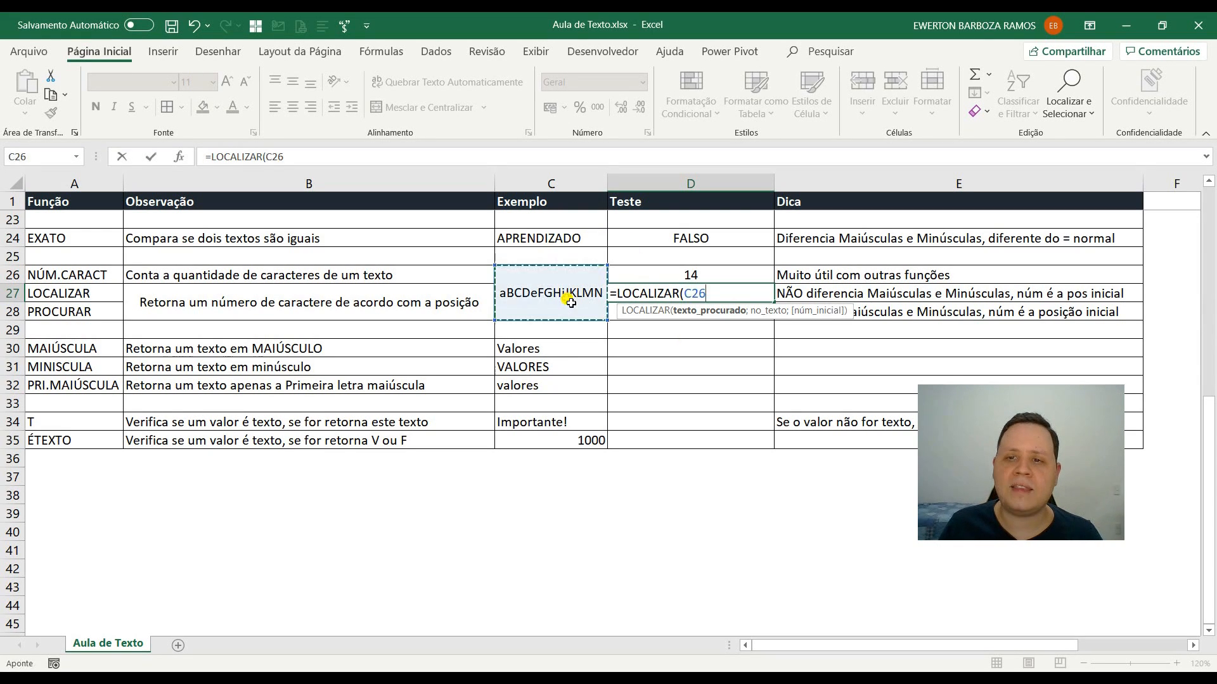
key(BackSpace)
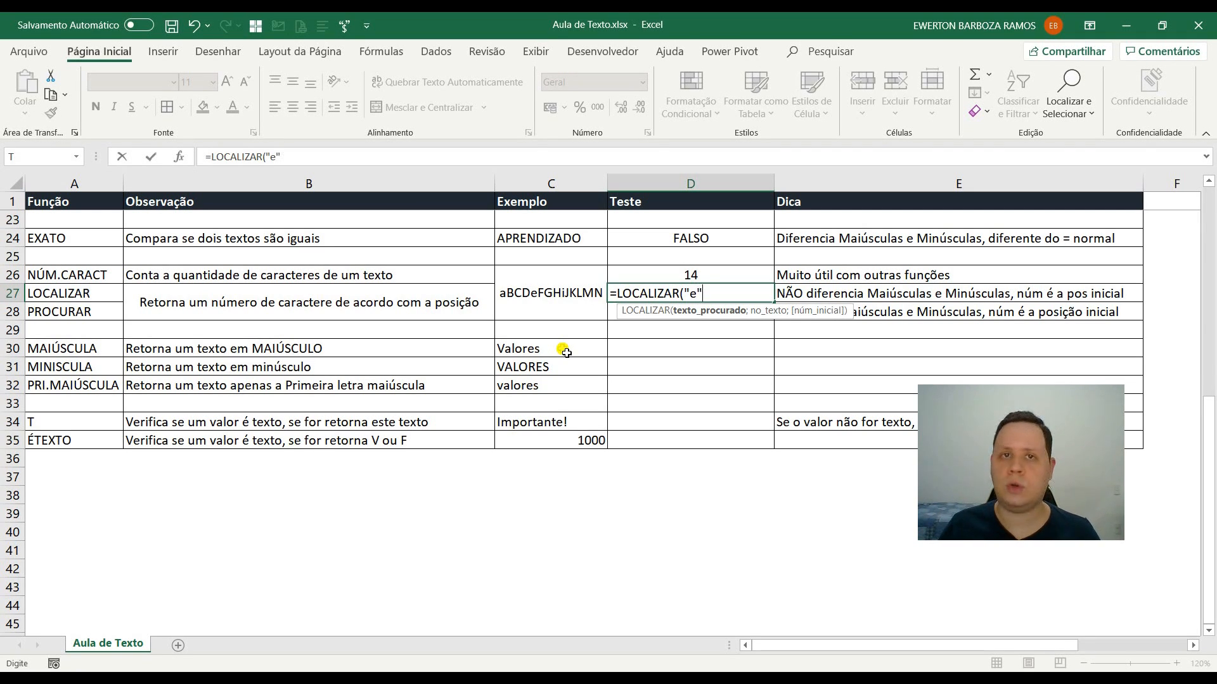
text("e";)
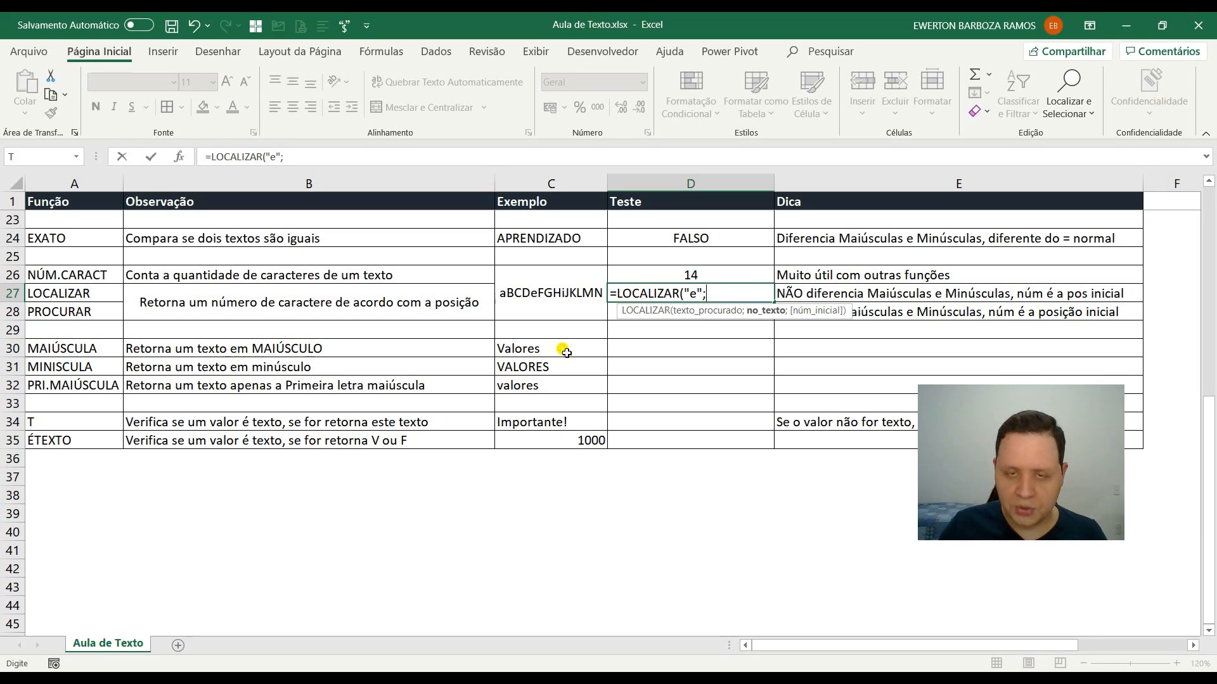
click(538, 289)
key(Return)
click(694, 295)
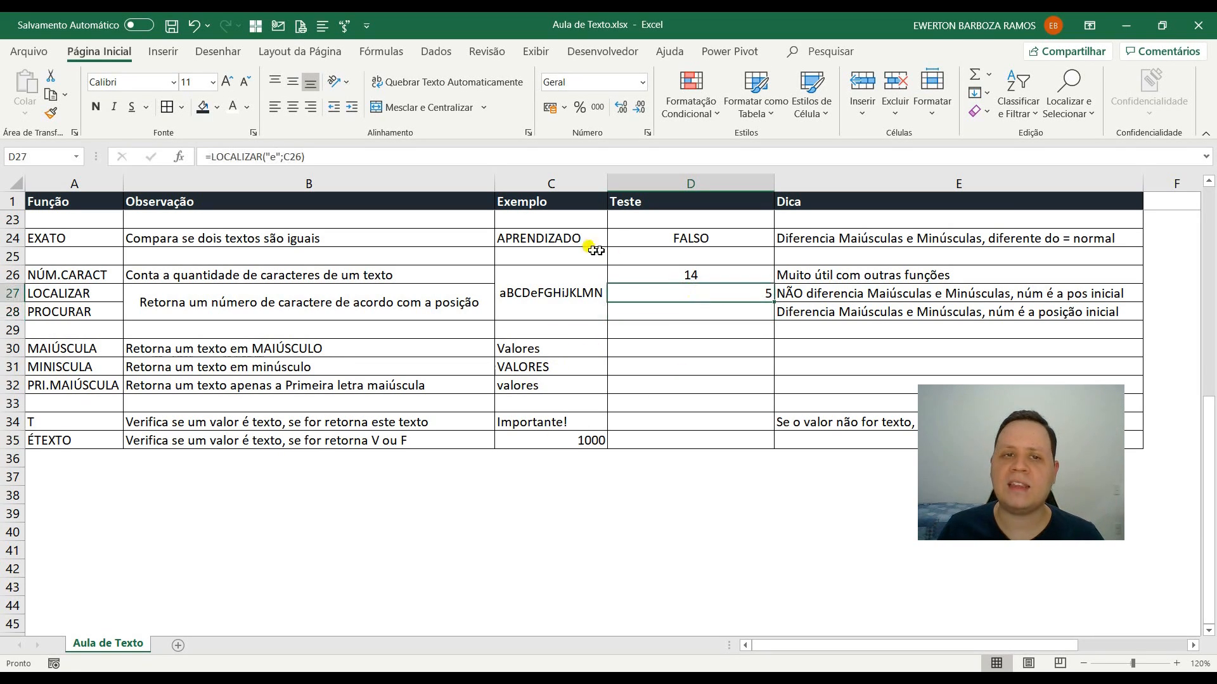
click(292, 106)
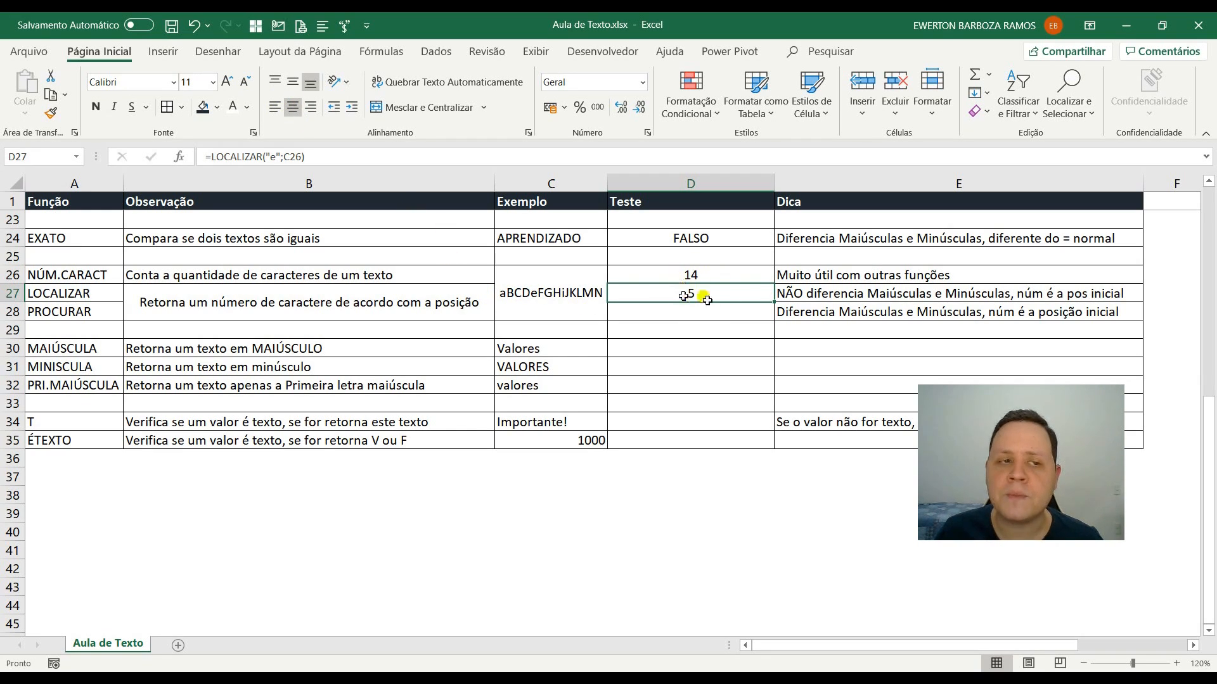
Enter =PROCURAR("E";C26) in D28 to search the C26 text for a capital E with case sensitivity
click(692, 318)
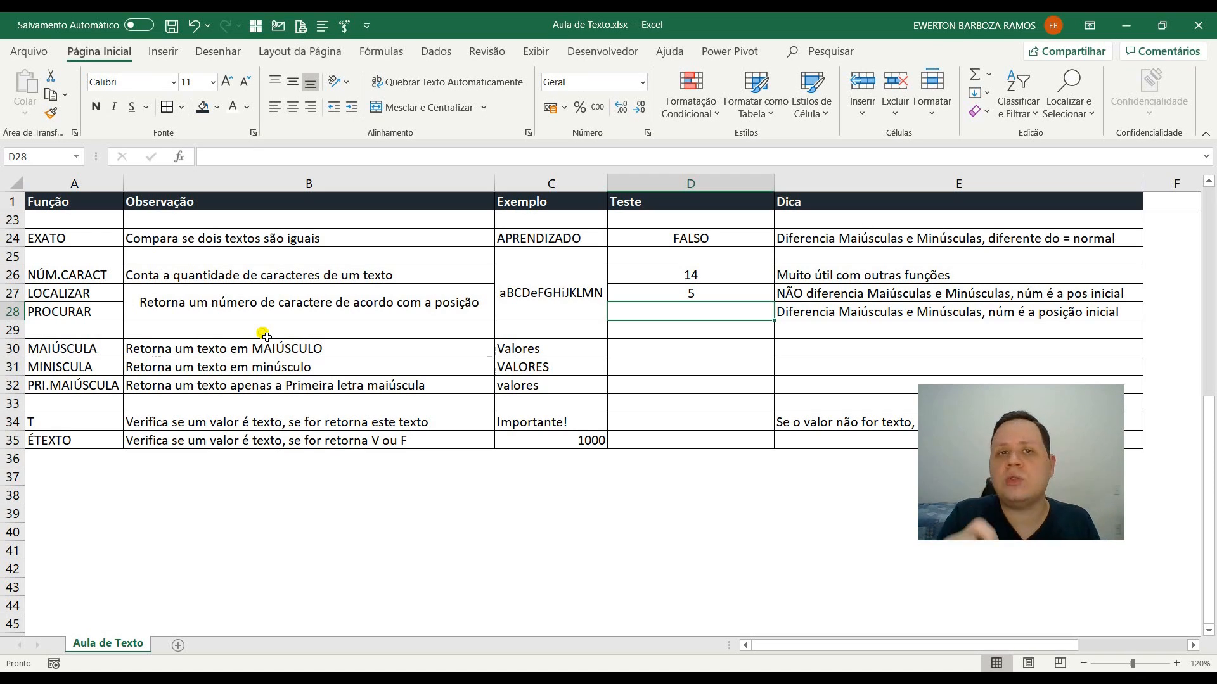
text(=)
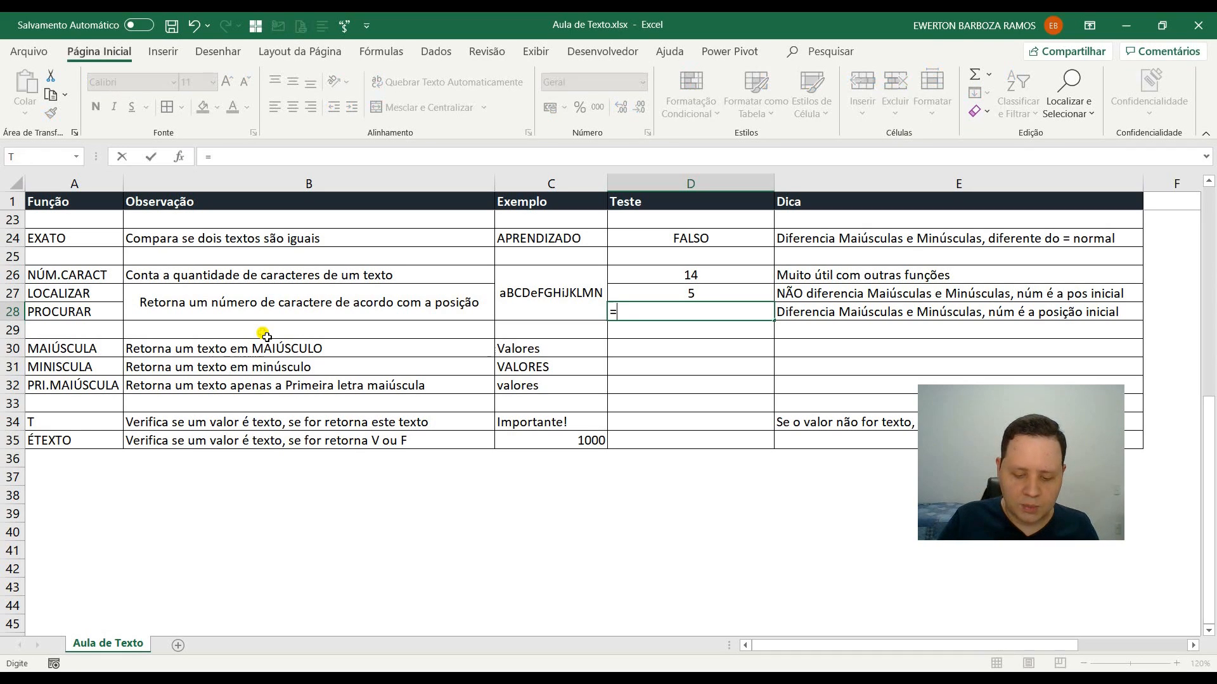
text(Proc)
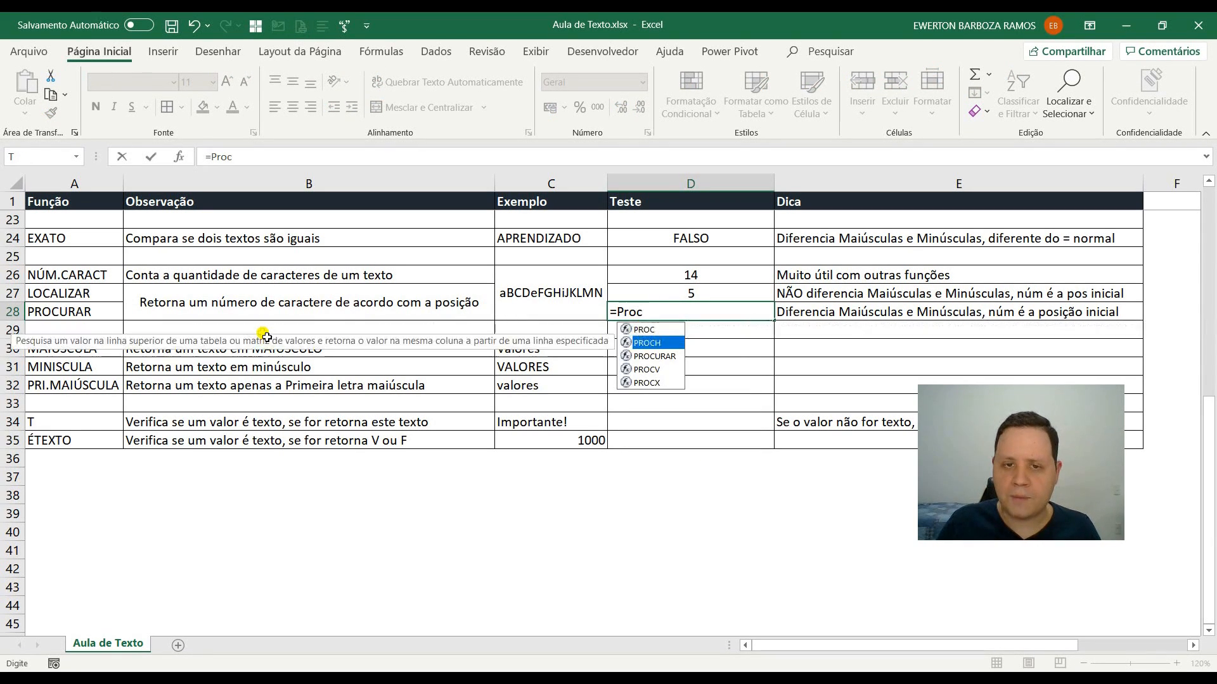
key(Tab)
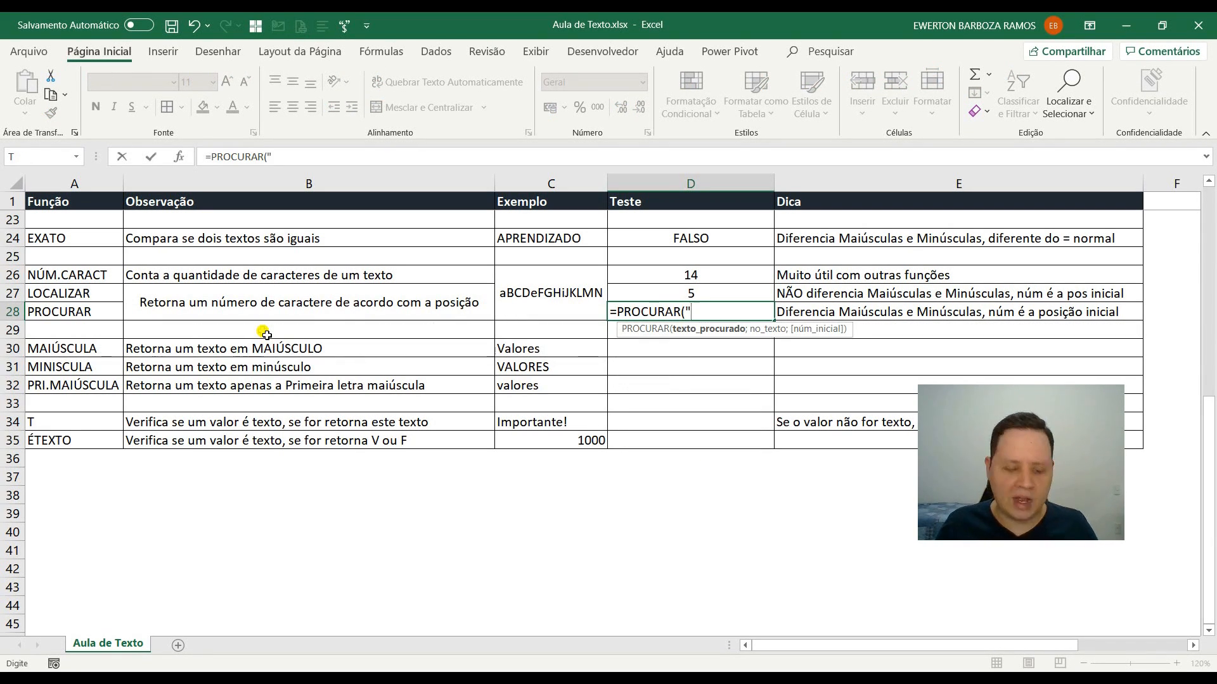
text("E";)
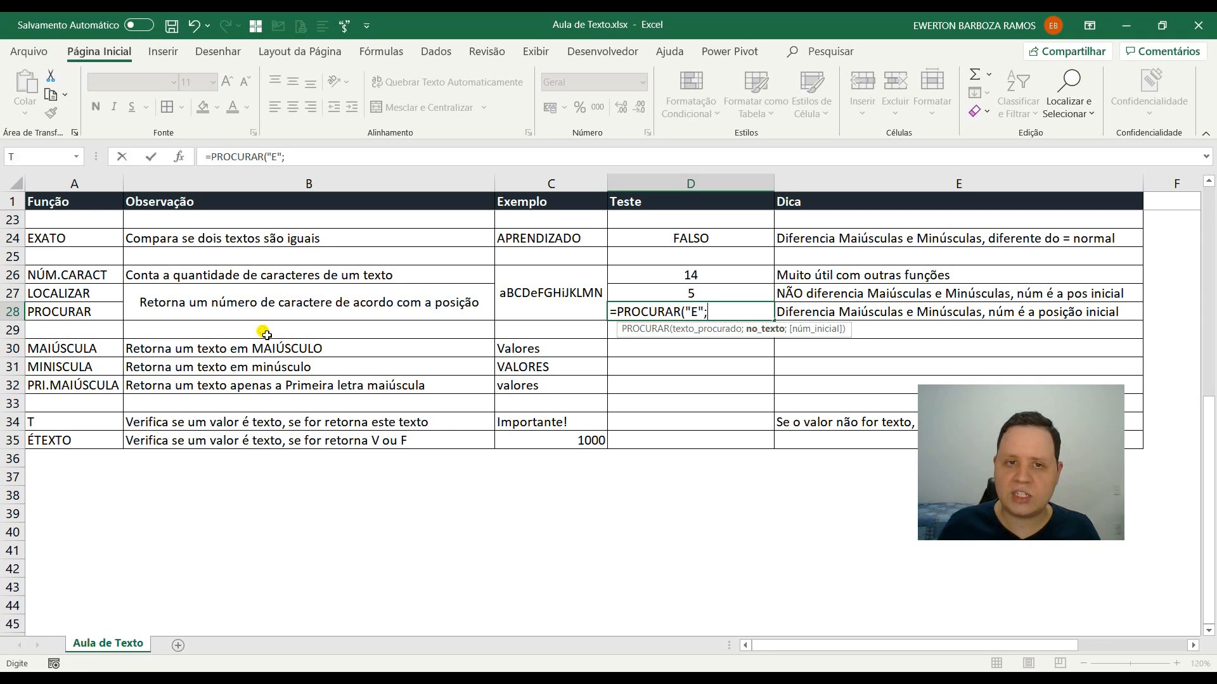
click(554, 299)
text())
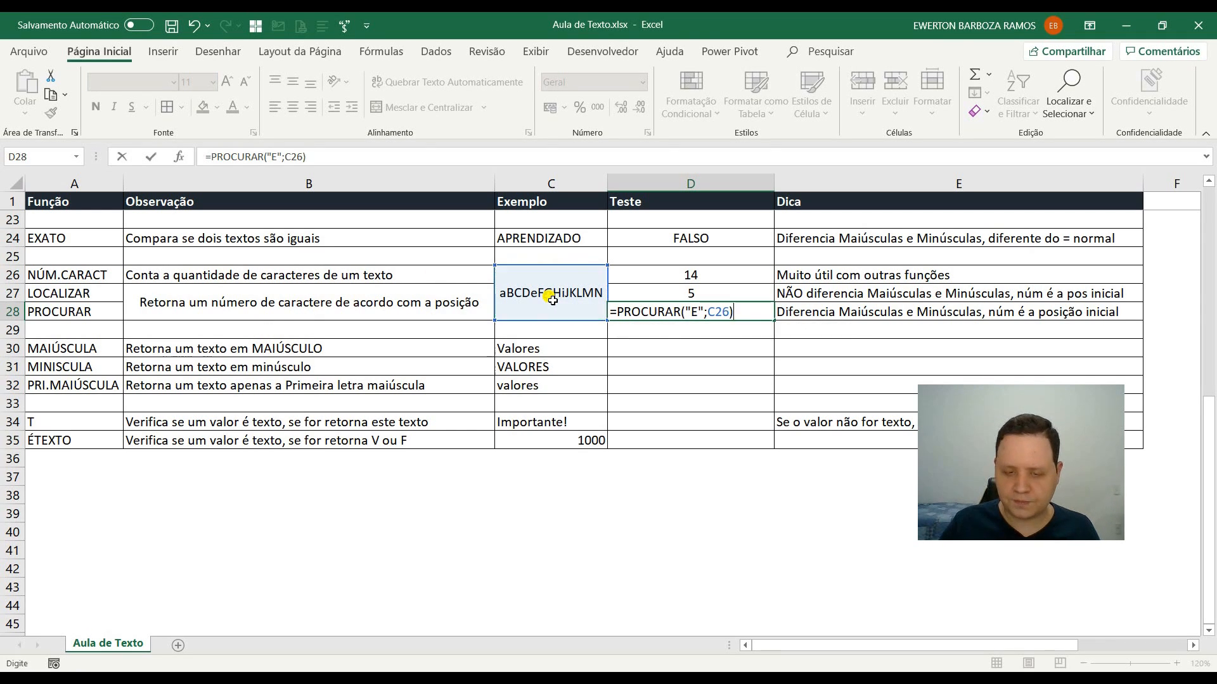
key(ctrl+Return)
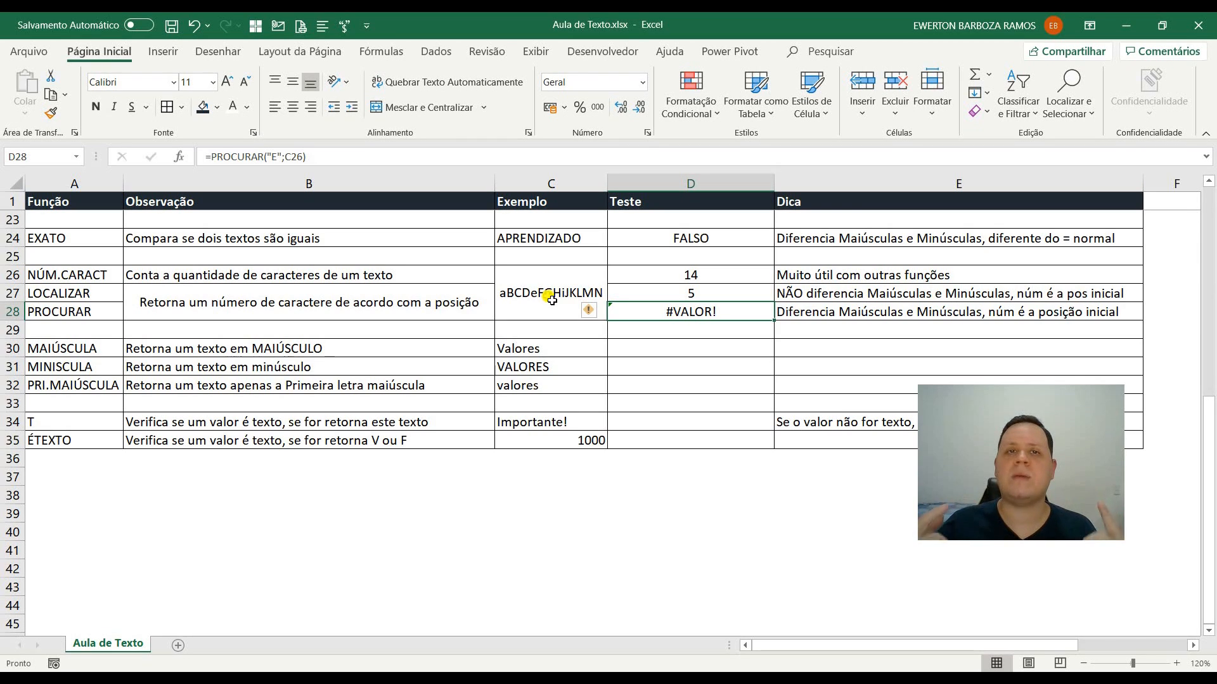
Change the searched letter in D28's PROCURAR formula to lowercase "e" and center the cell
click(274, 157)
key(BackSpace)
text(a)
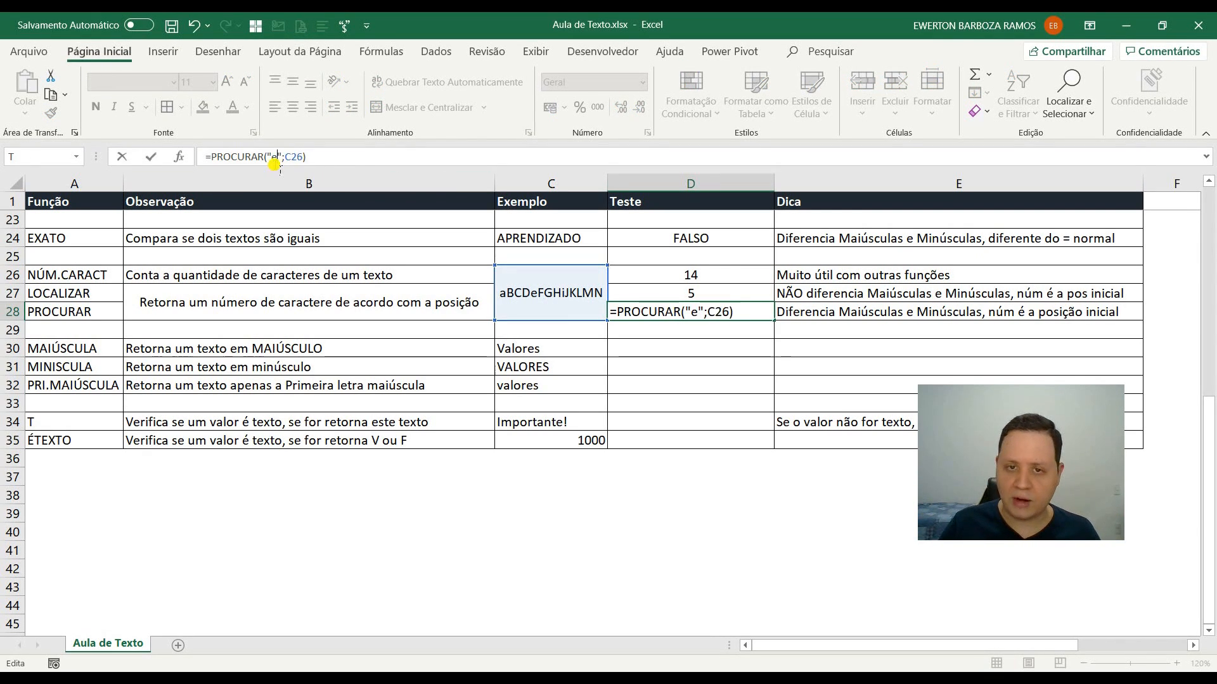
key(ctrl+Return)
click(292, 106)
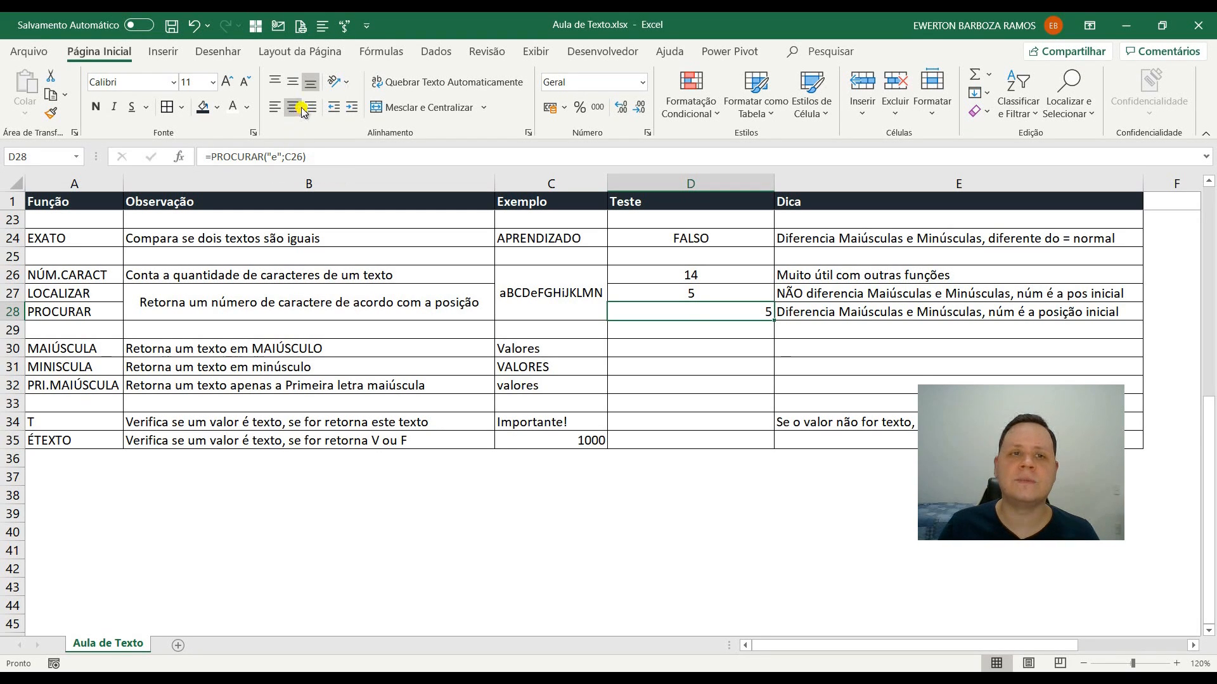
Change the searched letter in D27's LOCALIZAR formula to capital "E" to test its case handling
click(269, 156)
key(BackSpace)
text(E)
key(ctrl+Return)
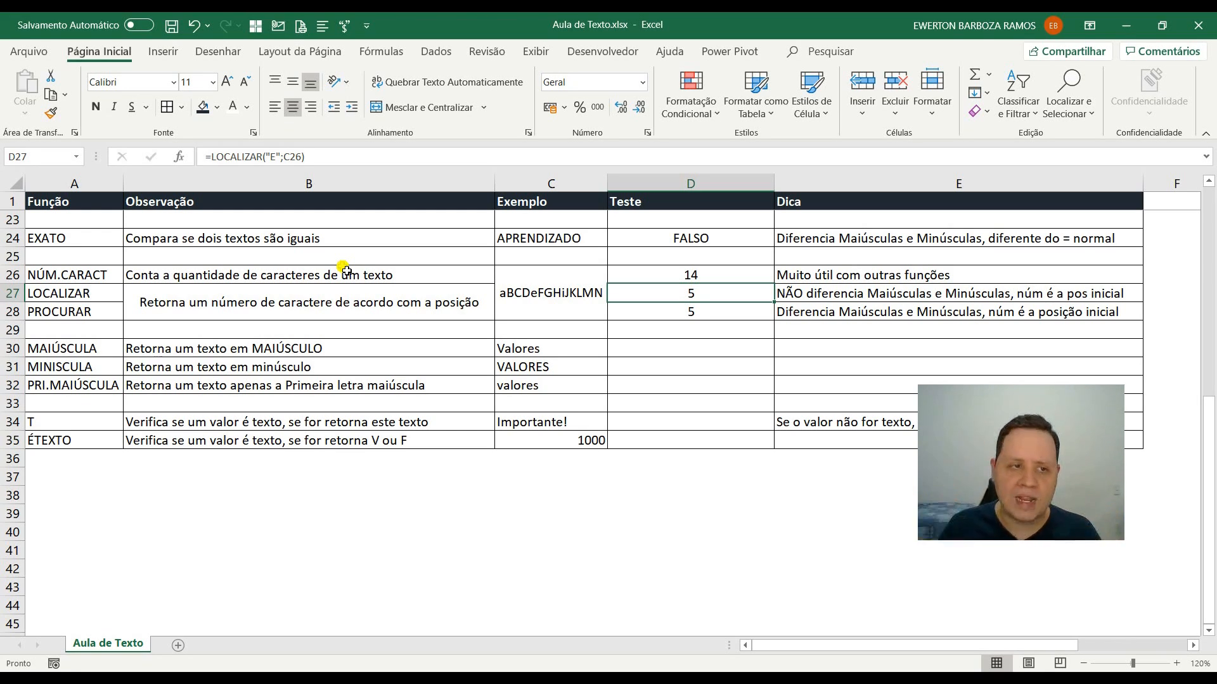
Enter =MAIÚSCULA(C30) in D30 to convert the word in C30 to uppercase
click(651, 349)
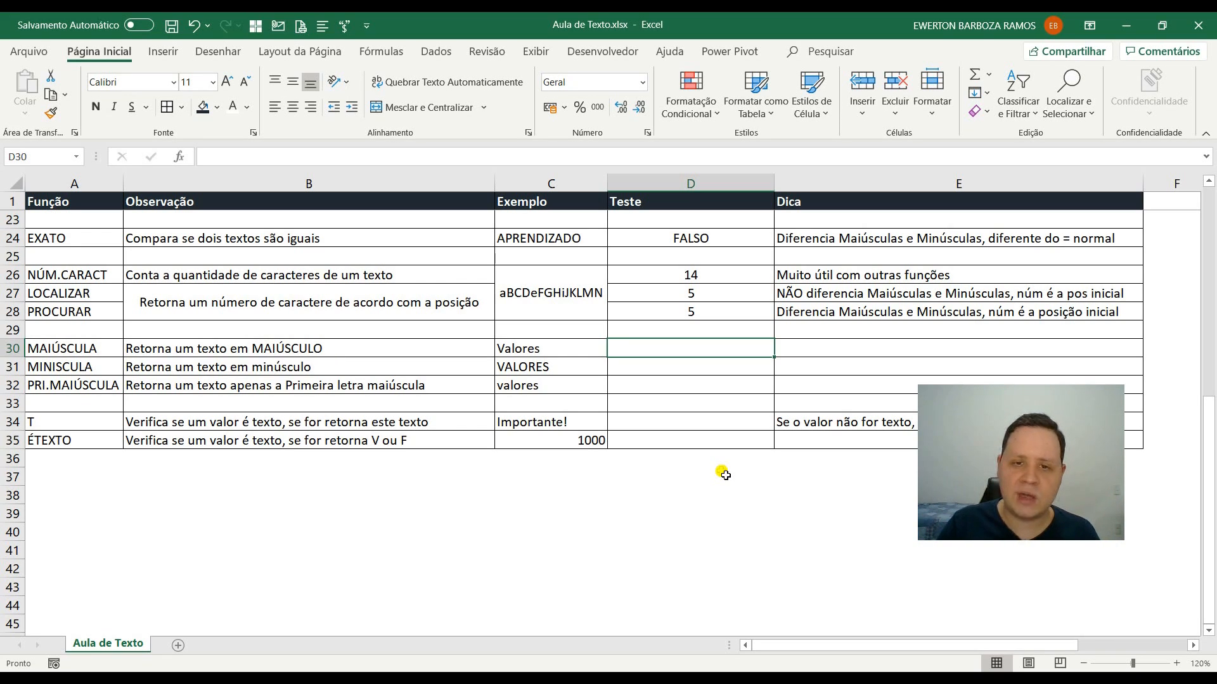
text(=mai)
key(Tab)
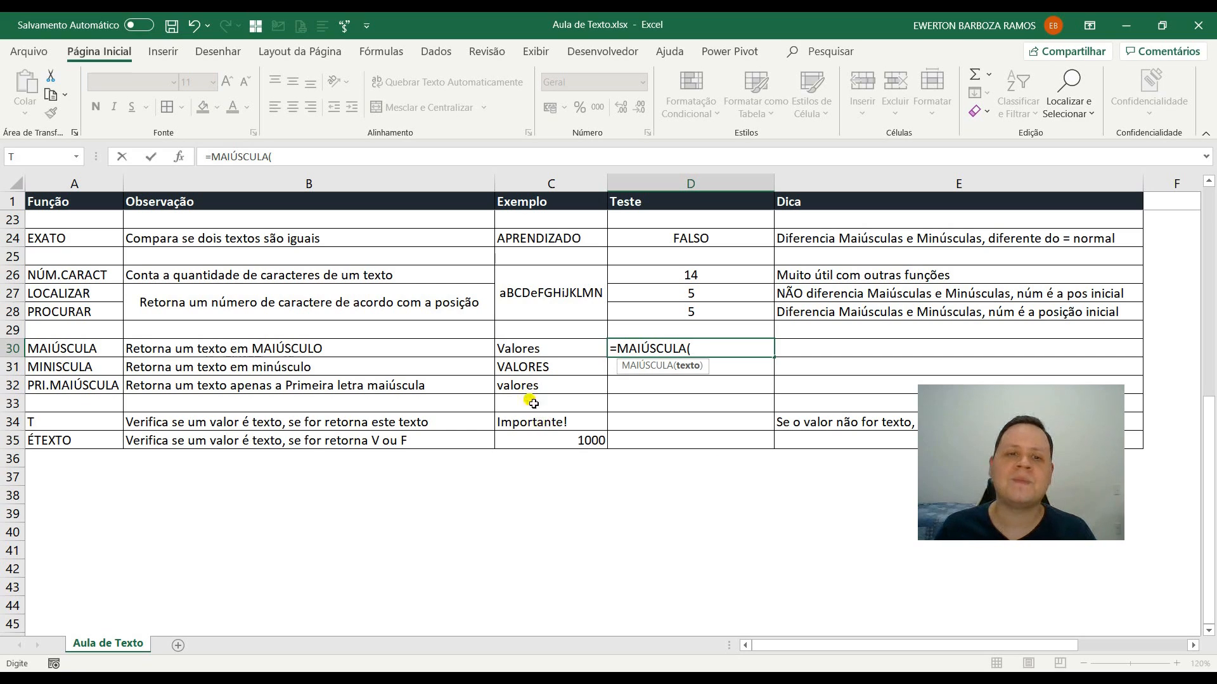
click(562, 348)
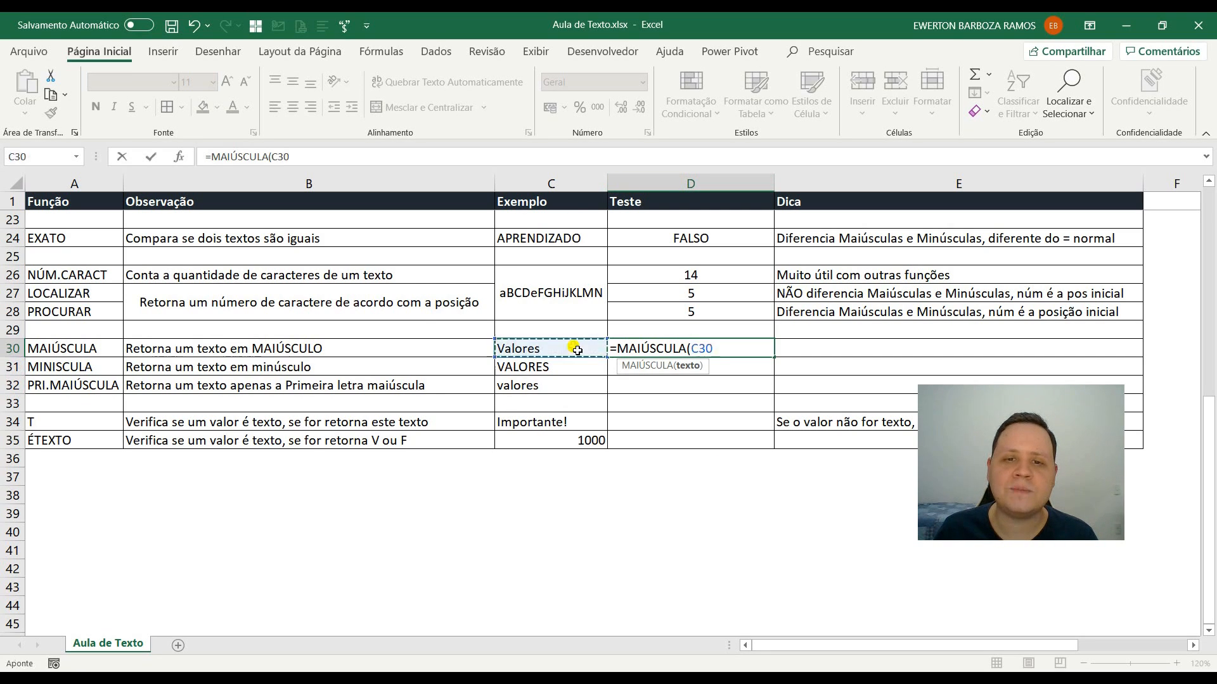
key(Return)
click(694, 352)
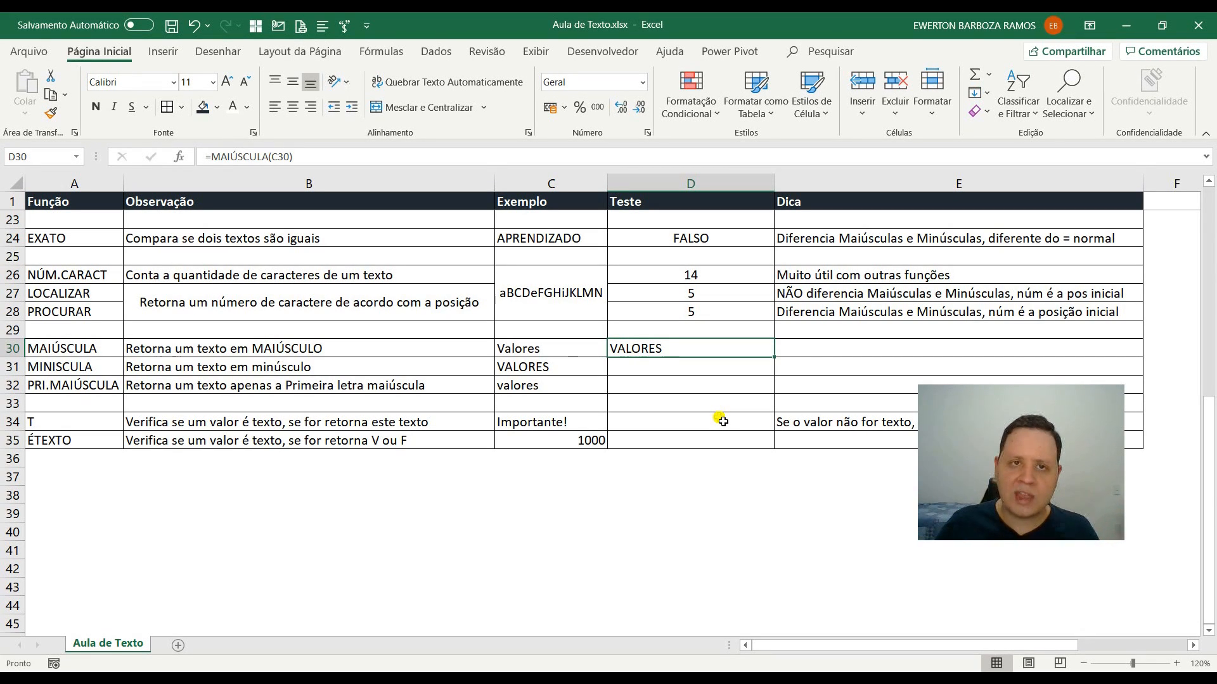
Enter =MINÚSCULA(C31) in D31 to convert the word in C31 to lowercase
key(Down)
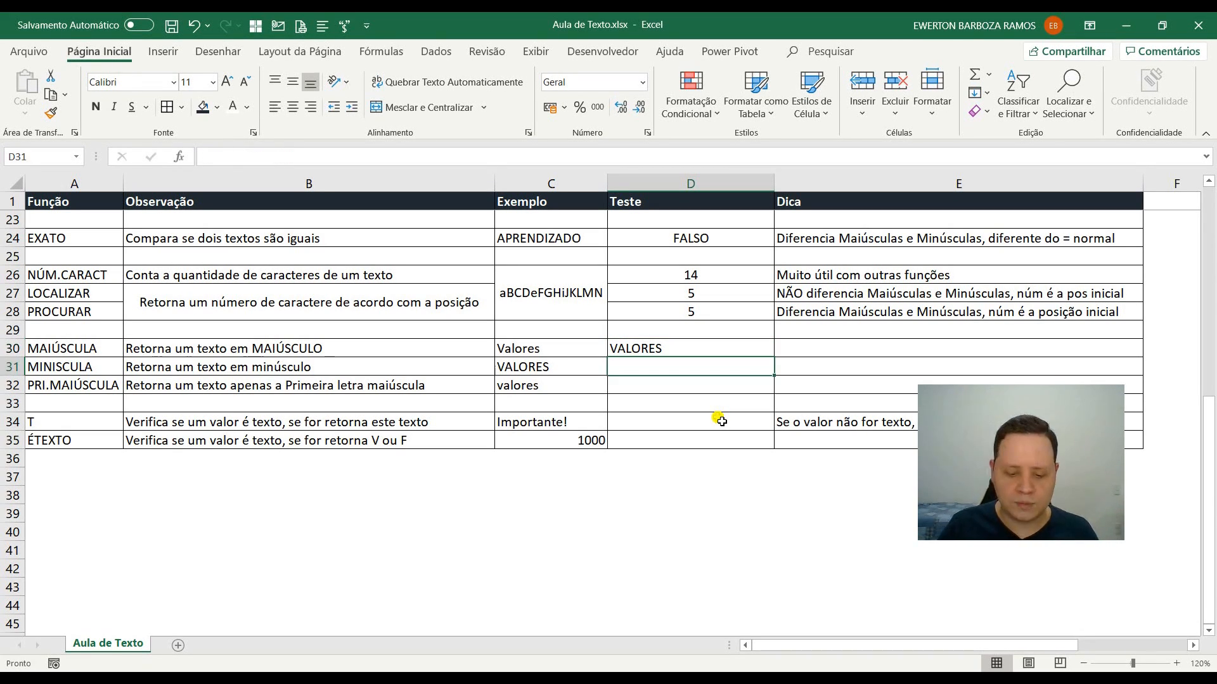
text(=M)
key(Down)
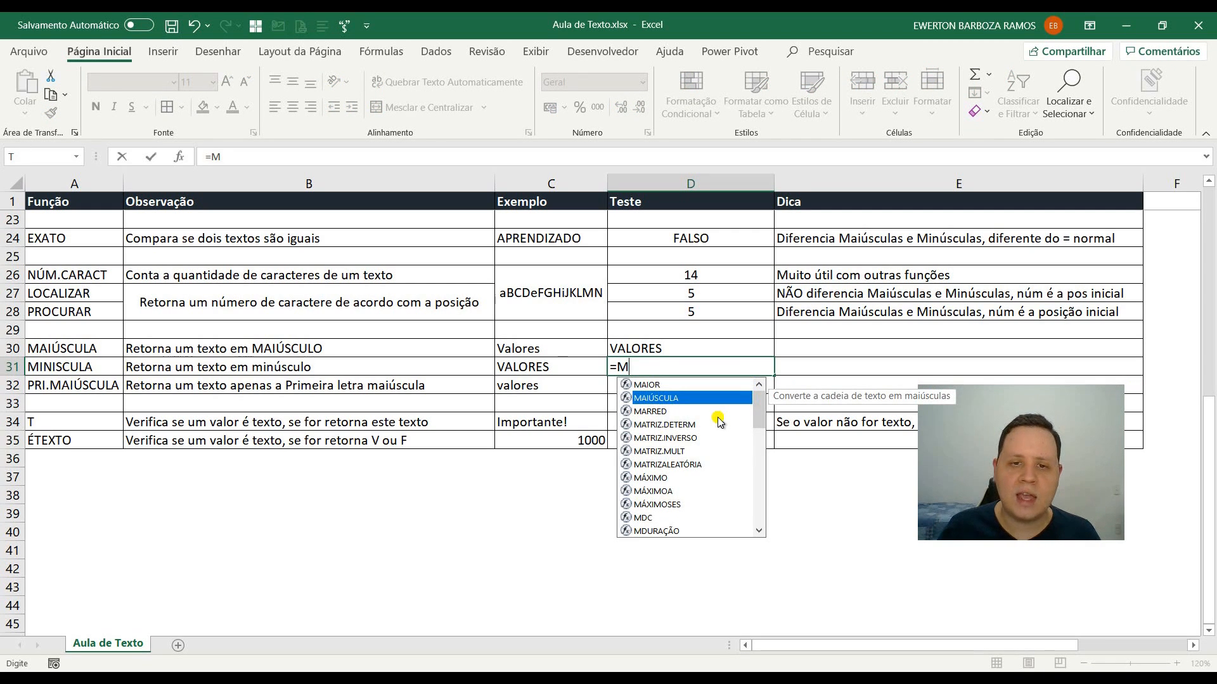
text(IN)
key(Tab)
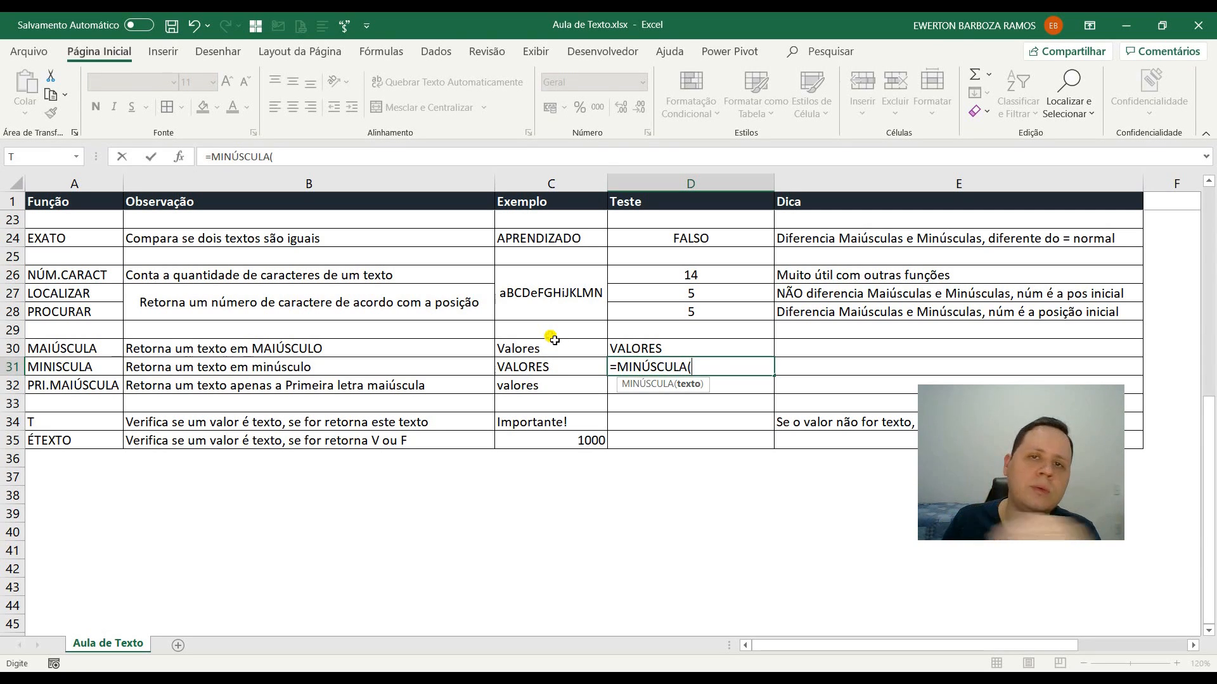
click(536, 367)
key(Return)
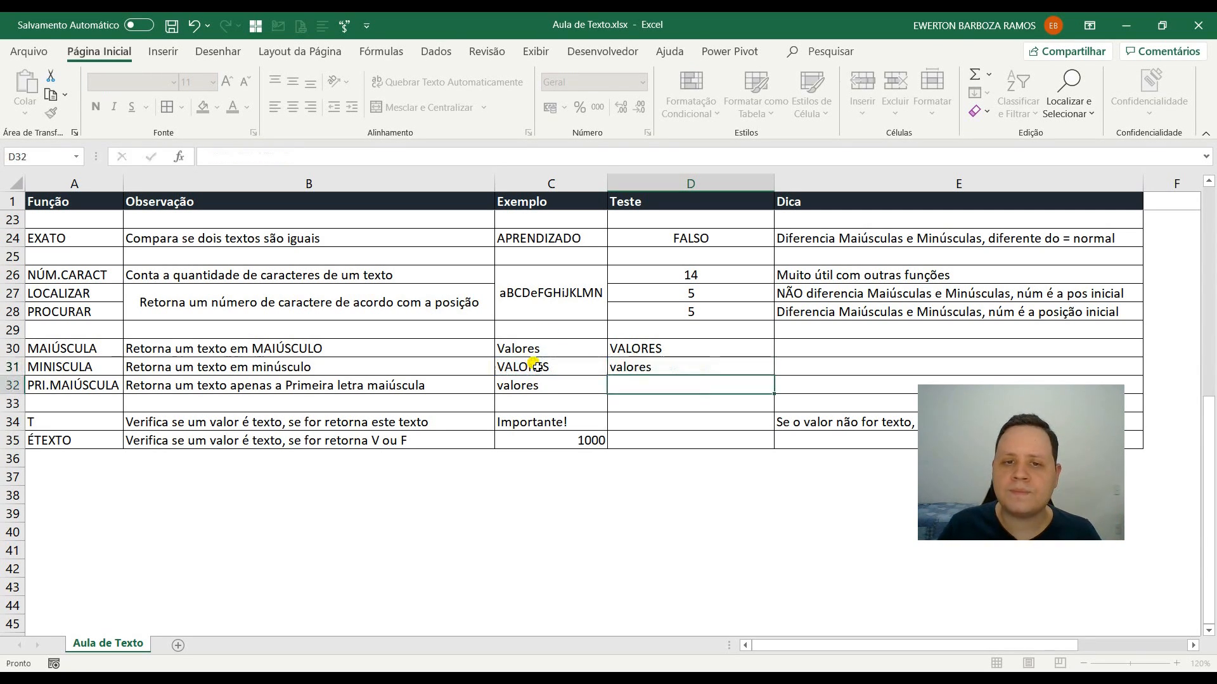
Replace the formula in D31 with =MINÚSCULA(C26) to convert the mixed-case letter sequence to lowercase
key(Up)
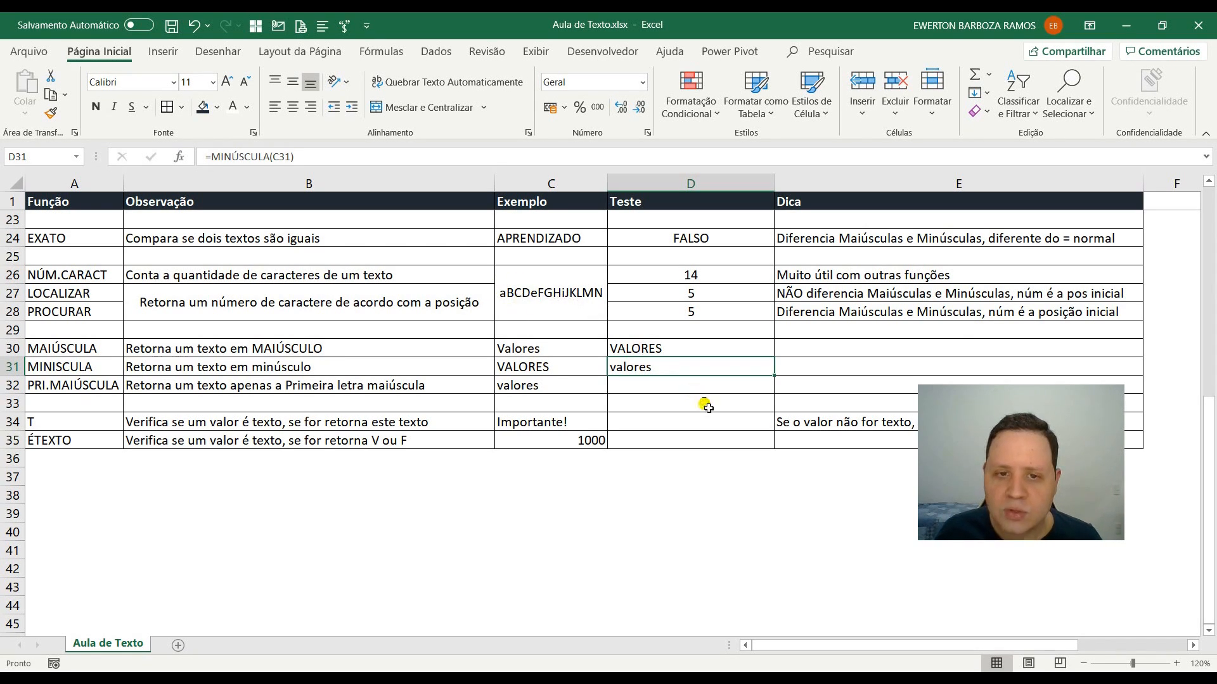
text(=min)
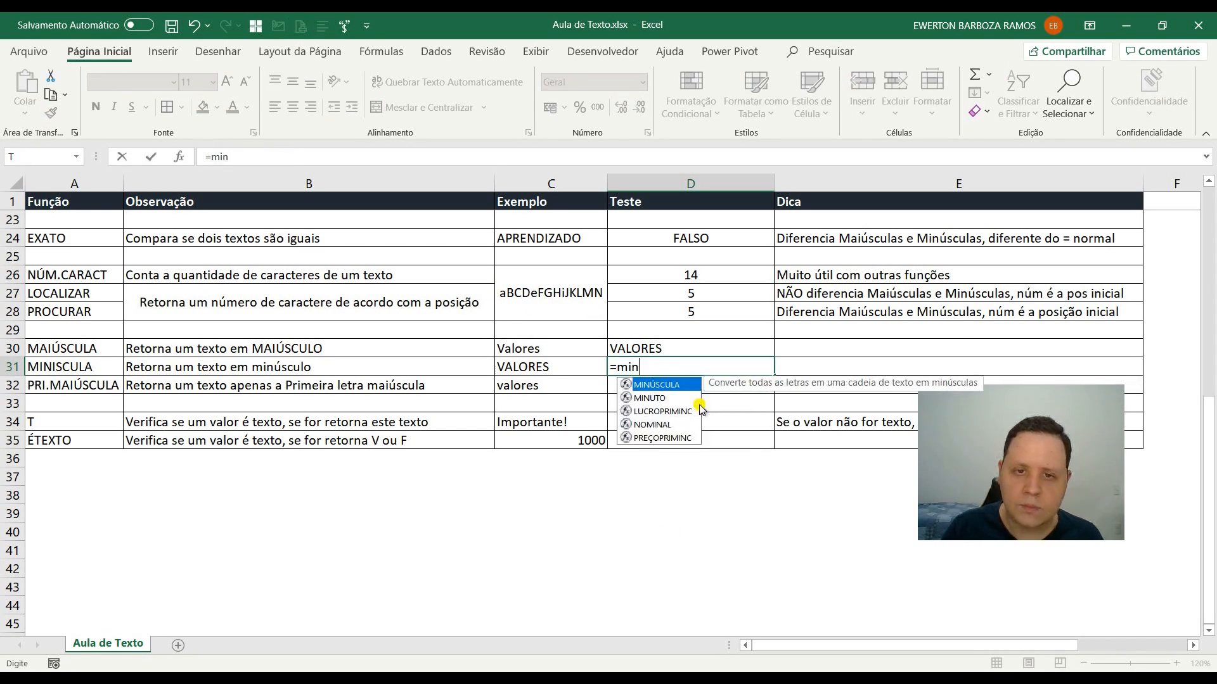
key(Tab)
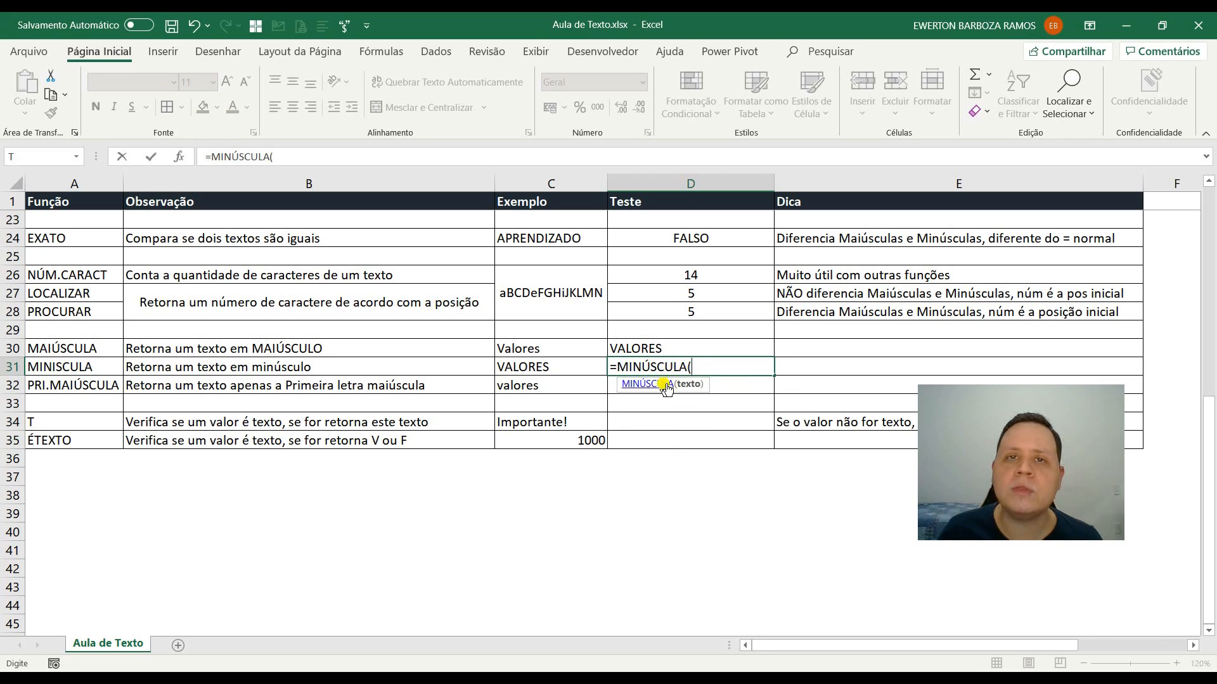
click(548, 290)
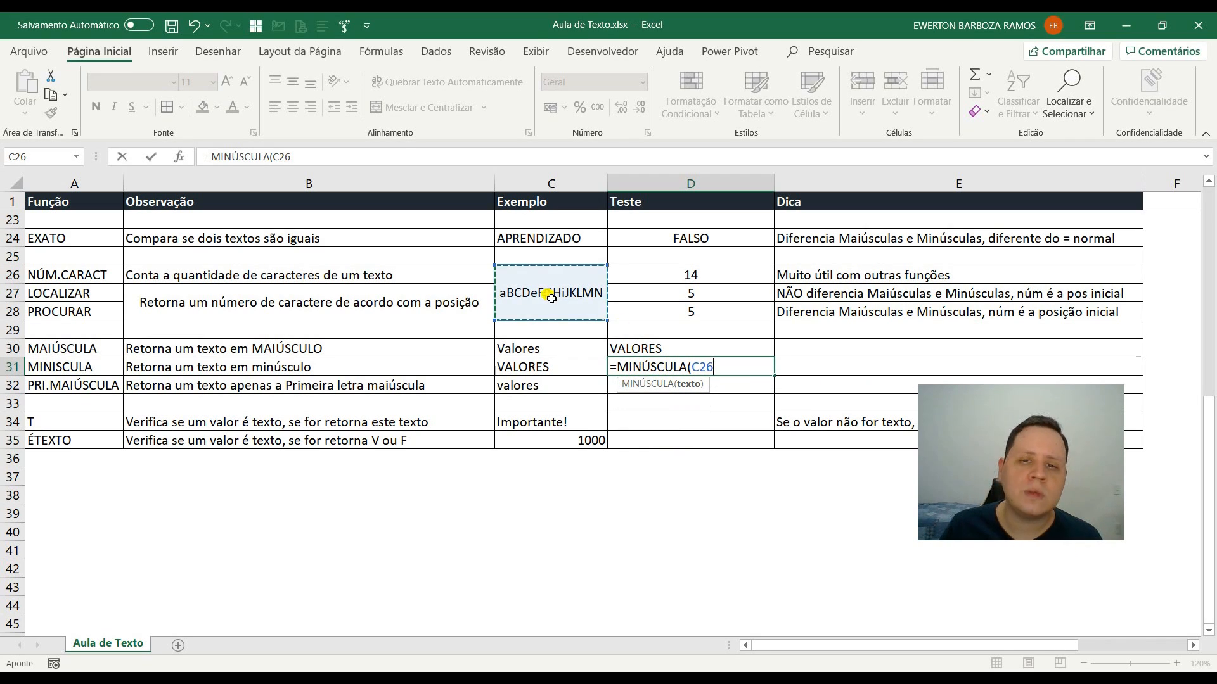
key(ctrl+Return)
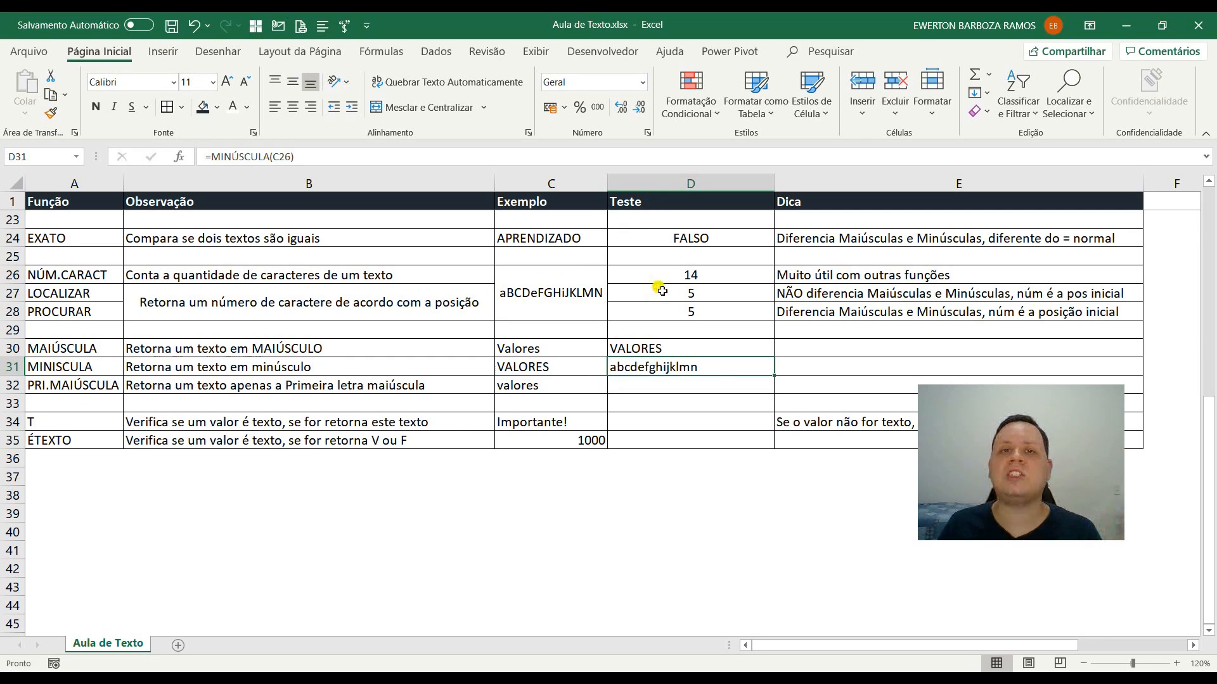
Enter =PRI.MAIÚSCULA(C32) in D32 to capitalize only the first letter of the word in C32
scroll(709, 422, up, 1)
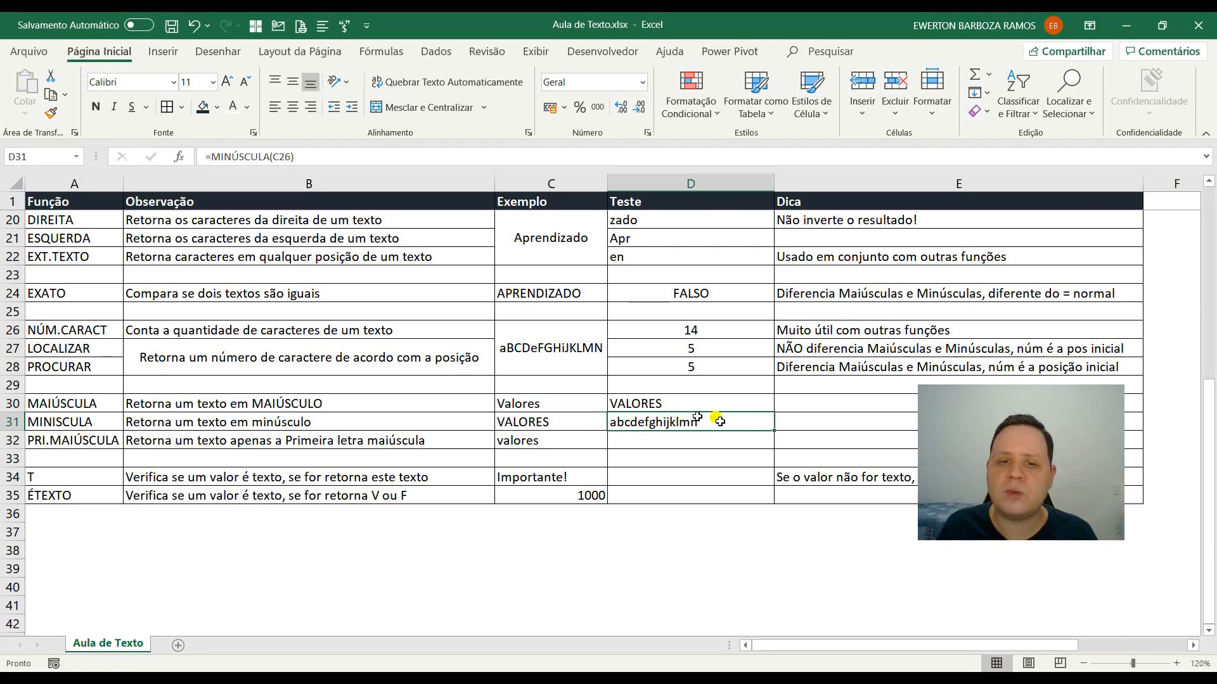
click(698, 438)
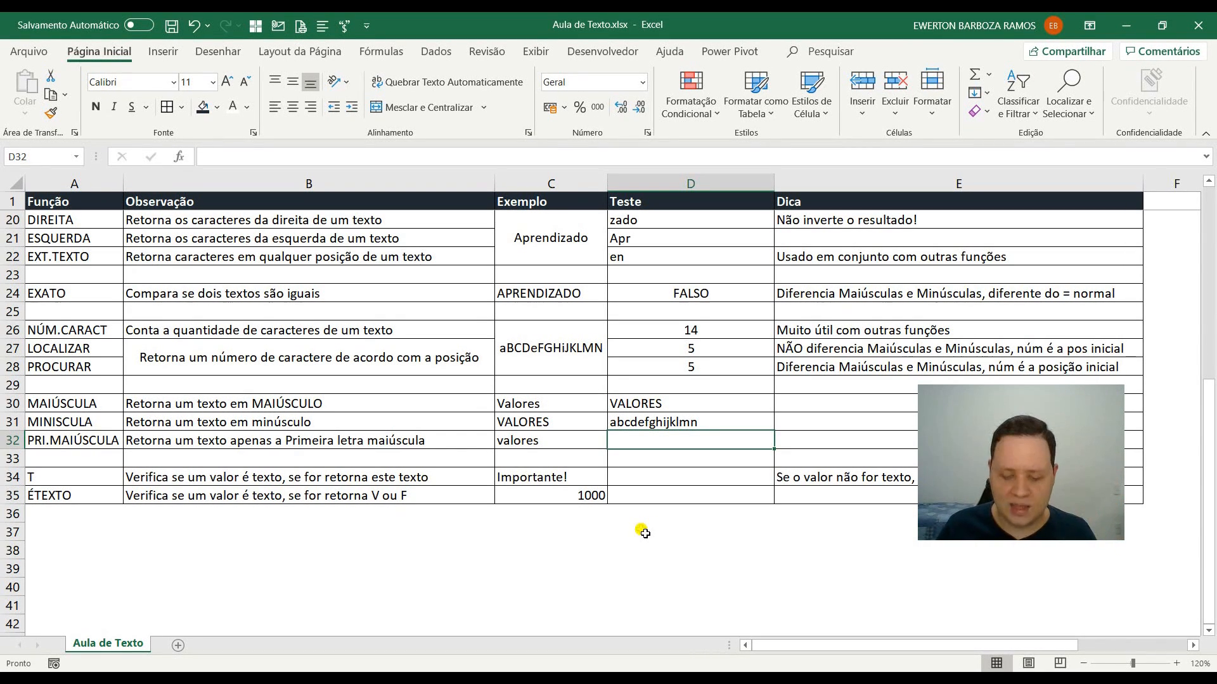
text(=Pr)
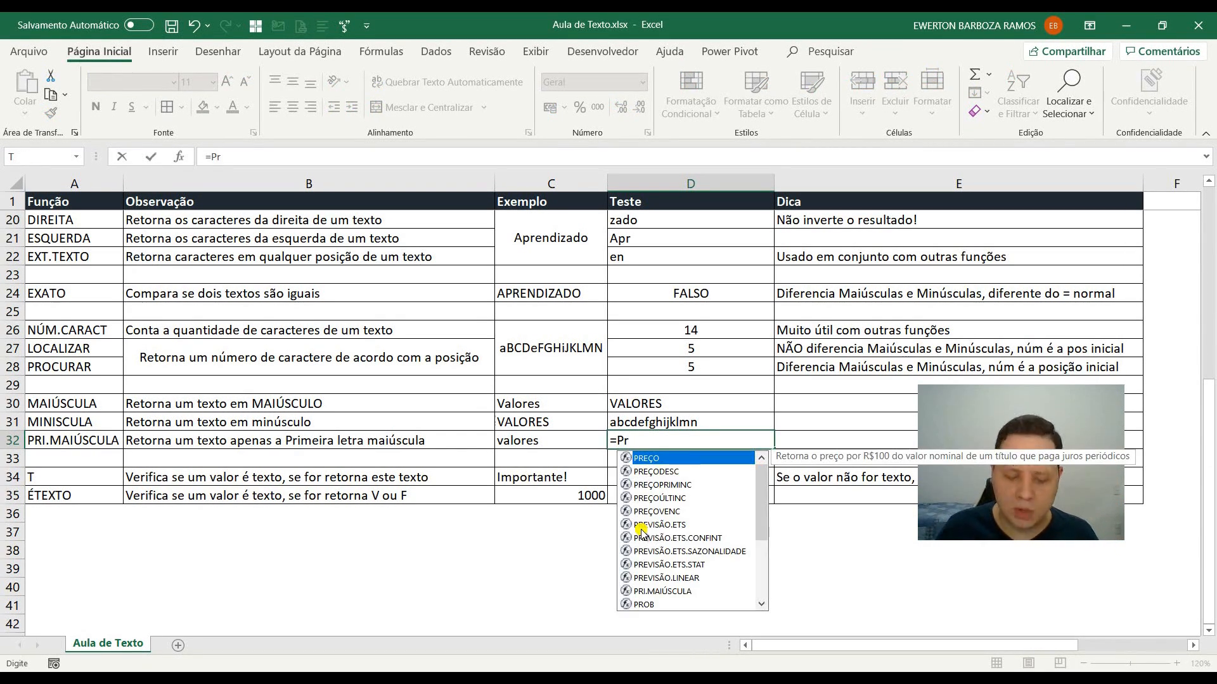
text(i.)
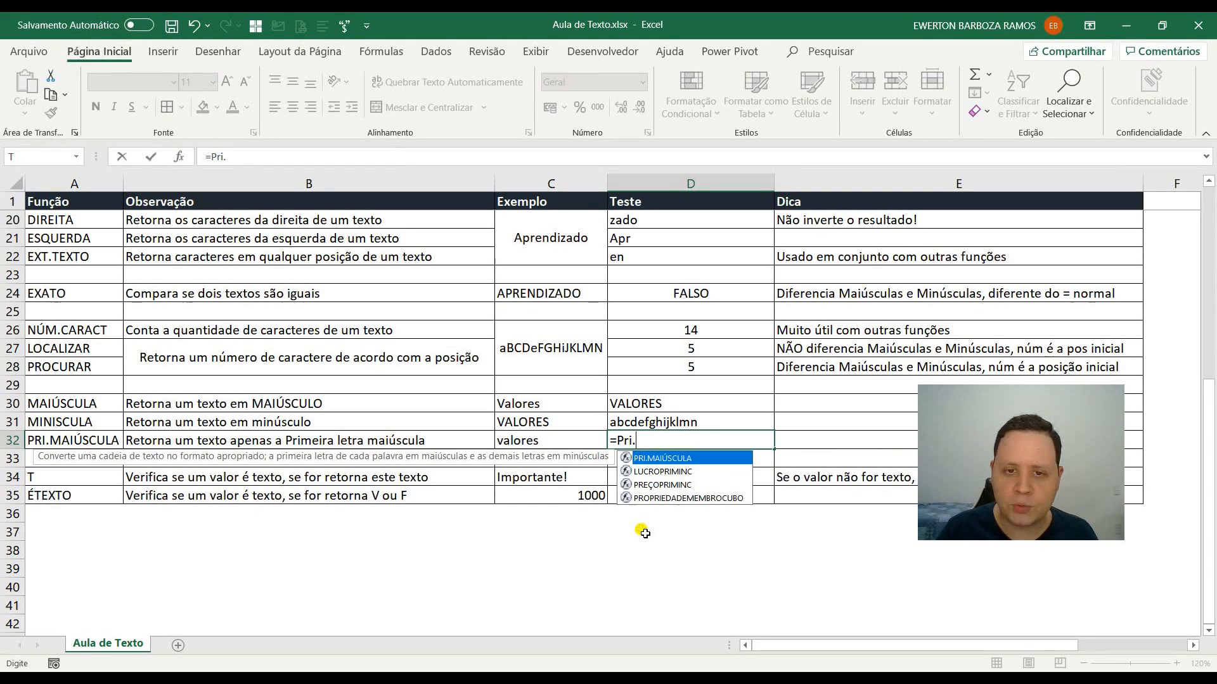
key(Tab)
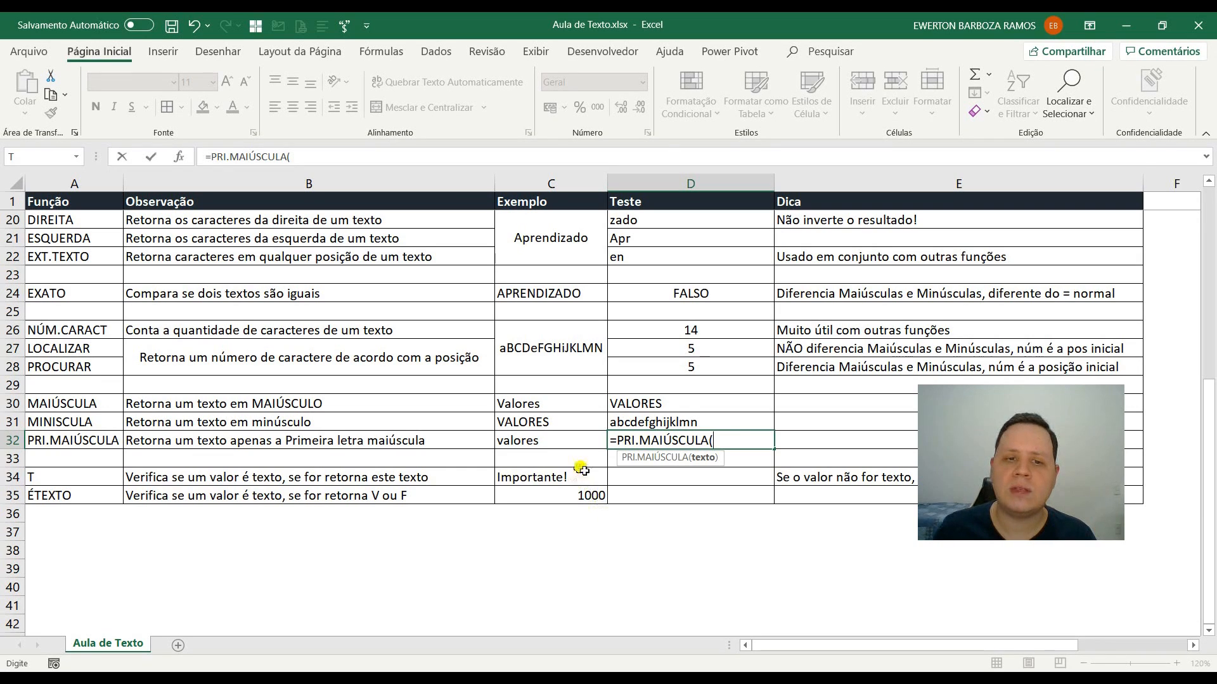
click(553, 443)
key(ctrl+Return)
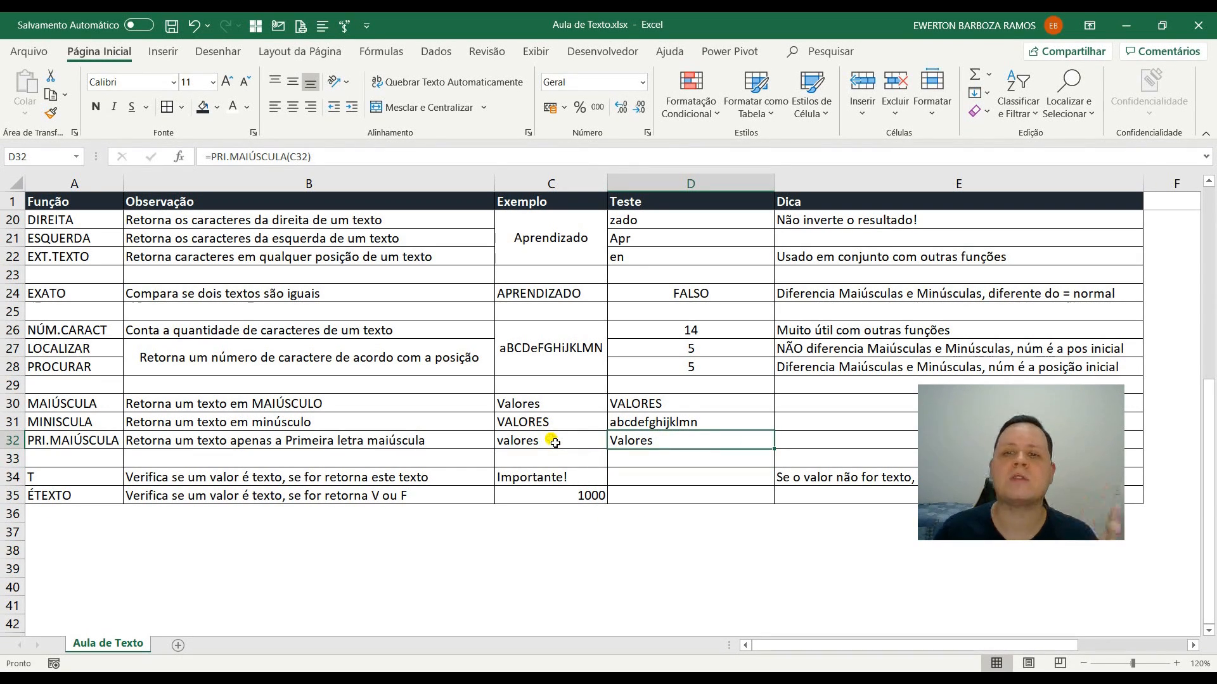
Enter =T(C34) in D34 to test whether the value in C34 is text
key(Down)
key(Down)
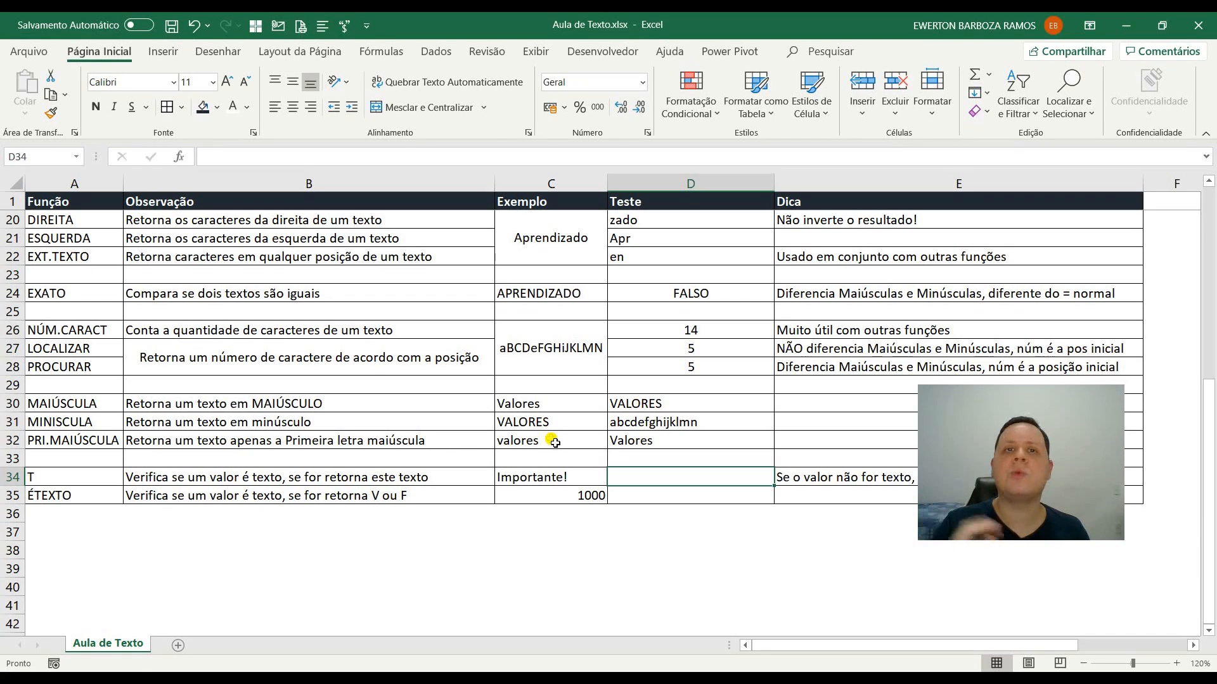
text(=)
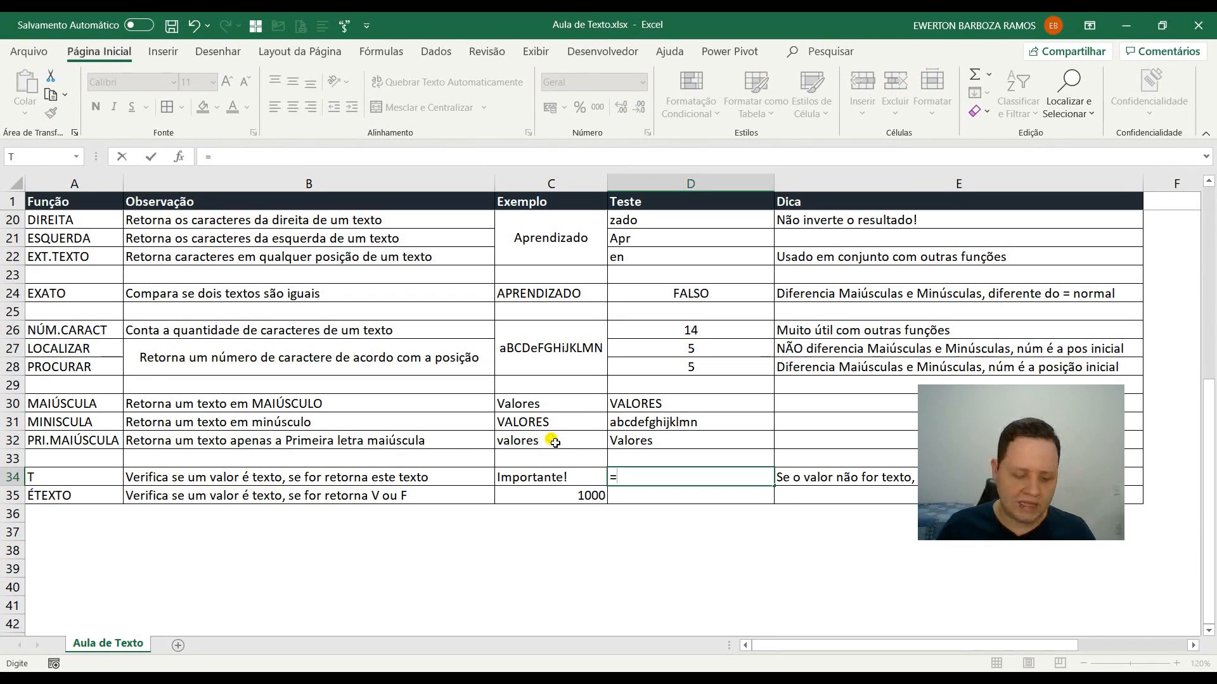
text(T()
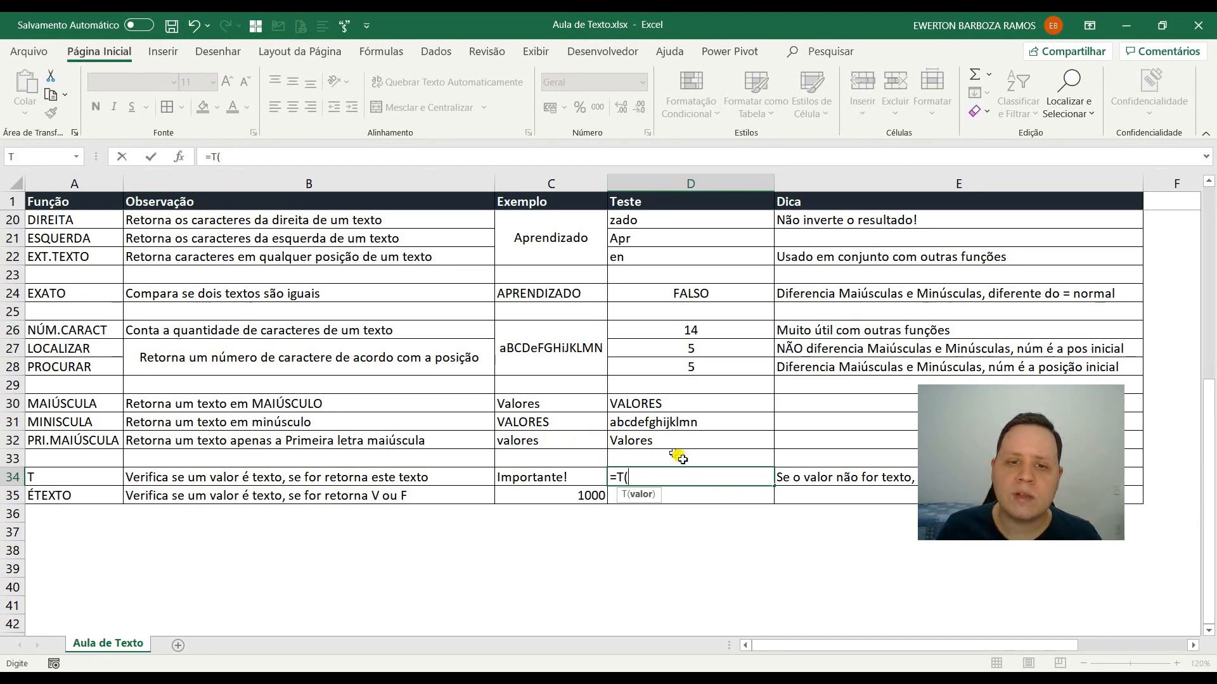
click(540, 478)
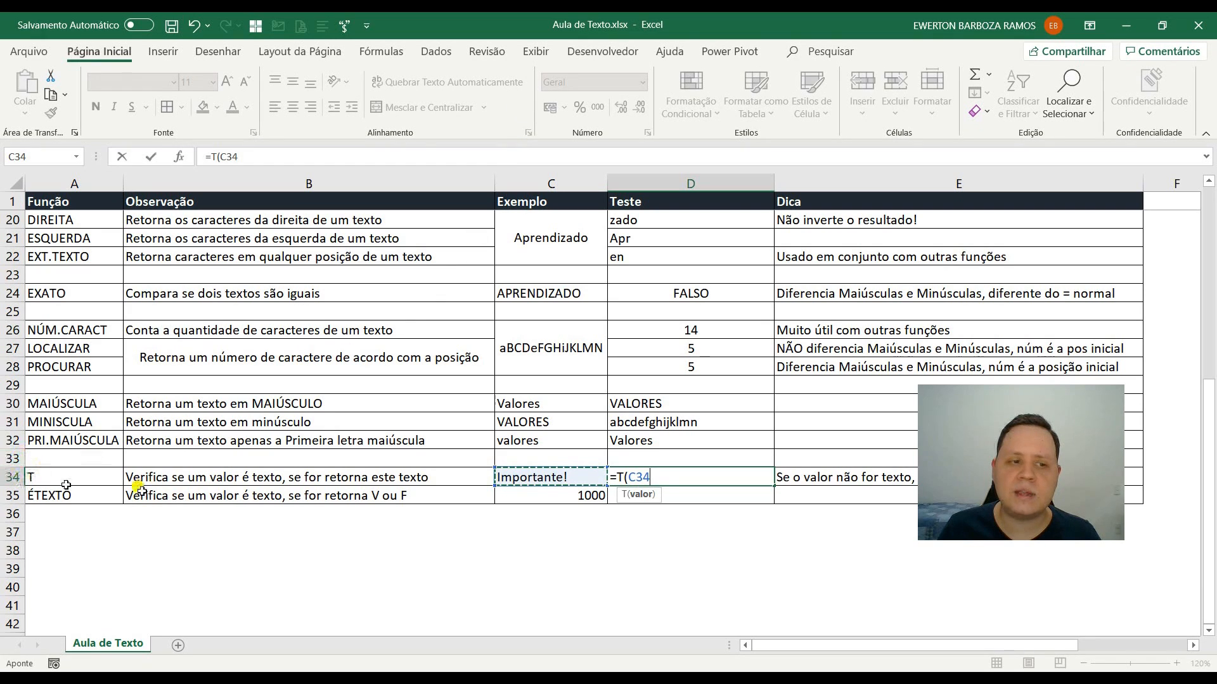
key(ctrl+Return)
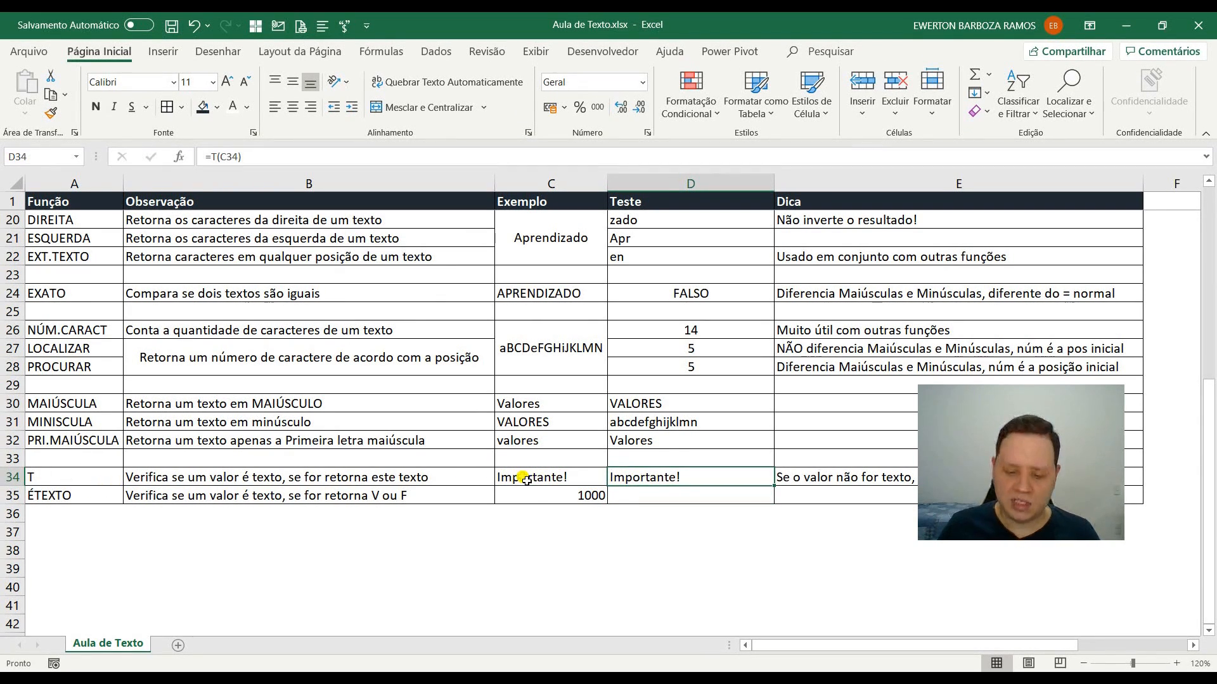
Replace the formula in D34 with =T(C35) to test the function on a numeric value
text(=T()
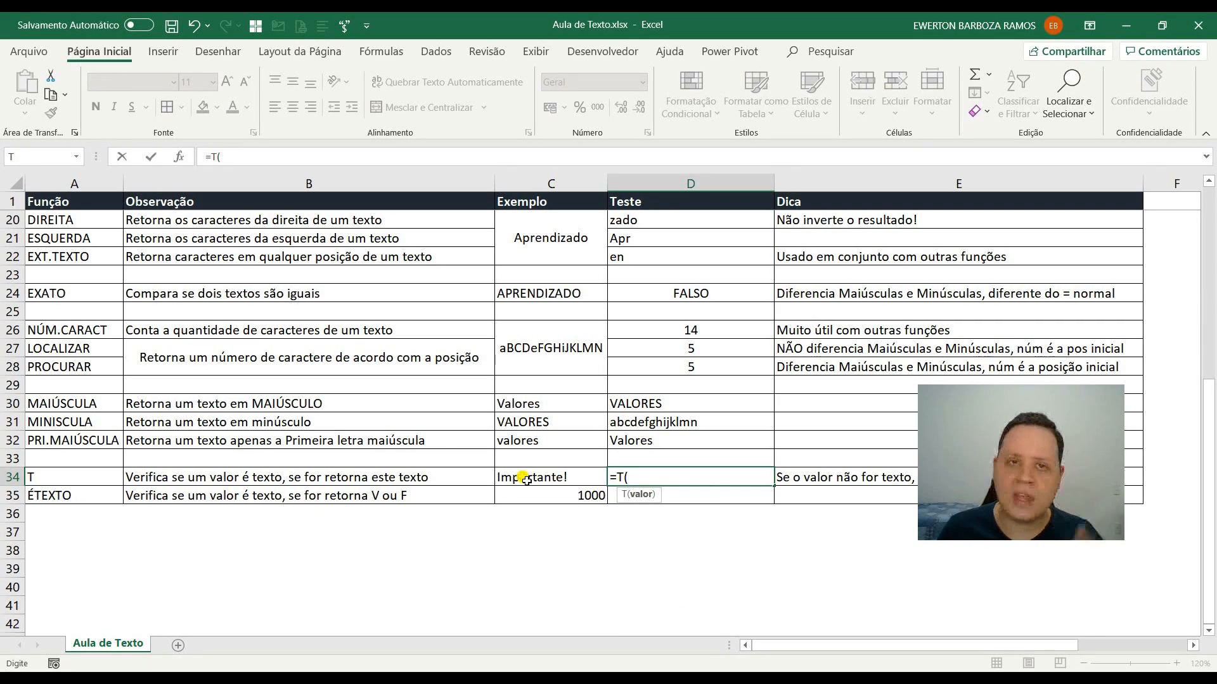
click(593, 498)
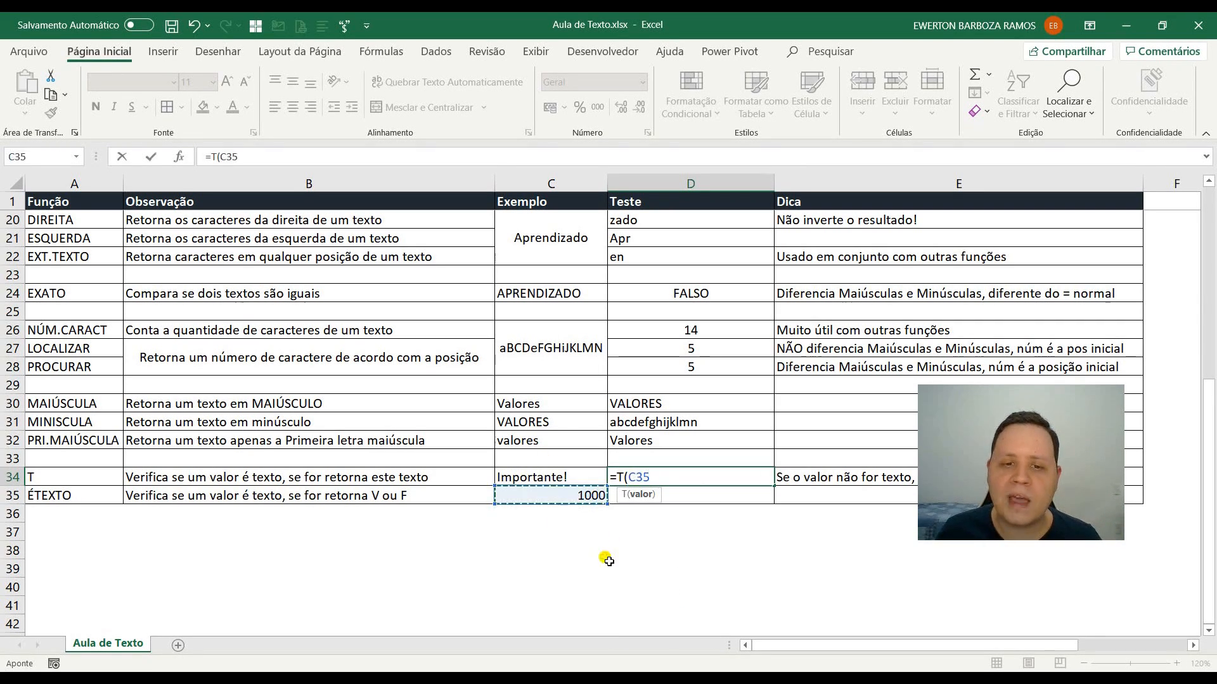
text())
key(ctrl+Return)
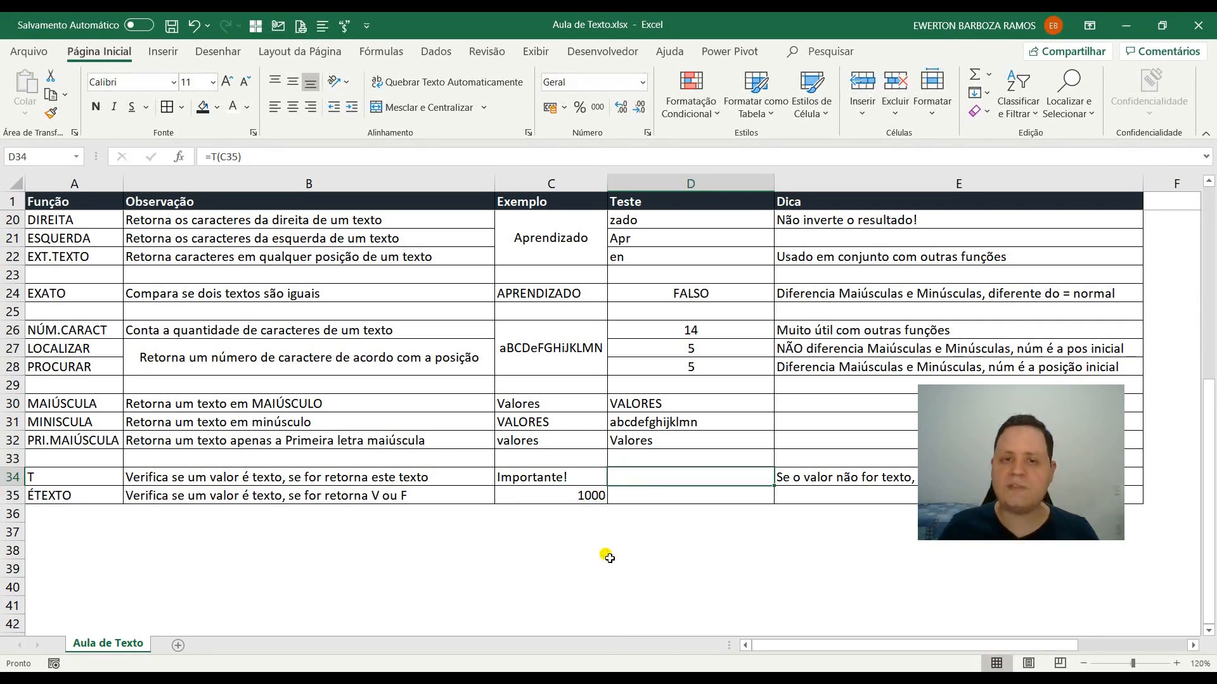
Compare the numeric 1000 in C35 with the text-formatted 1000 in C12, checking how each is aligned and formatted
click(592, 497)
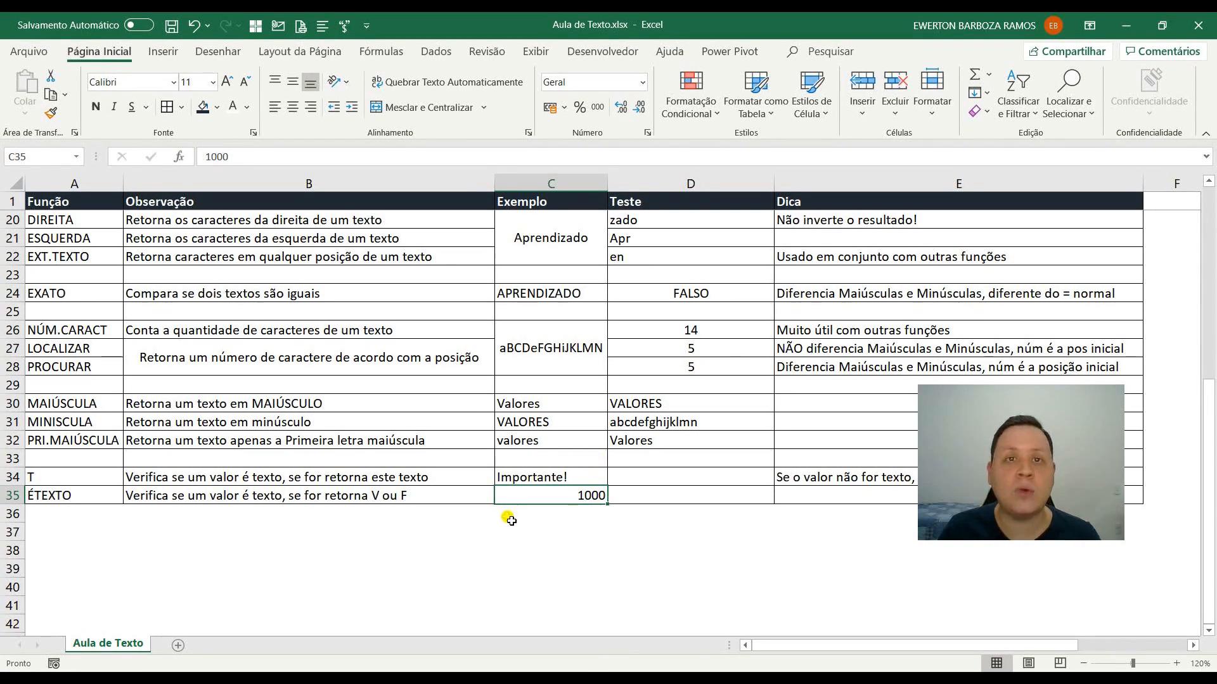
scroll(507, 519, up, 3)
click(520, 238)
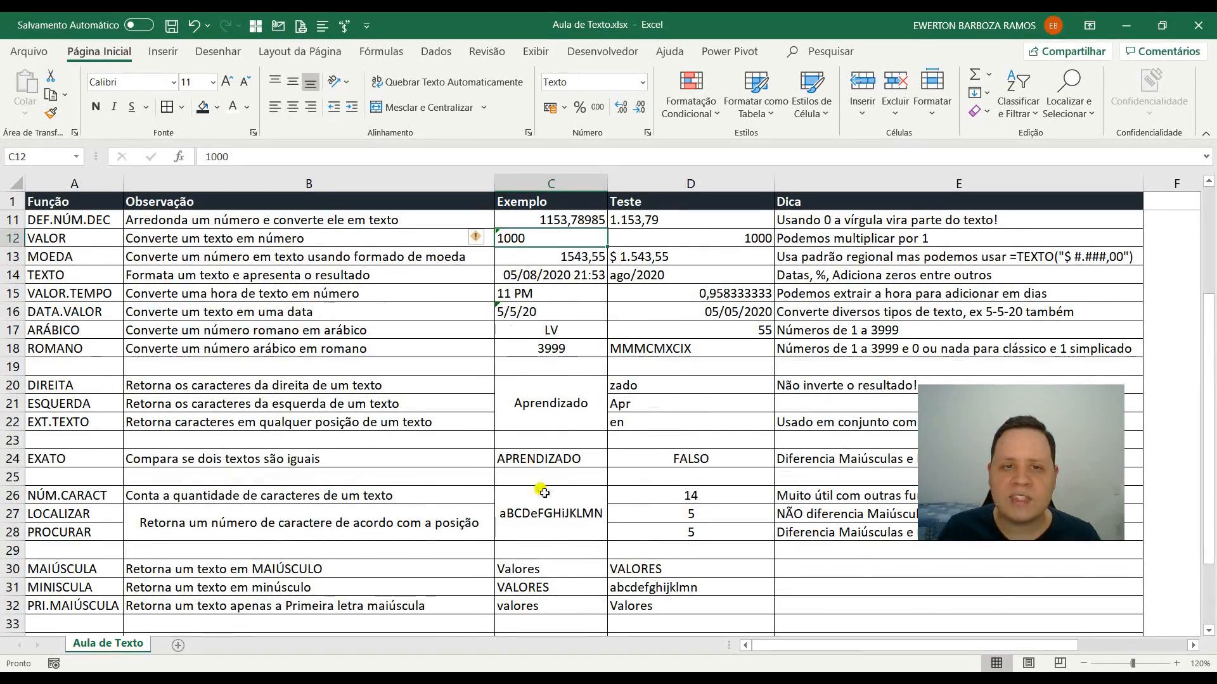
scroll(519, 240, up, 1)
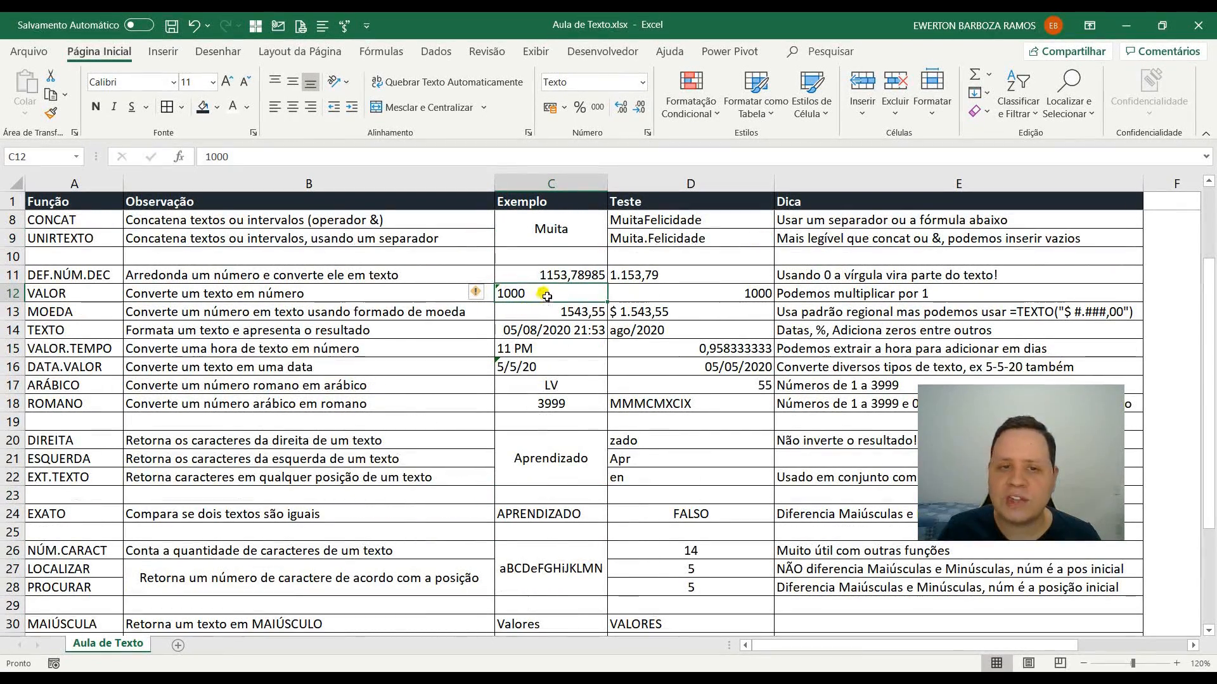
scroll(608, 404, down, 4)
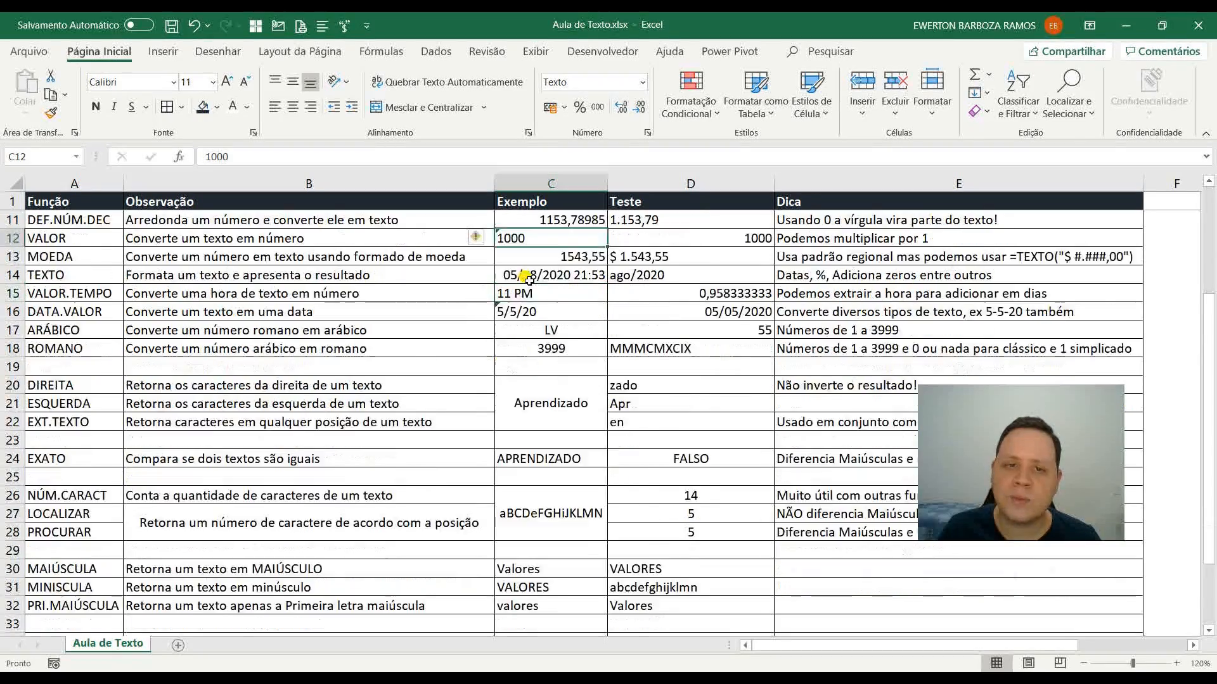
click(571, 494)
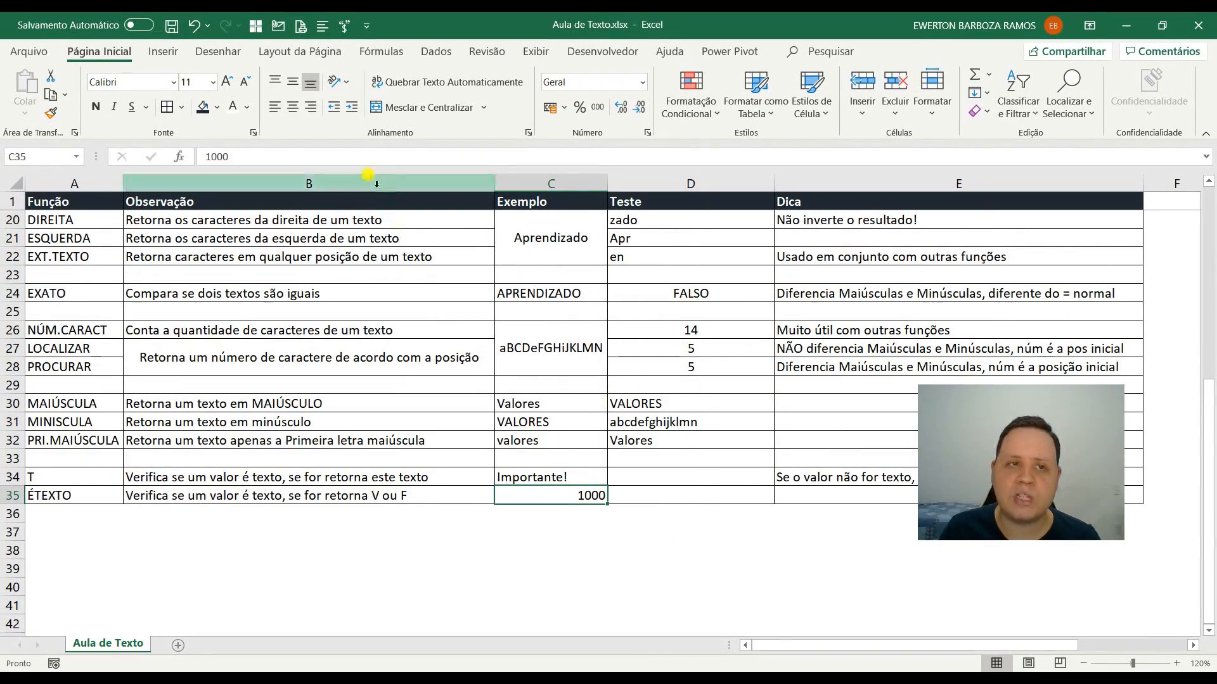
Try centered and left alignment on the number in C35, then align it right
click(292, 107)
click(275, 109)
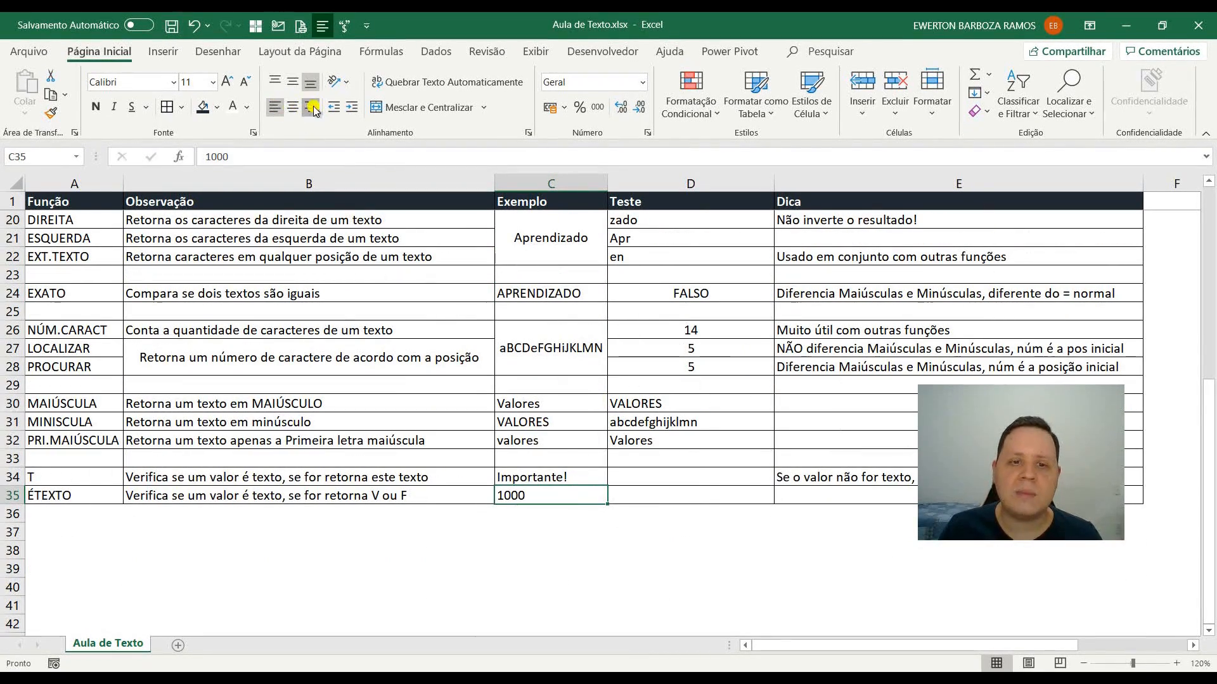
click(310, 107)
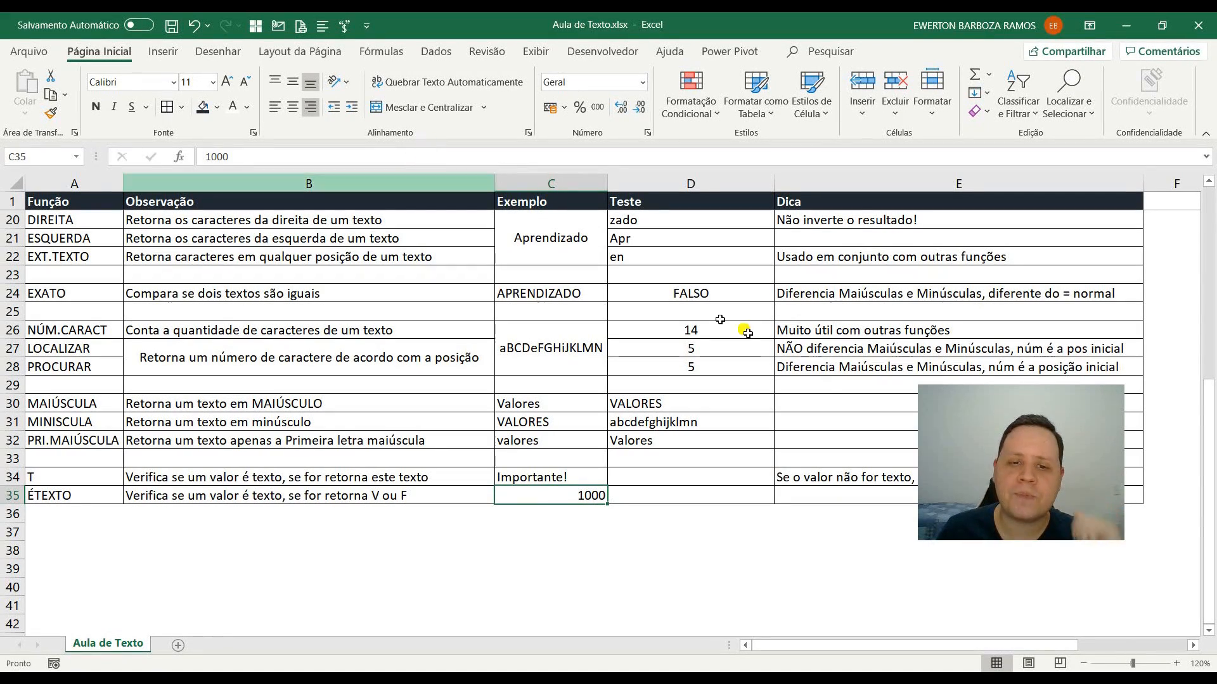
Point the T function in D34 back to the text in C34 by entering =T(C34)
click(707, 483)
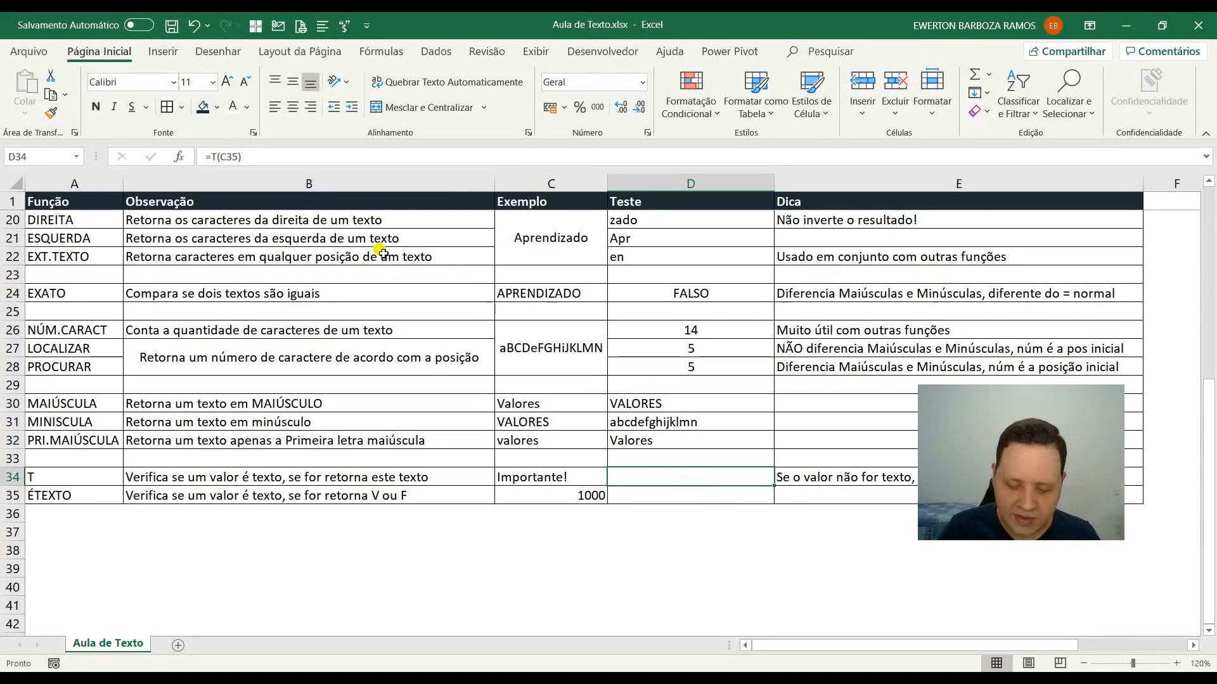
text(=T(C34)
key(Return)
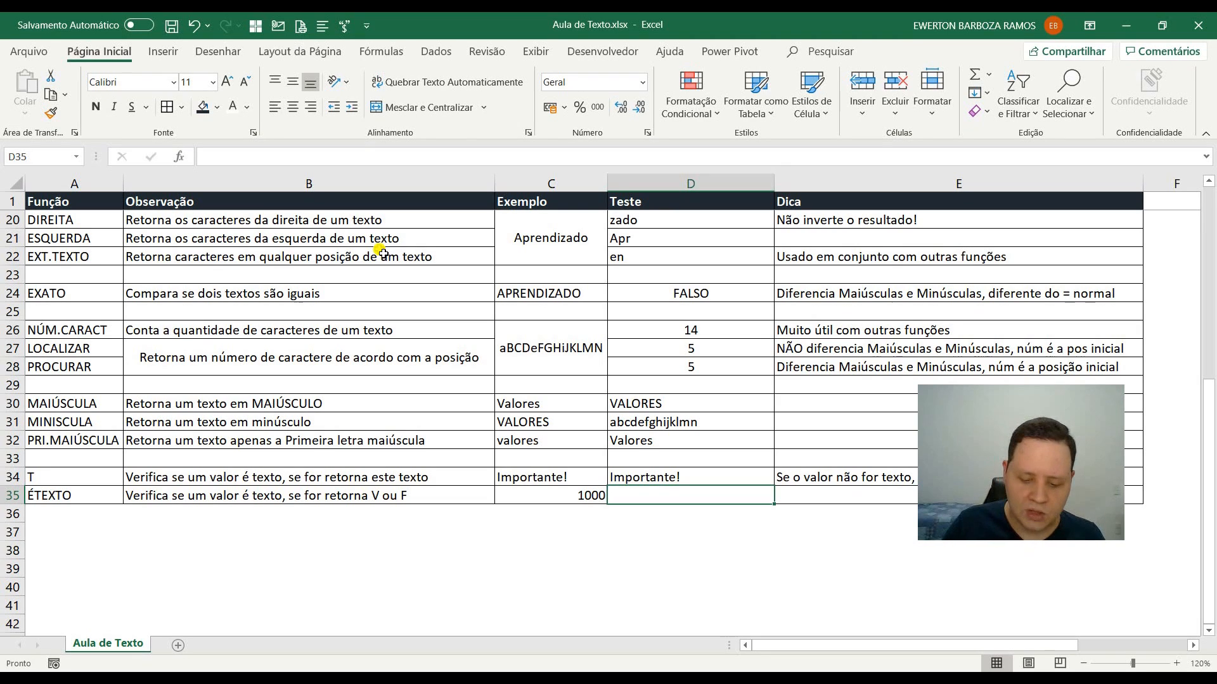
Enter =ÉTEXTO(C35) in D35 to check whether the value in C35 is text
text(=é)
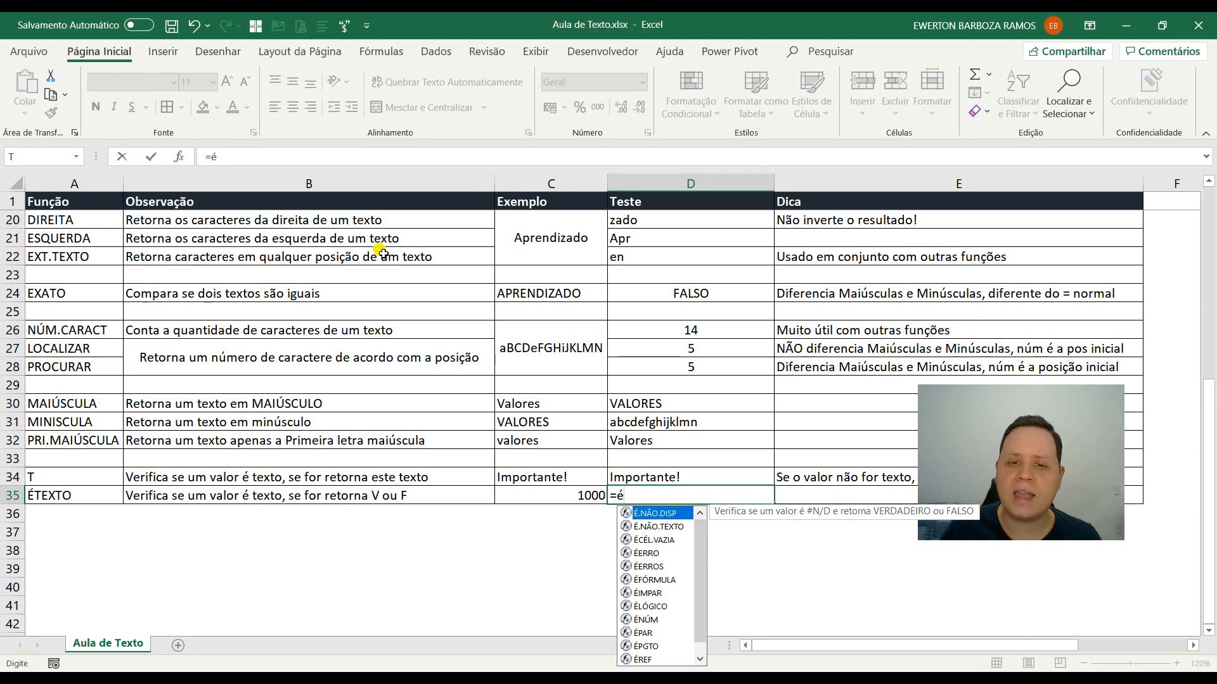
text(t)
key(Tab)
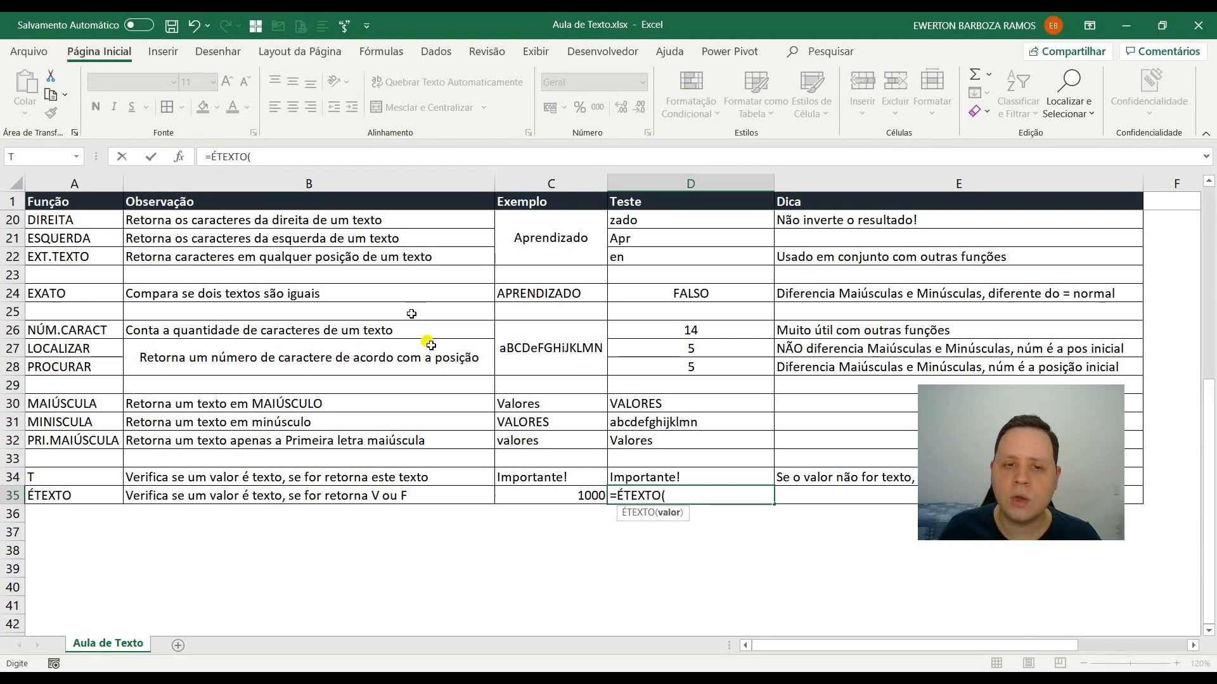
click(559, 499)
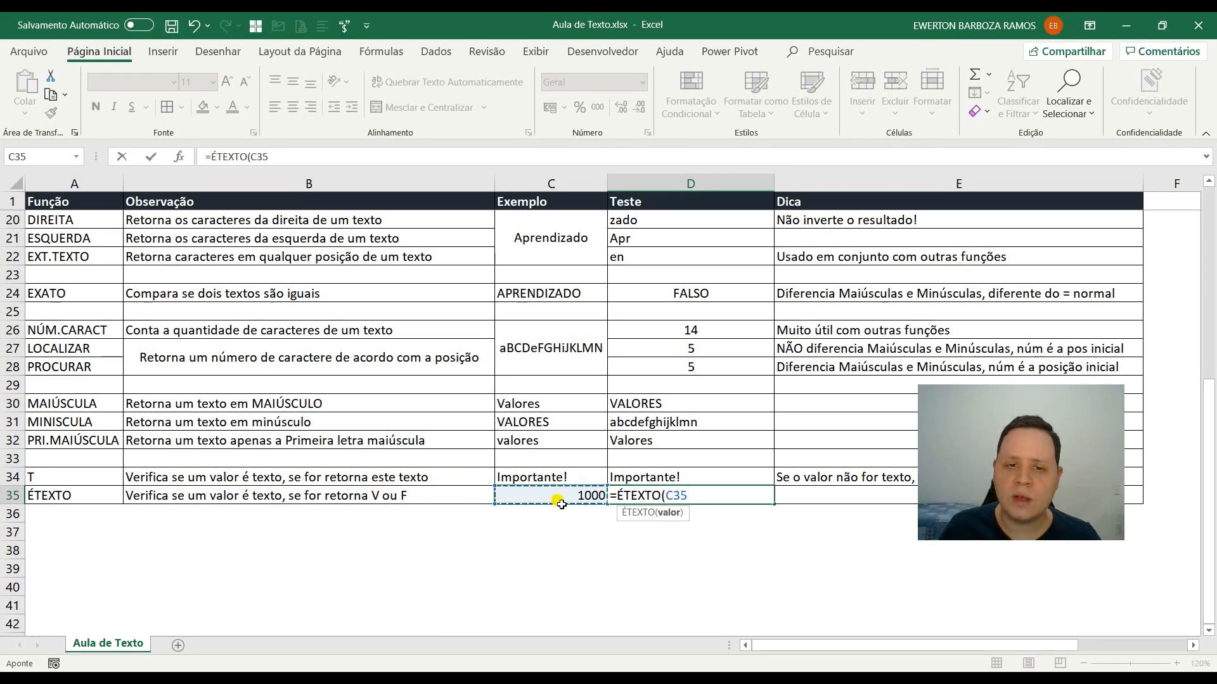
key(ctrl+Return)
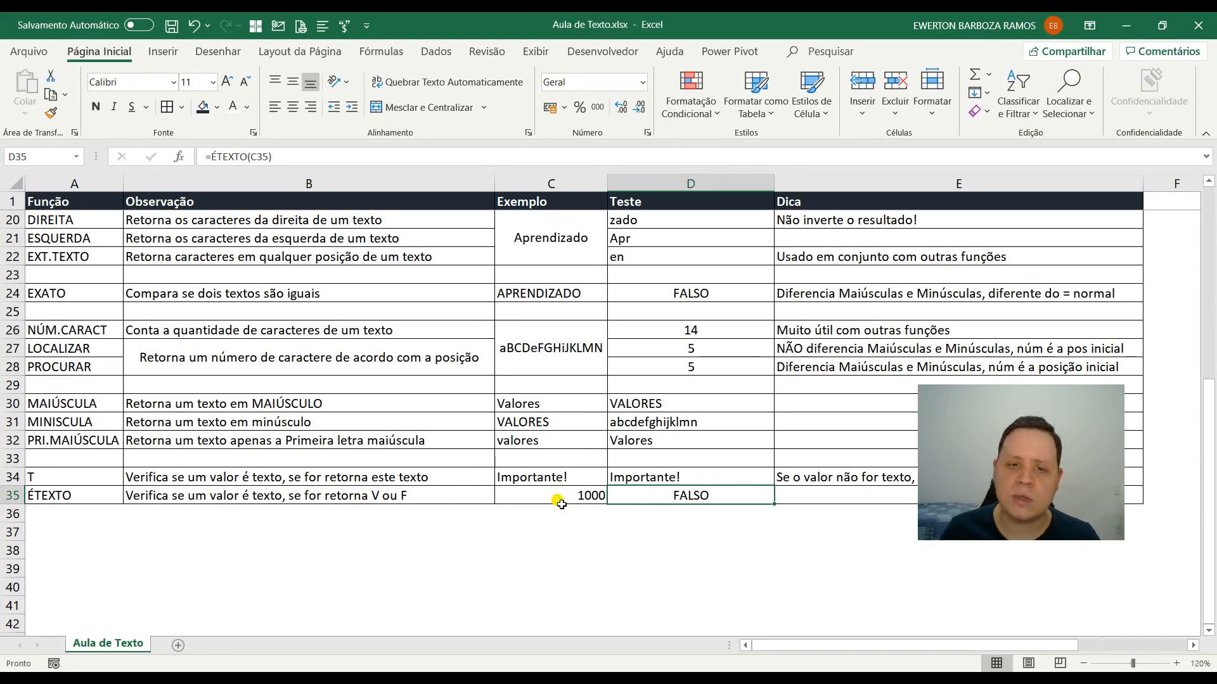
Change the cell reference in D35's ÉTEXTO formula to C34
key(F2)
drag(568, 510, 574, 486)
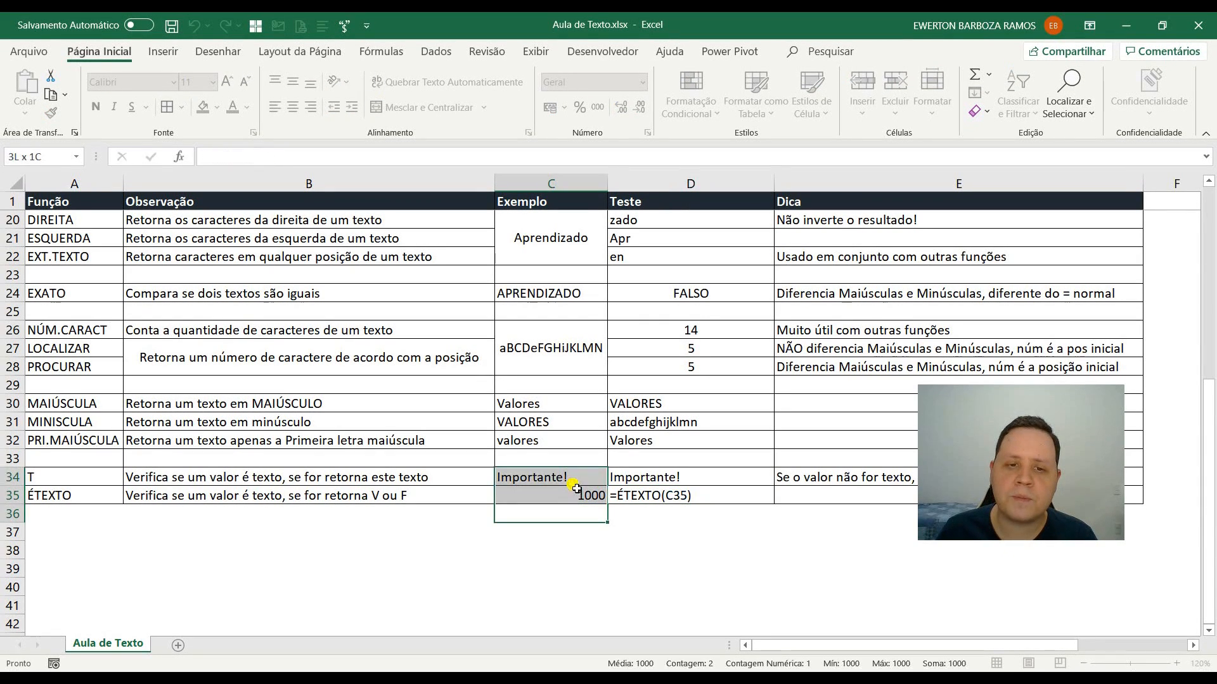
click(710, 497)
key(F2)
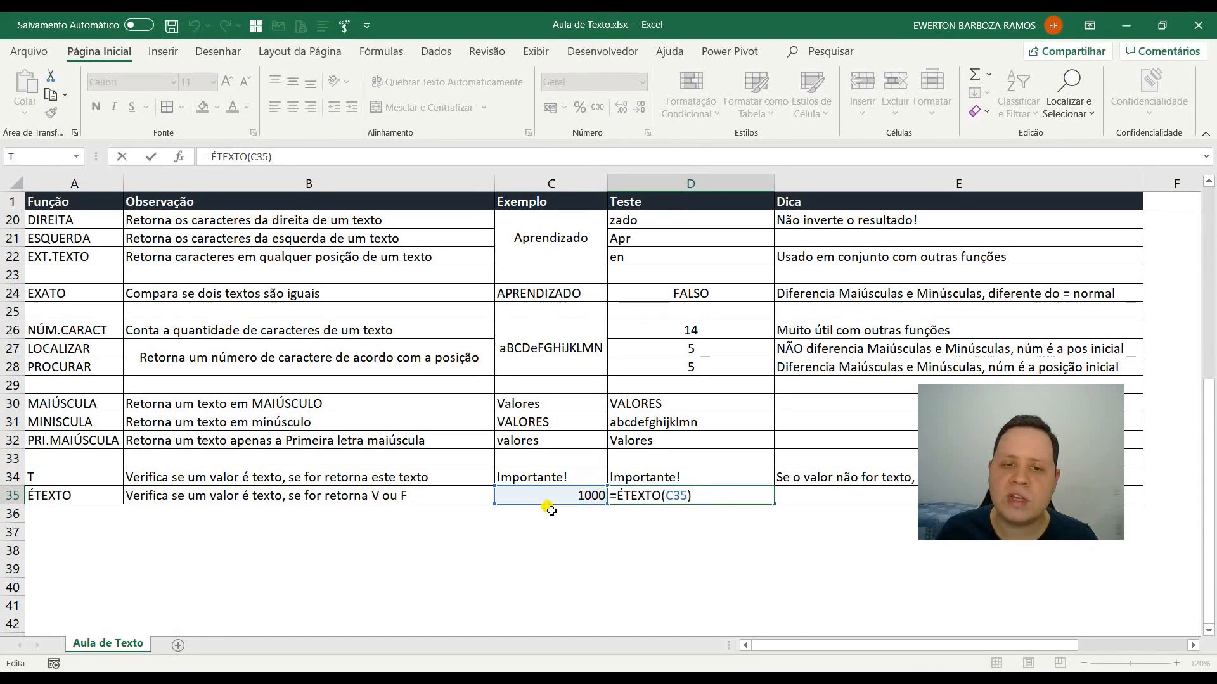
key(Return)
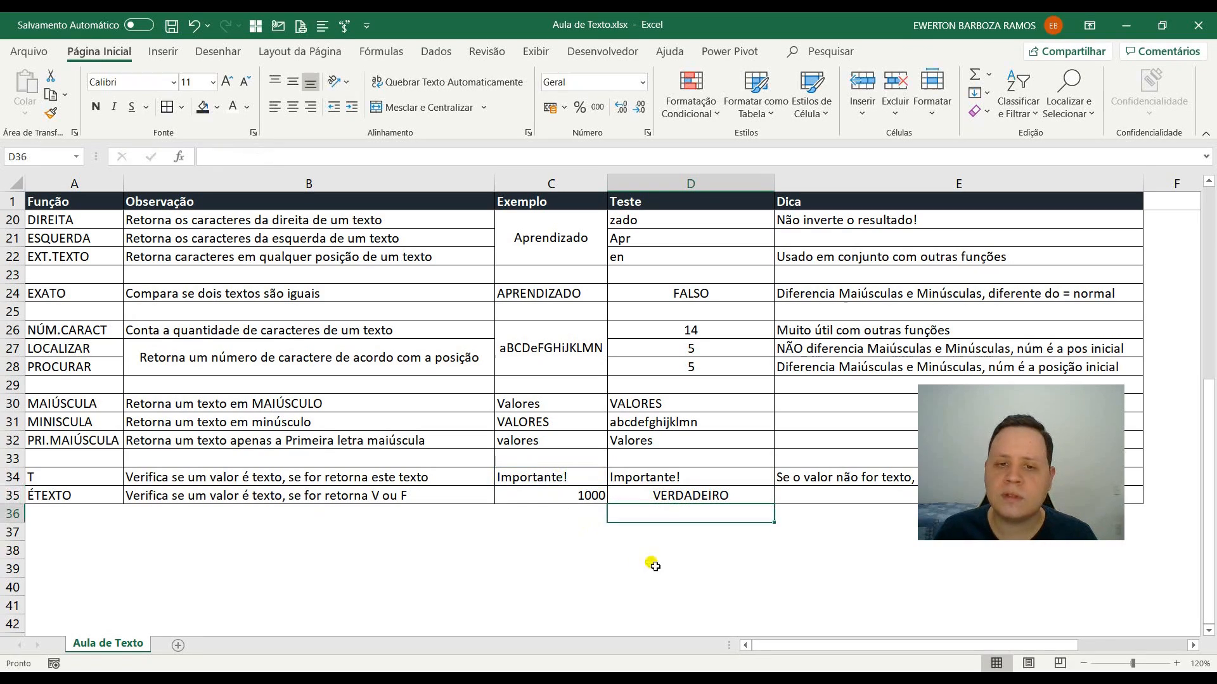
key(Up)
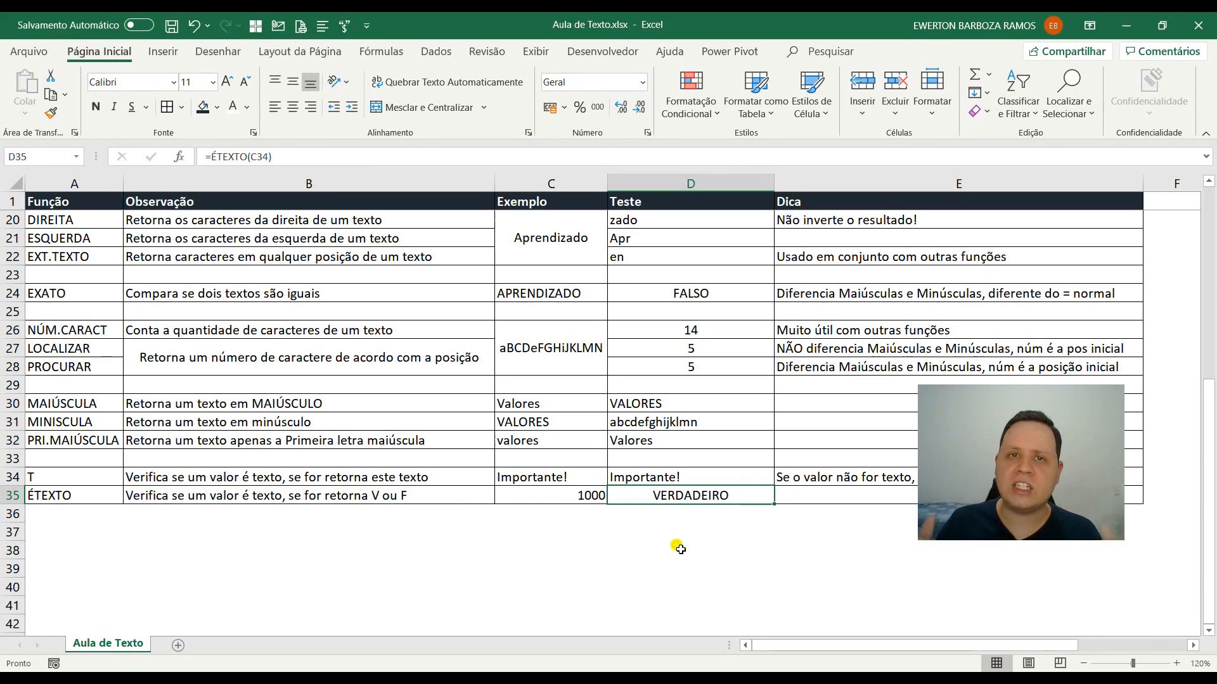